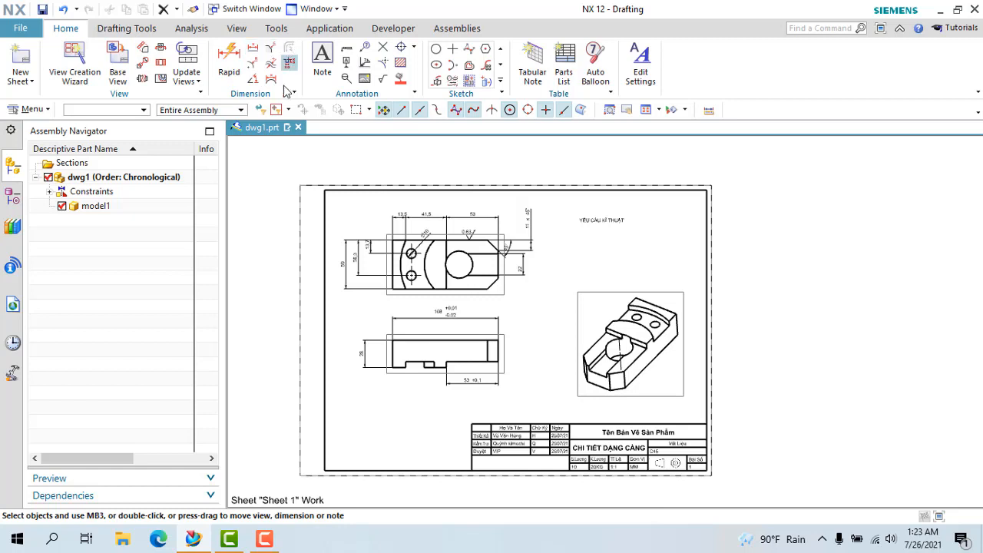
Delete the existing "YÊU CẦU KĨ THUẬT" note above the isometric view on the sheet
scroll(490, 308, "down", 1)
scroll(438, 349, "up", 1)
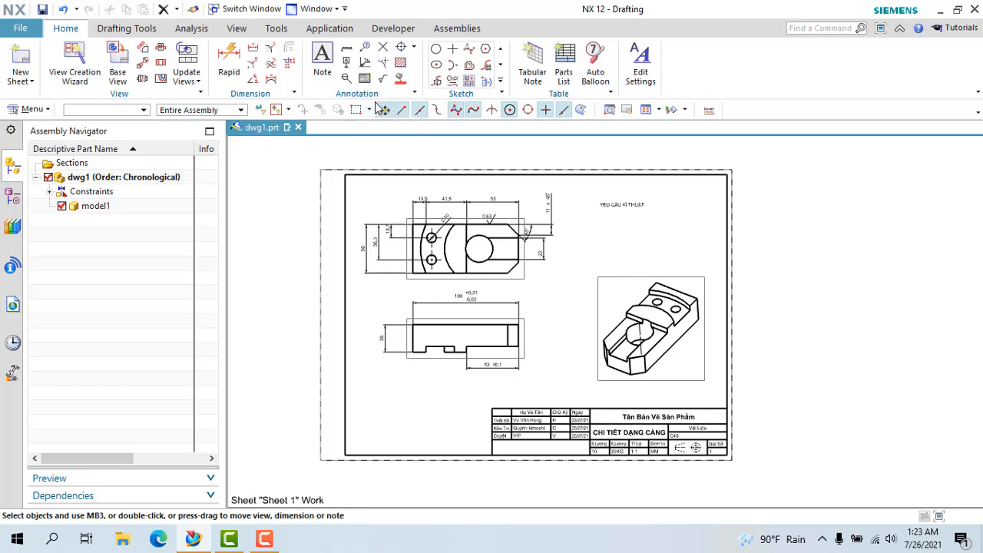
left_click(615, 208)
key("Delete")
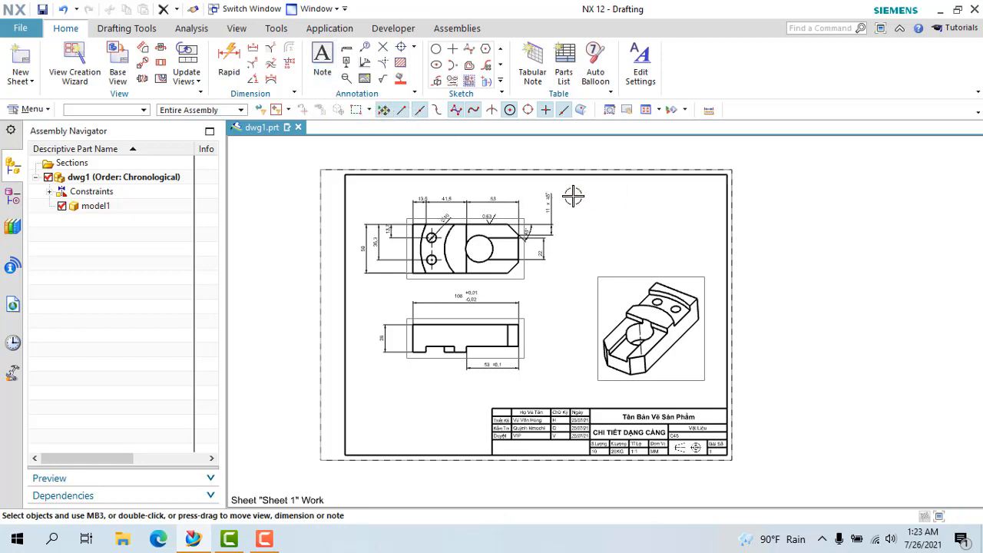
Start a new note headed "YÊU CẦU KĨ THUẬT :" and begin a second line below the heading
left_click(322, 60)
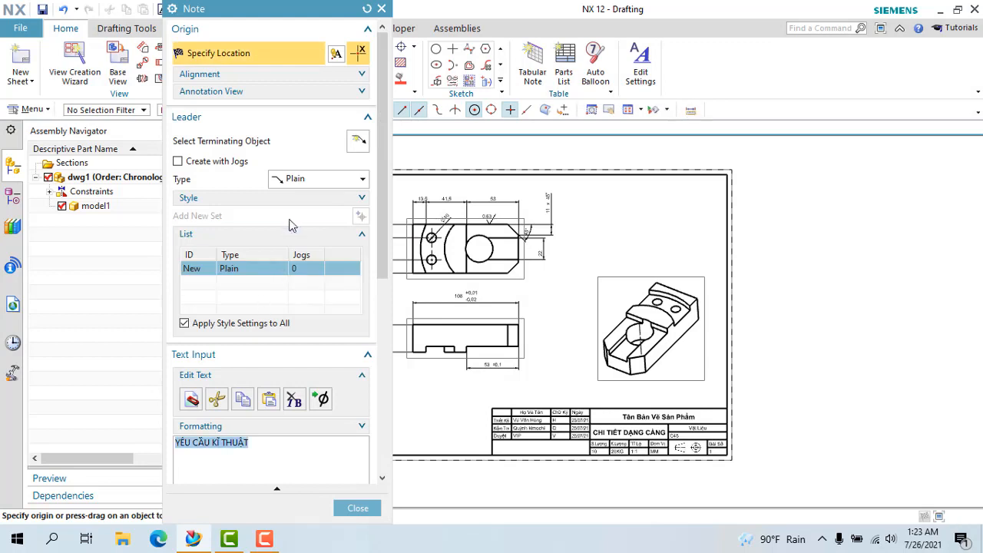
scroll(386, 241, "down", 4)
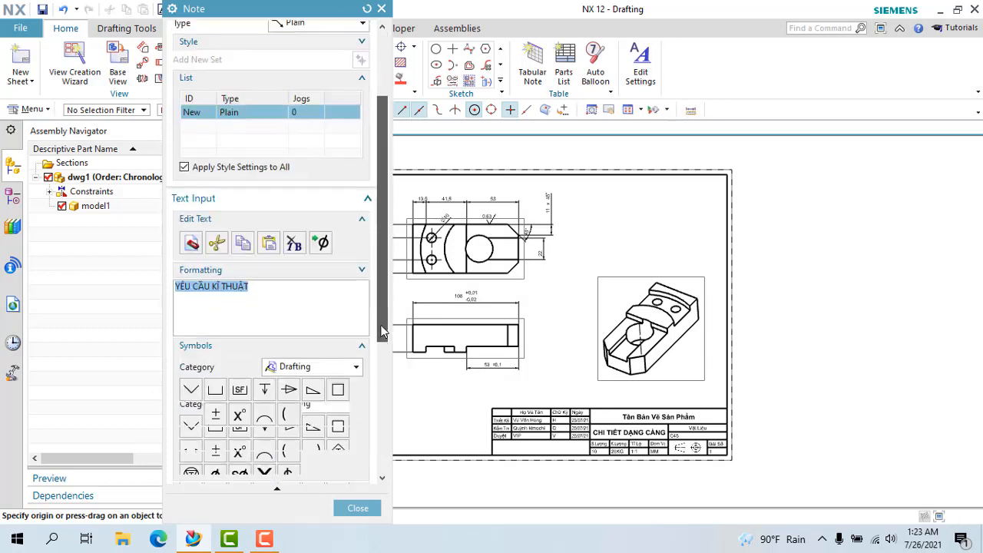
left_click(267, 276)
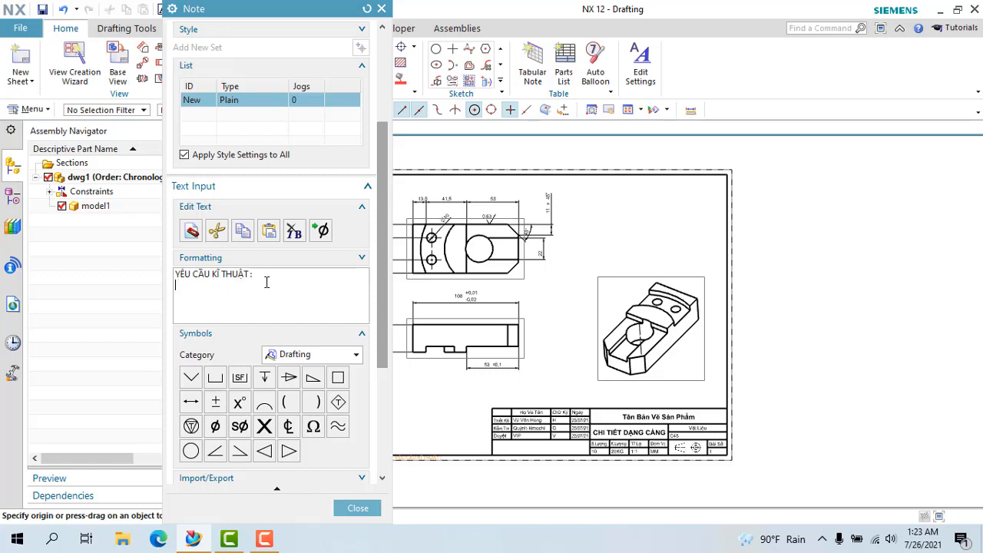
Switch to UniKey by launching it for Vietnamese text input, and dismiss its settings window
left_click(52, 539)
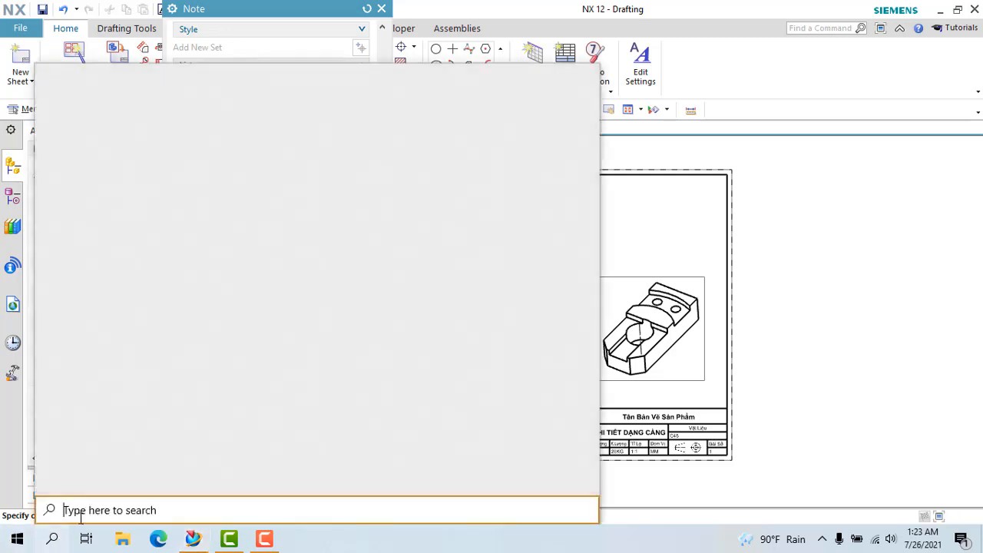
type("un")
left_click(171, 149)
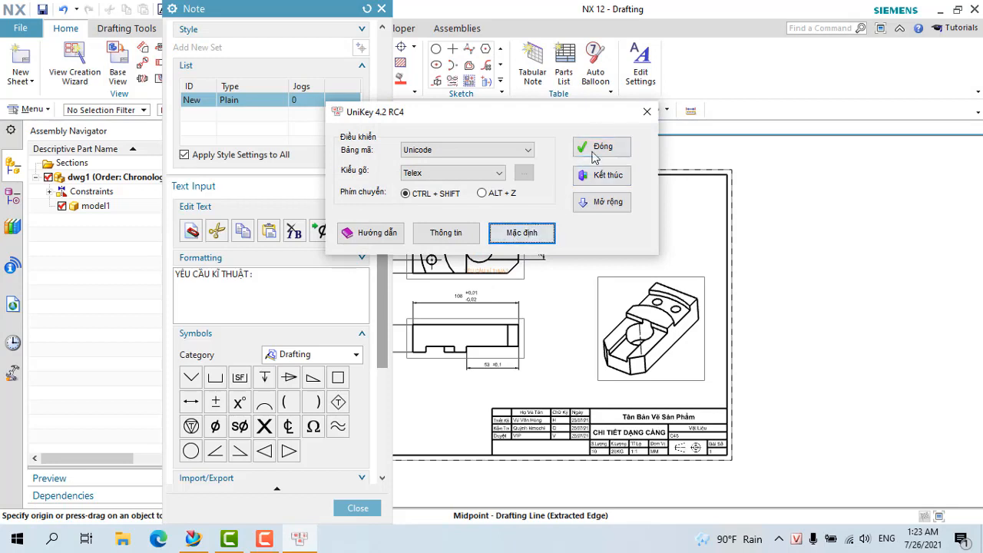
left_click(601, 146)
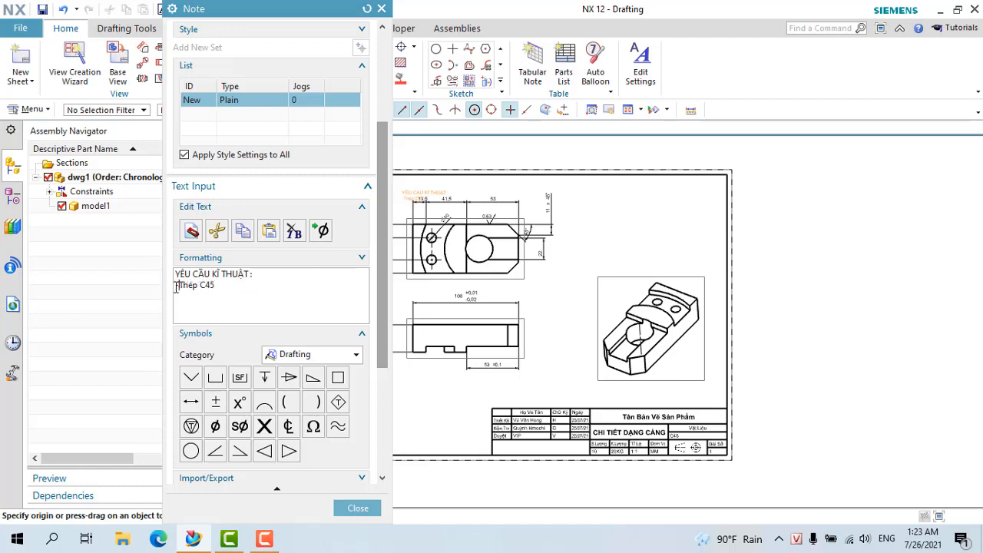
Add the lines "-Thép C45" and "-Sơn trắng" below the heading in the note text
key("Return")
type("-SƠN")
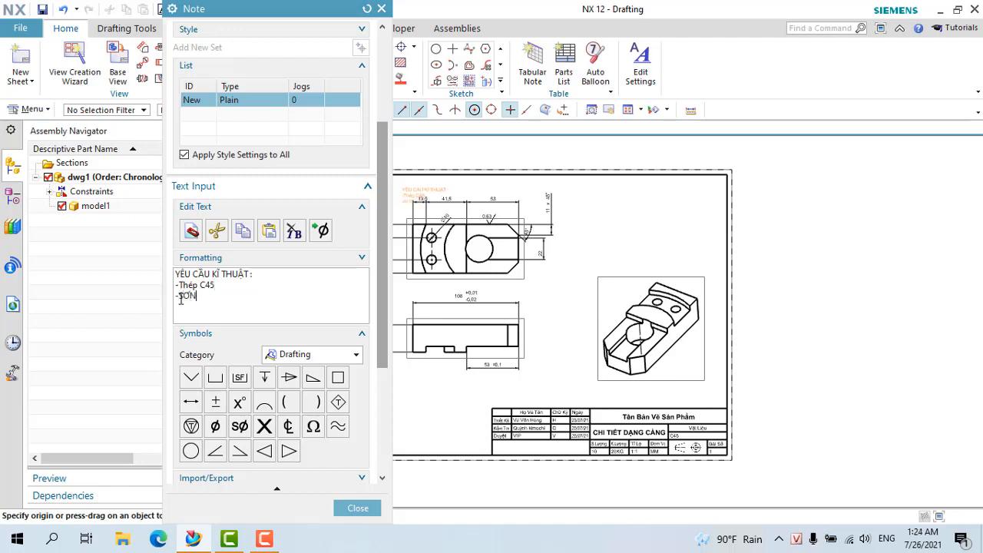
key("BackSpace")
type("g")
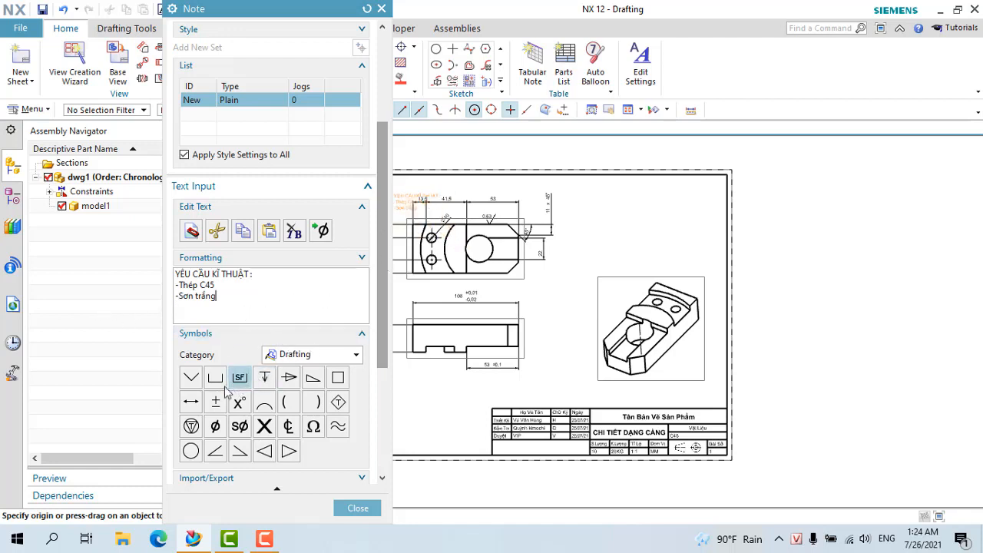
Try the counterbore and spotface drafting symbols after "-Sơn trắng" and remove their codes from the note text
left_click(297, 356)
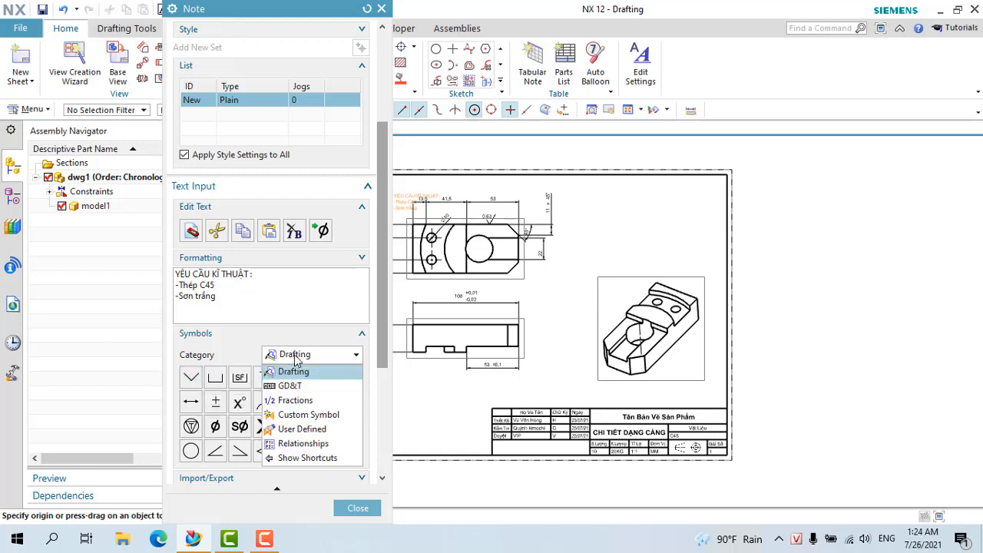
left_click(296, 358)
left_click(216, 379)
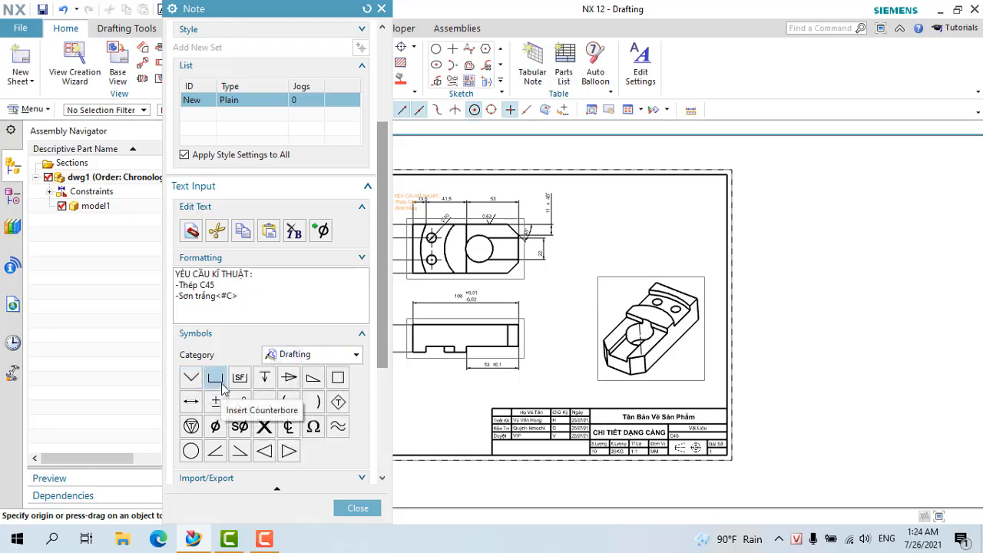
left_click(239, 380)
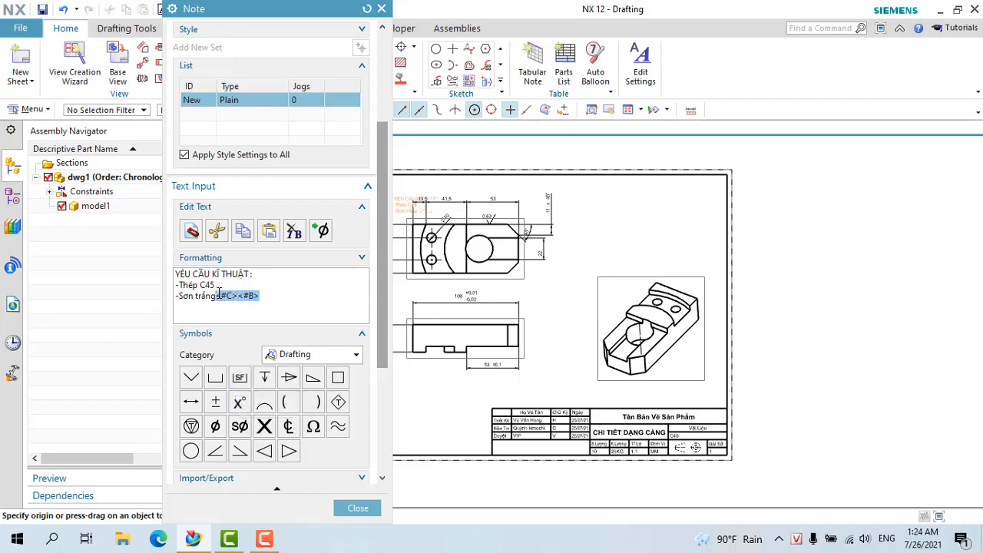
key("BackSpace")
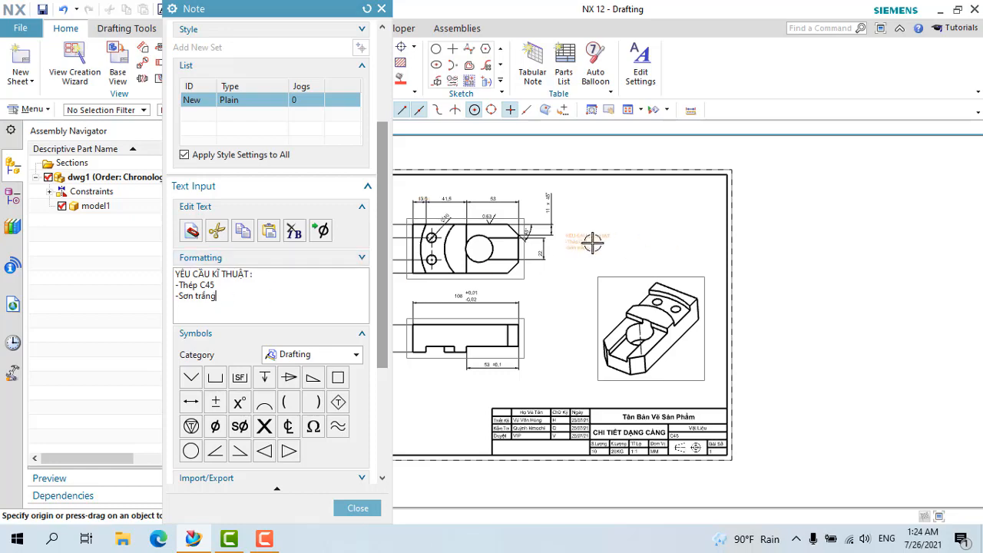
Place the three-line technical requirements note in the empty area above the isometric view
scroll(673, 228, "up", 2)
scroll(673, 227, "down", 3)
scroll(673, 227, "up", 3)
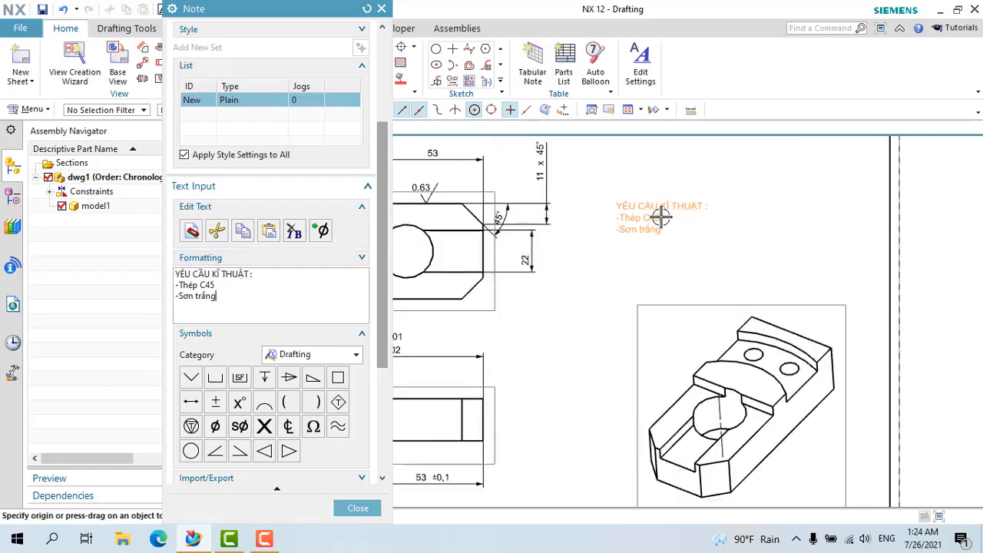
scroll(662, 218, "down", 2)
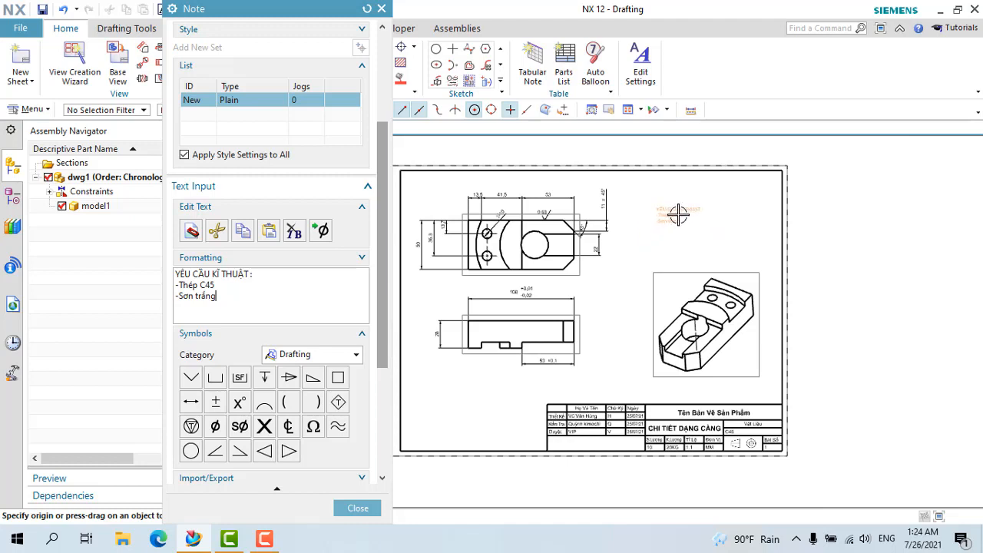
left_click(679, 214)
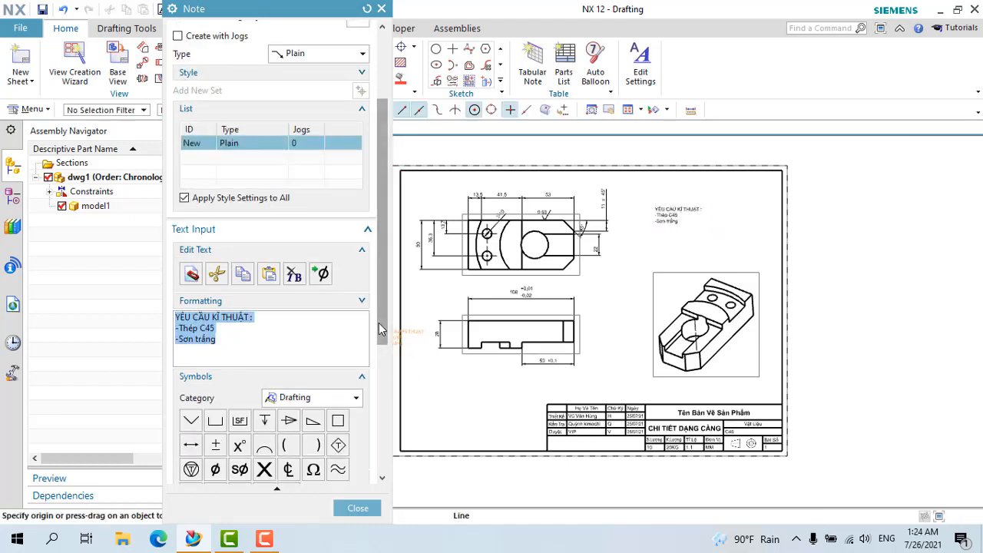
Set the lettering height to 5 in the note settings
left_click_drag(381, 338, 378, 428)
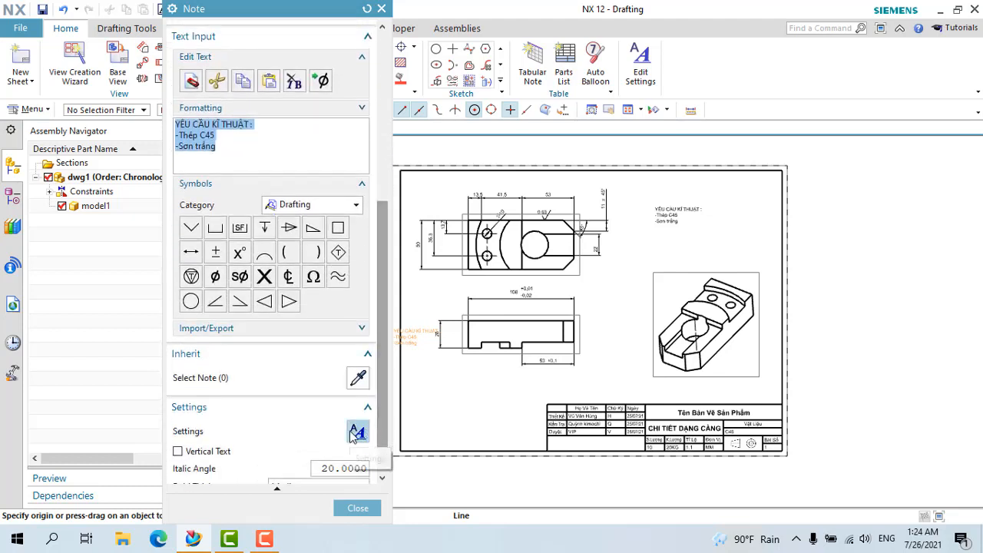
left_click(358, 431)
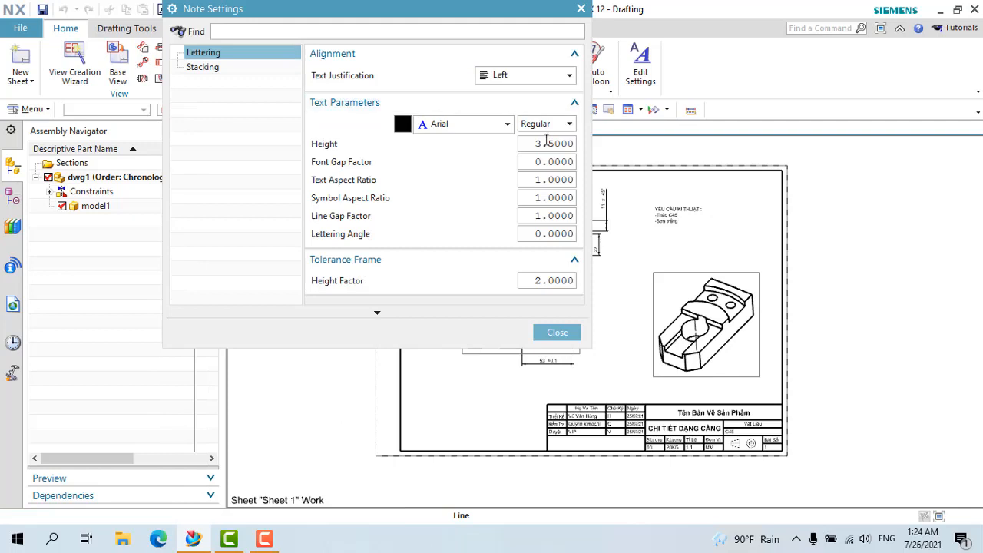
double_click(547, 143)
left_click(549, 143)
double_click(555, 143)
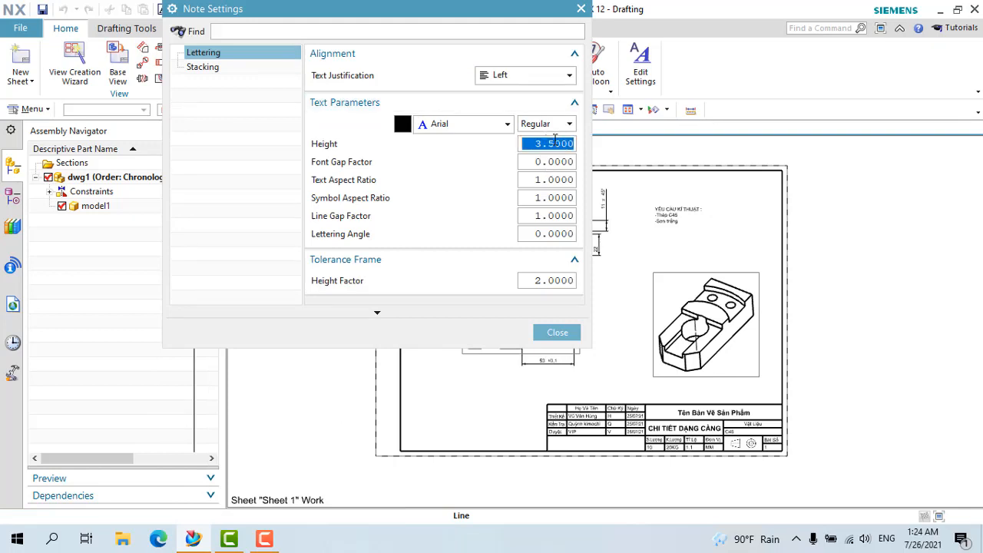
type("5")
key("Return")
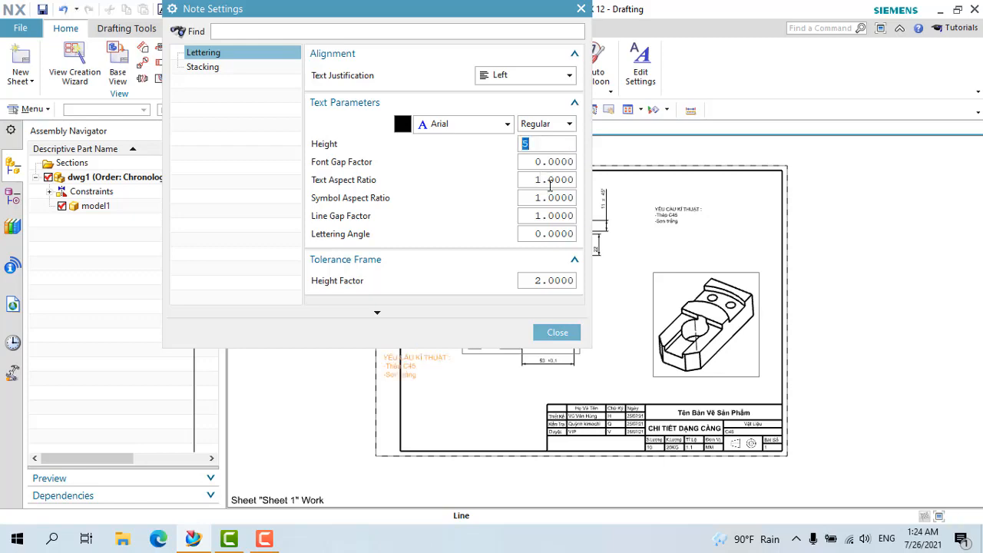
left_click(558, 332)
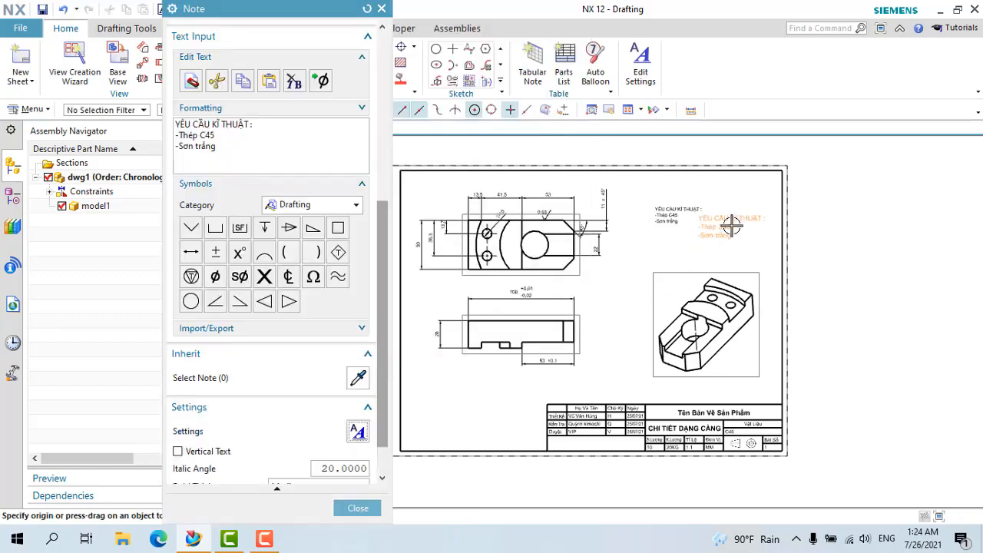
Place the enlarged technical requirements note above the isometric view and finish the Note command
scroll(731, 226, "up", 3)
left_click(731, 252)
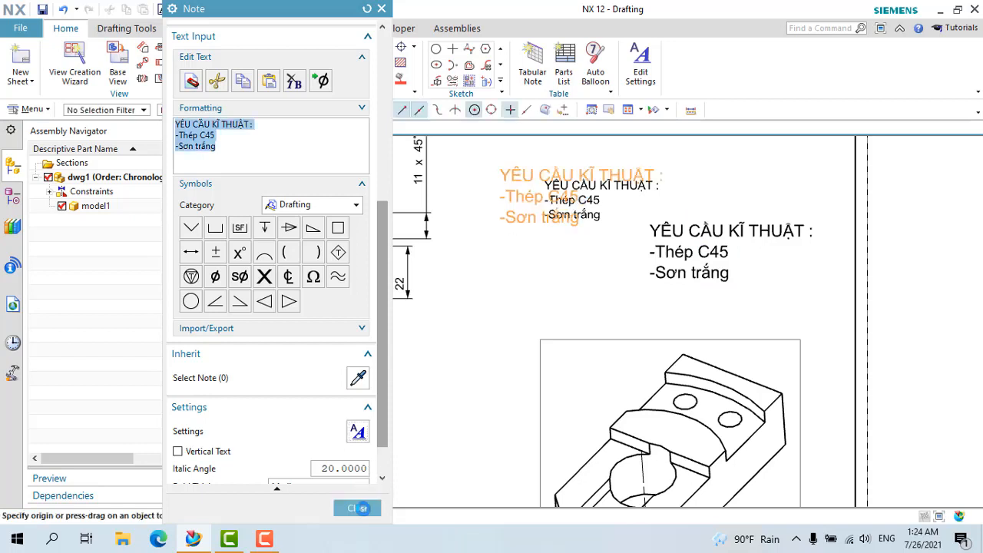
left_click(358, 507)
Delete the smaller technical requirements note and move the larger one left into its place above the isometric view
left_click(566, 182)
key("Delete")
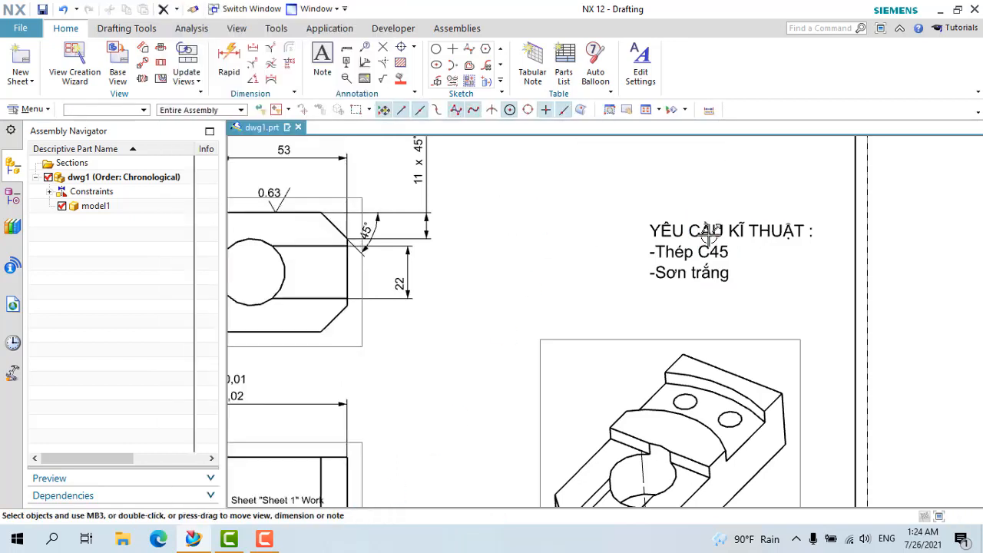
left_click_drag(707, 235, 596, 257)
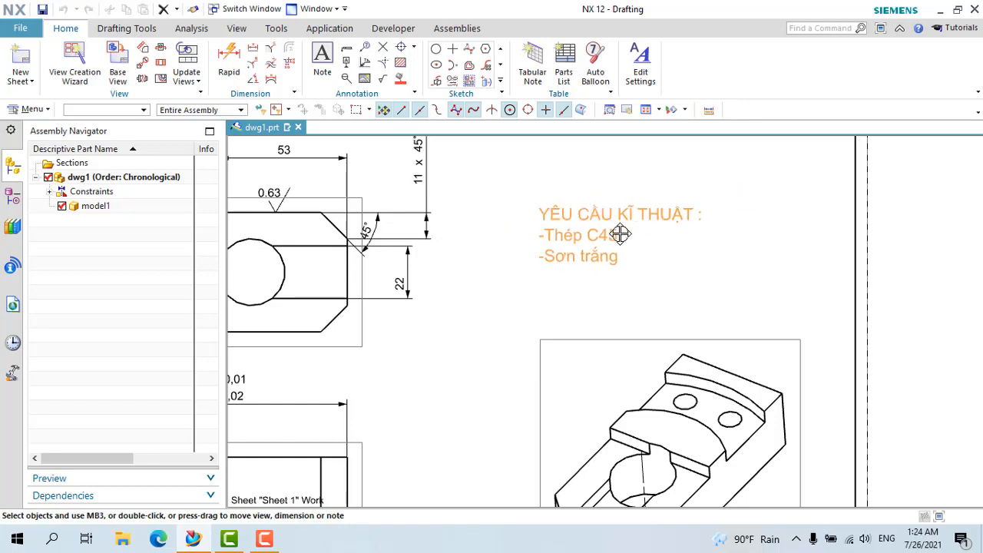
key("ctrl+f")
scroll(503, 252, "up", 2)
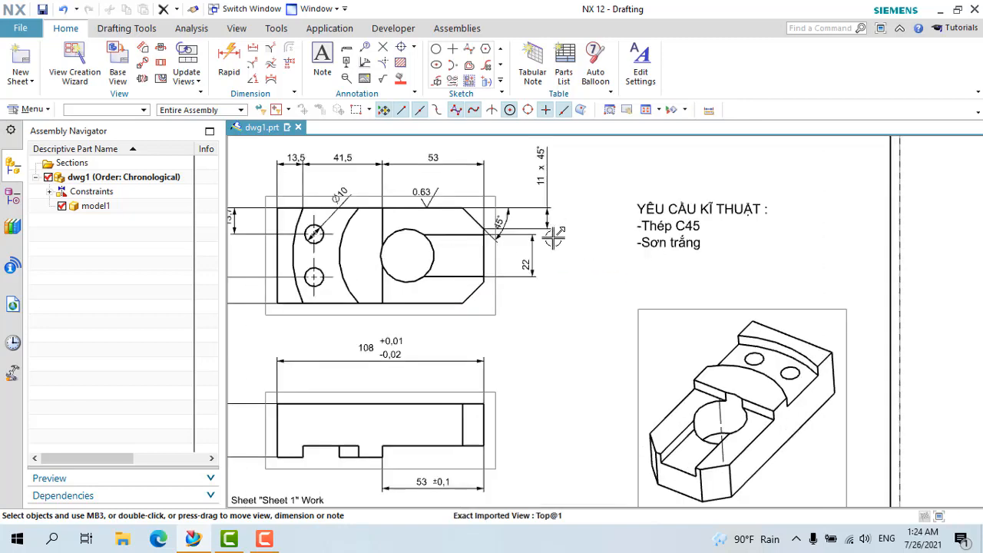
Edit the technical requirements note, adding the left taper and right taper symbols after "-Sơn trắng"
double_click(677, 222)
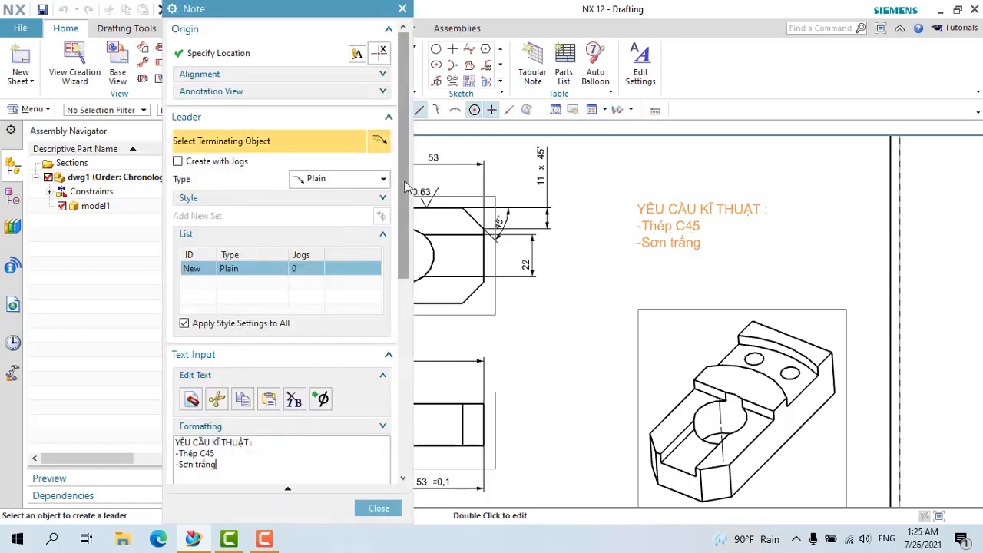
left_click_drag(404, 184, 398, 348)
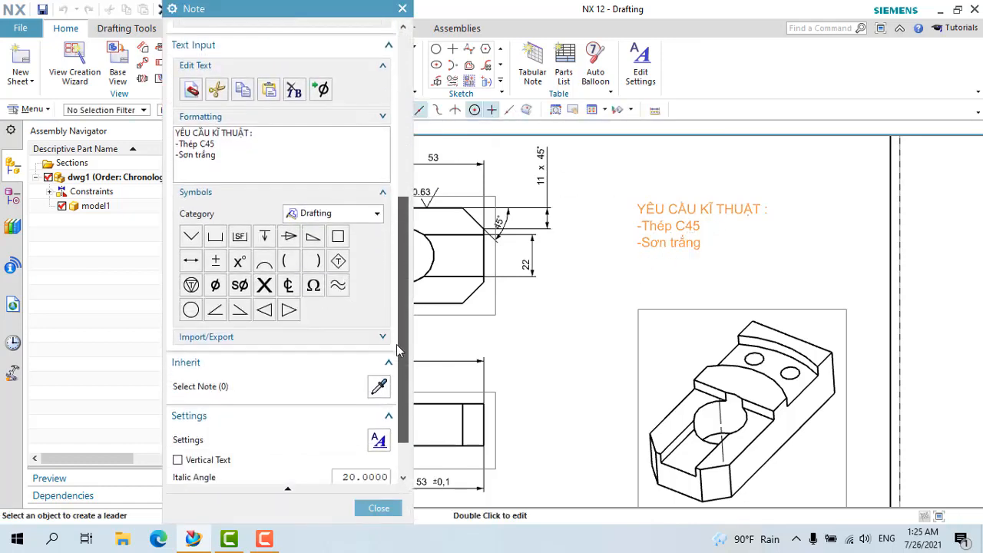
left_click(264, 309)
left_click(291, 310)
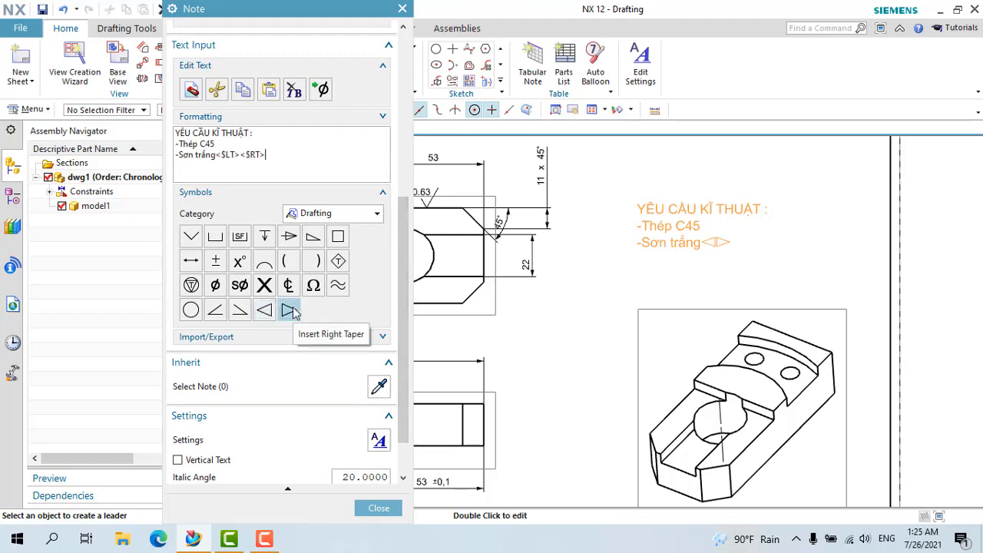
left_click(379, 508)
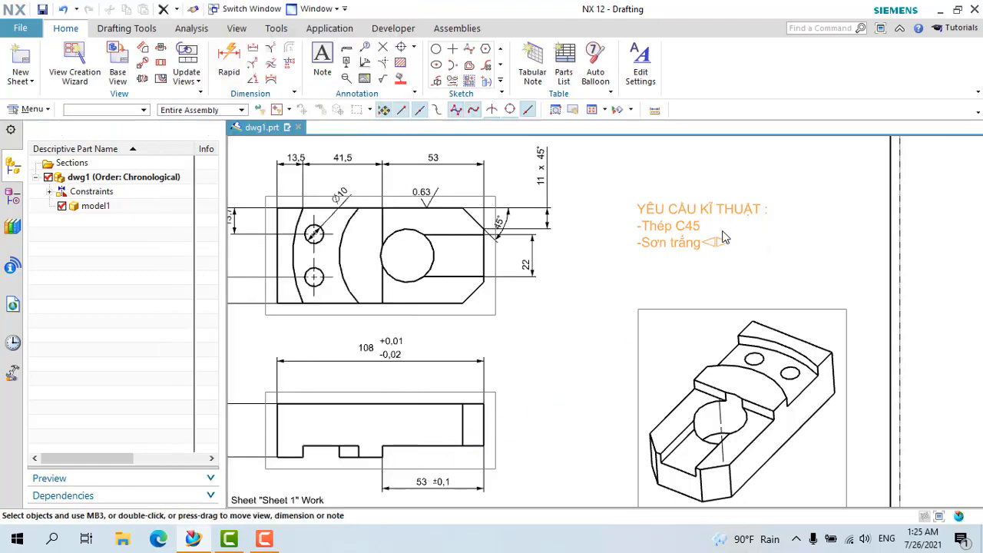
Edit the technical requirements note, removing both taper symbols so its last line reads "-Sơn trắng", and add an empty line below
scroll(723, 238, "down", 5)
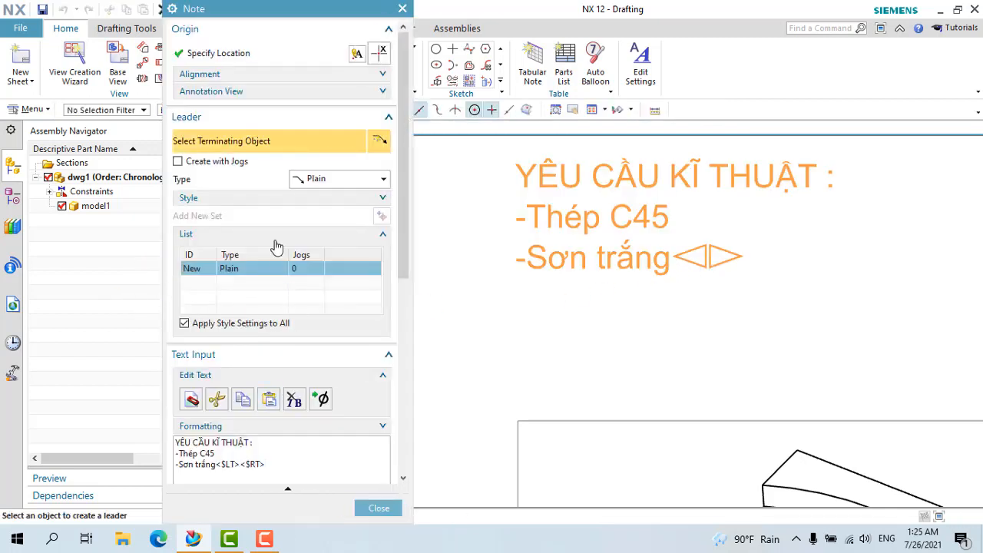
scroll(404, 325, "down", 3)
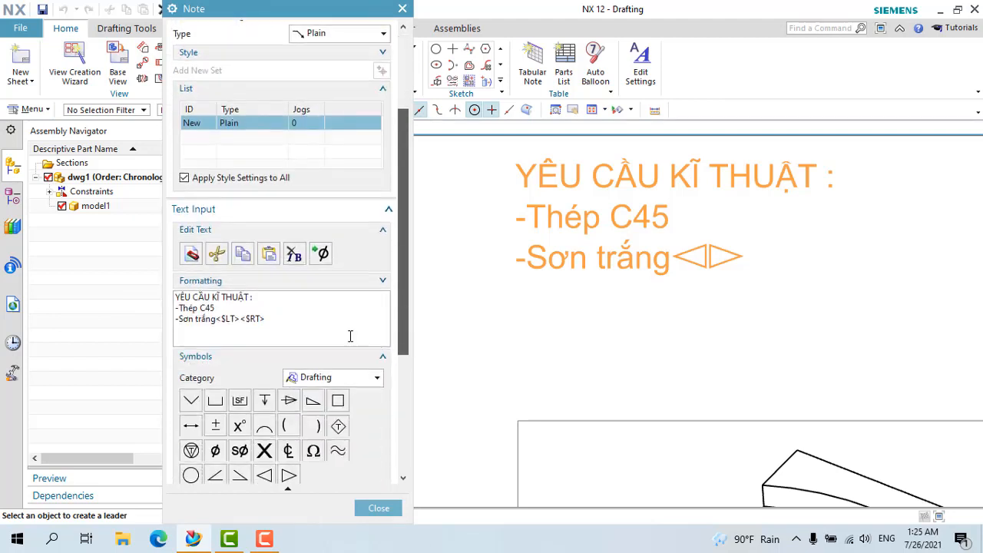
left_click(271, 322)
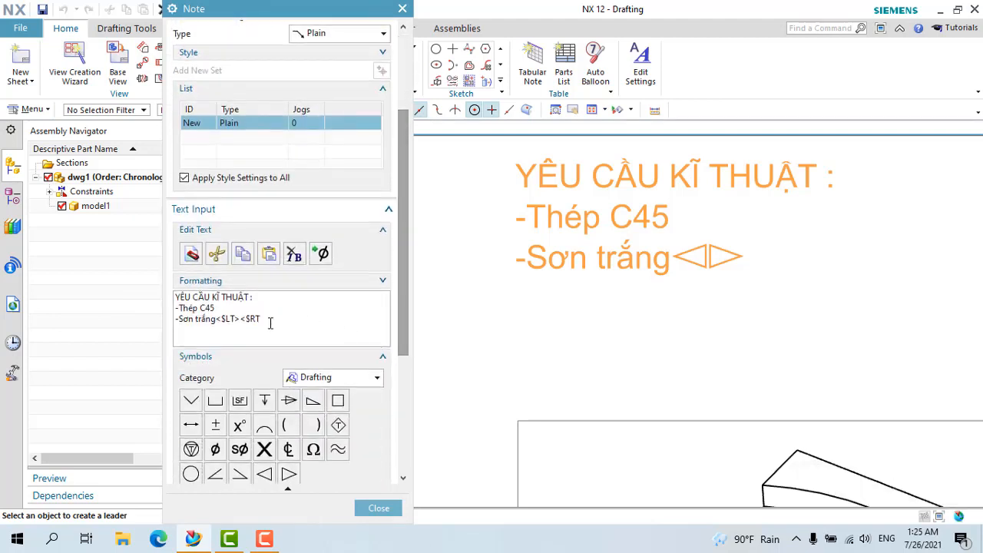
key("BackSpace")
key("BackSpace")
key("BackSpace")
key("BackSpace")
key("BackSpace")
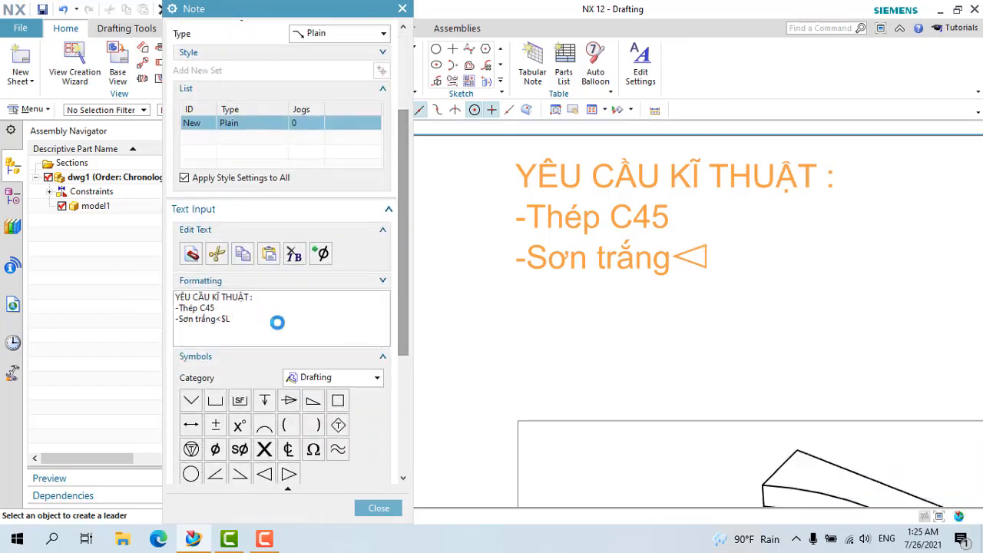
key("BackSpace")
key("BackSpace")
key("BackSpace")
key("BackSpace")
key("BackSpace")
key("BackSpace")
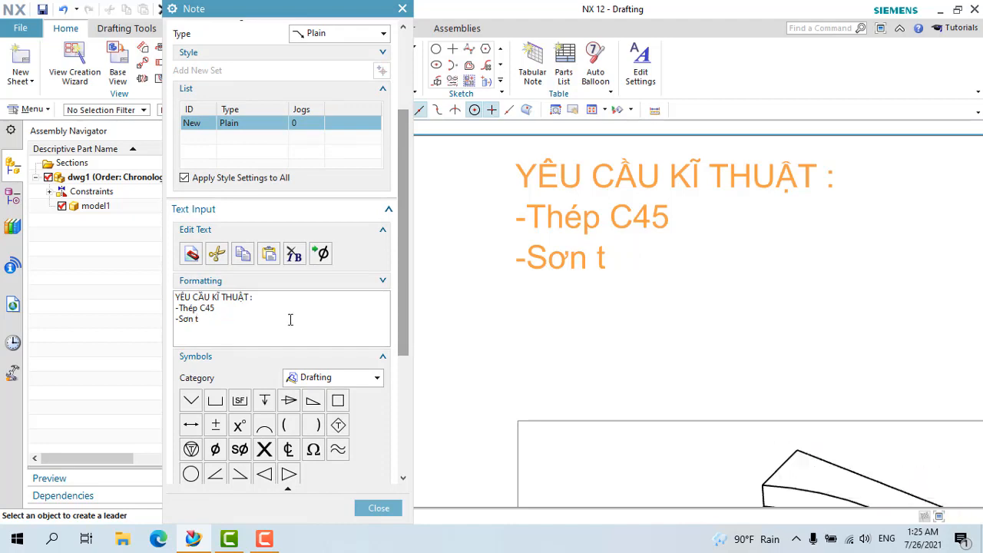
type("rắng")
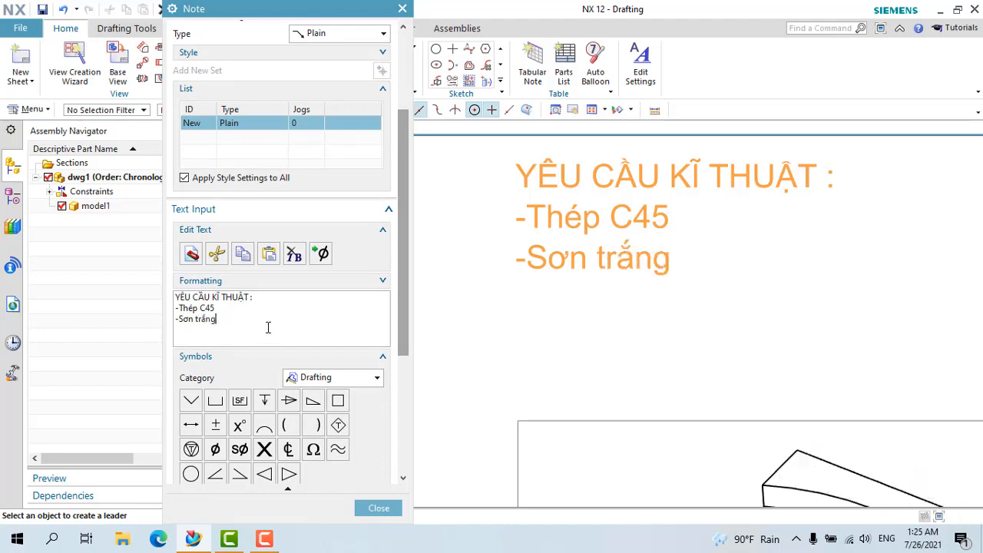
key("Return")
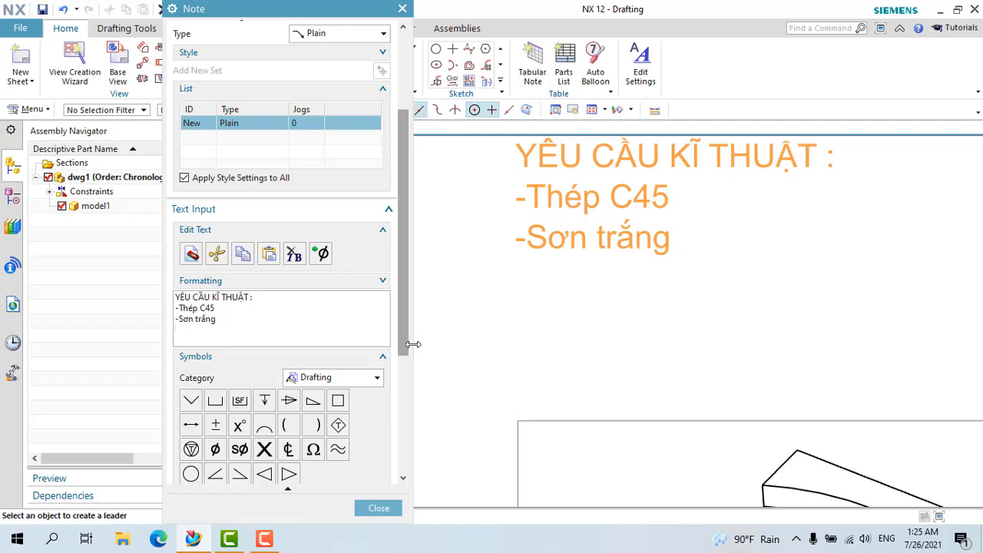
Set the note's bold thickness to Thick and choose the second text alignment option
scroll(307, 369, "down", 5)
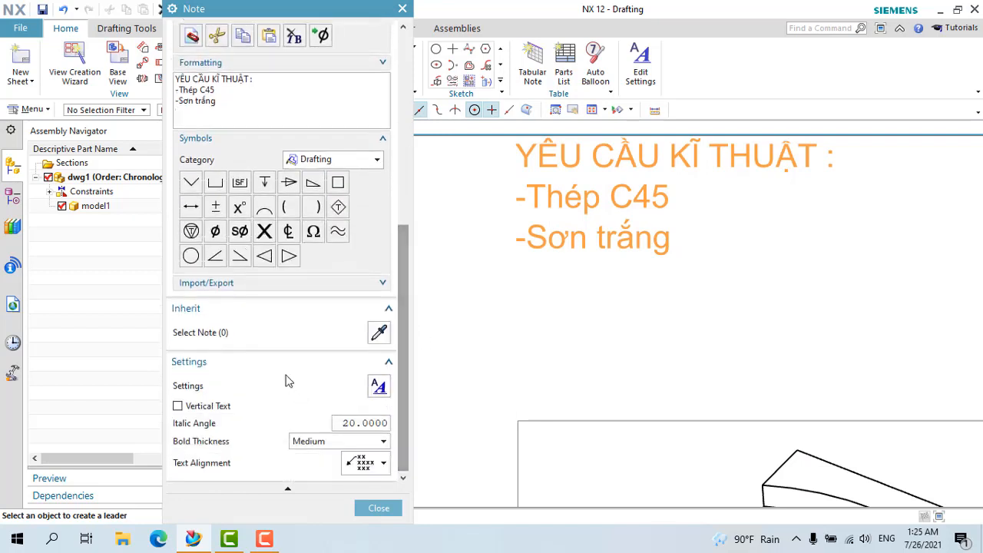
double_click(369, 422)
left_click(355, 442)
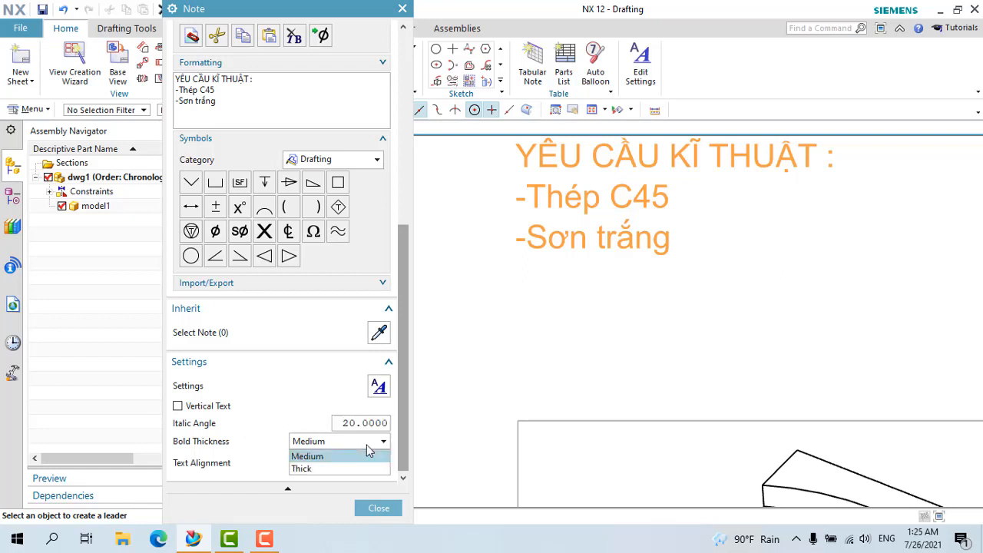
left_click(310, 470)
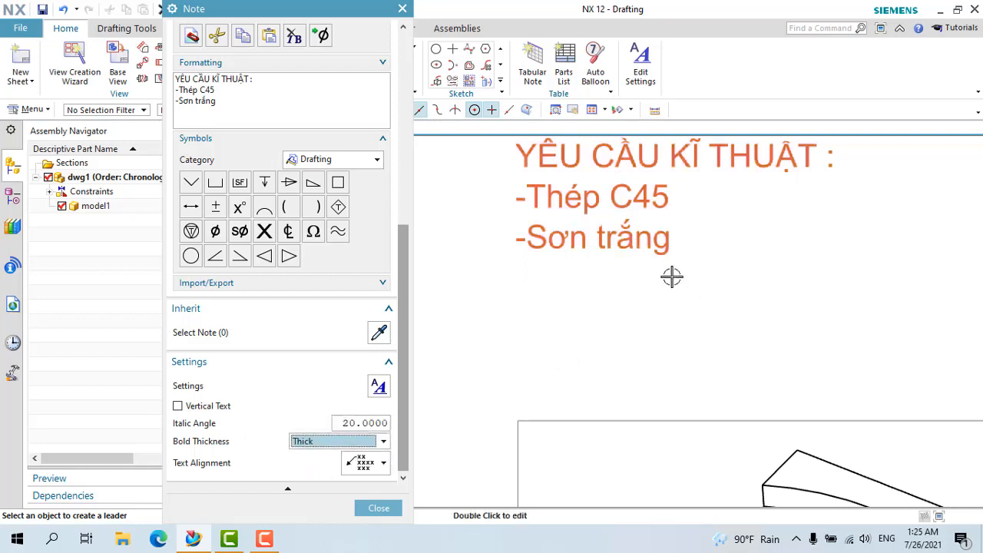
scroll(672, 274, "down", 2)
left_click(384, 464)
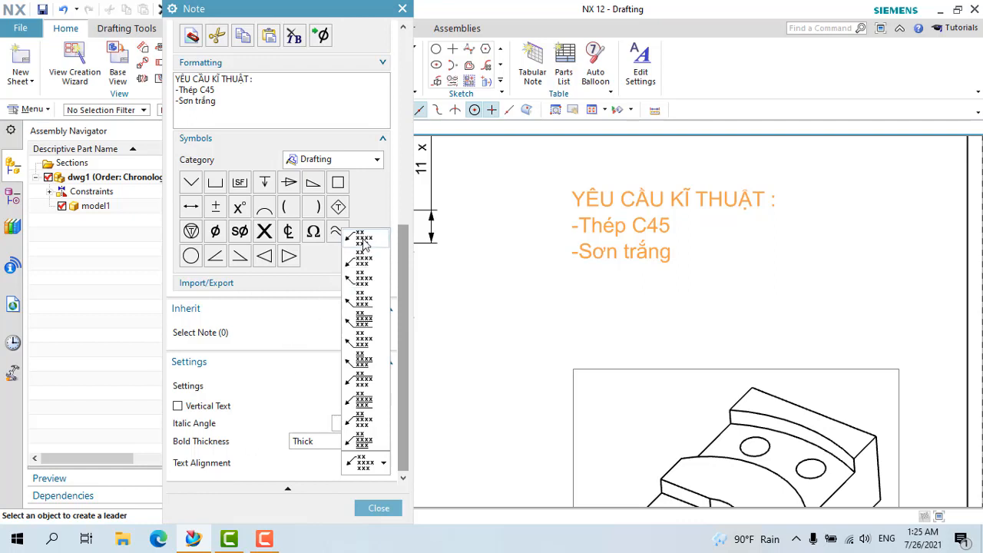
left_click(366, 263)
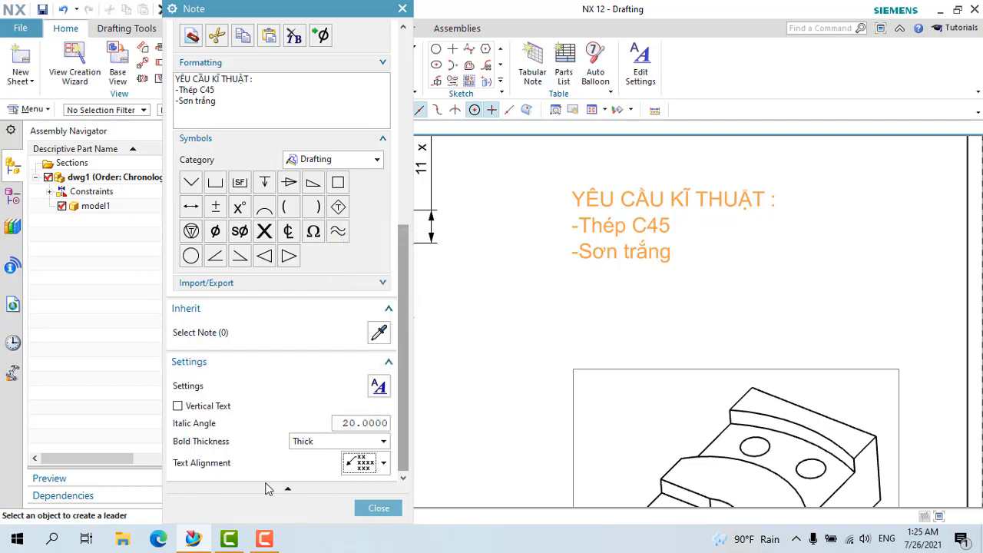
Add an All Around leader from the note to the right edge of the lower view and finish the note edit
left_click_drag(411, 285, 405, 156)
scroll(407, 161, "up", 4)
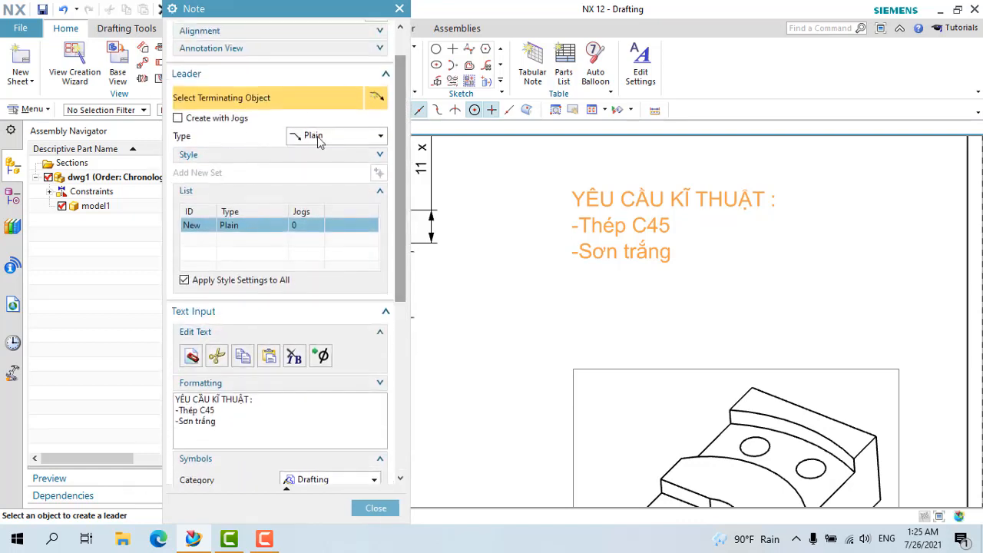
left_click(318, 139)
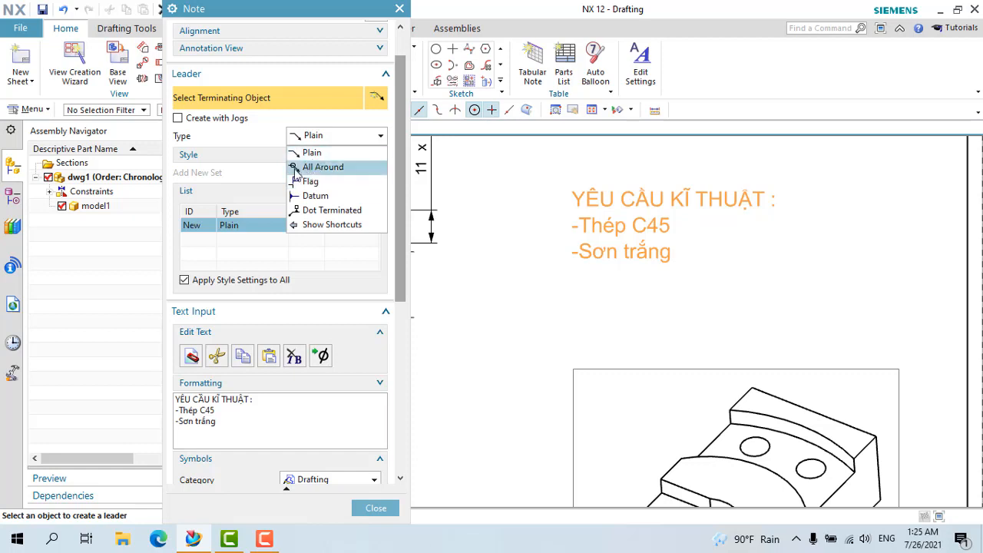
left_click(296, 167)
scroll(461, 279, "down", 5)
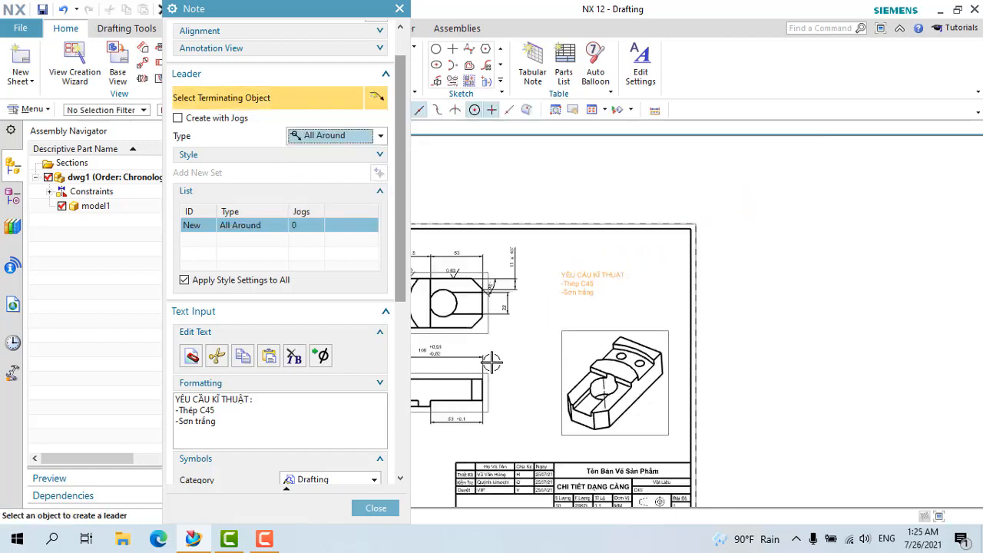
scroll(491, 361, "up", 4)
left_click(474, 386)
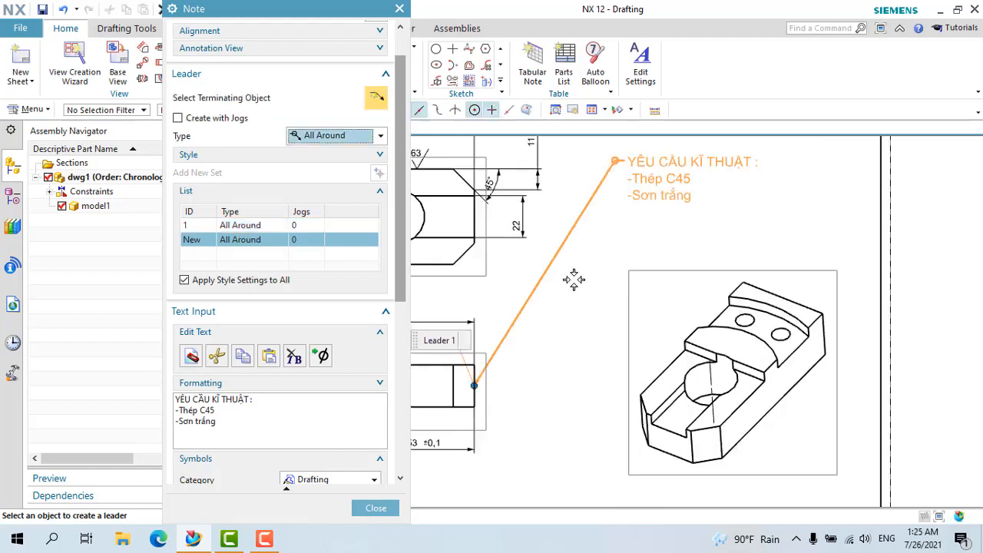
scroll(624, 162, "up", 3)
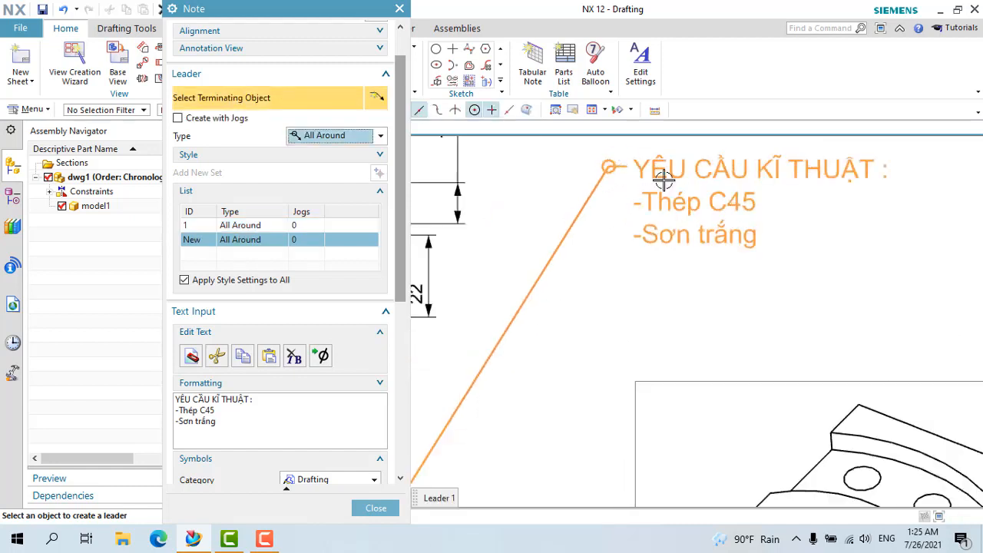
left_click(376, 508)
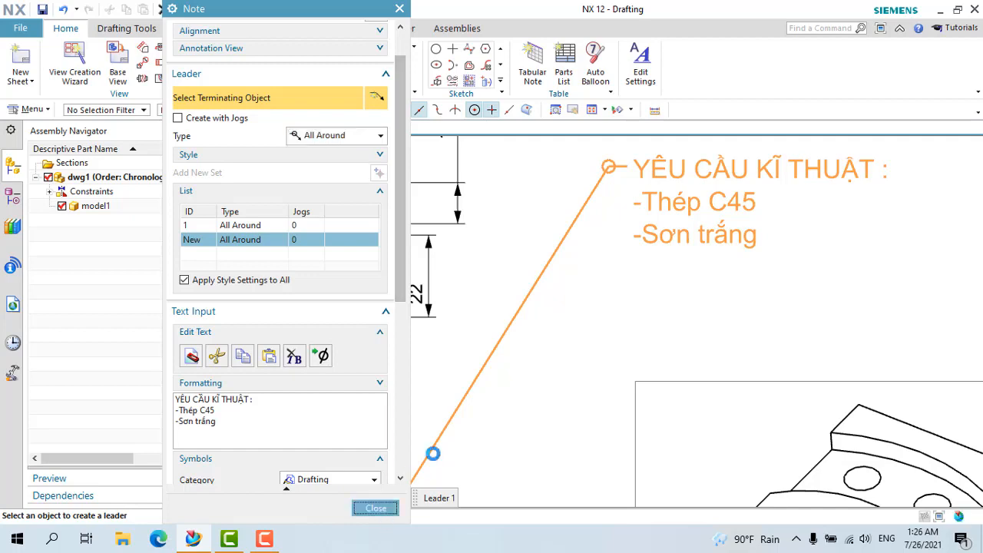
scroll(588, 443, "down", 3)
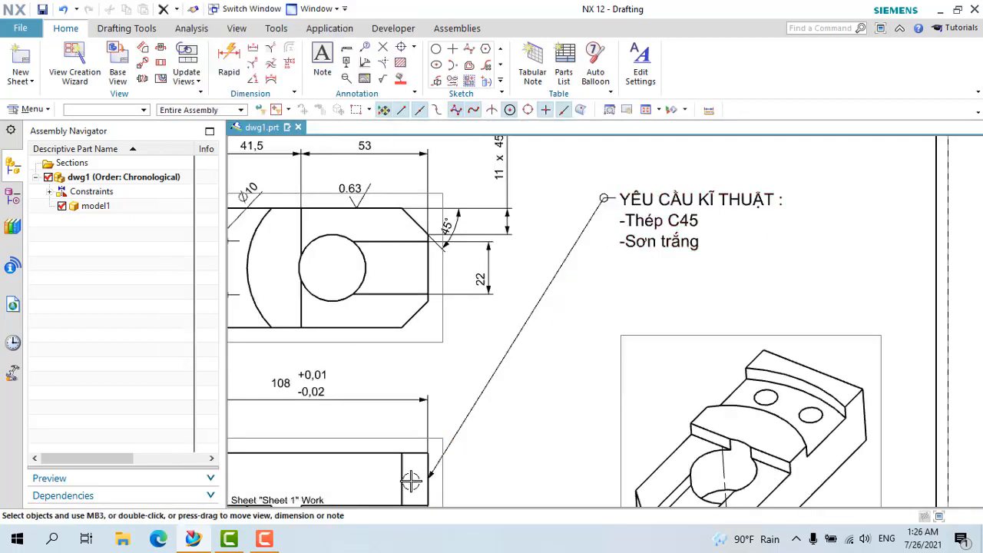
Move the technical requirements note right and replace its leader with a Datum leader attached to the upper view's right edge
left_click_drag(624, 230, 795, 221)
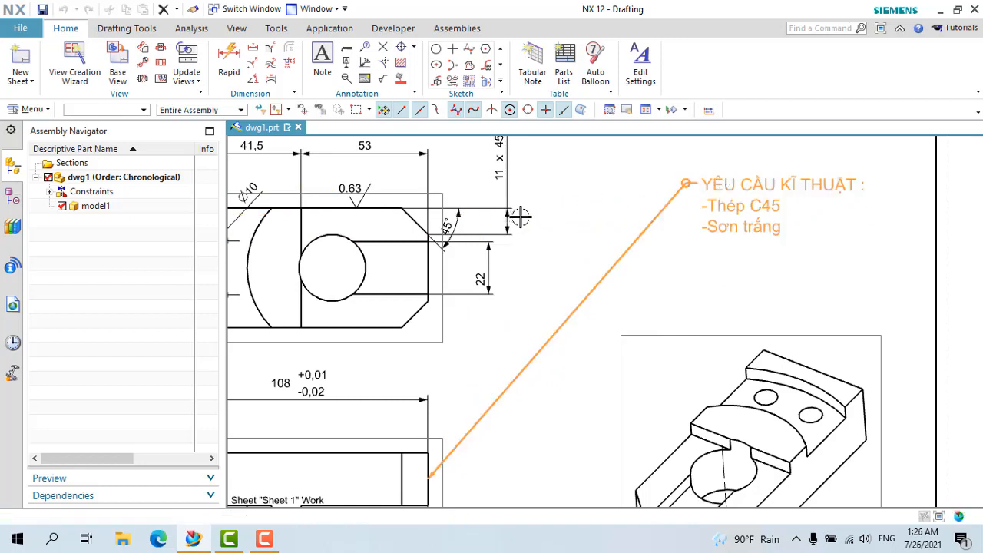
left_click(346, 187)
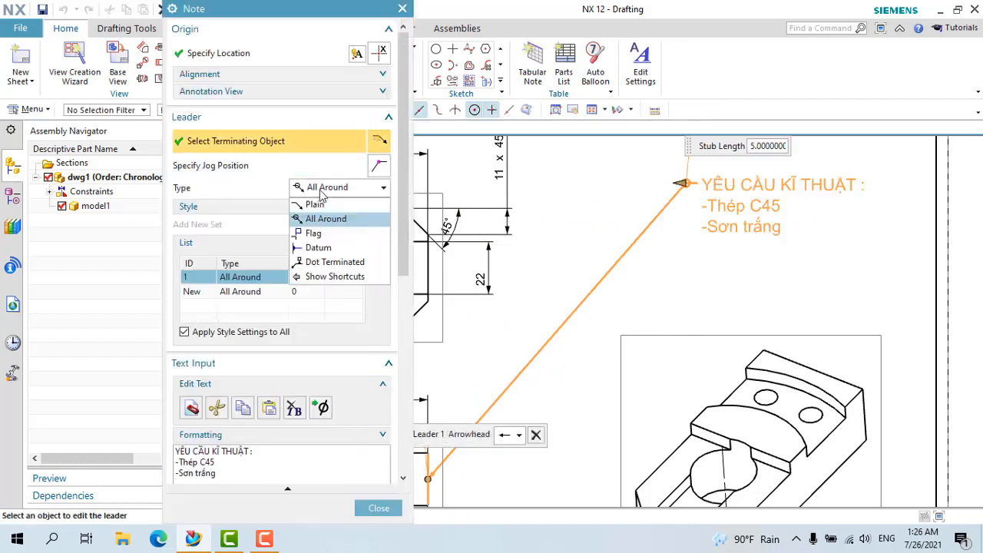
left_click(304, 249)
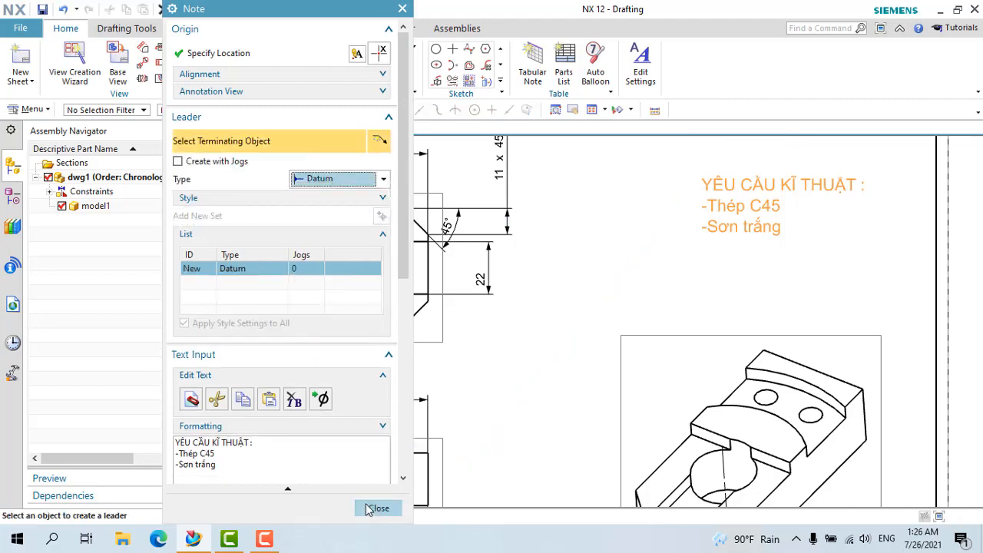
scroll(618, 390, "down", 3)
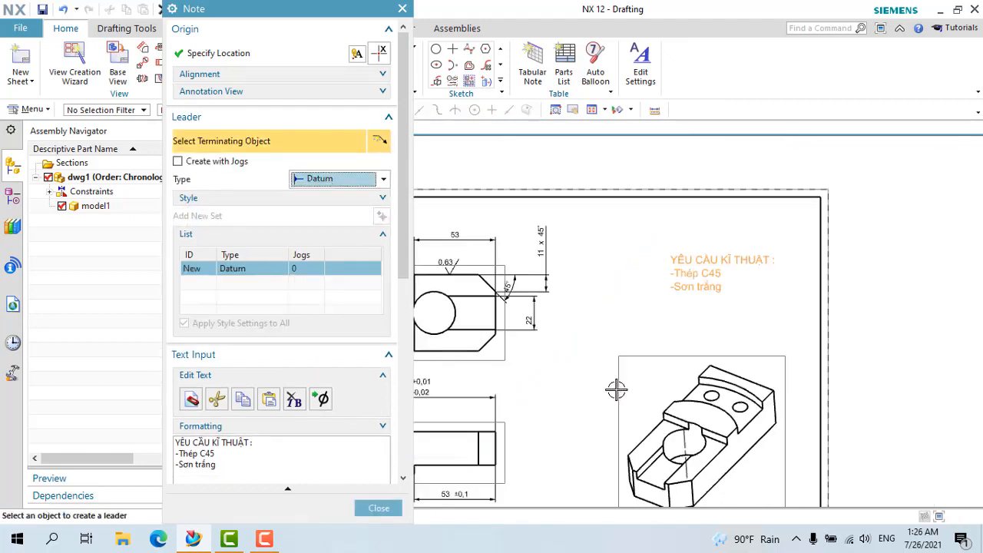
left_click(495, 310)
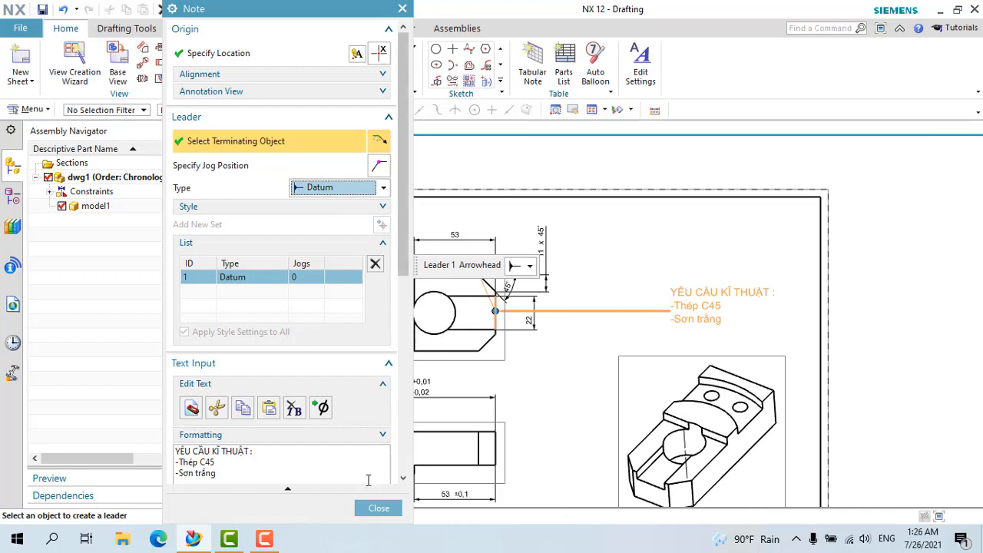
left_click(378, 508)
scroll(507, 314, "up", 5)
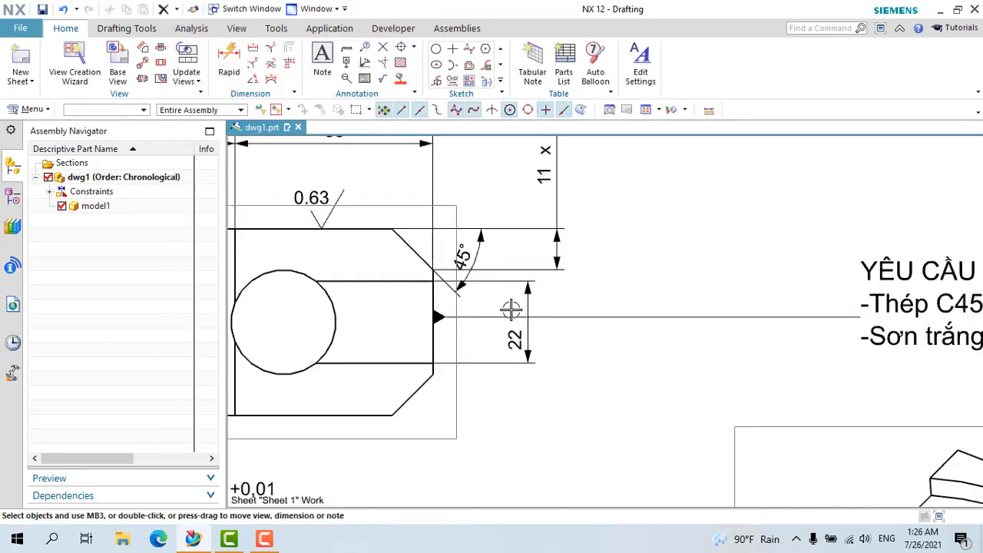
scroll(439, 321, "down", 5)
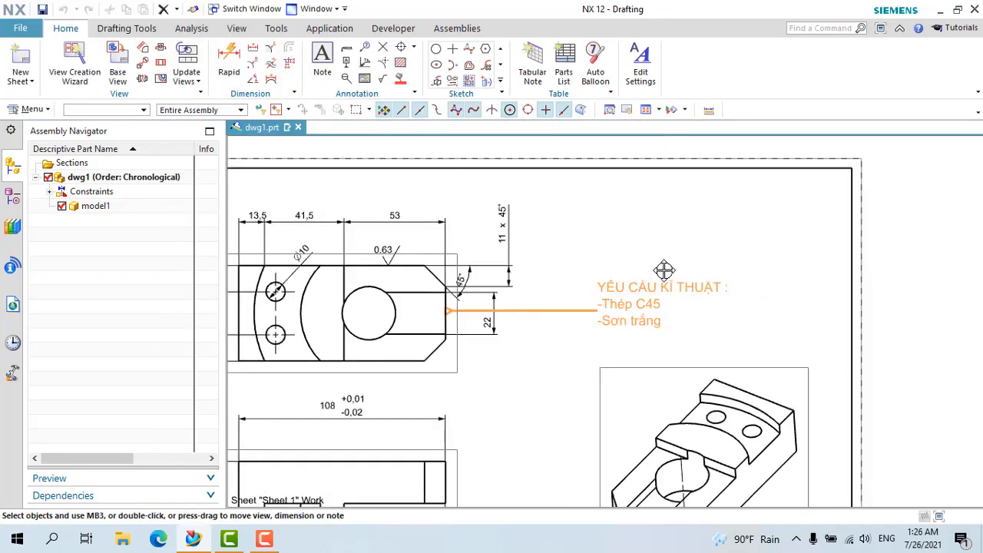
Try a Dot Terminated leader for the note, attached to the face at the upper view's right edge
double_click(685, 300)
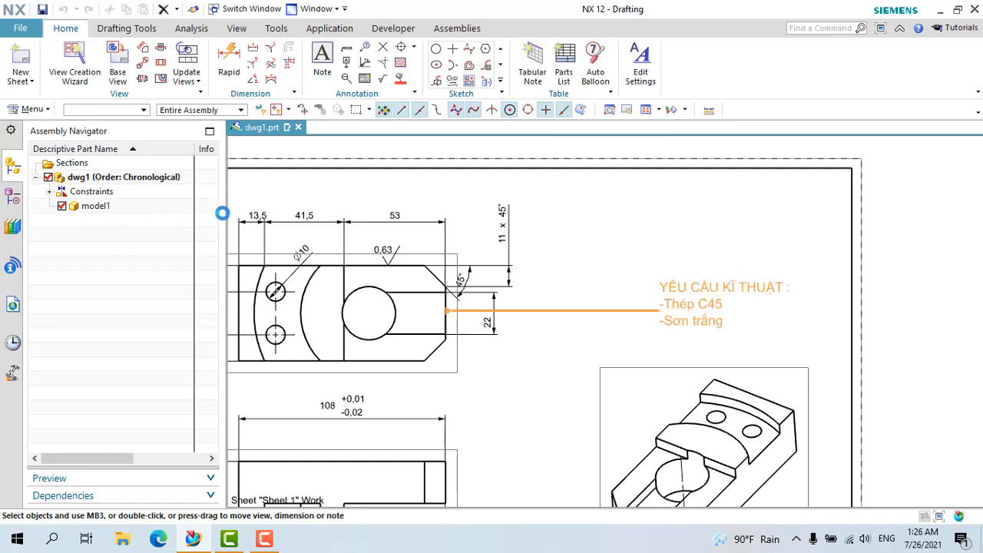
left_click(329, 190)
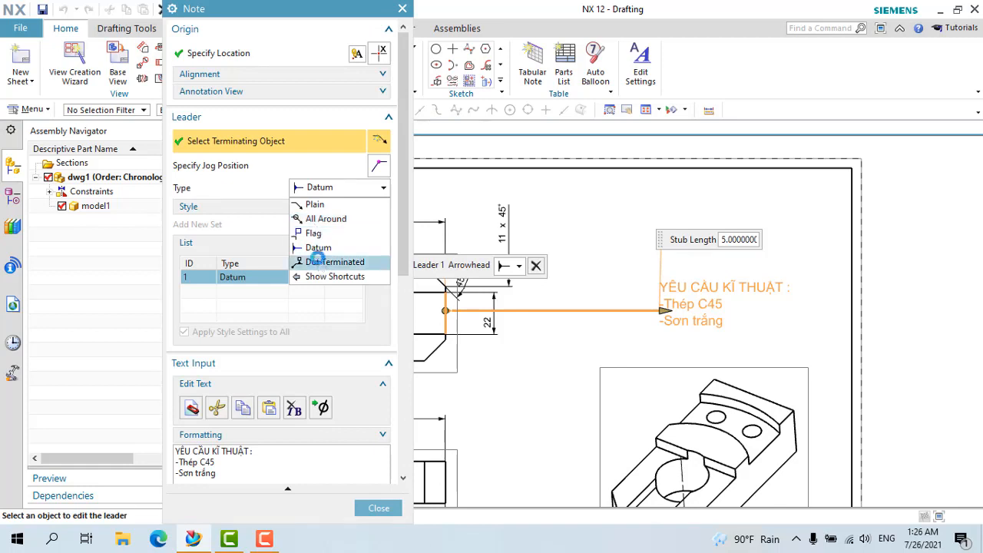
left_click(332, 262)
left_click(378, 509)
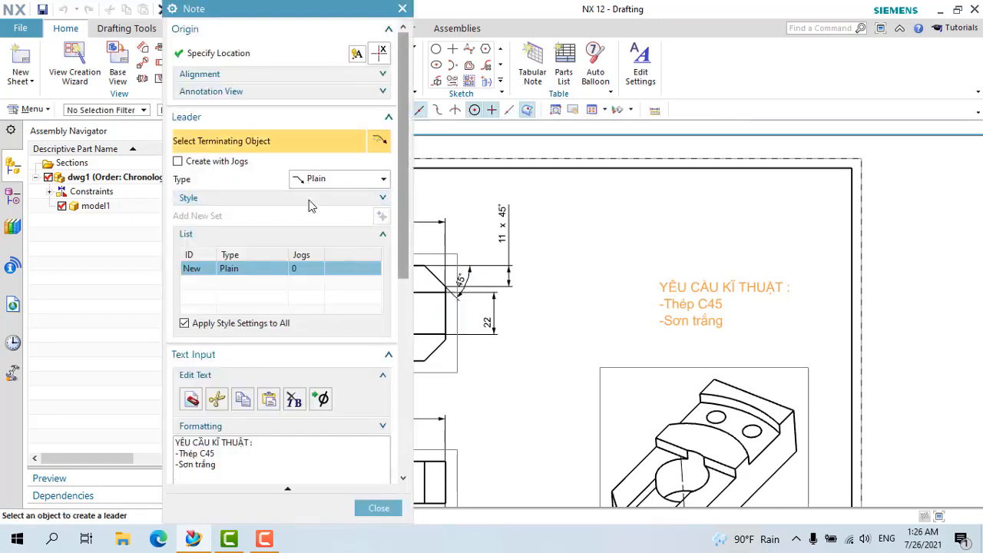
left_click(341, 182)
left_click(315, 258)
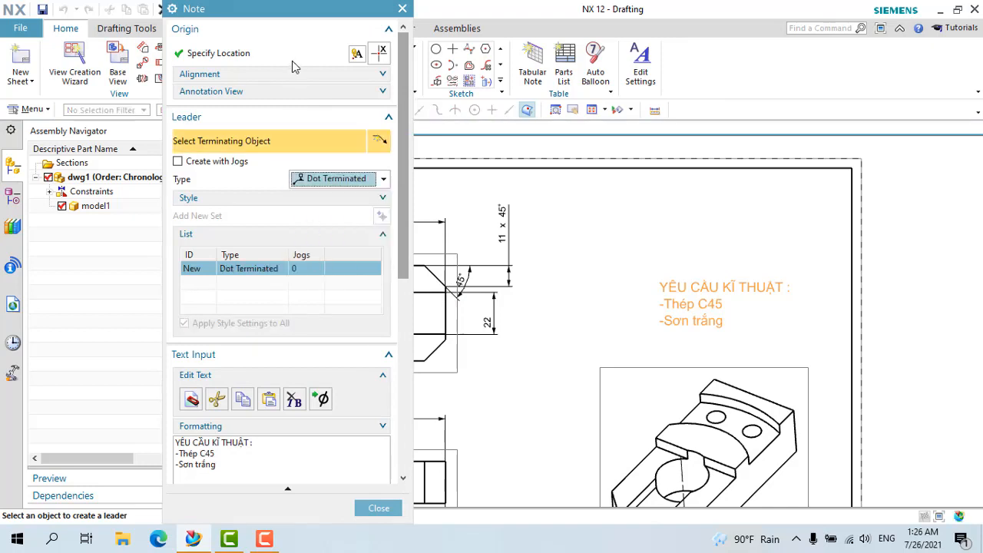
left_click_drag(334, 11, 254, 35)
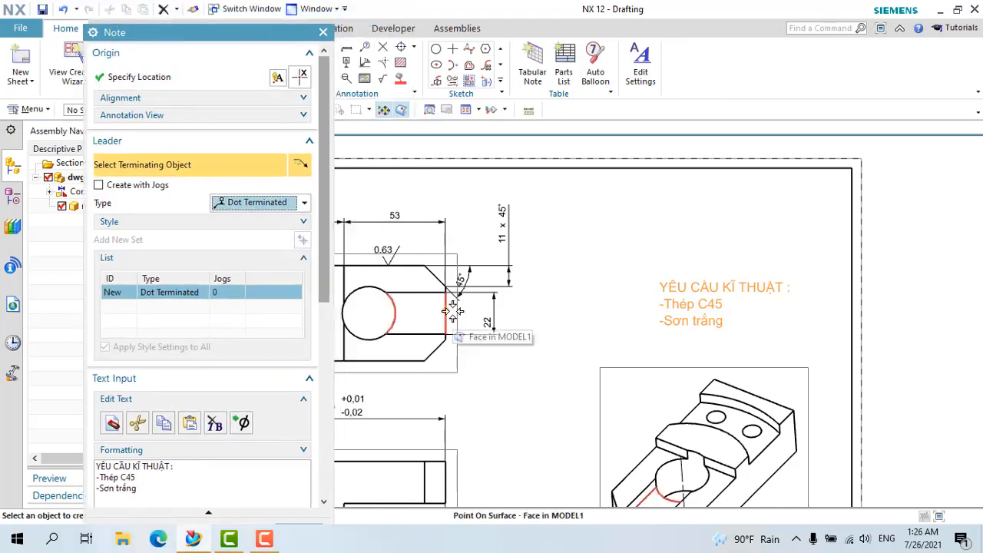
left_click(449, 313)
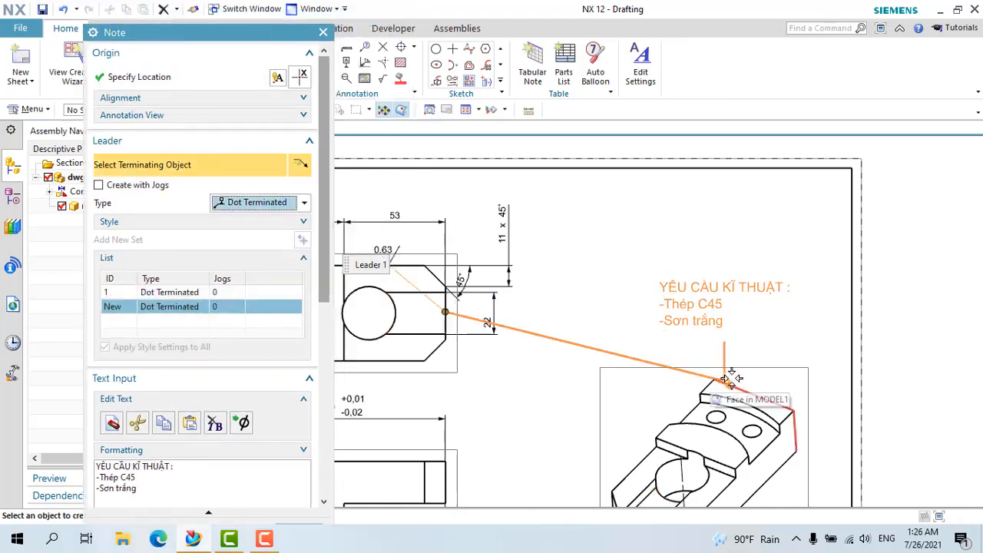
Switch the note's leader type to All Around, attach it to the upper view's right edge and finish the note edit
left_click(250, 203)
left_click(231, 169)
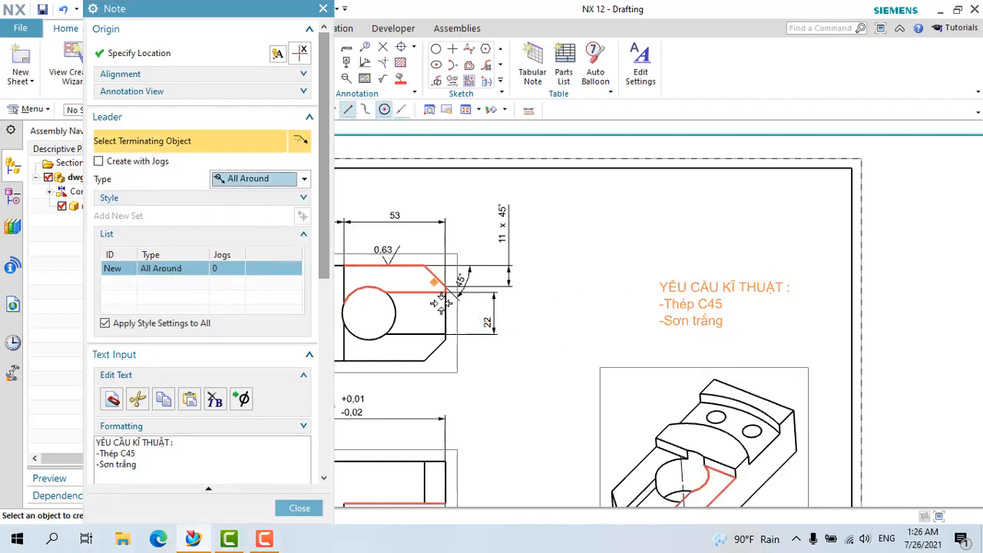
left_click(448, 319)
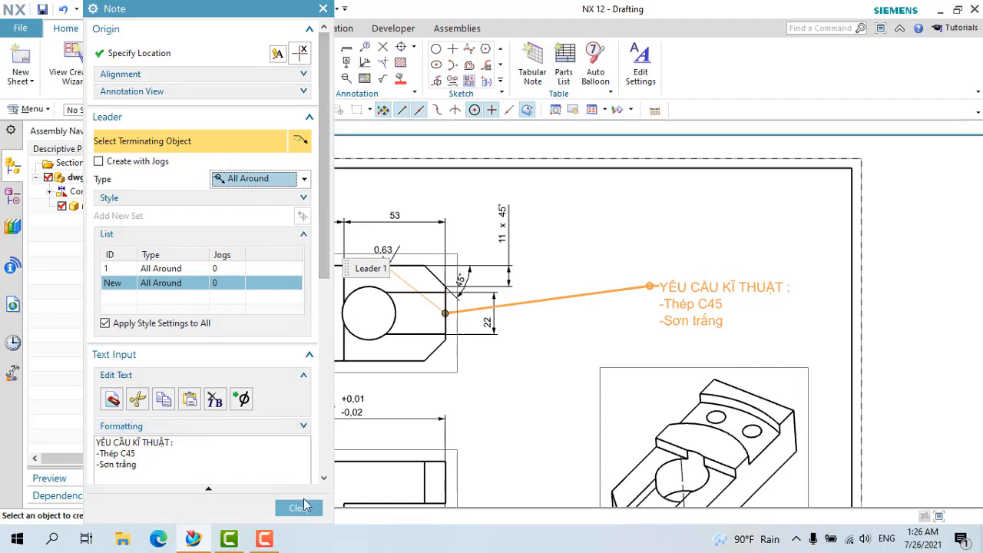
left_click(299, 507)
scroll(645, 292, "up", 5)
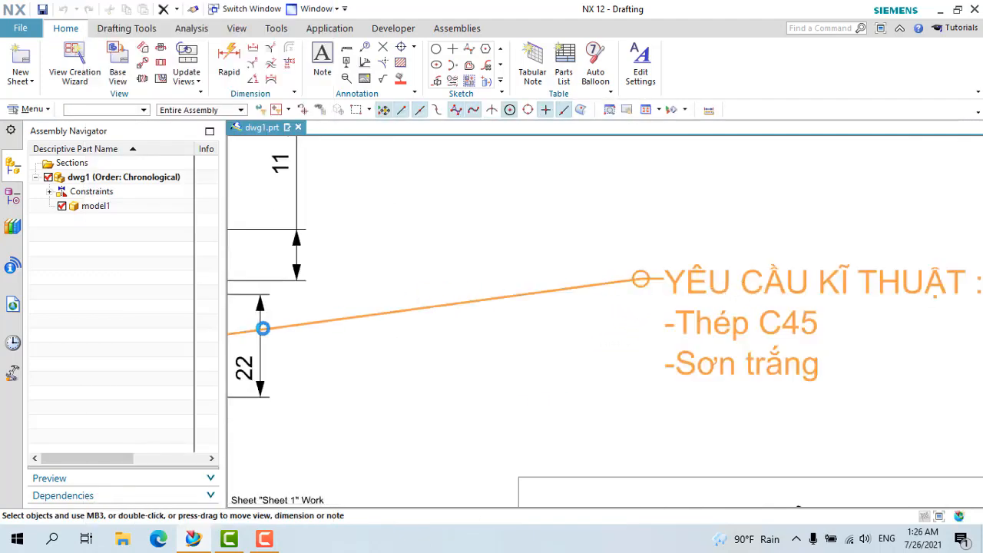
Set the technical requirements note's bold thickness to Thick and finish the note edit
double_click(221, 339)
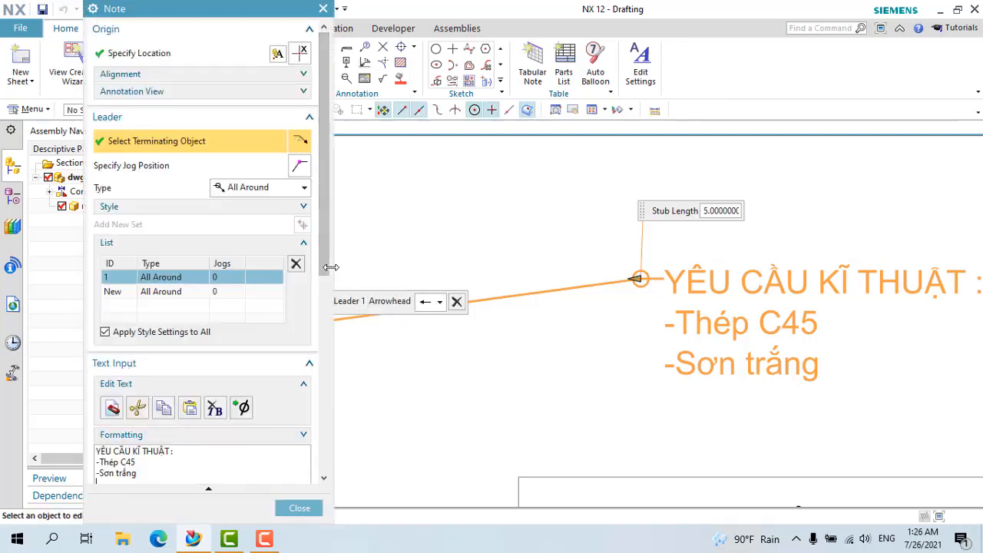
left_click_drag(325, 290, 329, 469)
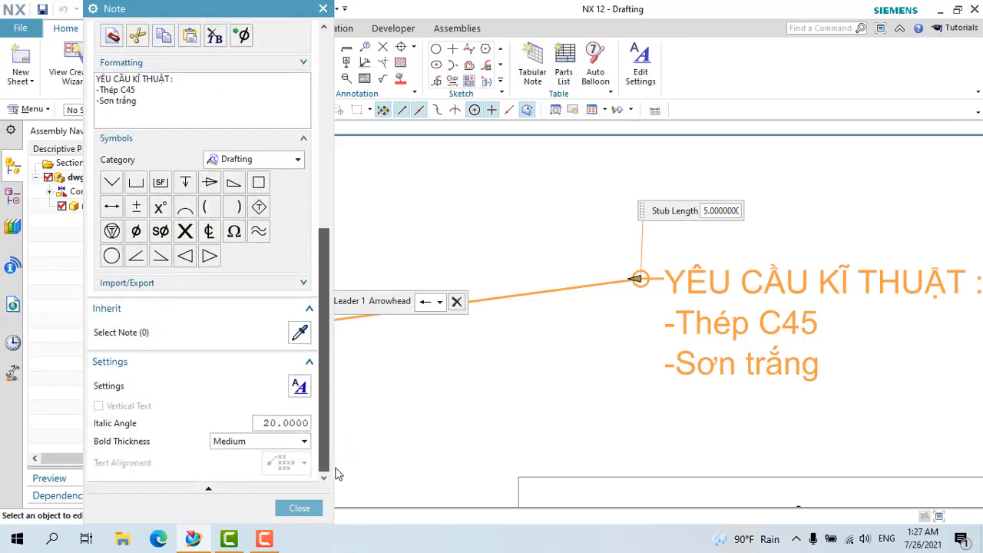
left_click(243, 441)
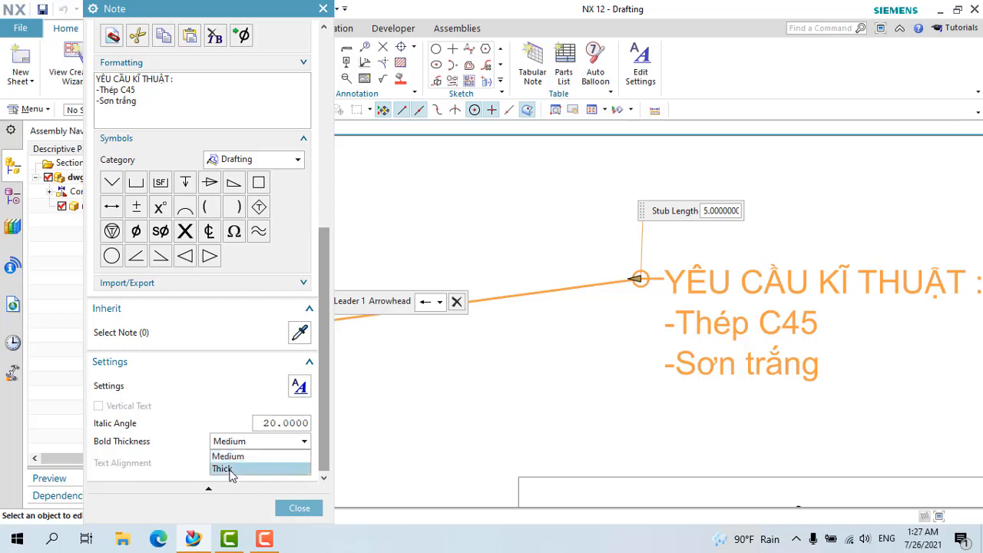
left_click(230, 468)
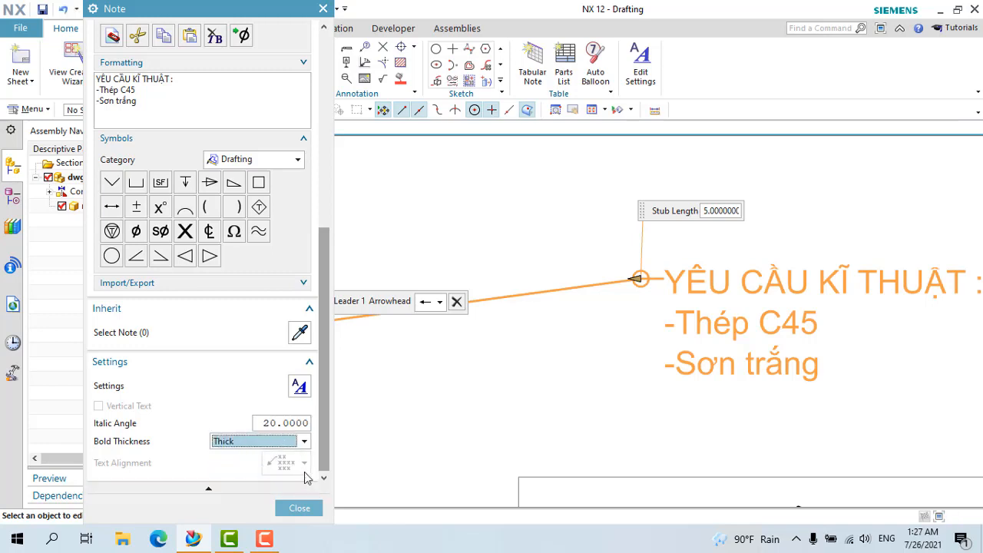
left_click(305, 509)
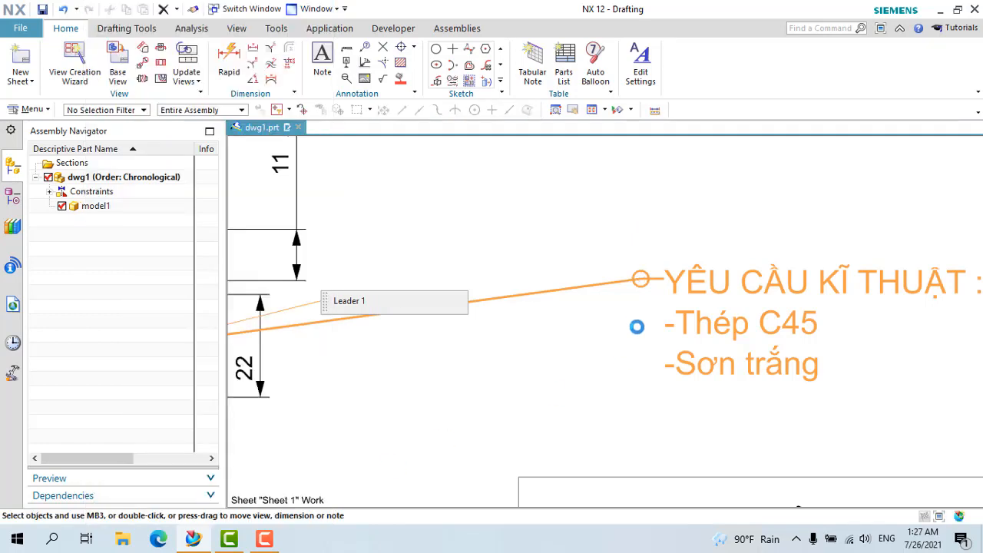
Switch the note's leader type from All Around to Datum without attaching it, and finish the note edit
scroll(555, 305, "down", 4)
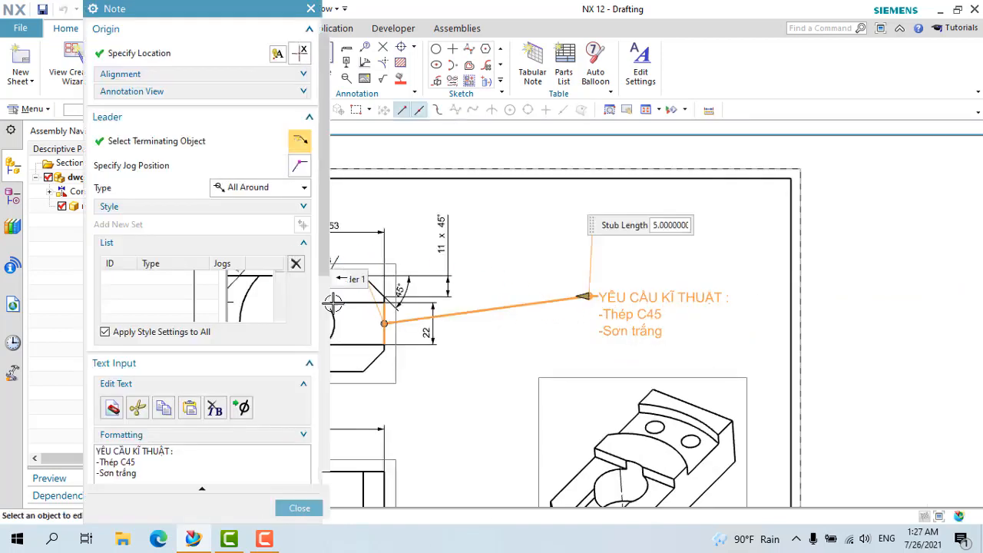
left_click(252, 189)
left_click(234, 248)
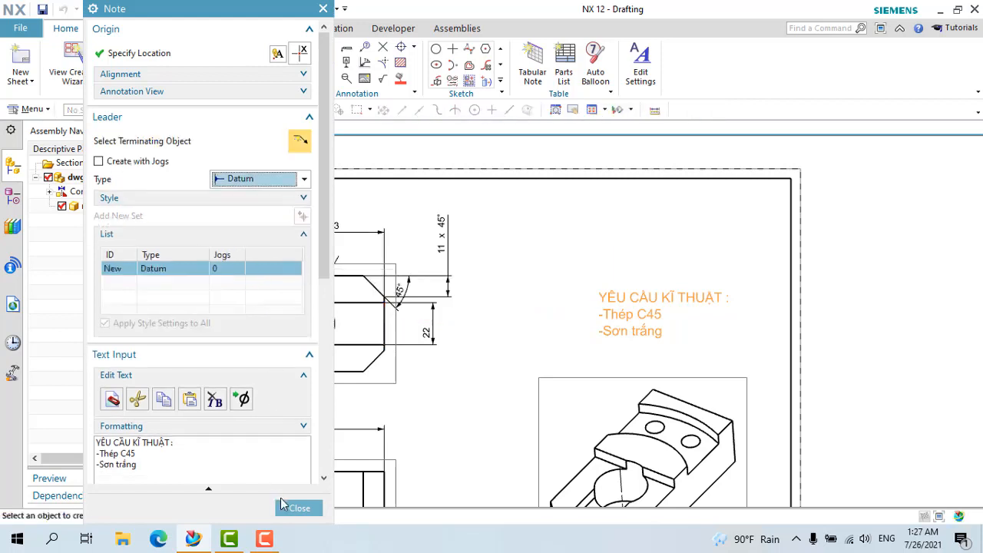
left_click(293, 508)
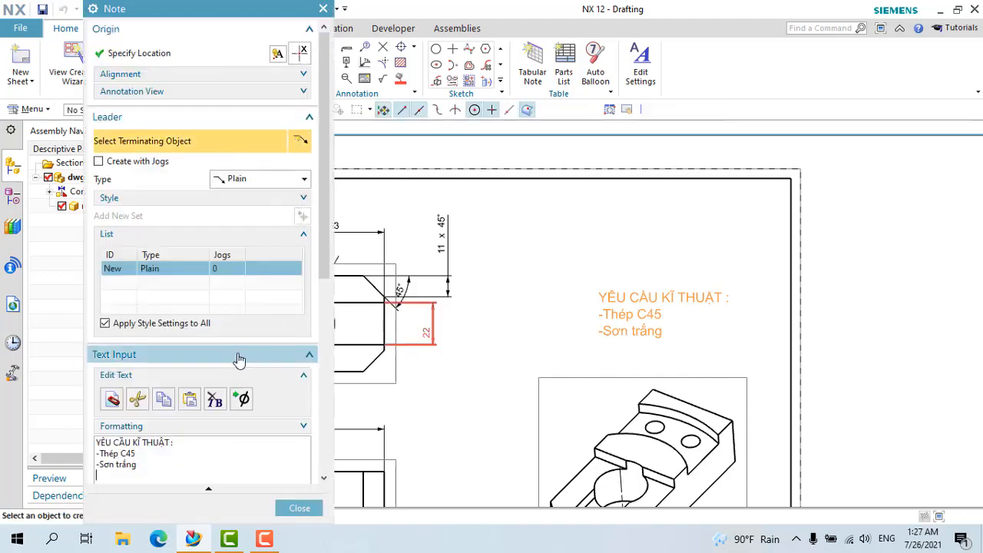
Turn Auto Alignment off for the technical requirements note
scroll(218, 378, "down", 2)
scroll(112, 448, "down", 5)
scroll(176, 345, "up", 5)
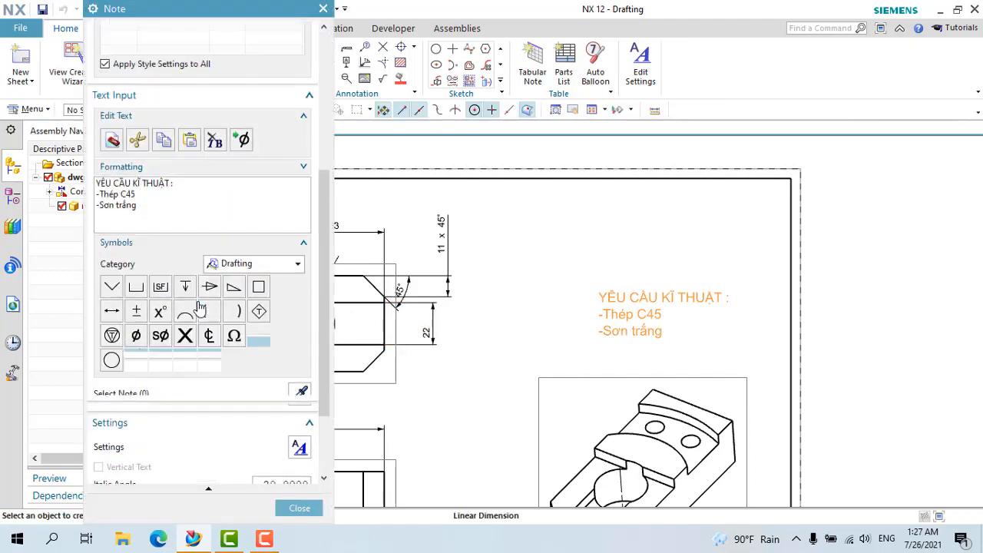
scroll(194, 231, "up", 5)
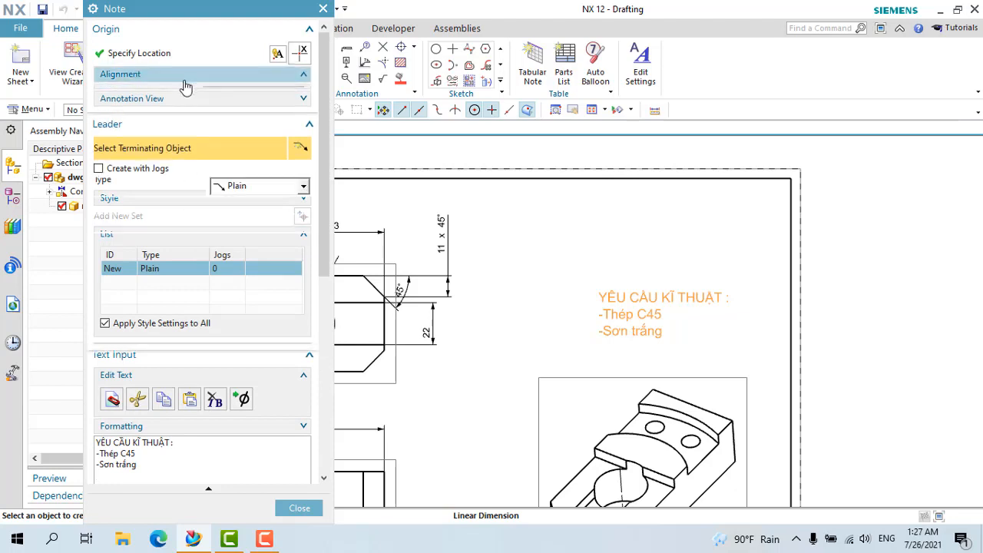
left_click(185, 76)
left_click(280, 96)
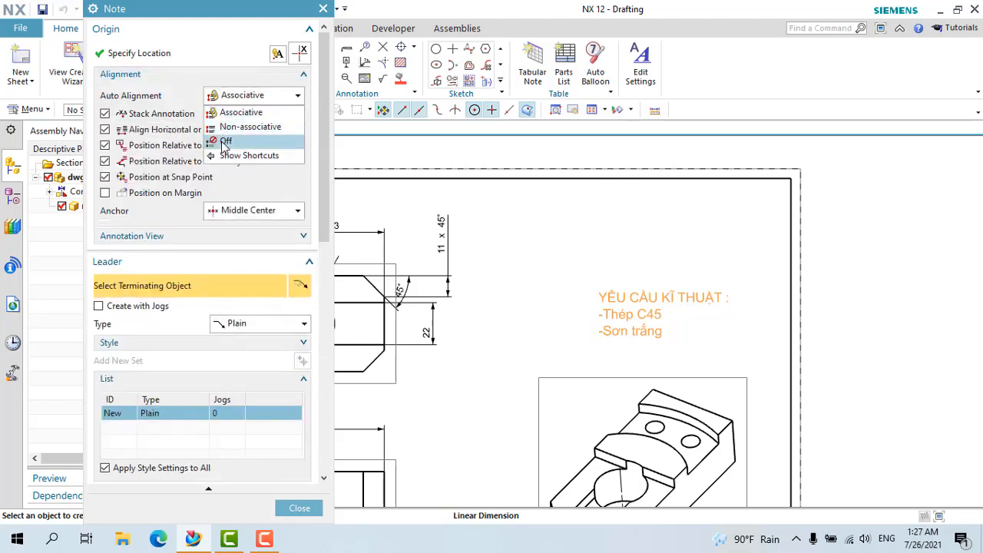
left_click(225, 141)
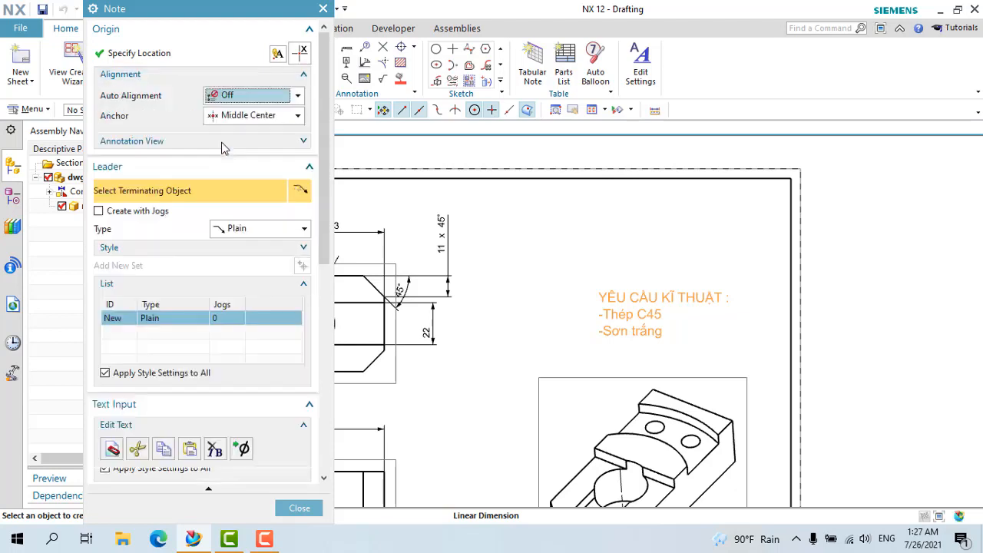
Add Plain leaders from the note to the upper view's right edge and to a free point just above the note
left_click(384, 323)
left_click(629, 256)
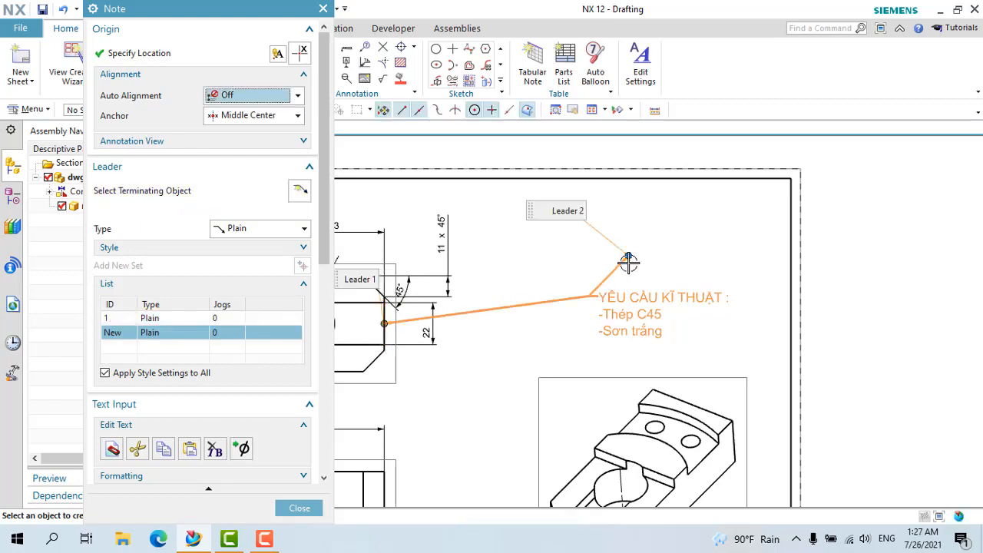
left_click(604, 287)
middle_click(628, 271)
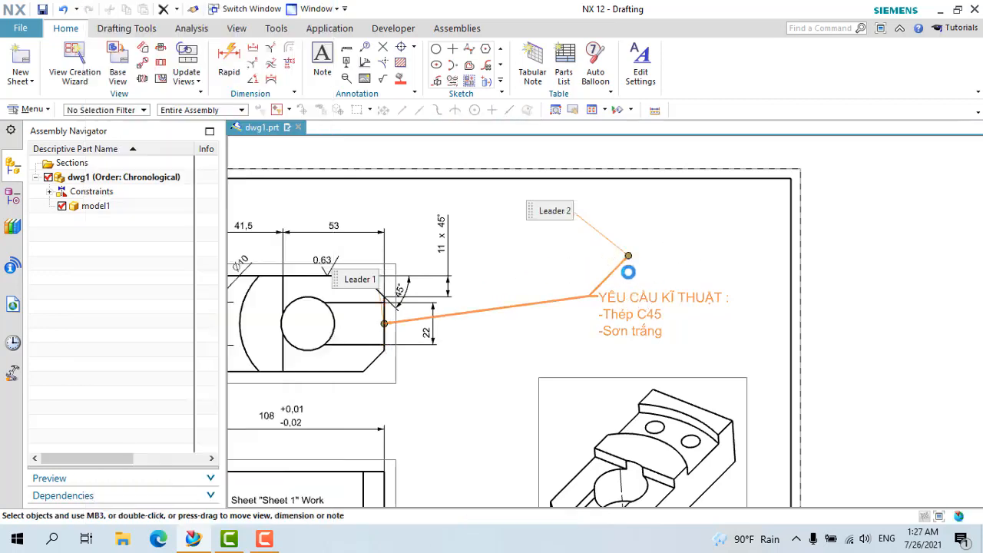
Delete the note with its leaders and place a new leaderless one above the isometric view with Auto Alignment off
left_click(630, 296)
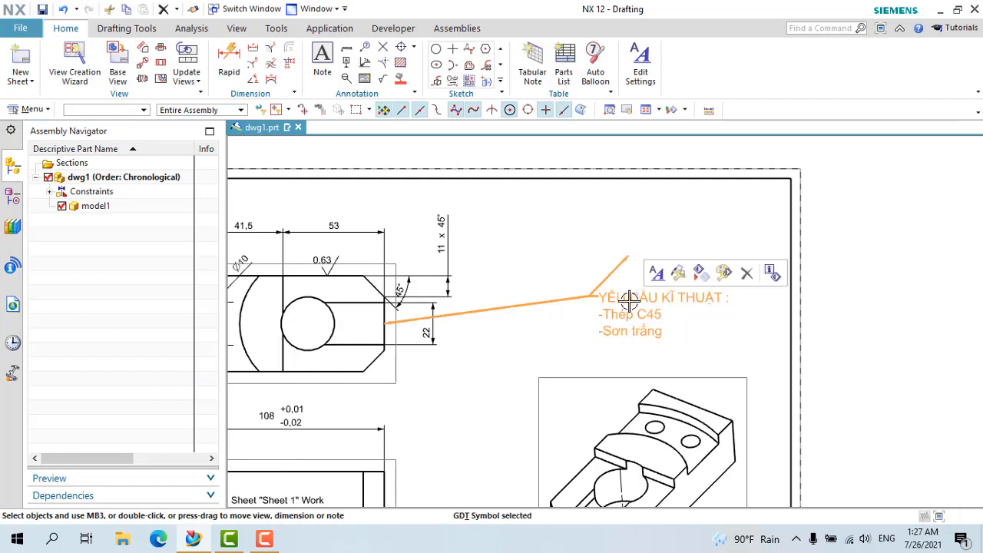
key("Delete")
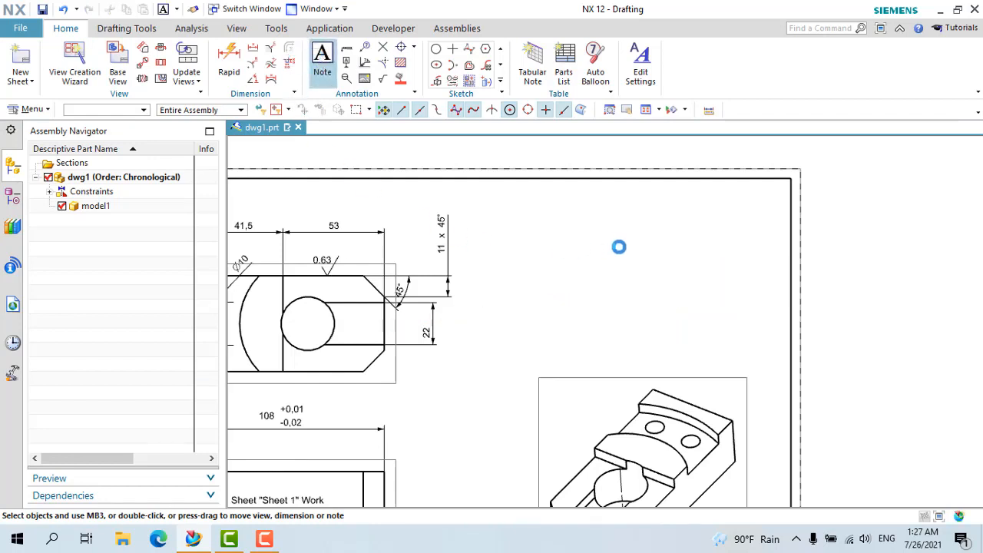
scroll(619, 247, "down", 2)
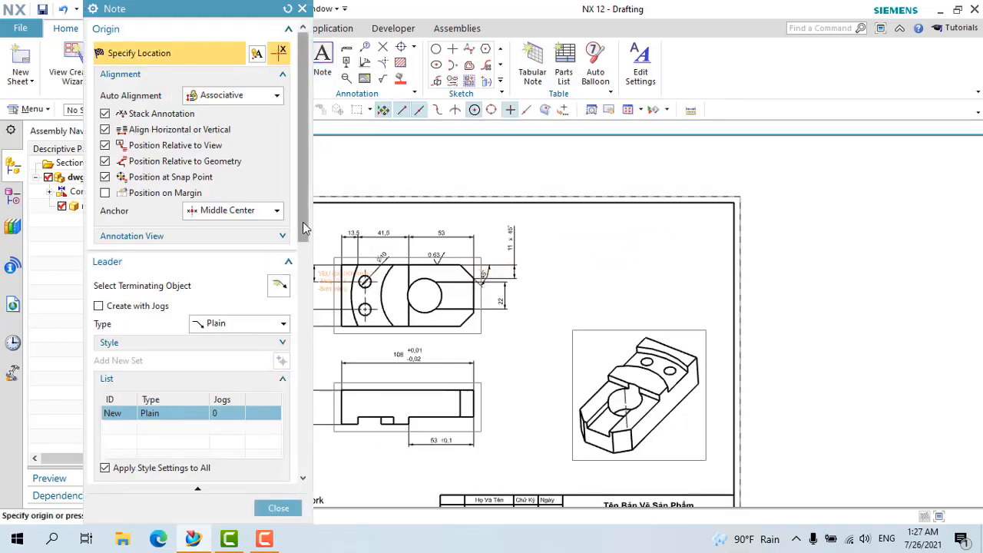
scroll(305, 228, "down", 3)
scroll(261, 145, "up", 3)
left_click(230, 96)
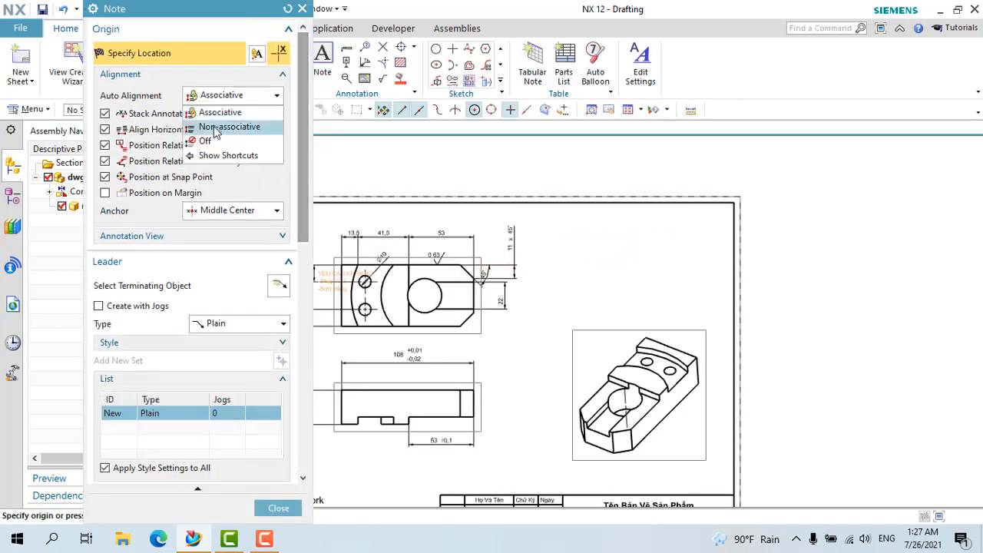
left_click(205, 141)
scroll(242, 153, "down", 3)
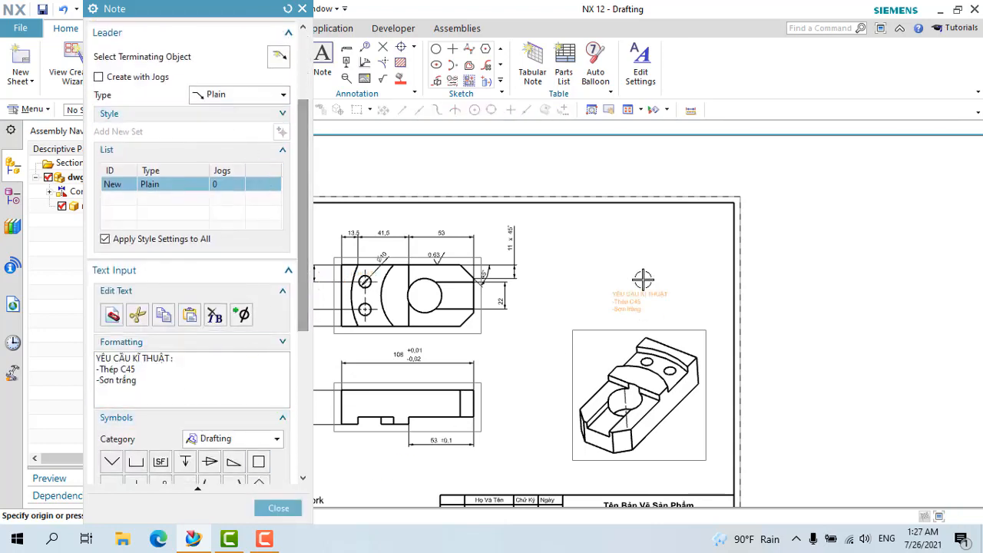
left_click(618, 267)
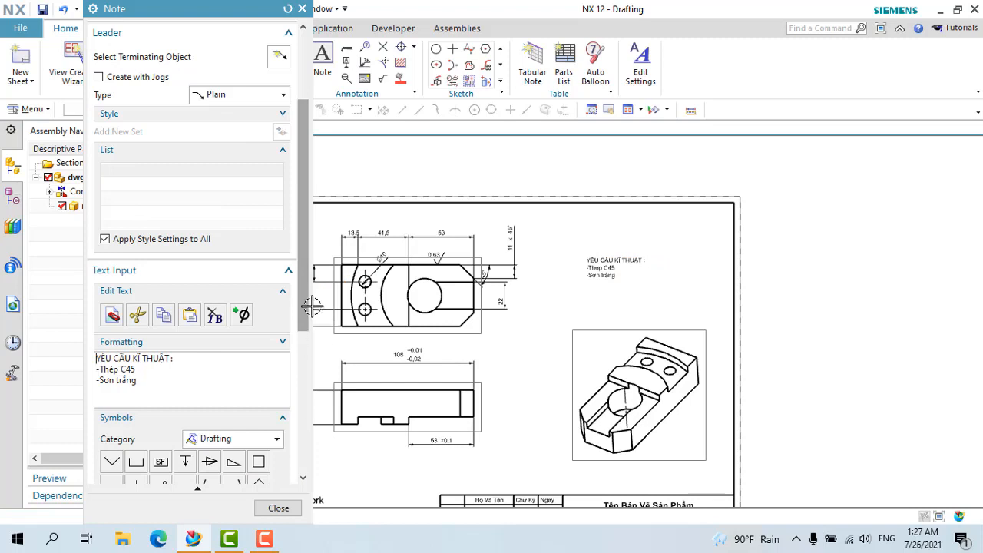
Set the vertical stacking alignment to Center in the note settings and exit the Note command
left_click_drag(301, 328, 298, 510)
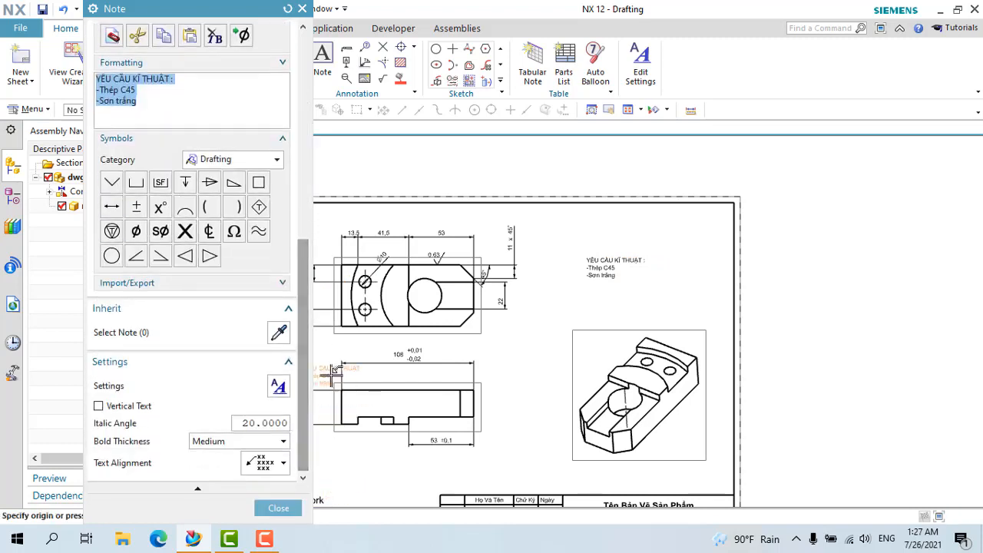
left_click(278, 387)
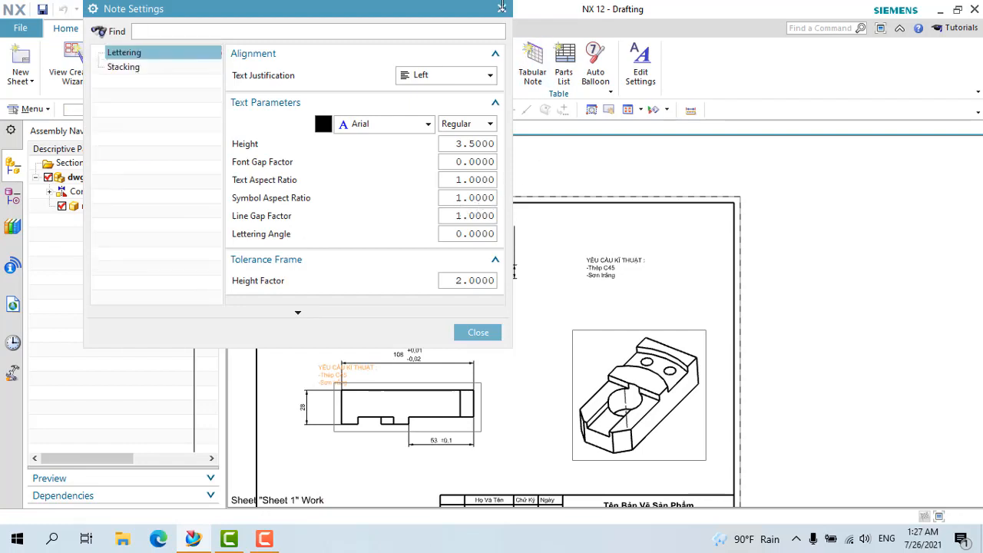
left_click(146, 69)
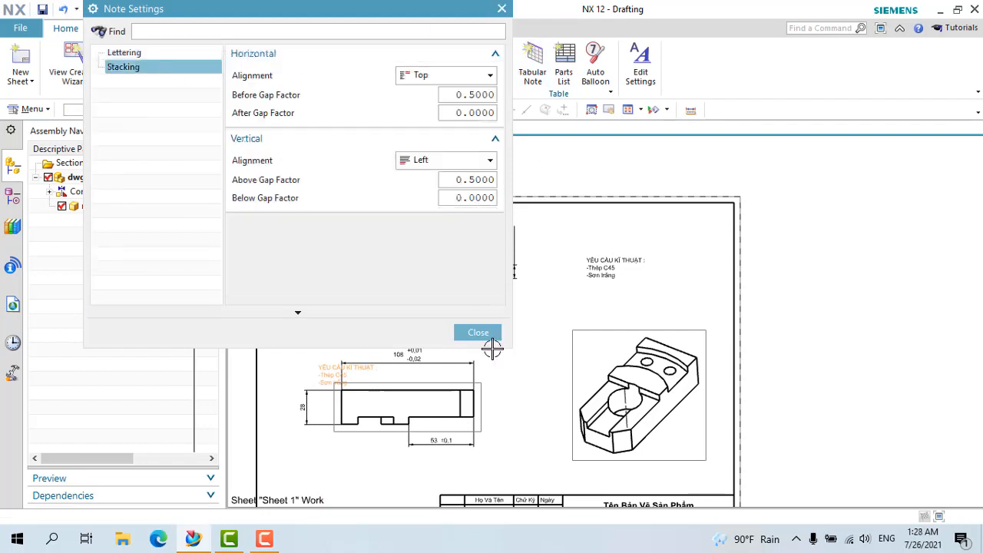
left_click(464, 161)
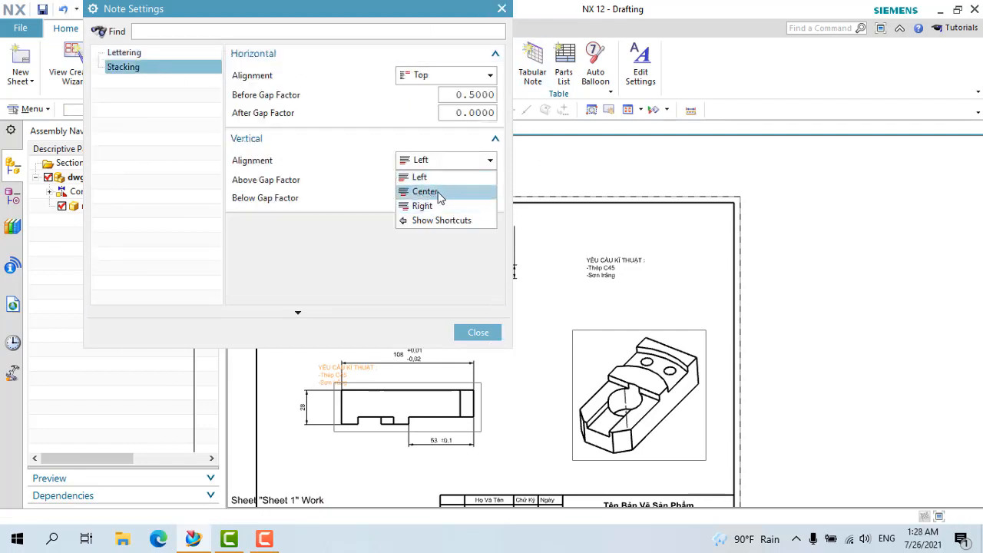
left_click(440, 192)
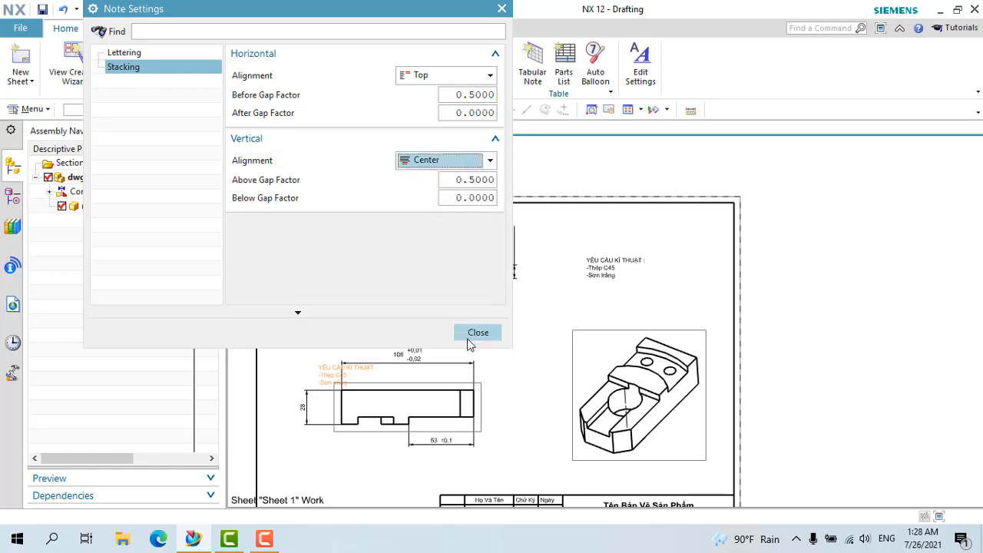
left_click(478, 332)
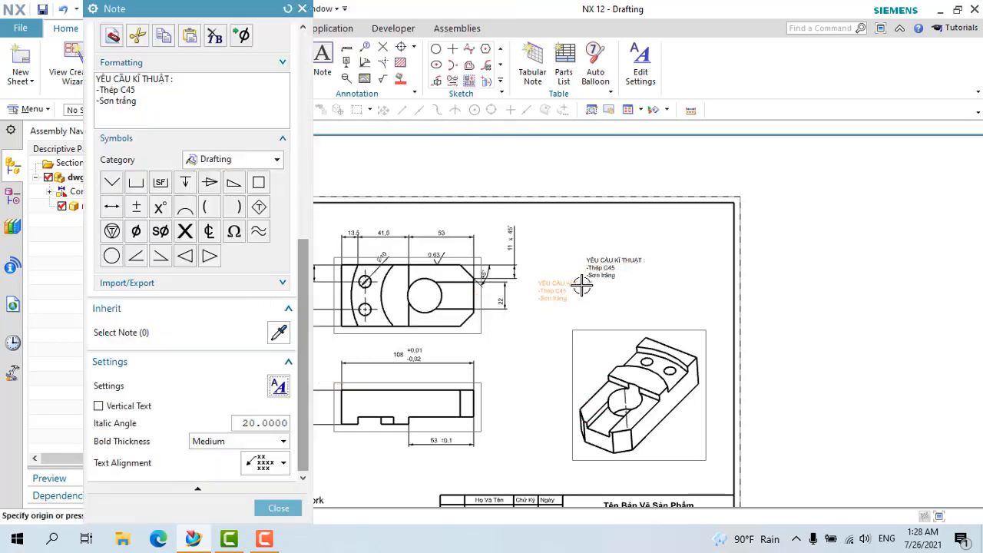
key("Escape")
Reopen the placed technical requirements note and assign the upper view as its annotation view
scroll(604, 274, "up", 5)
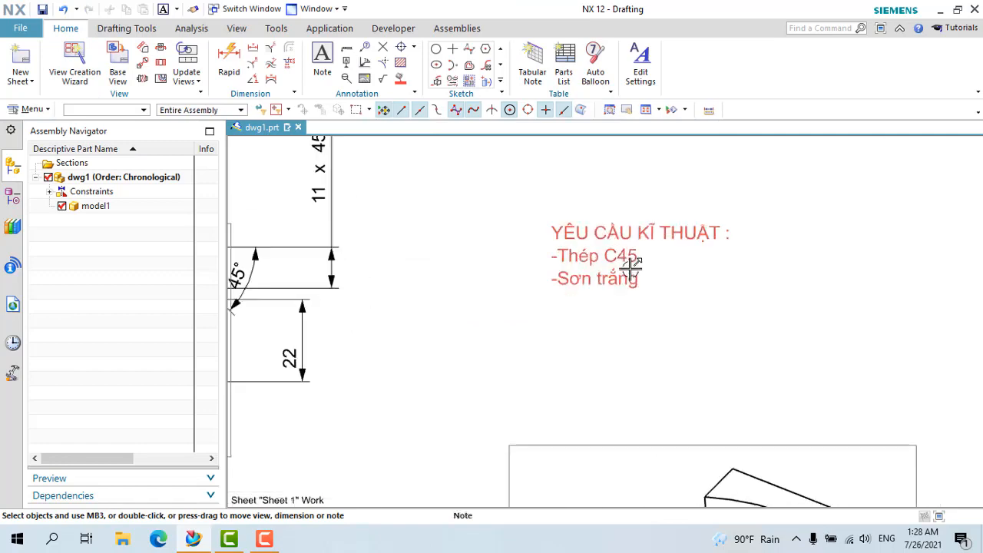
scroll(623, 224, "down", 4)
scroll(557, 184, "up", 1)
scroll(574, 187, "down", 1)
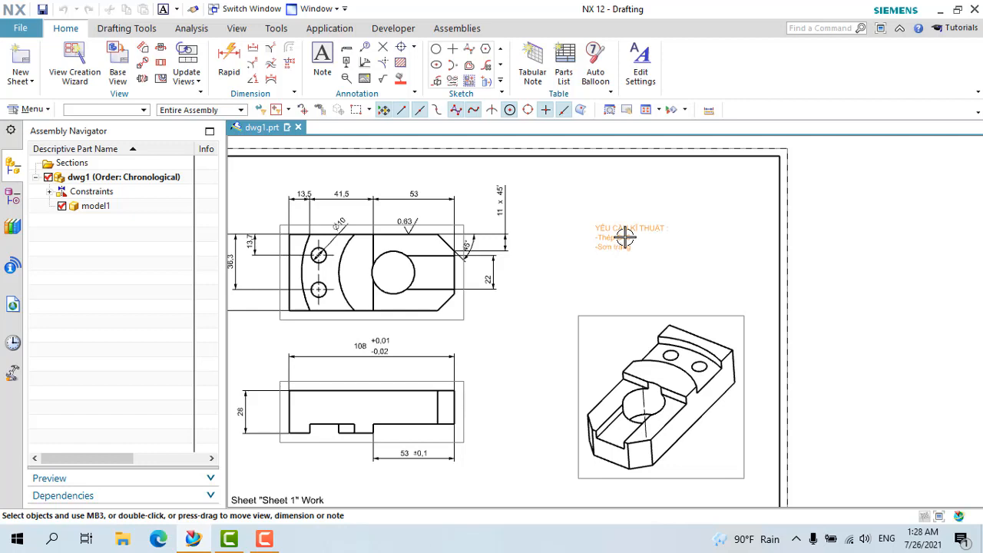
double_click(625, 237)
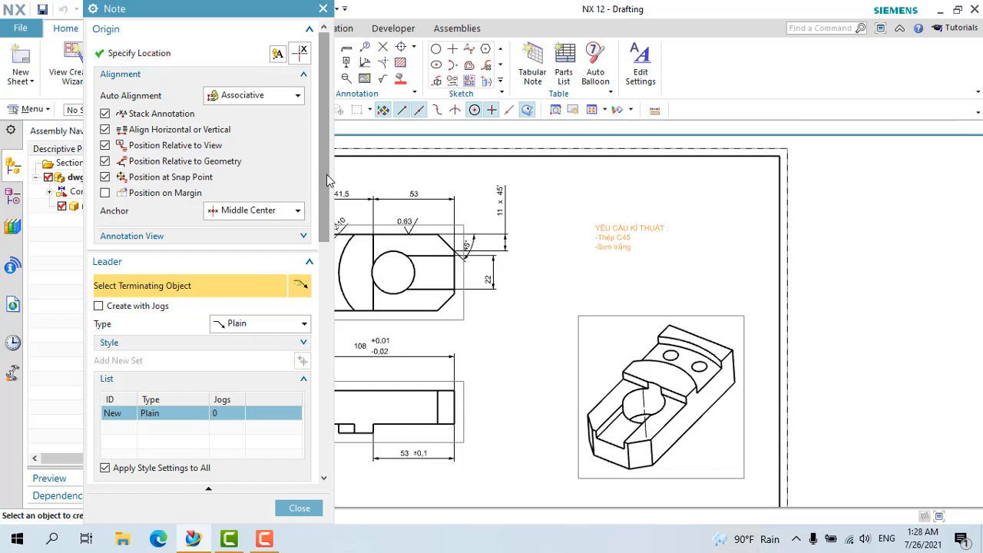
left_click(204, 237)
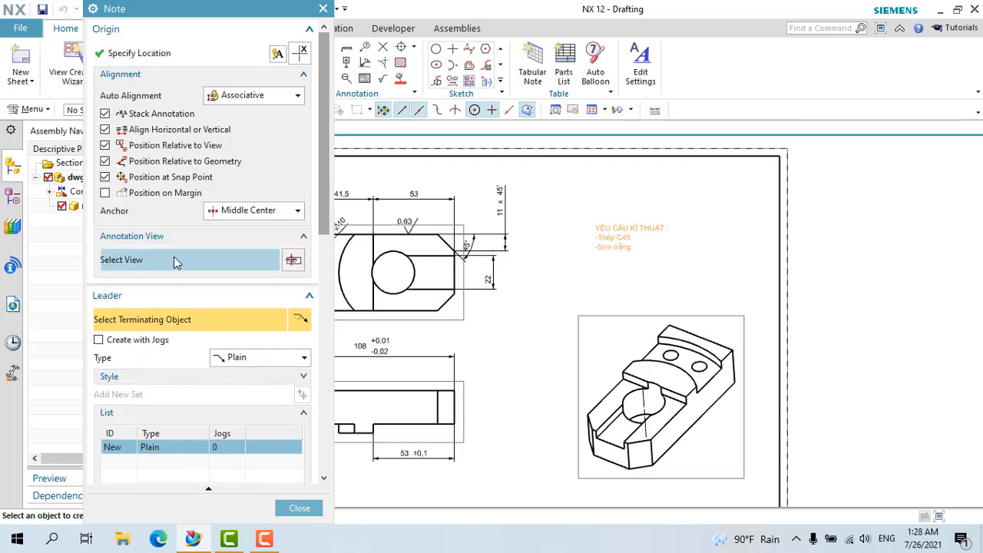
scroll(634, 361, "down", 3)
scroll(607, 286, "up", 2)
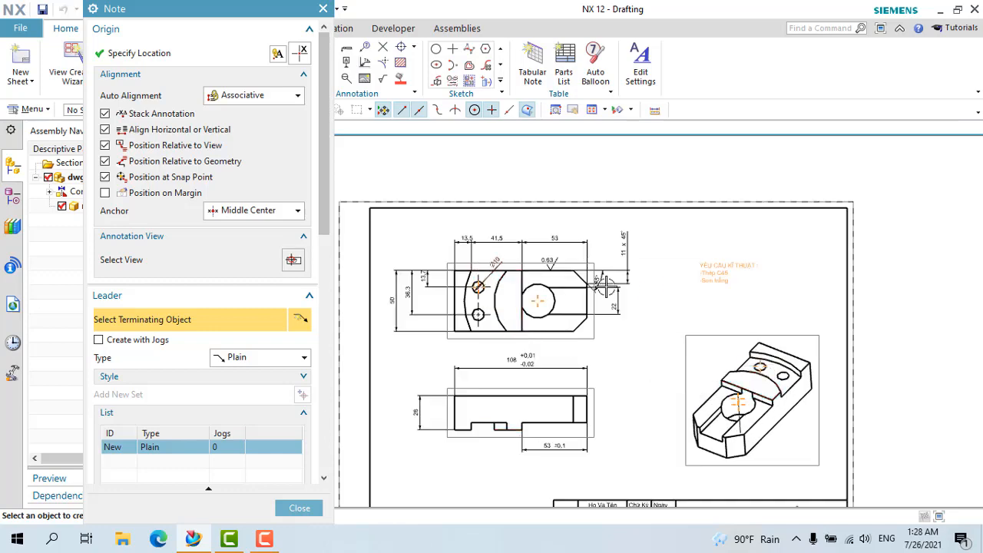
left_click(121, 261)
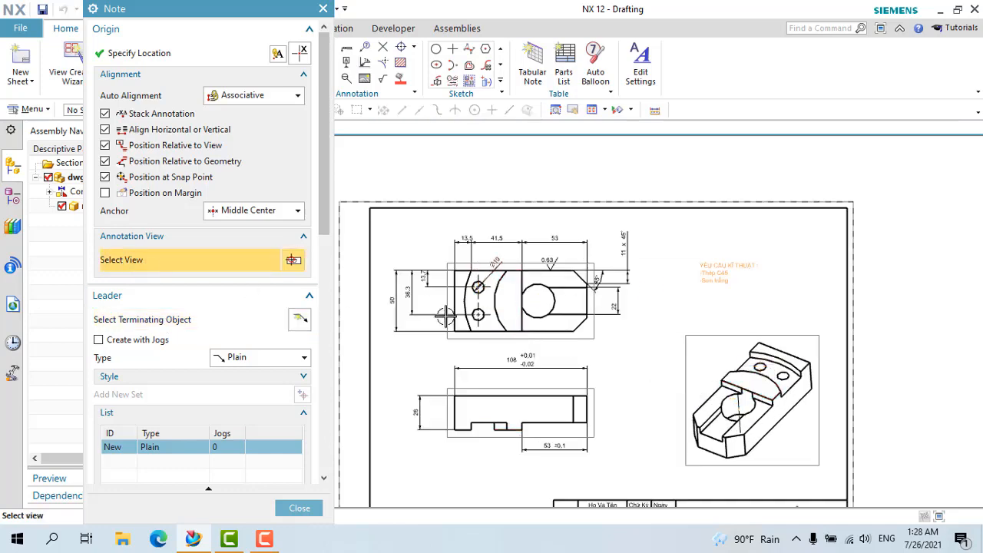
left_click(596, 332)
scroll(547, 341, "up", 3)
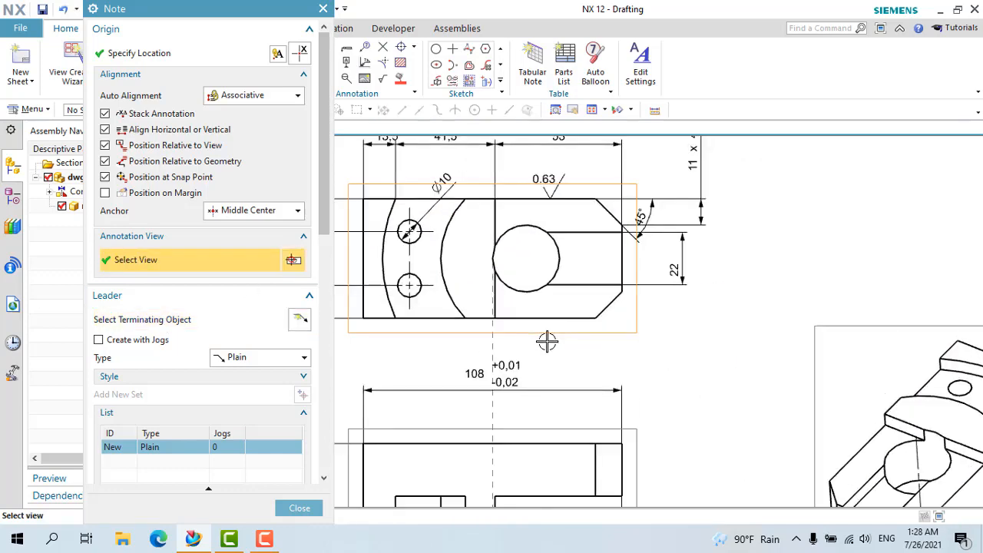
scroll(635, 308, "down", 3)
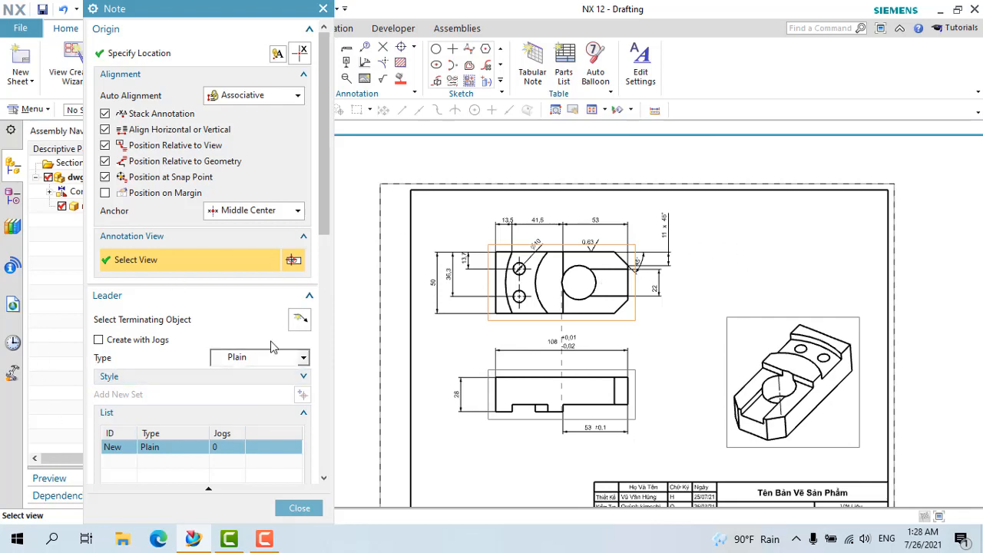
scroll(322, 274, "down", 5)
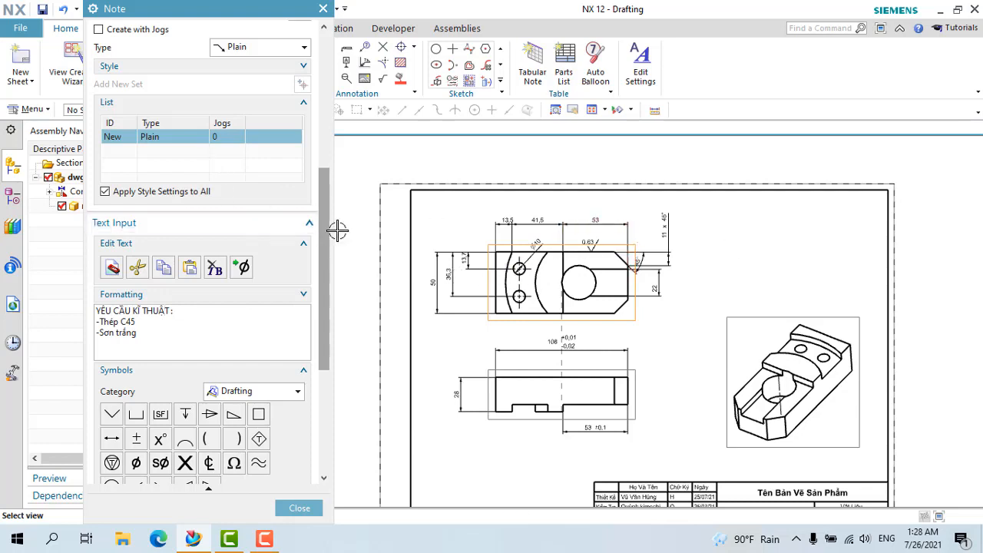
Exit the note editing and undo the assignment of the technical requirements note to the upper view
scroll(327, 203, "up", 5)
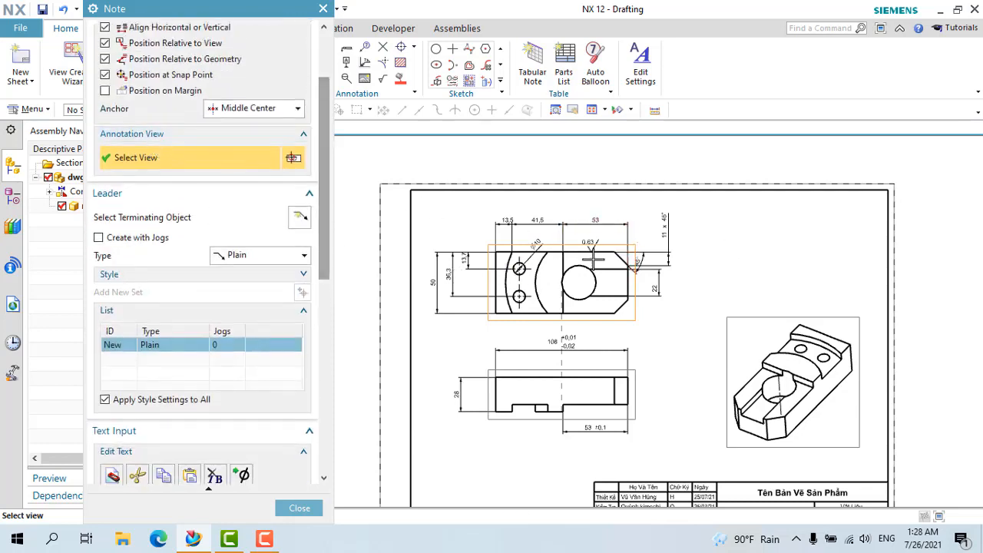
scroll(596, 307, "up", 2)
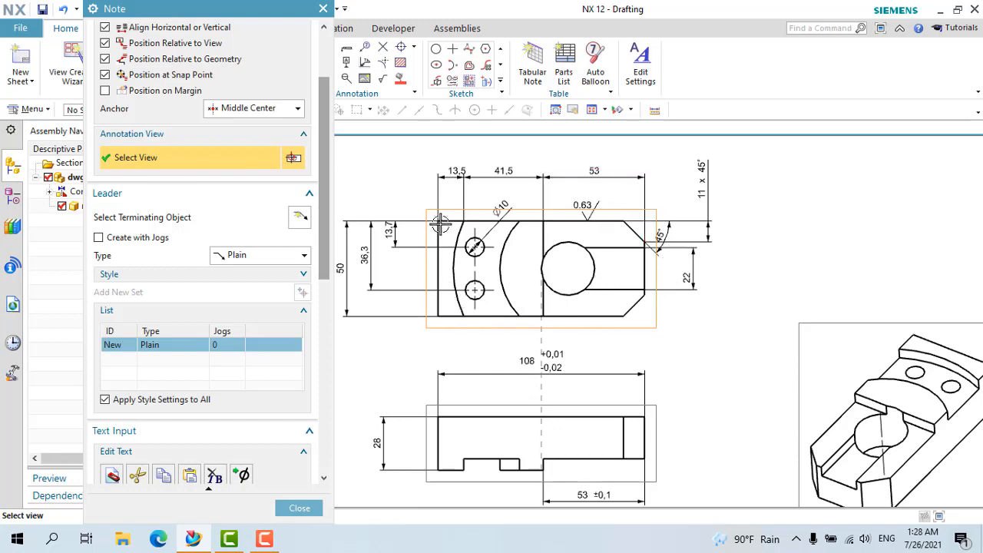
key("Escape")
scroll(516, 305, "down", 1)
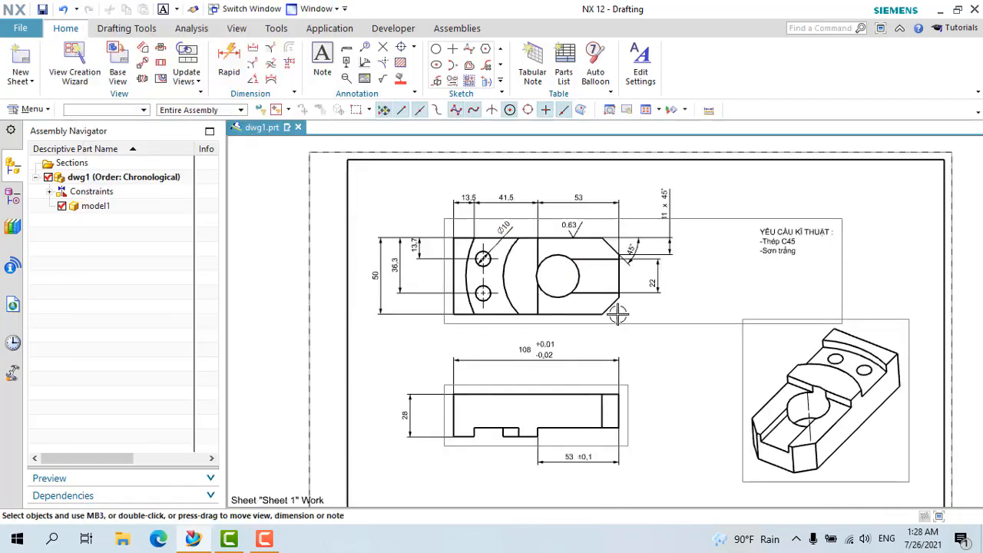
scroll(830, 237, "up", 2)
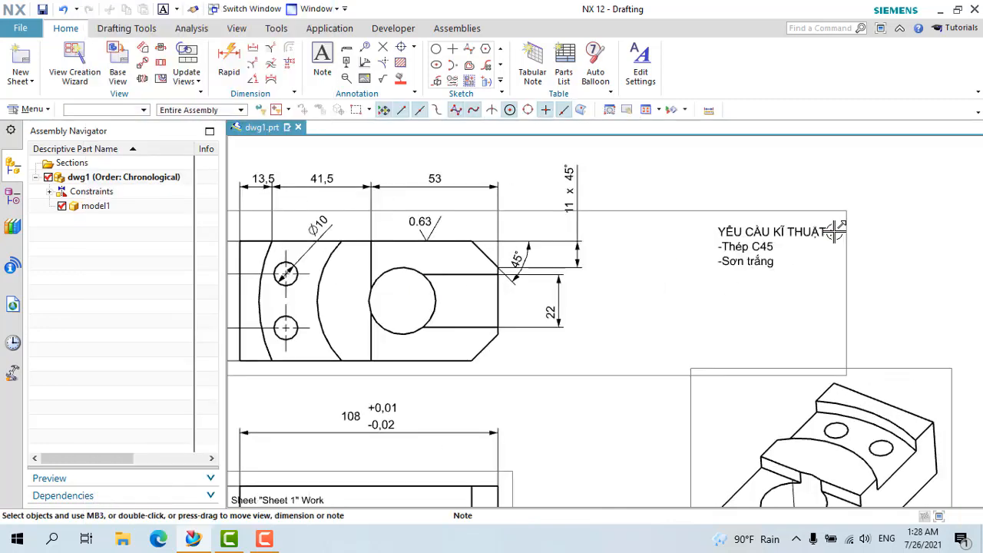
left_click(848, 282)
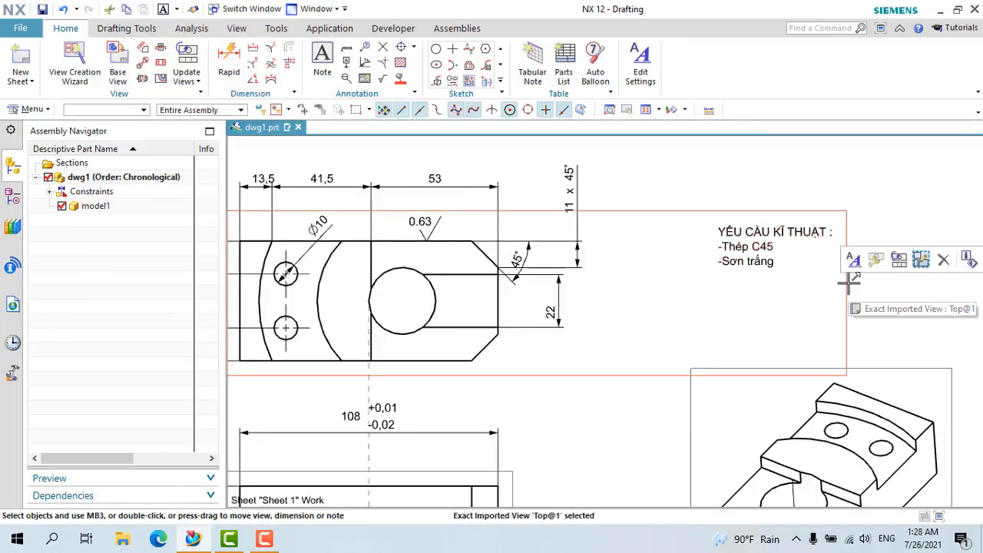
key("ctrl+z")
scroll(582, 288, "down", 3)
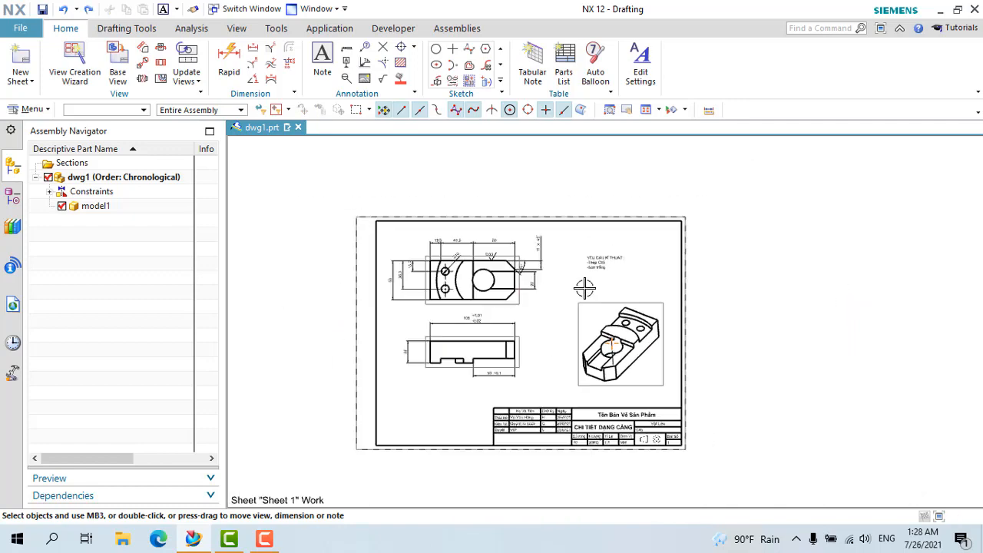
scroll(584, 288, "up", 2)
scroll(584, 288, "down", 1)
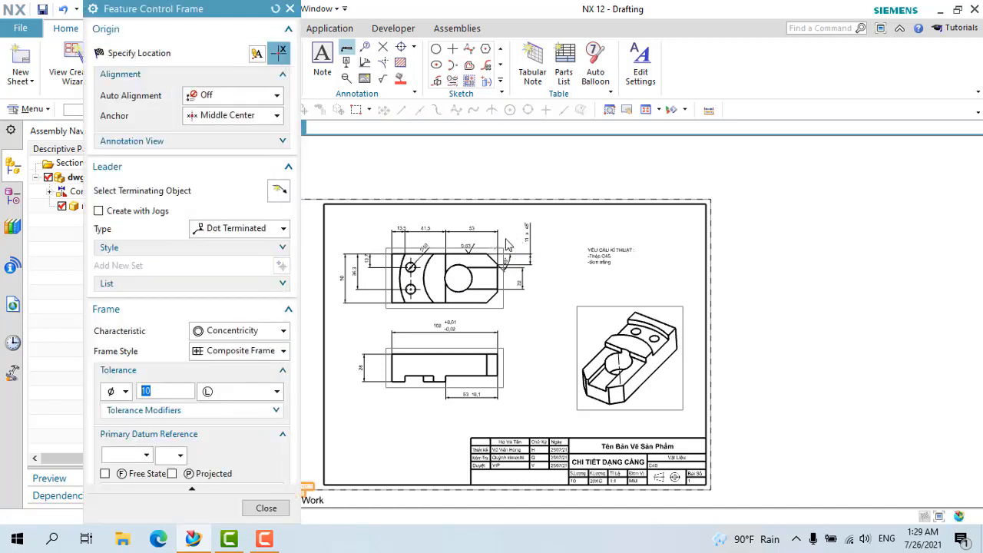
Start a Feature Control Frame with Auto Alignment set to Off
left_click(219, 93)
left_click(223, 138)
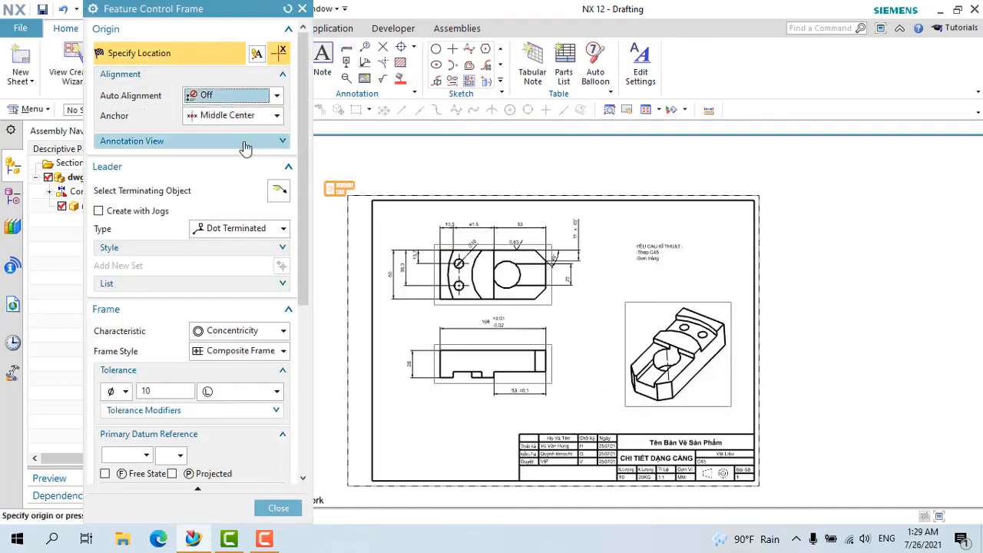
left_click(217, 95)
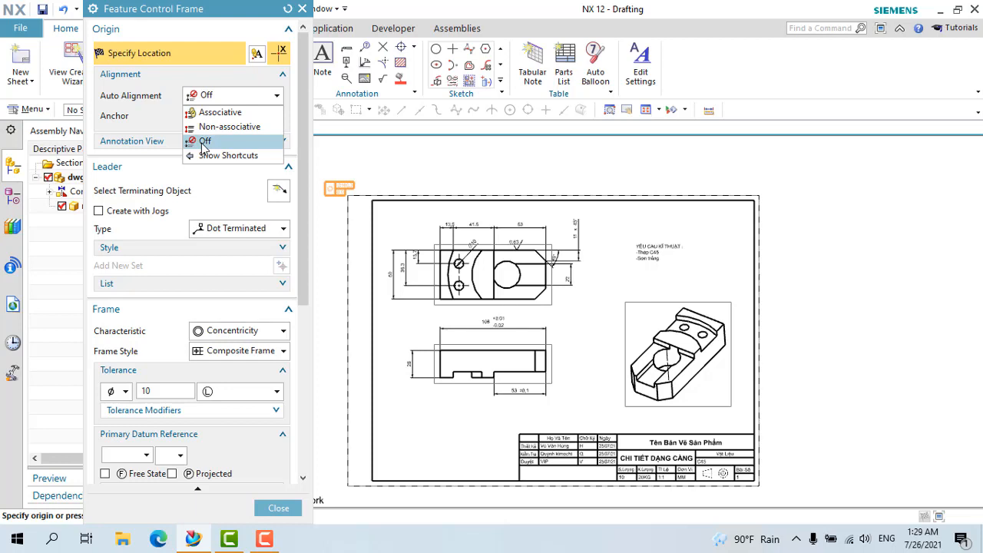
left_click(203, 142)
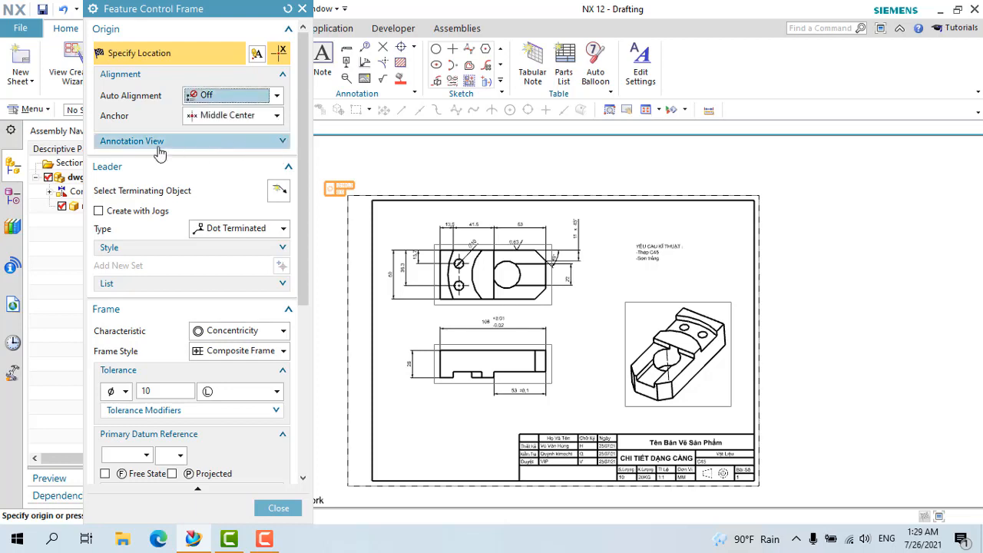
Attach a Datum leader for the feature control frame to the upper view's right vertical edge
left_click(228, 239)
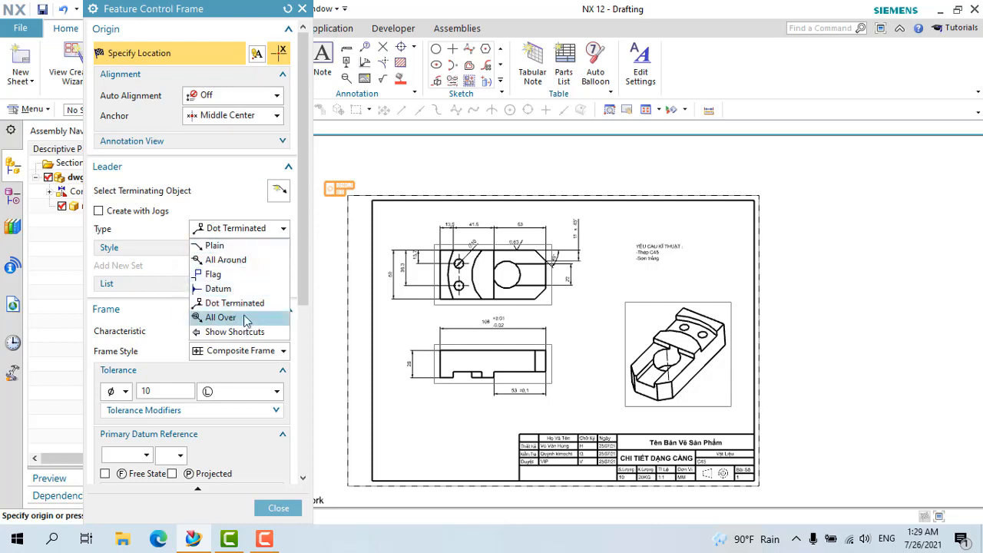
left_click(212, 288)
scroll(600, 289, "up", 4)
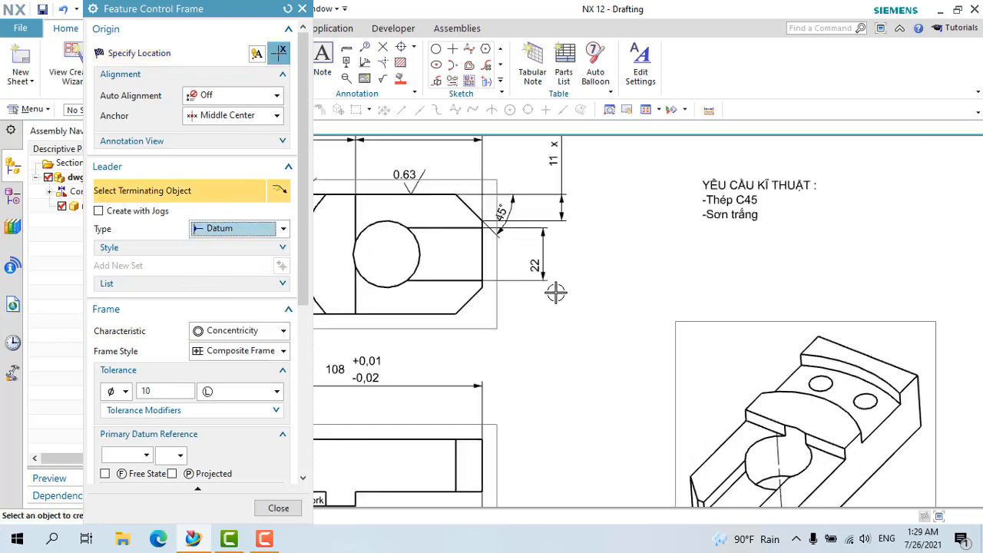
left_click(482, 256)
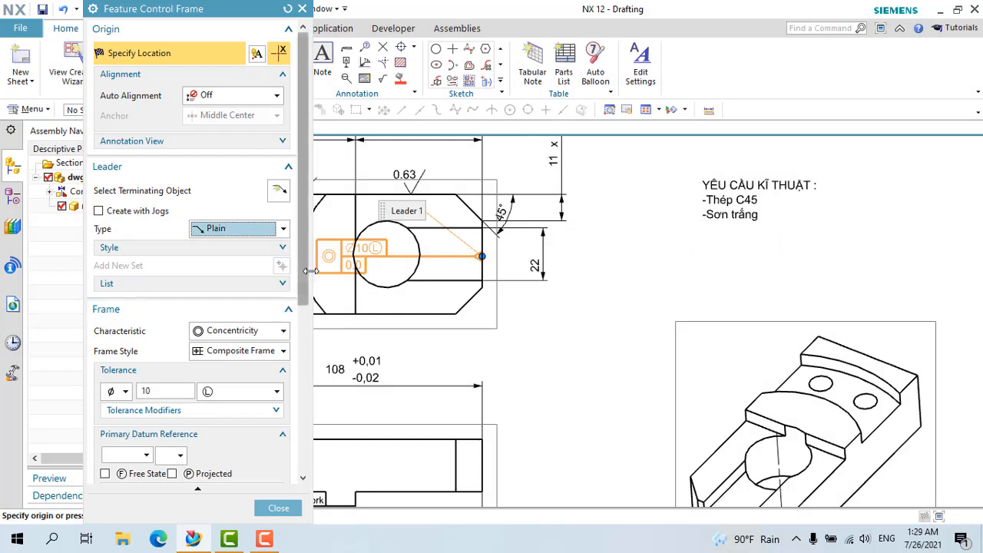
Set the frame's characteristic to Parallelism and its frame style to Single Frame
scroll(304, 281, "down", 5)
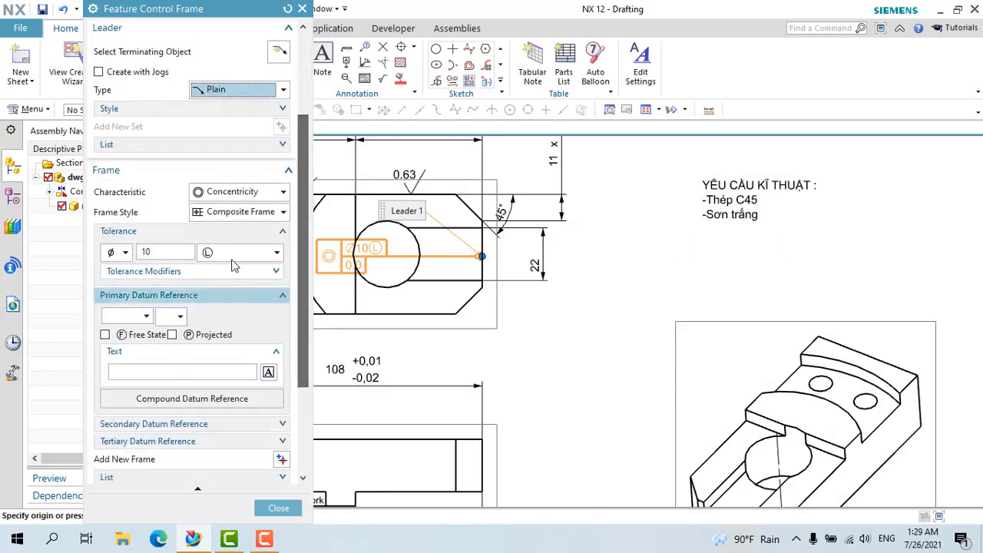
left_click(238, 194)
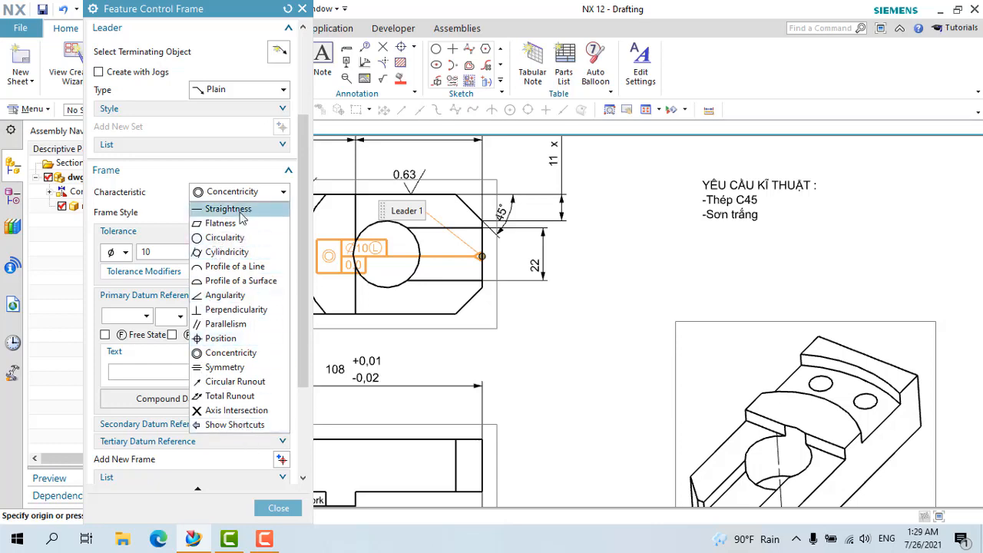
left_click(226, 324)
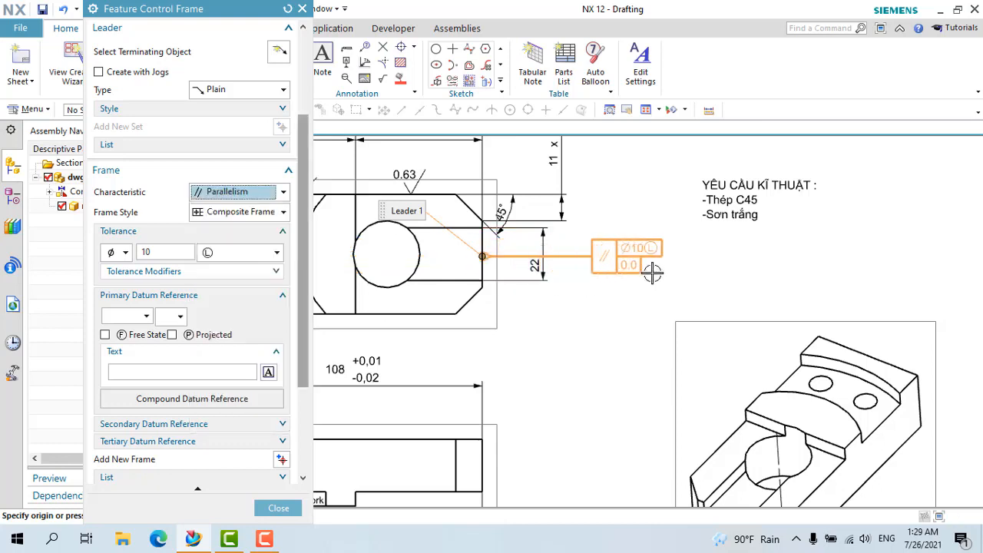
left_click(220, 215)
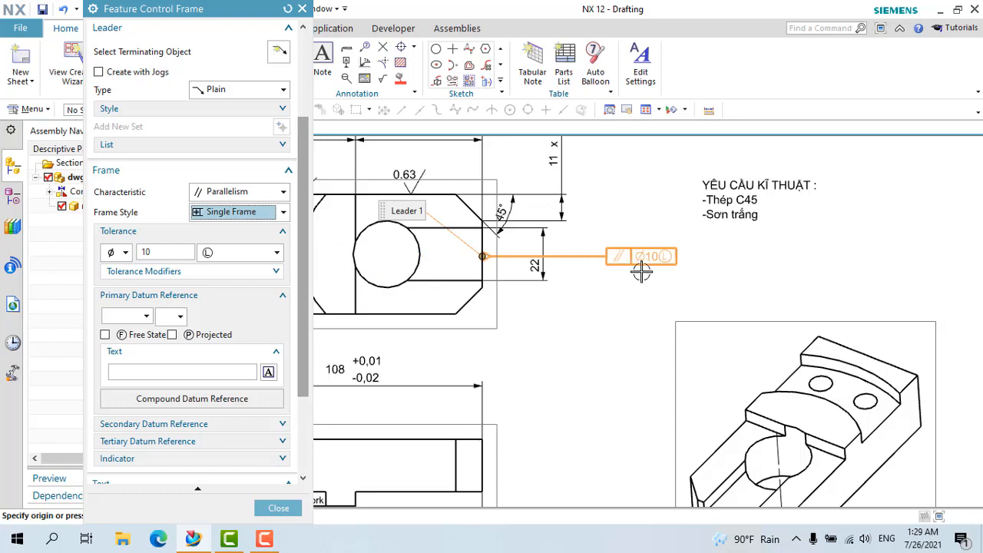
left_click(234, 212)
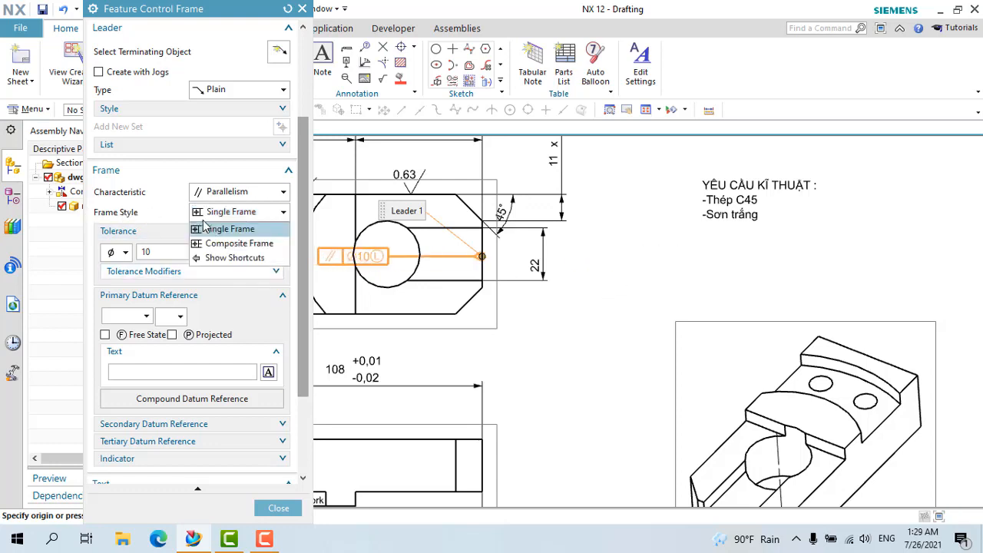
left_click(231, 222)
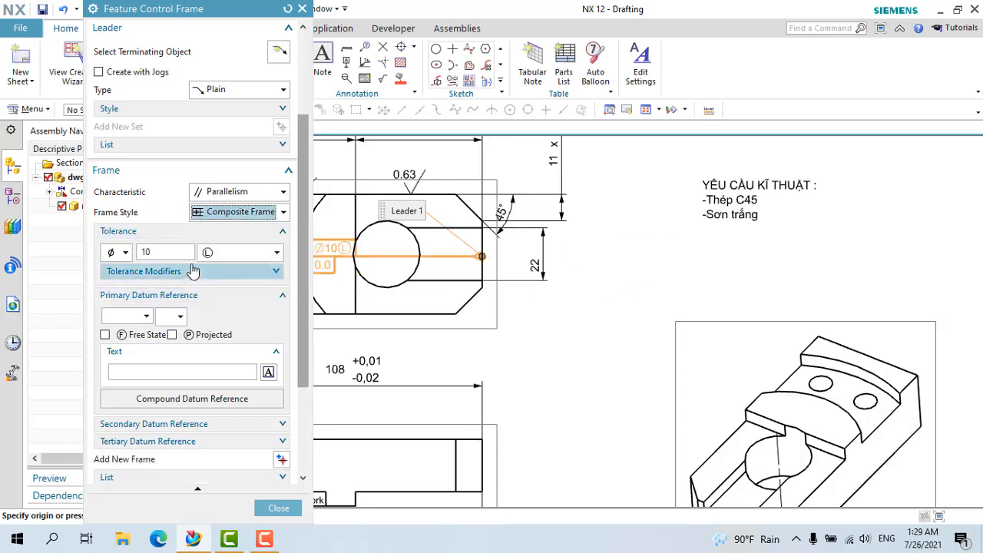
left_click(231, 212)
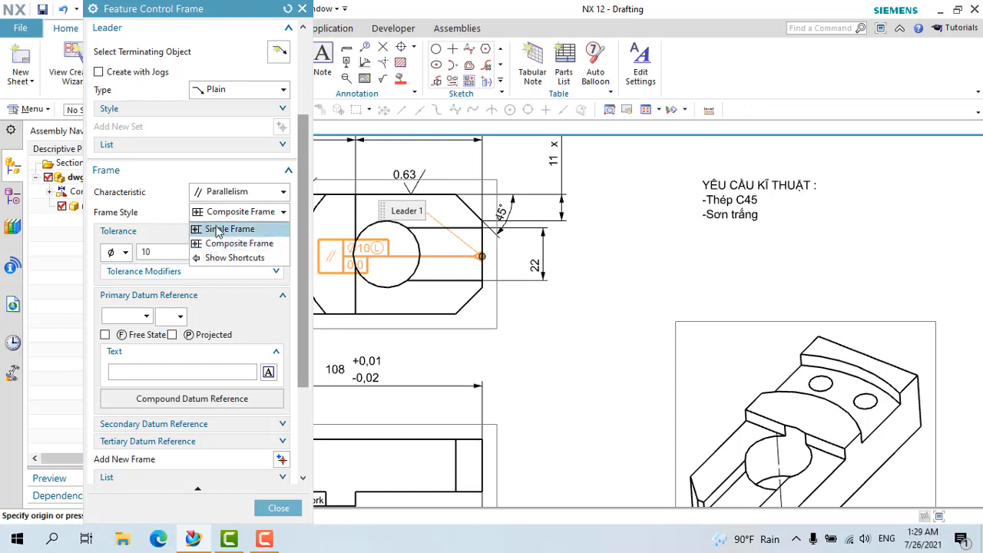
left_click(223, 229)
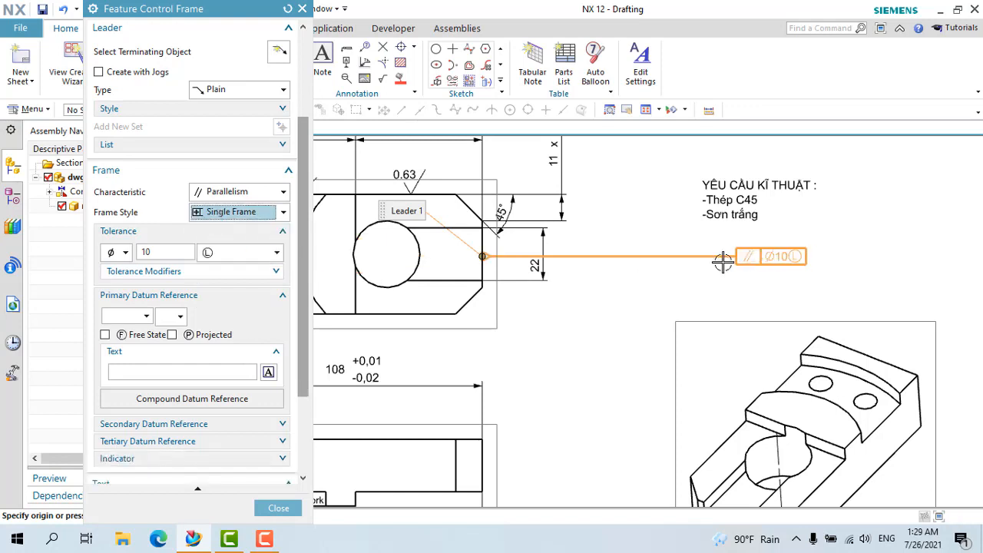
Apply the diameter symbol and circled S modifier to the tolerance and place the frame to the right of the upper view
left_click(113, 251)
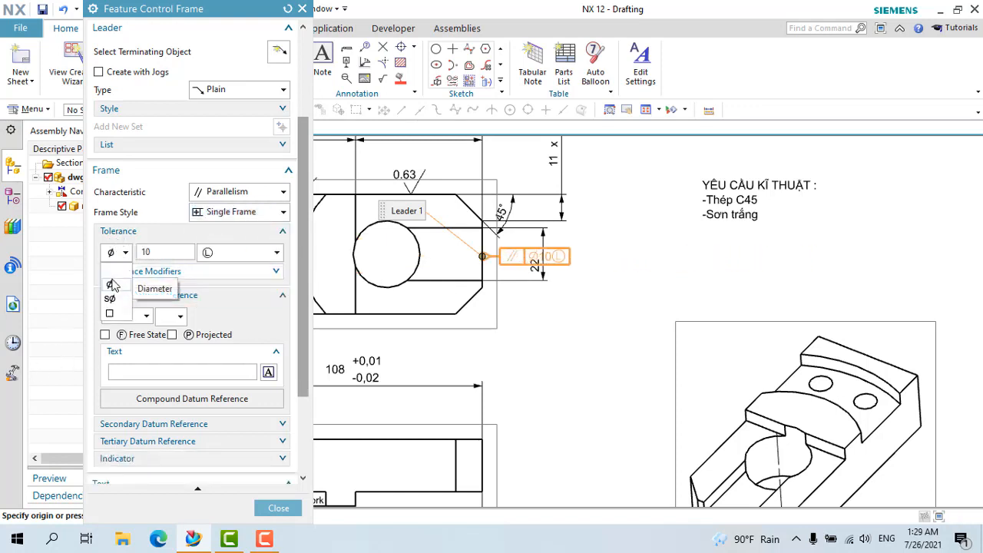
left_click(111, 284)
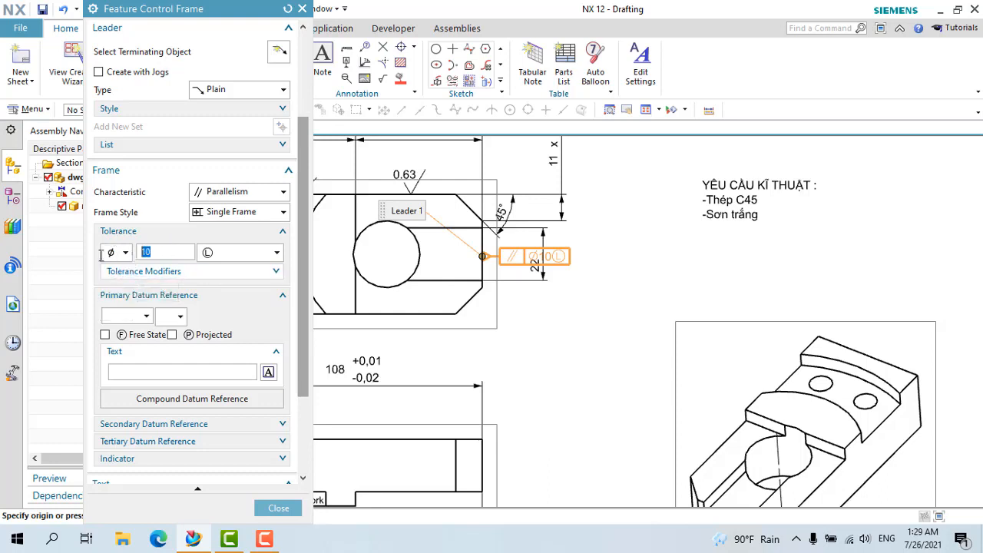
left_click(247, 253)
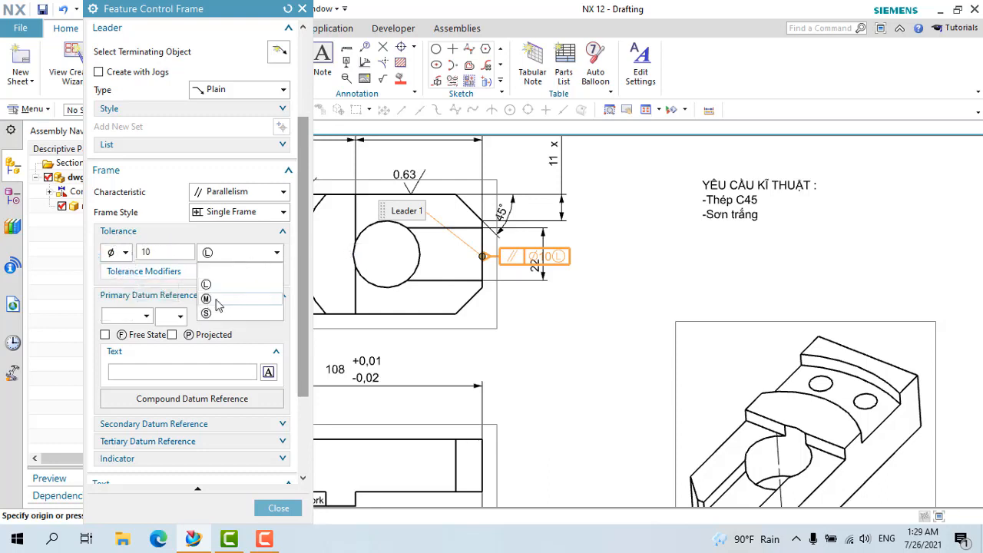
left_click(230, 282)
left_click(248, 253)
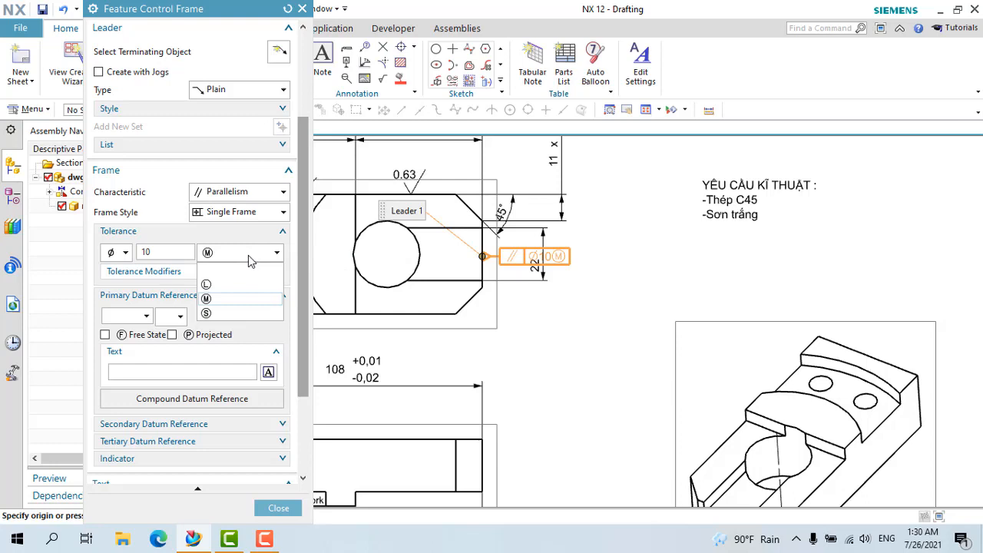
left_click(237, 313)
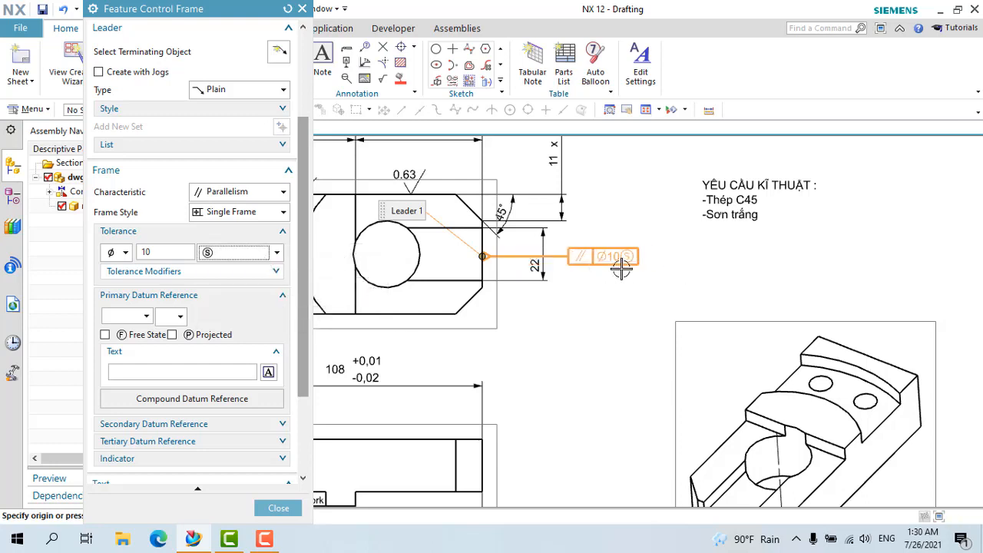
left_click(644, 265)
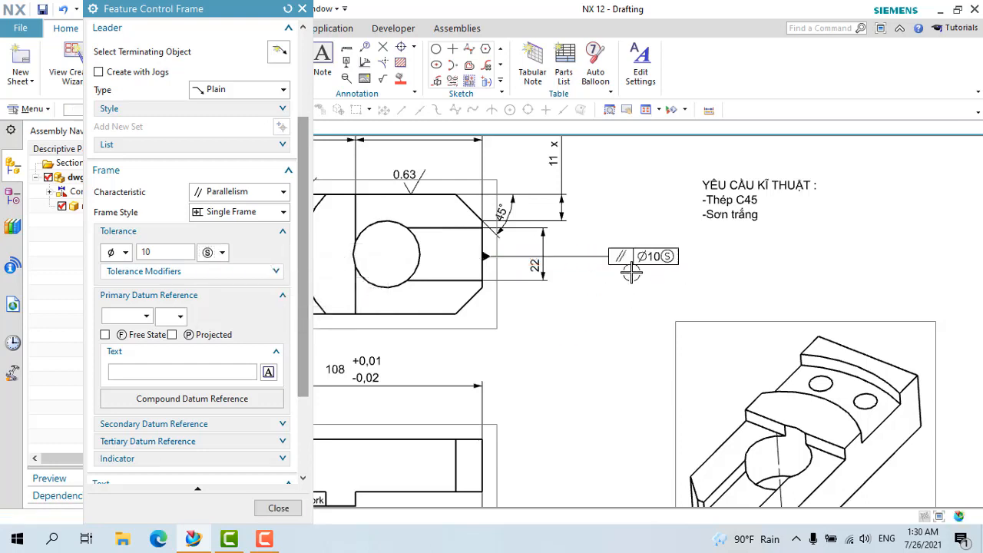
Place a second, leaderless parallelism frame with primary datum A and circled L modifier below the first one, and exit the command
scroll(625, 257, "up", 1)
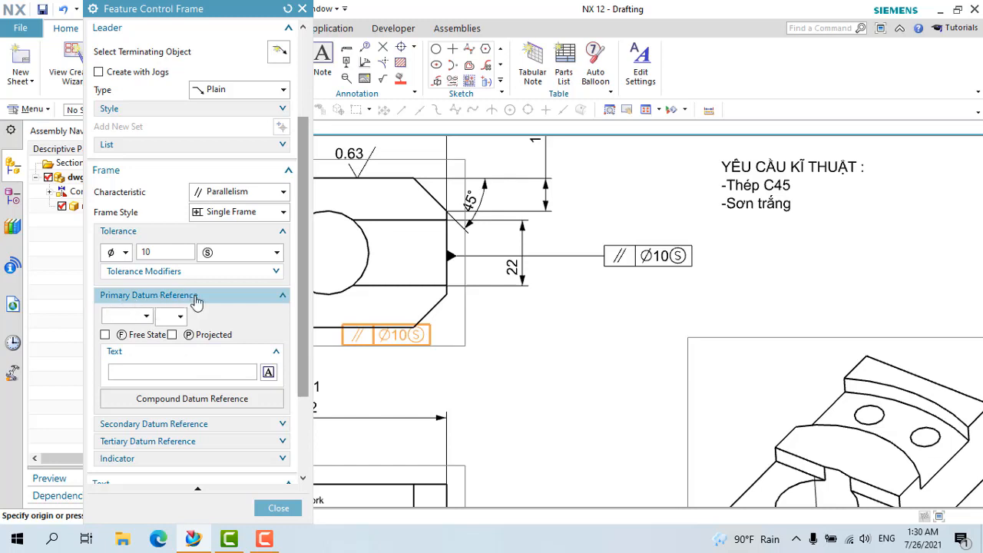
left_click(147, 318)
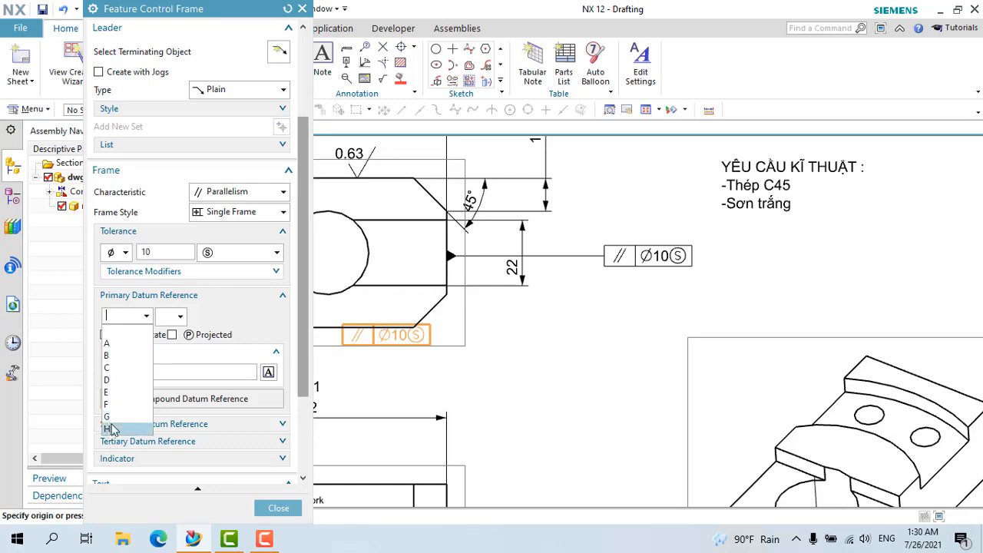
left_click(115, 343)
left_click(174, 317)
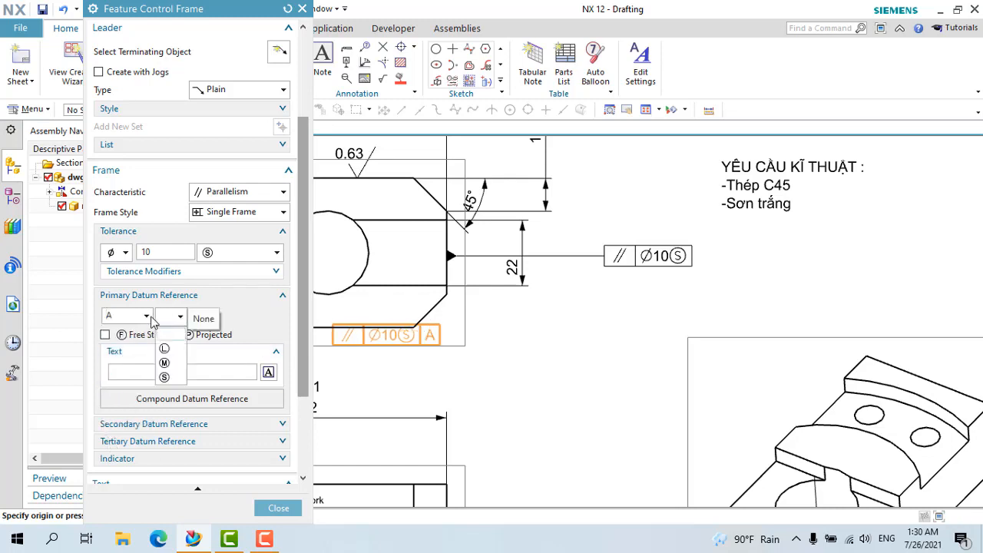
left_click(160, 318)
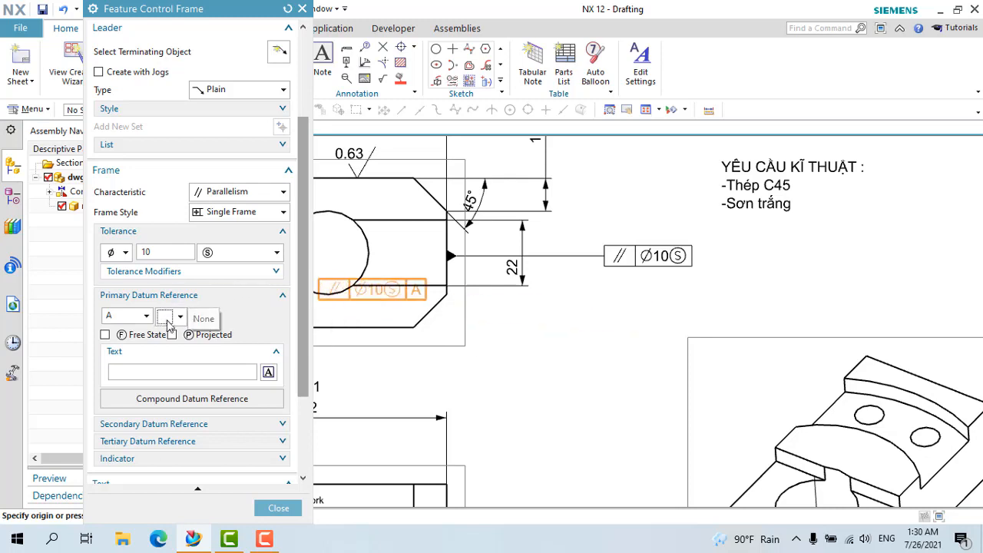
left_click(180, 316)
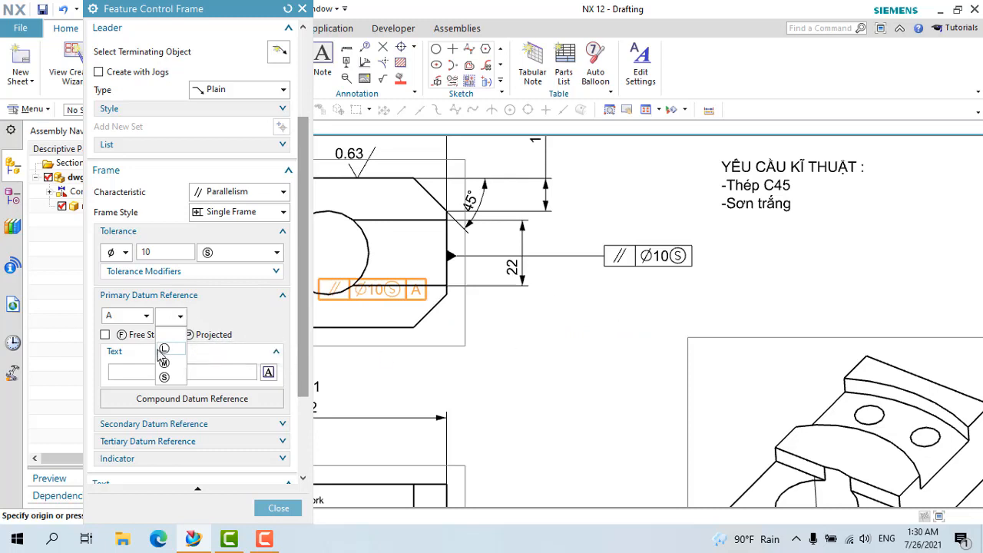
left_click(164, 349)
scroll(585, 338, "up", 2)
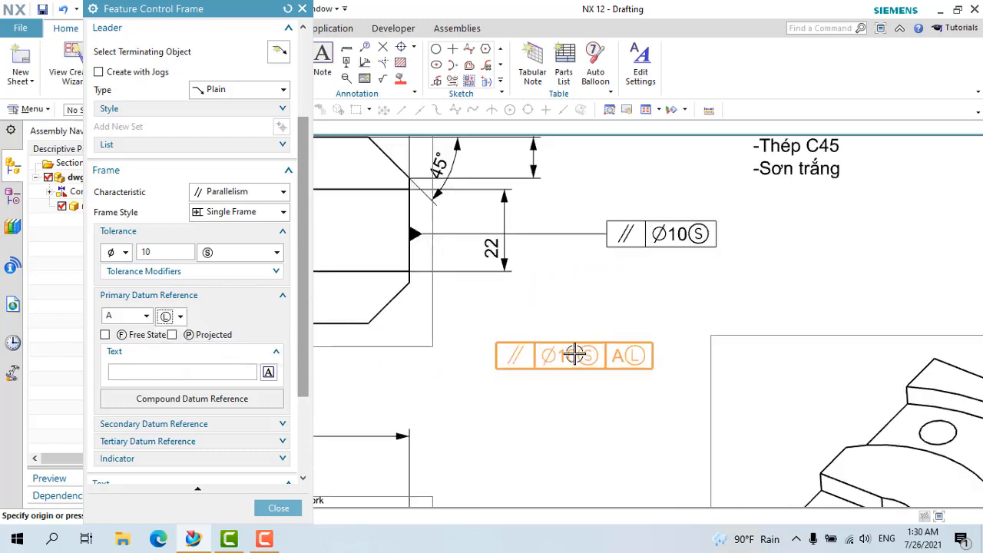
left_click(575, 354)
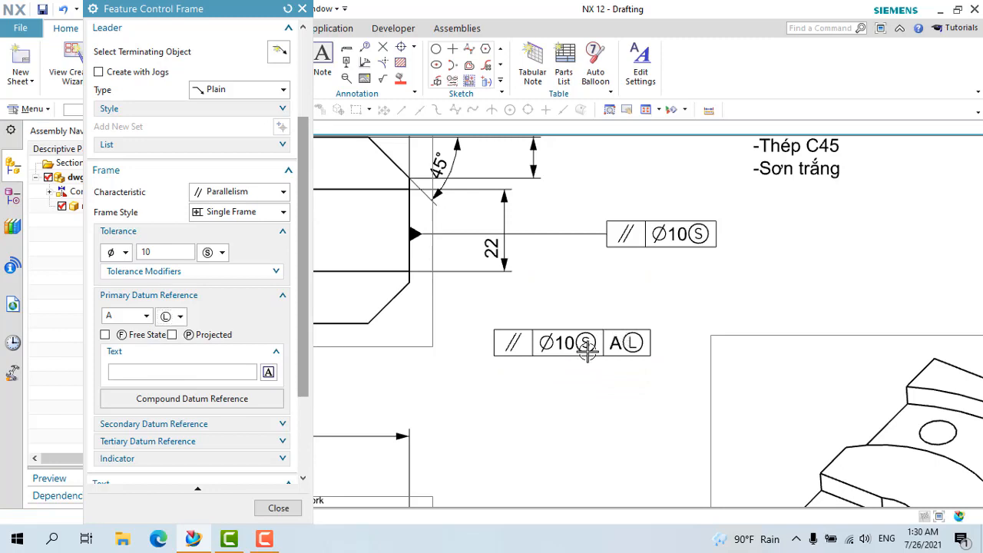
key("Escape")
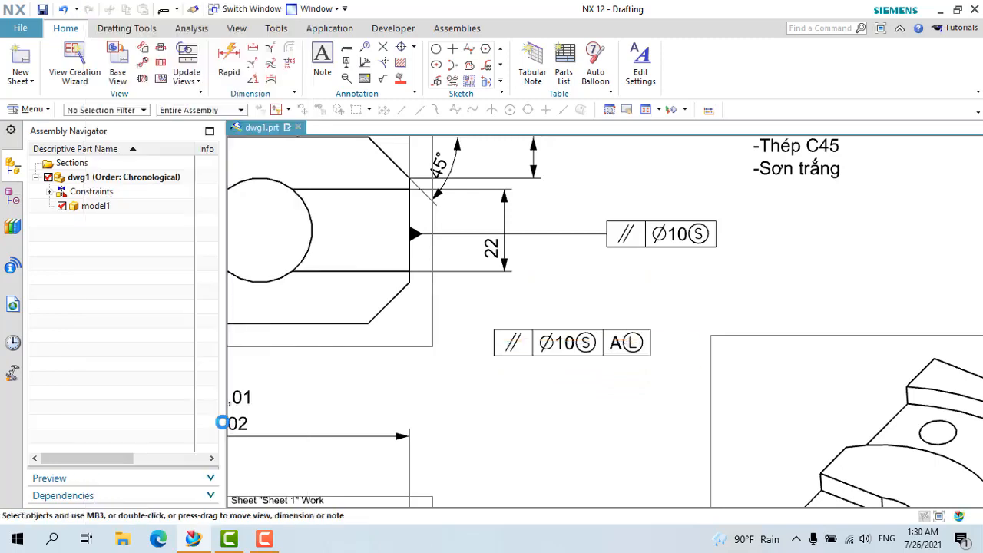
Delete the leaderless parallelism frame with datum A below the first feature control frame
left_click(575, 345)
key("Delete")
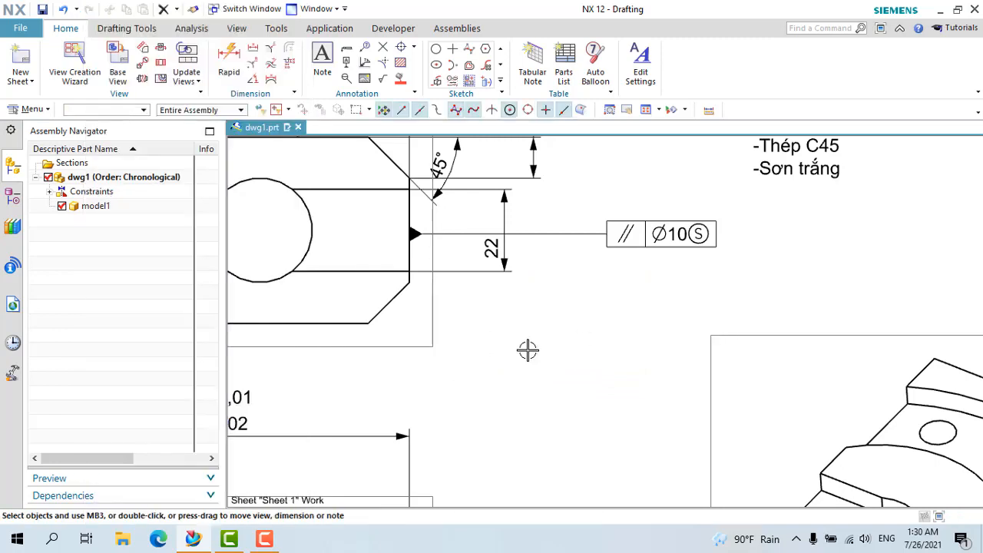
left_click(346, 51)
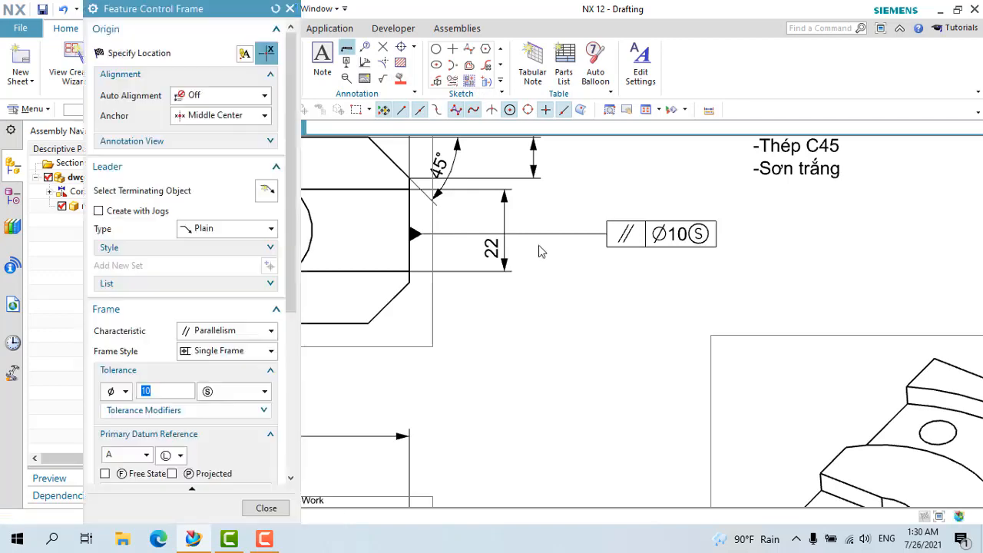
scroll(537, 248, "down", 4)
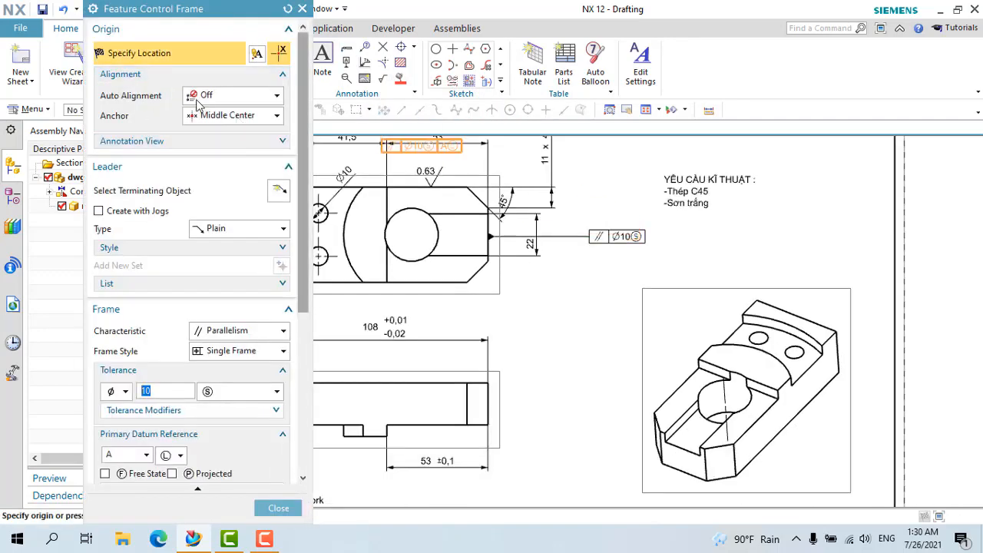
left_click(239, 121)
left_click(240, 198)
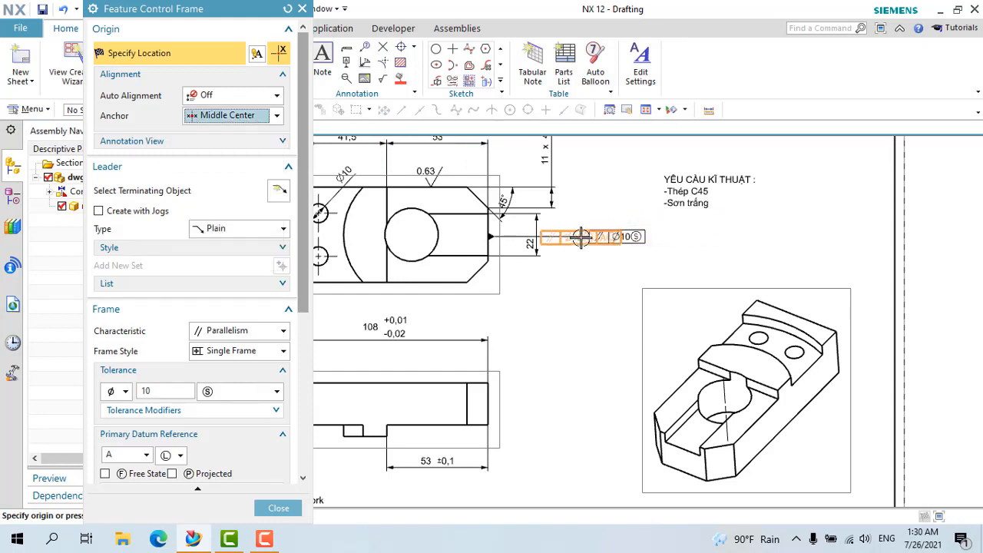
scroll(582, 237, "up", 5)
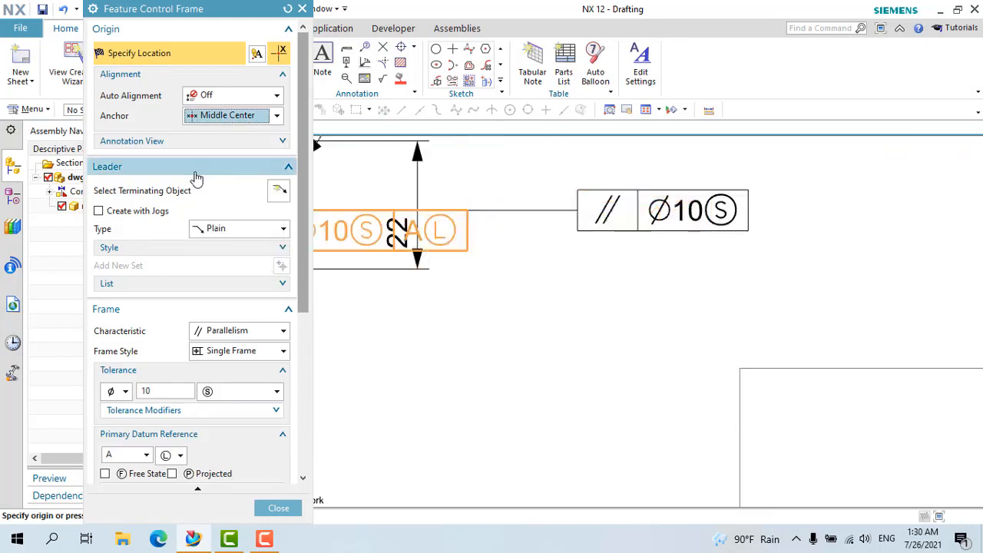
left_click(206, 228)
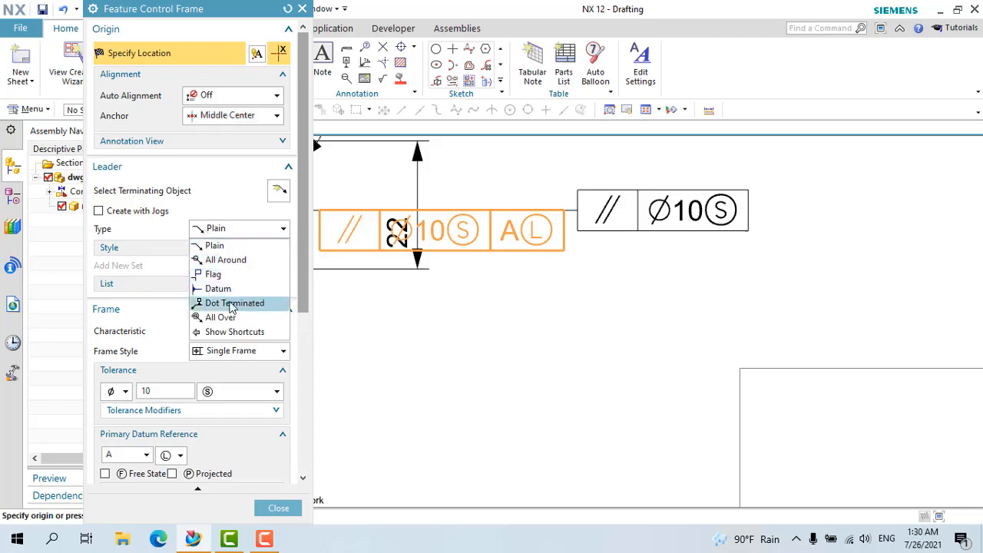
left_click(217, 289)
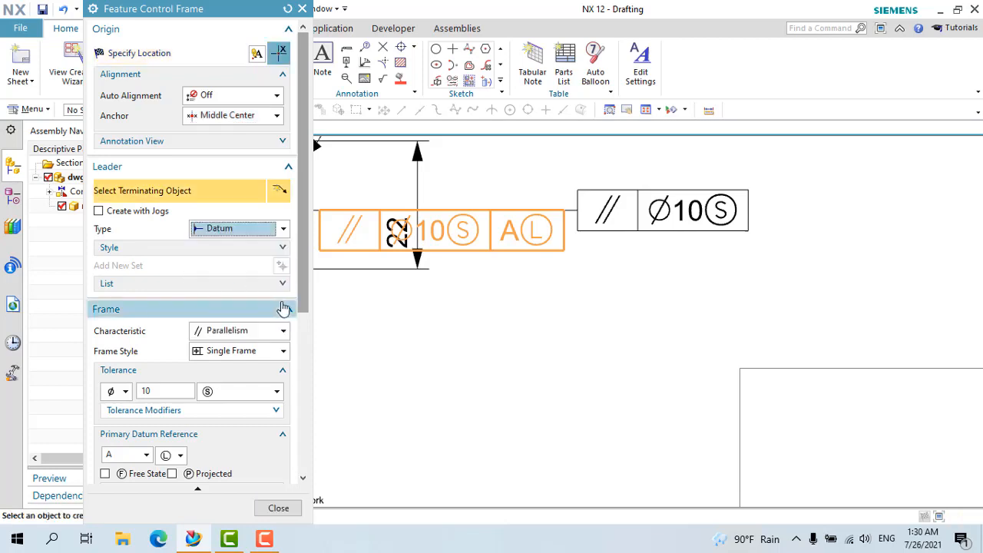
left_click(159, 284)
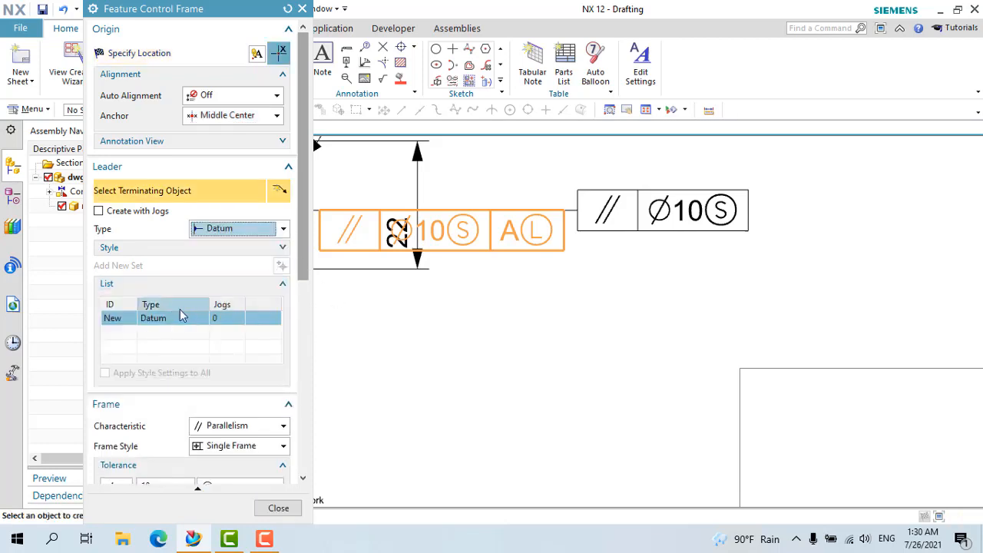
left_click_drag(303, 271, 301, 391)
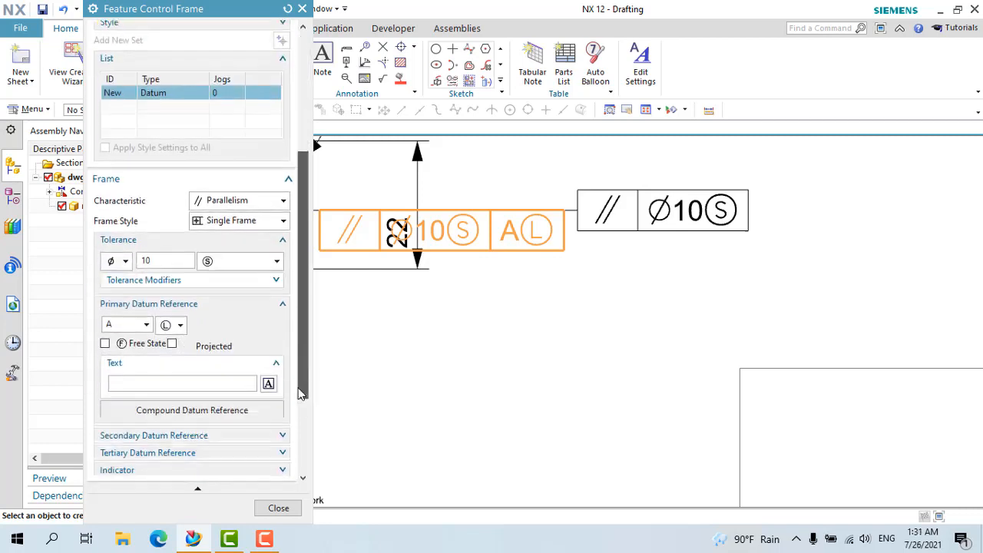
left_click(243, 201)
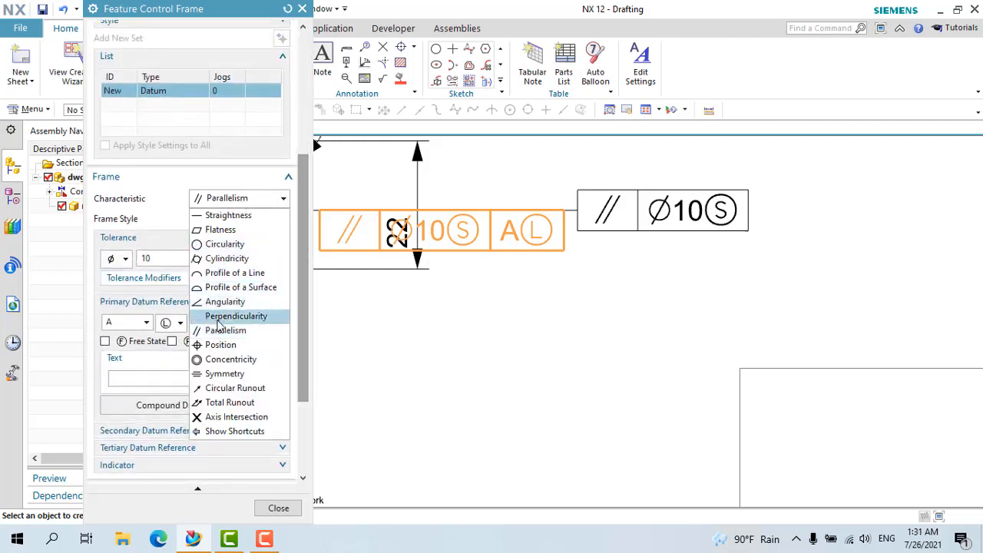
left_click(229, 359)
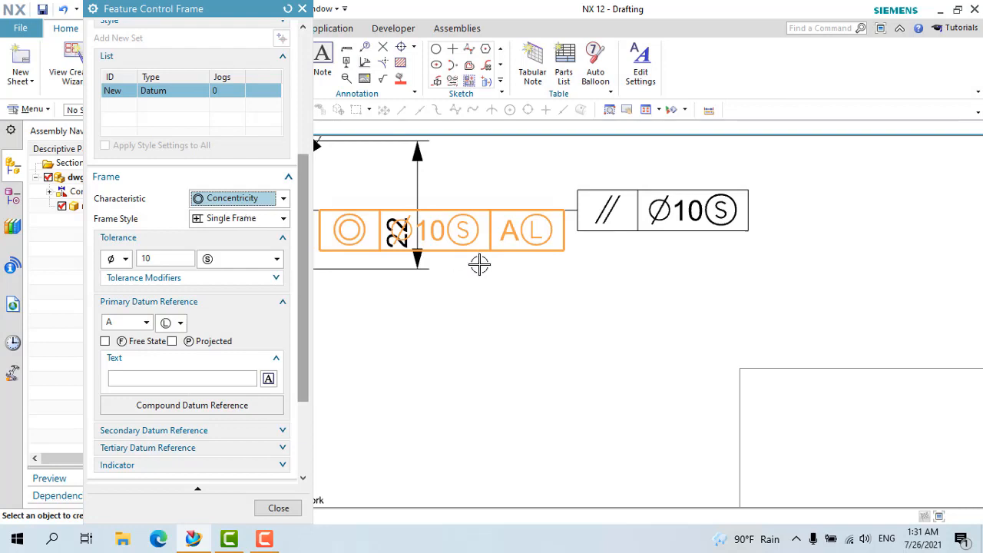
left_click(119, 266)
left_click(119, 265)
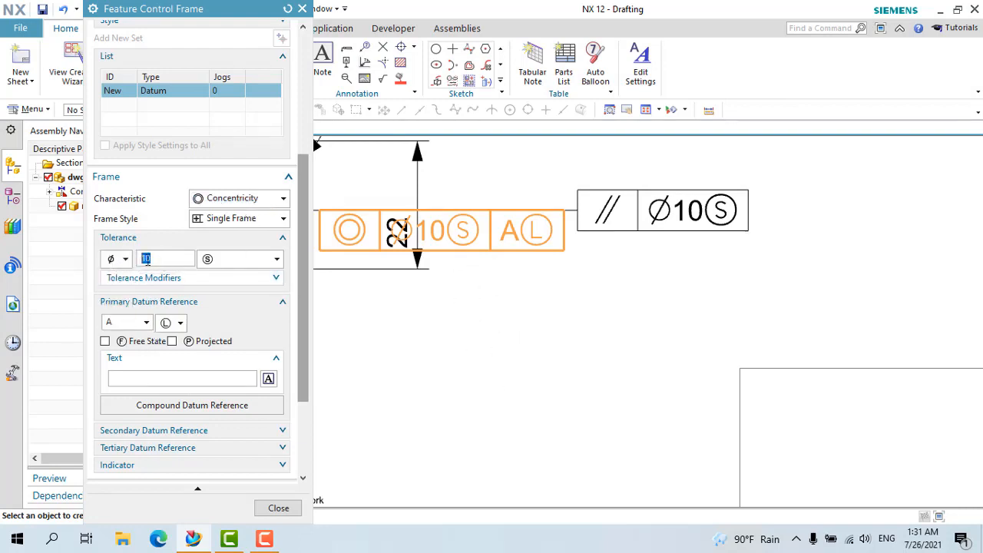
type("20")
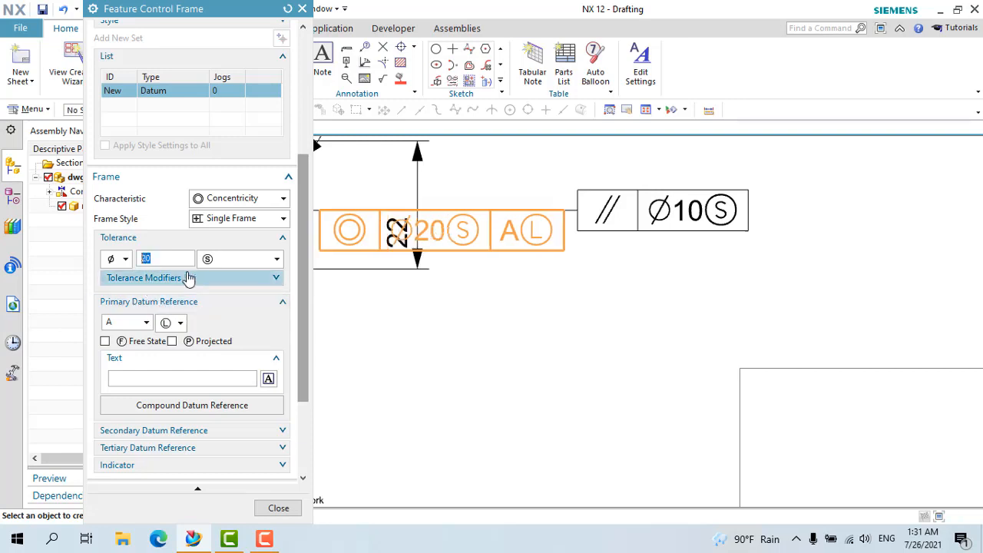
left_click(217, 261)
left_click(217, 261)
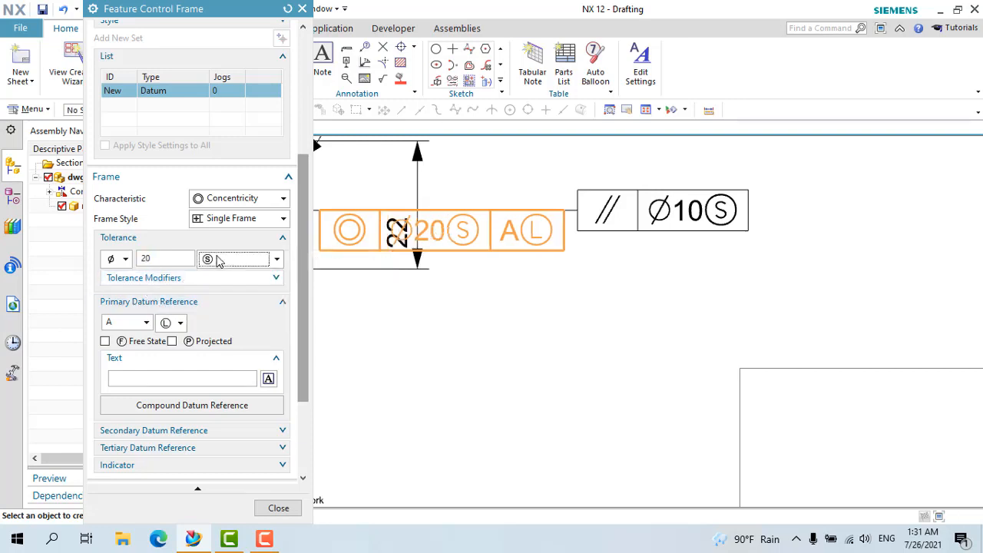
left_click(217, 261)
left_click(218, 262)
left_click(217, 261)
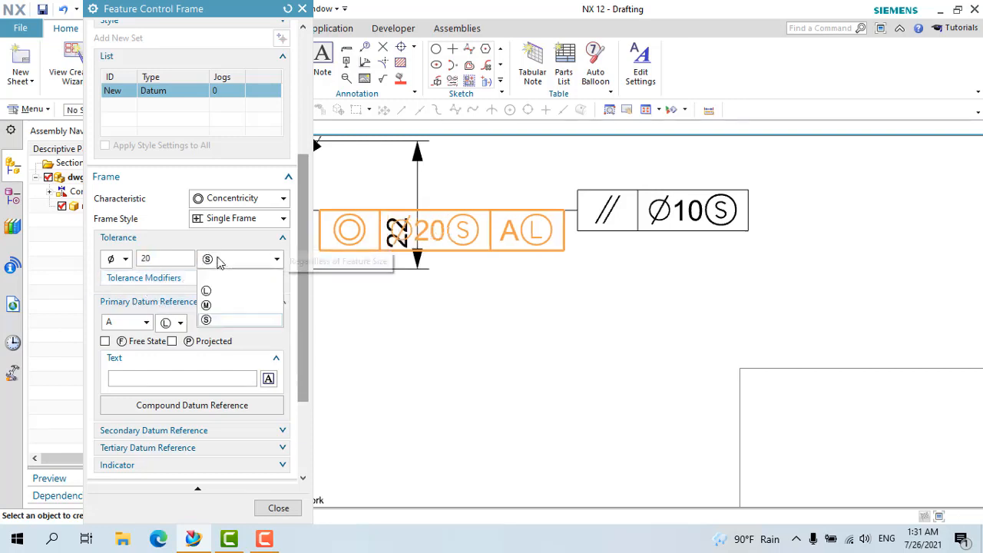
left_click(219, 263)
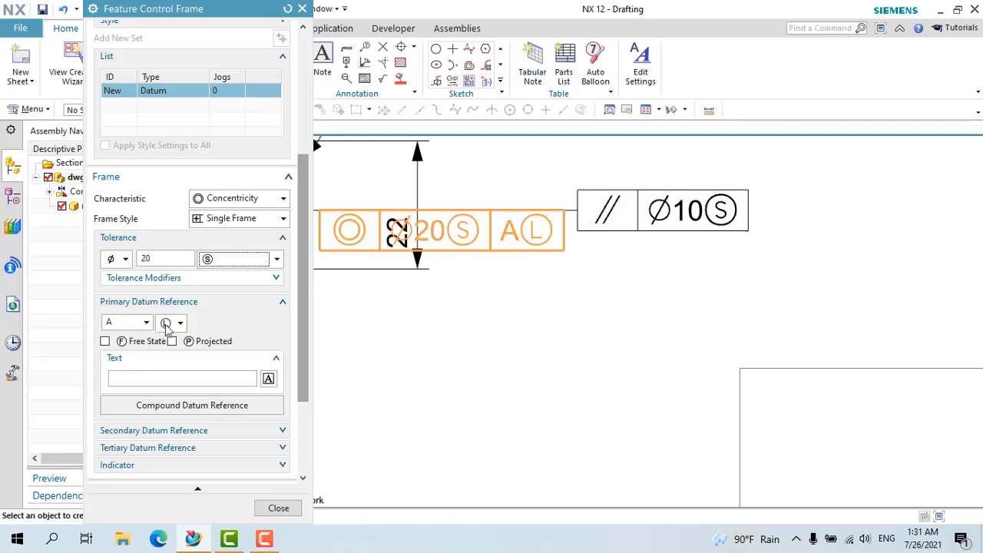
left_click(105, 341)
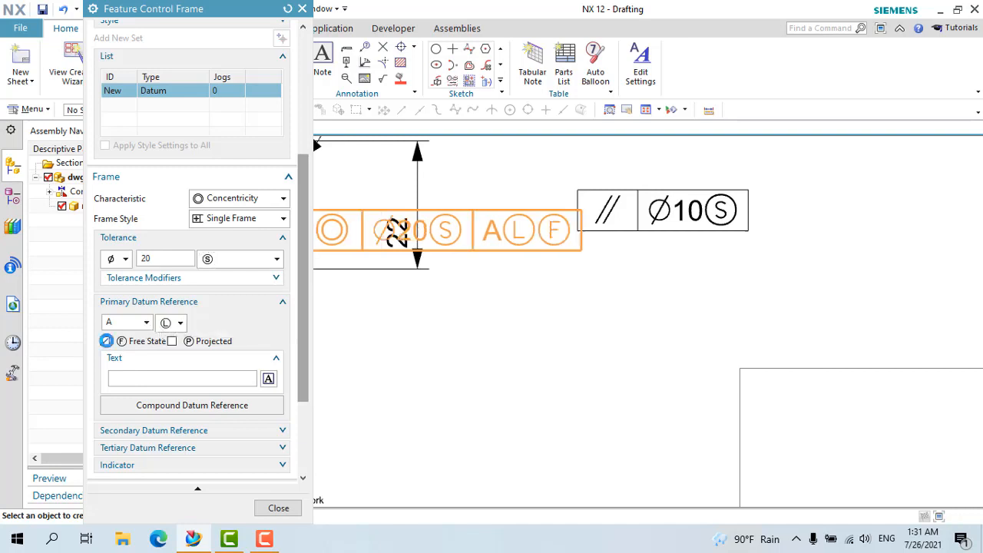
left_click(105, 342)
left_click(105, 341)
left_click(105, 341)
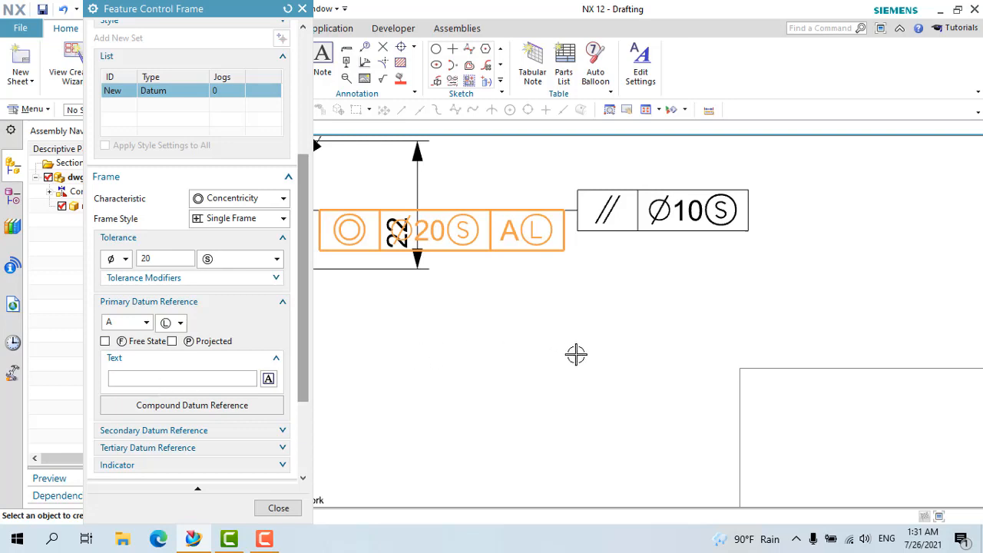
type("0.1")
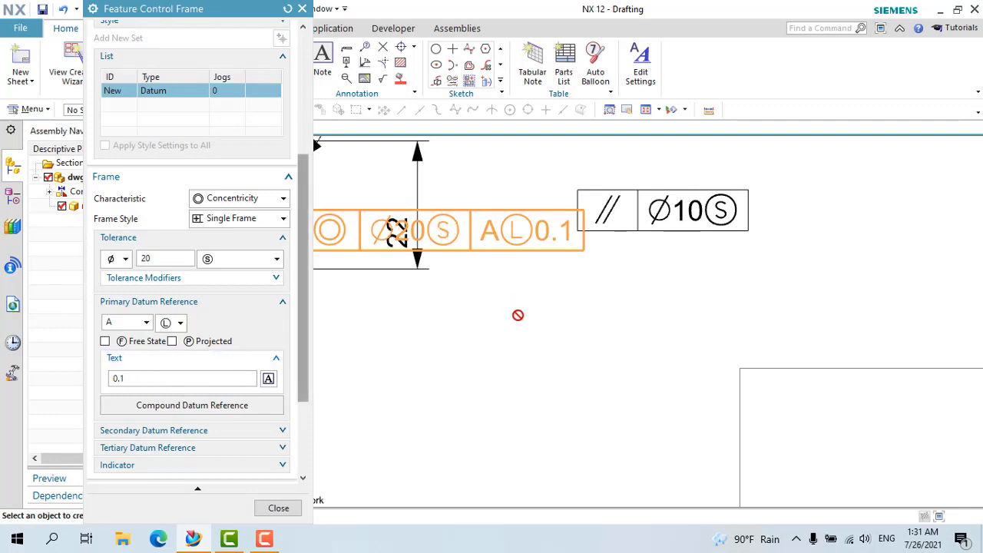
left_click(146, 323)
left_click(171, 324)
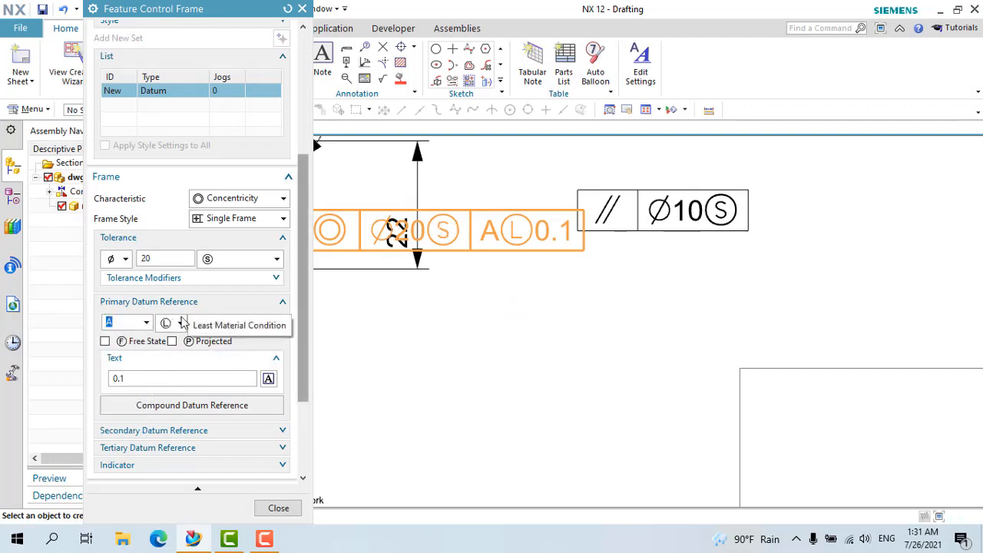
left_click(175, 331)
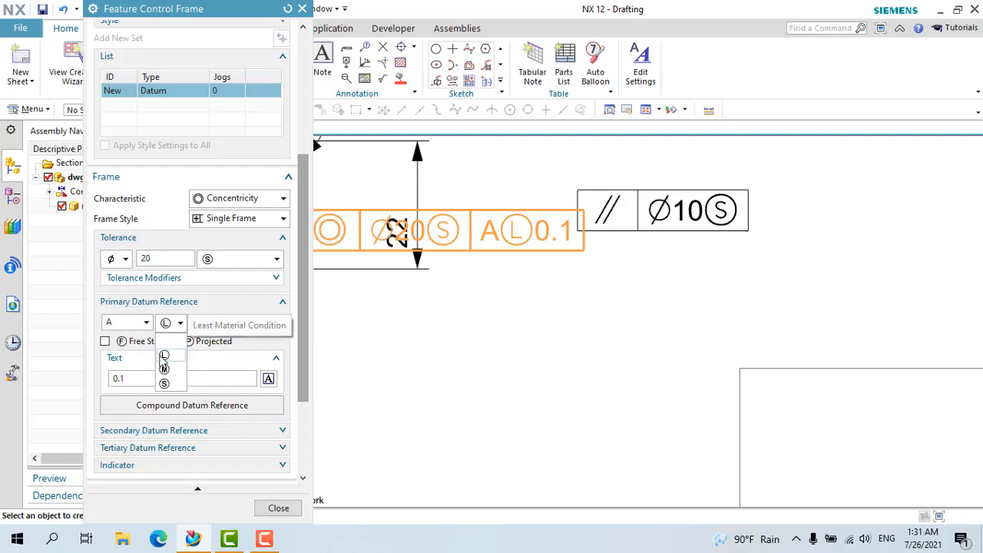
left_click(171, 332)
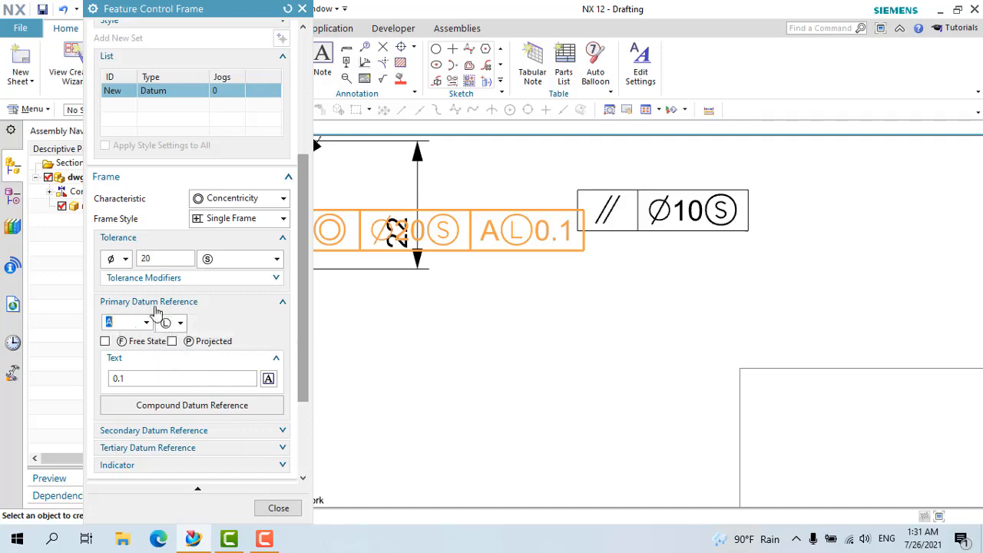
key("Escape")
Start a feature control frame anchored at Middle Center and attach its All Over leader to the midpoint of the lower view's right vertical edge
scroll(591, 369, "down", 6)
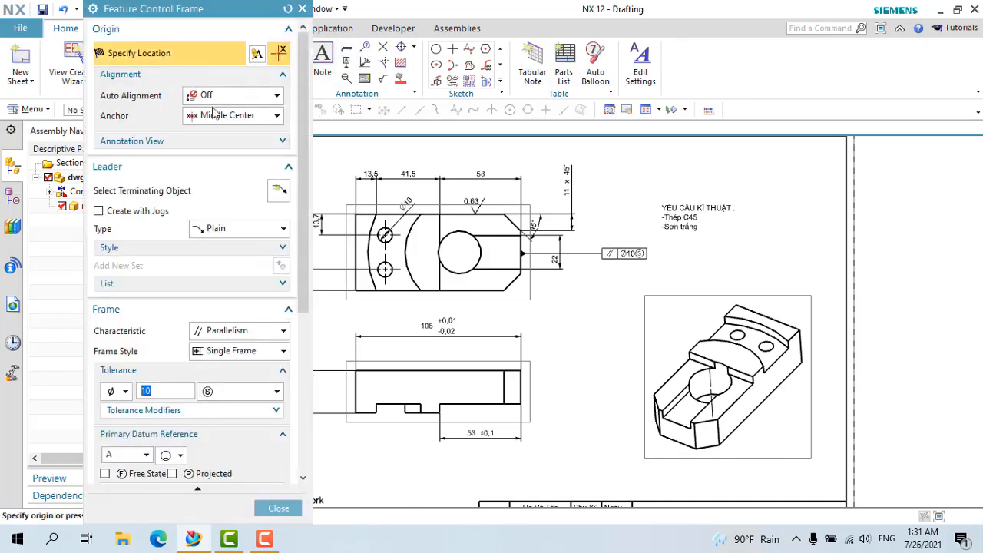
left_click(216, 115)
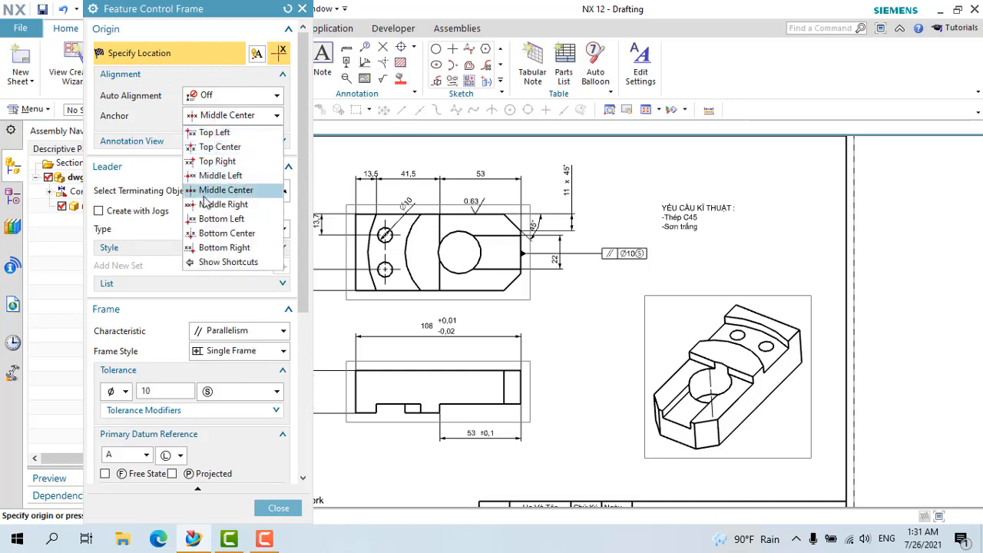
left_click(219, 189)
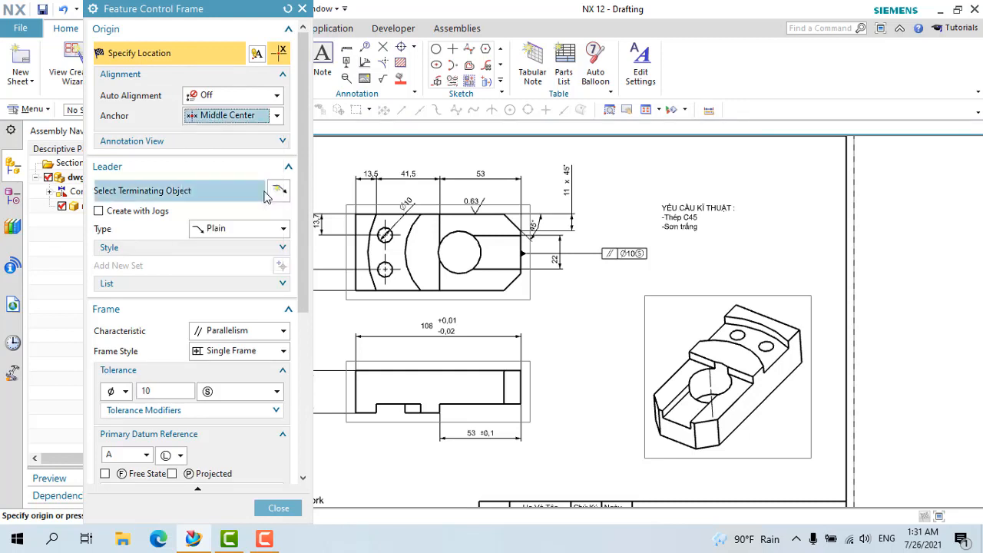
left_click(242, 231)
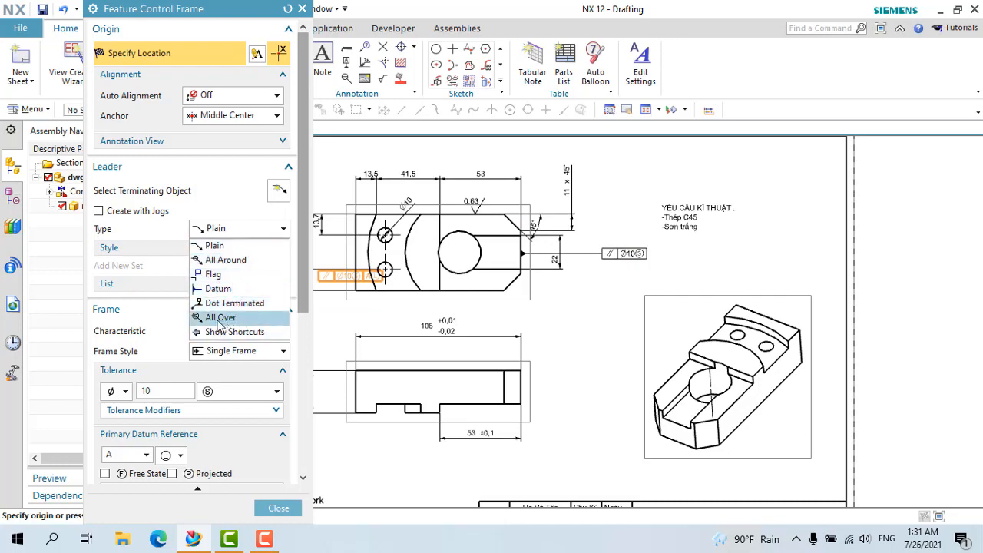
left_click(219, 320)
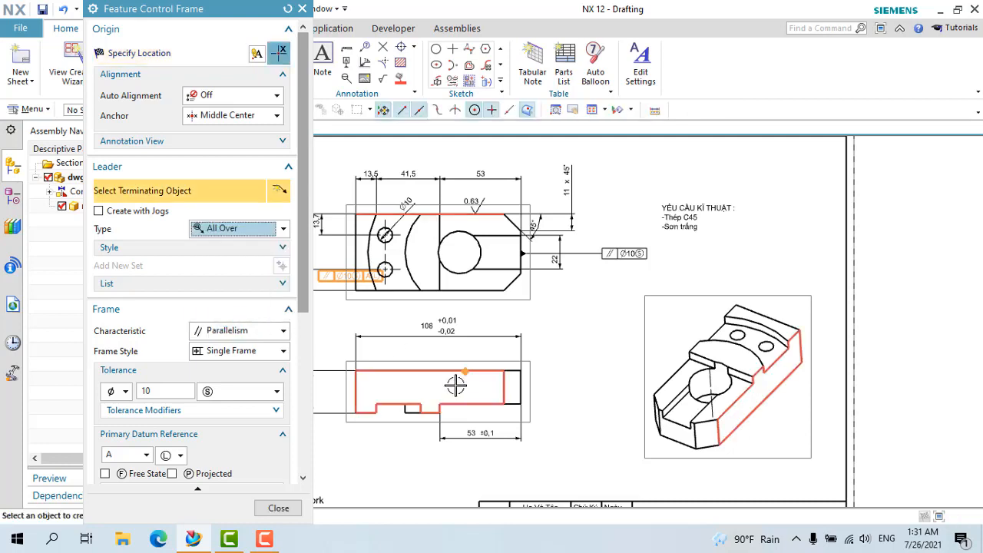
scroll(528, 407, "up", 2)
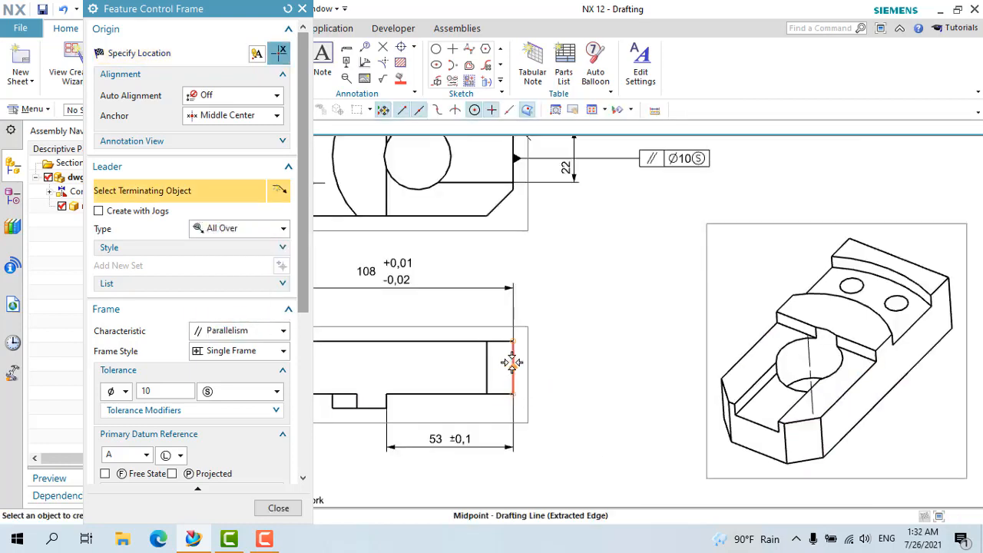
left_click(513, 366)
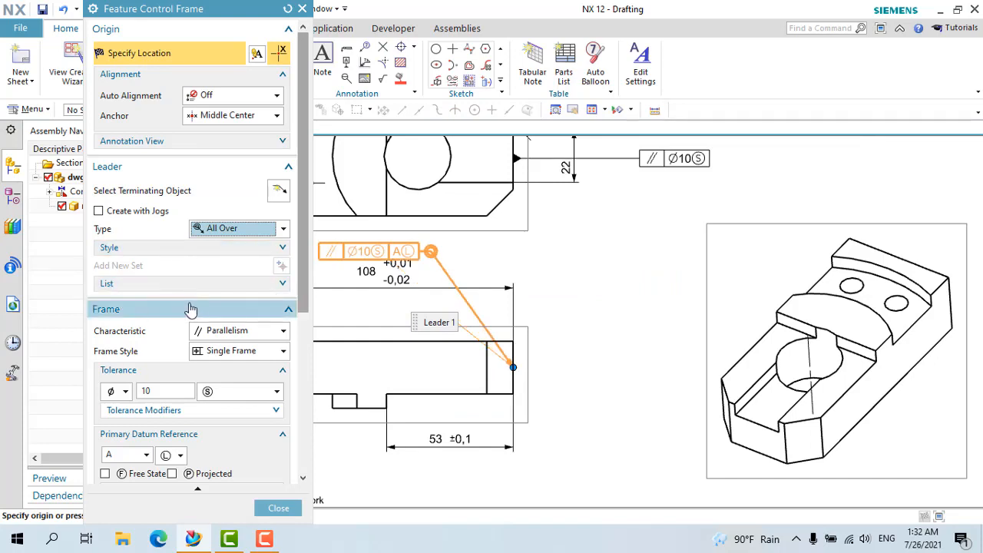
Set the new frame's characteristic to Symmetry and its frame style to Single Frame
left_click(226, 338)
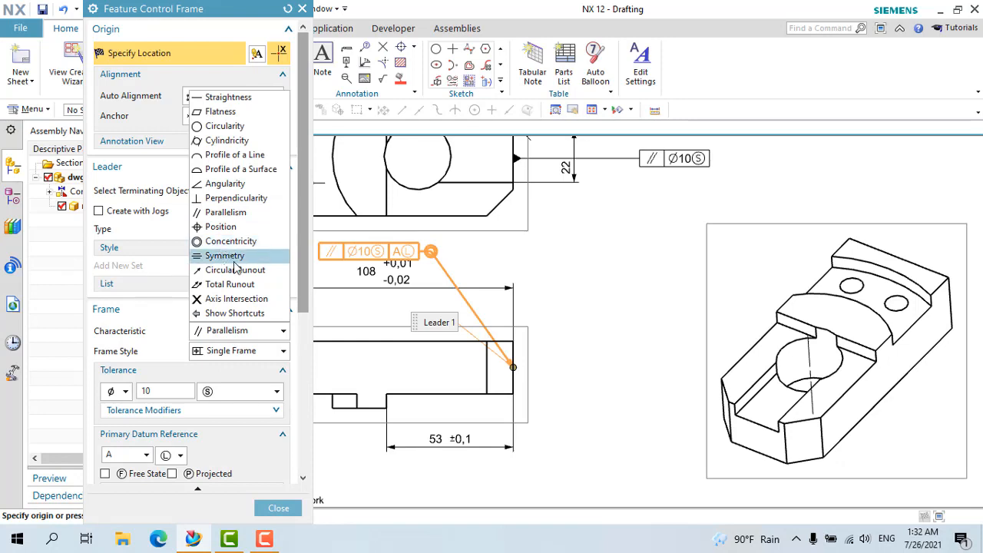
left_click(224, 255)
left_click(230, 351)
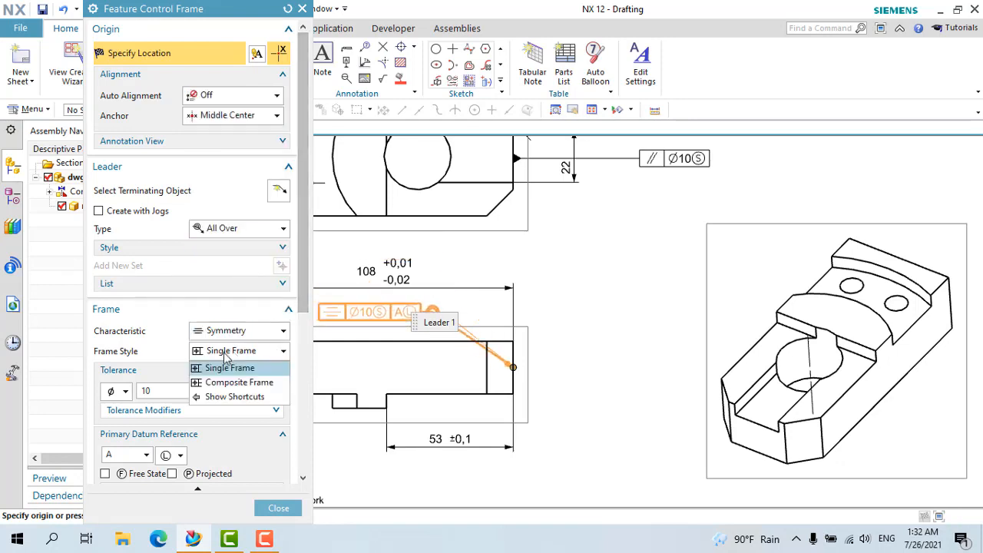
left_click(223, 372)
Apply the circled L modifier to the symmetry frame's tolerance value
double_click(173, 392)
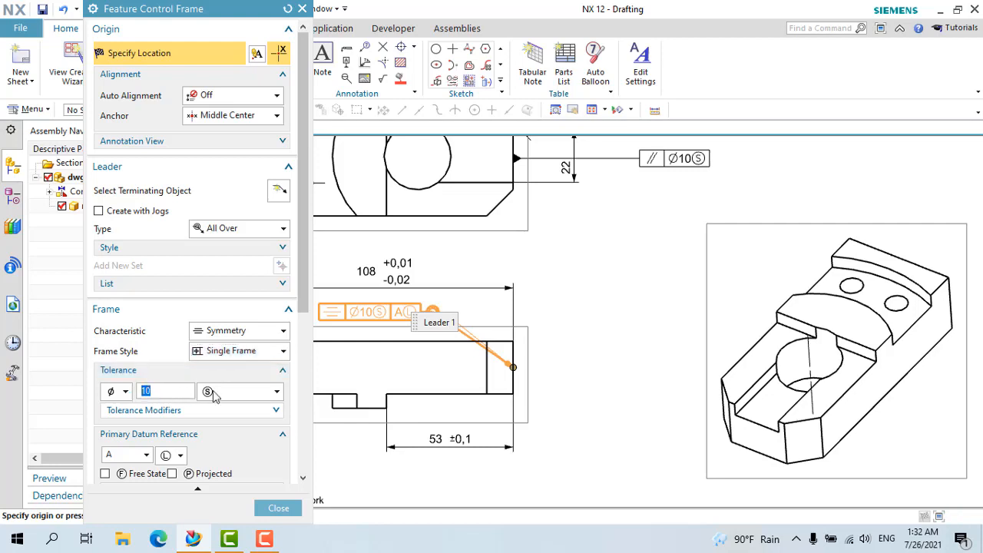
left_click(277, 392)
left_click(277, 392)
left_click(271, 393)
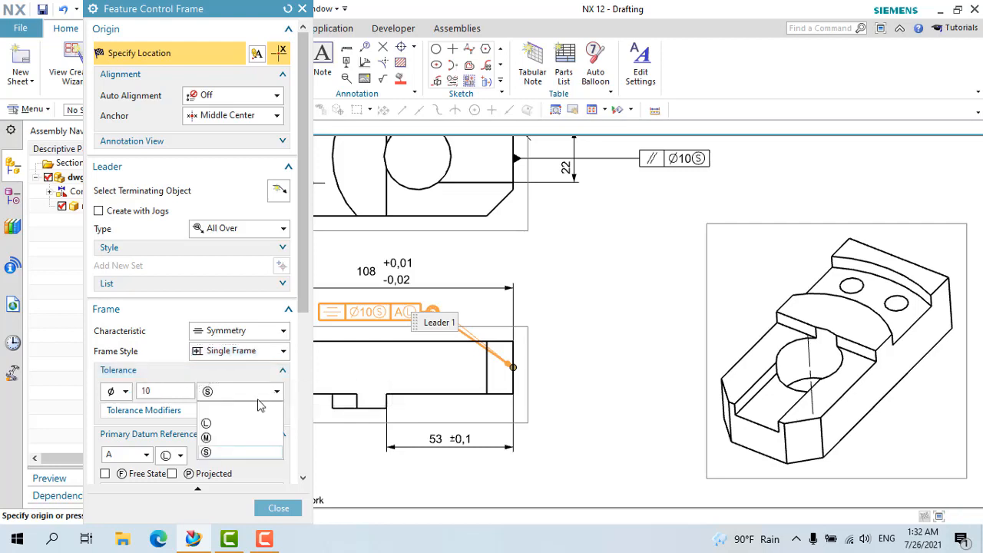
left_click(206, 423)
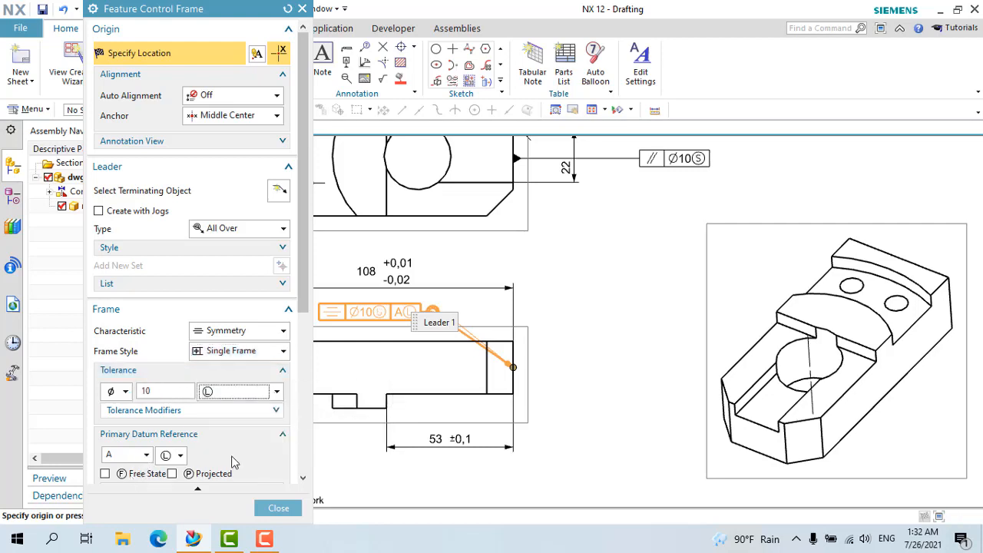
scroll(303, 330, "down", 5)
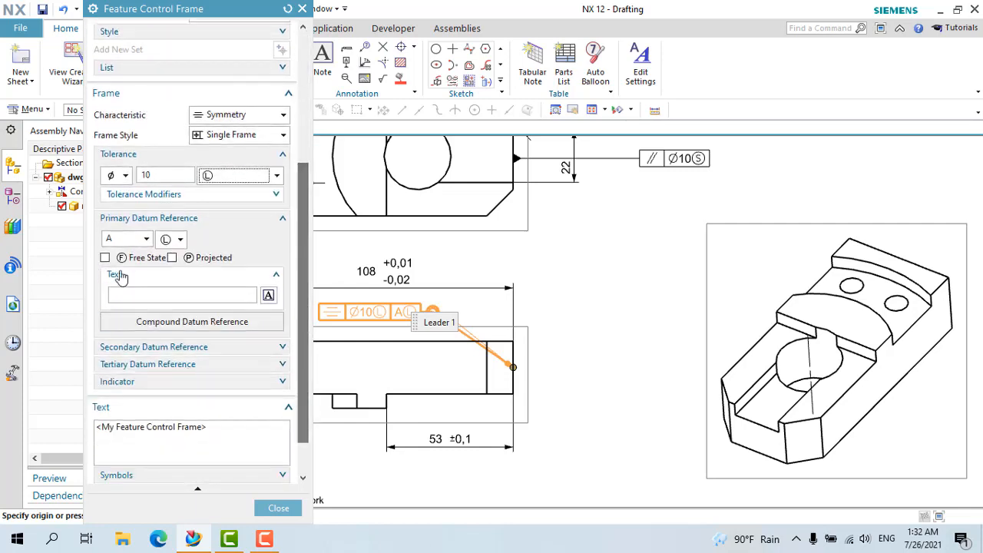
Add the Free State modifier and the text 0.2 to primary datum A, and place the symmetry frame above the lower view's right end
left_click(105, 258)
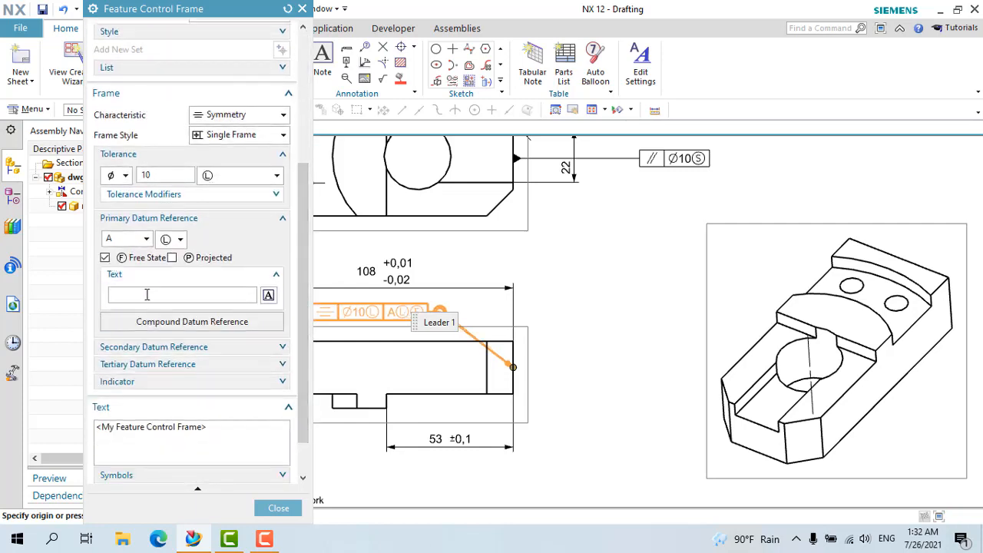
left_click(146, 294)
type("0.2")
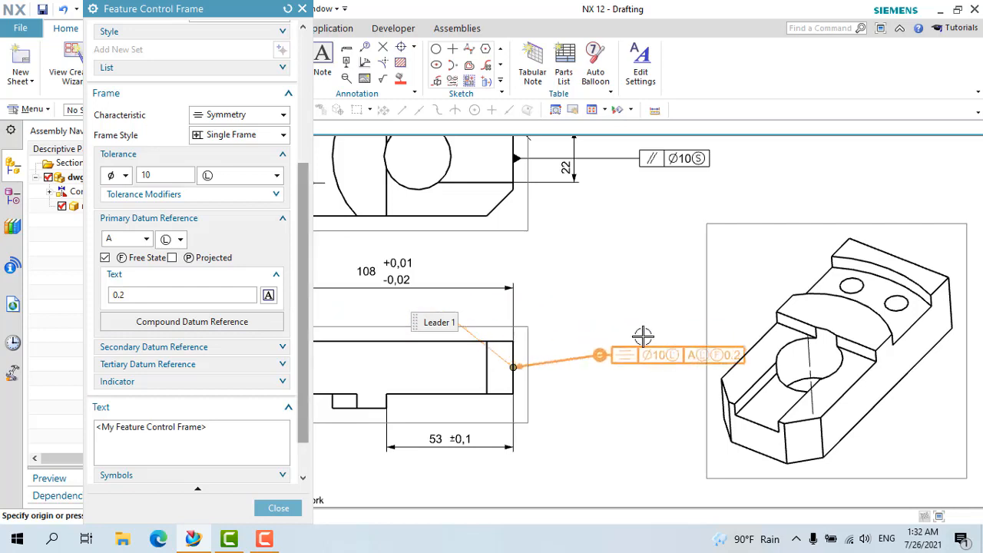
left_click(614, 252)
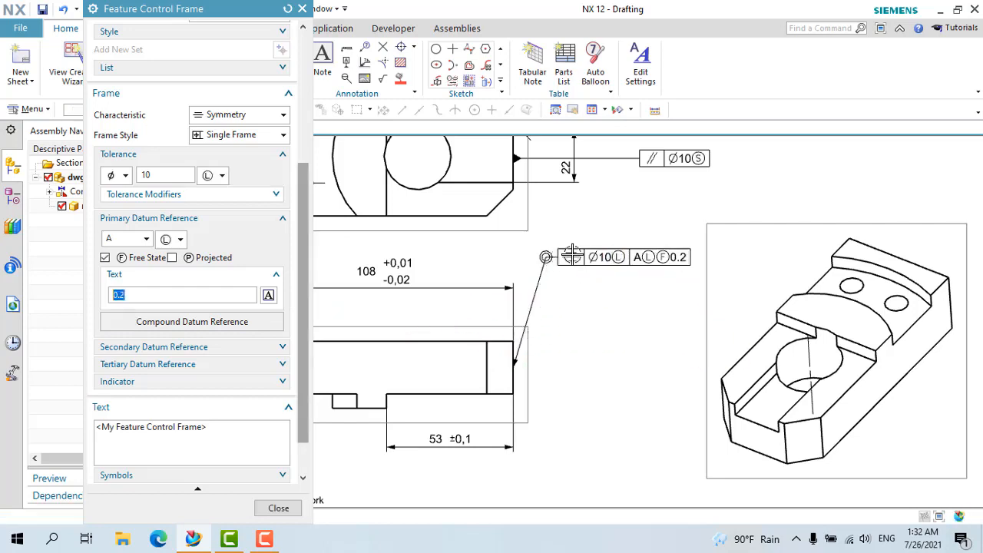
Examine the feature control frame's secondary datum reference and its inherit options
left_click(199, 435)
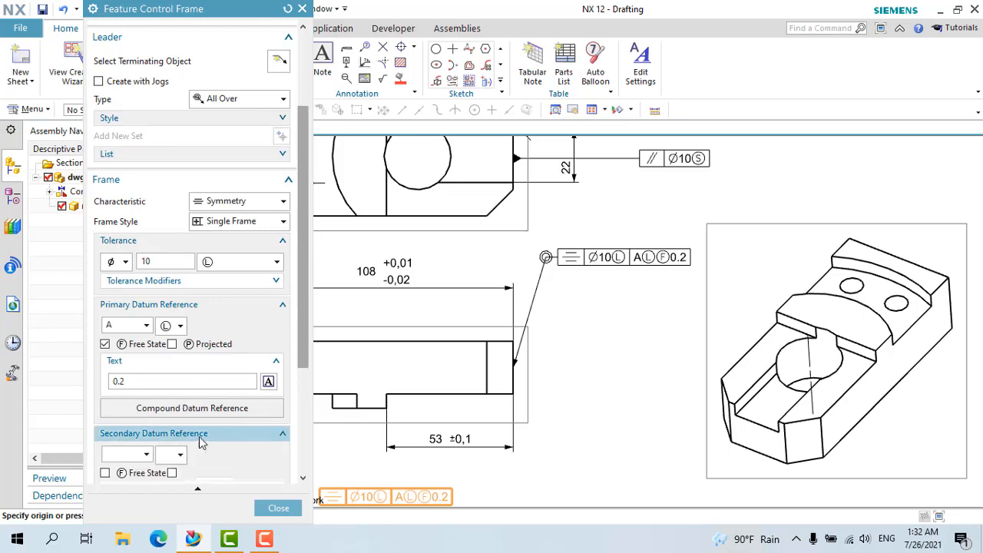
scroll(290, 332, "down", 3)
scroll(300, 307, "down", 8)
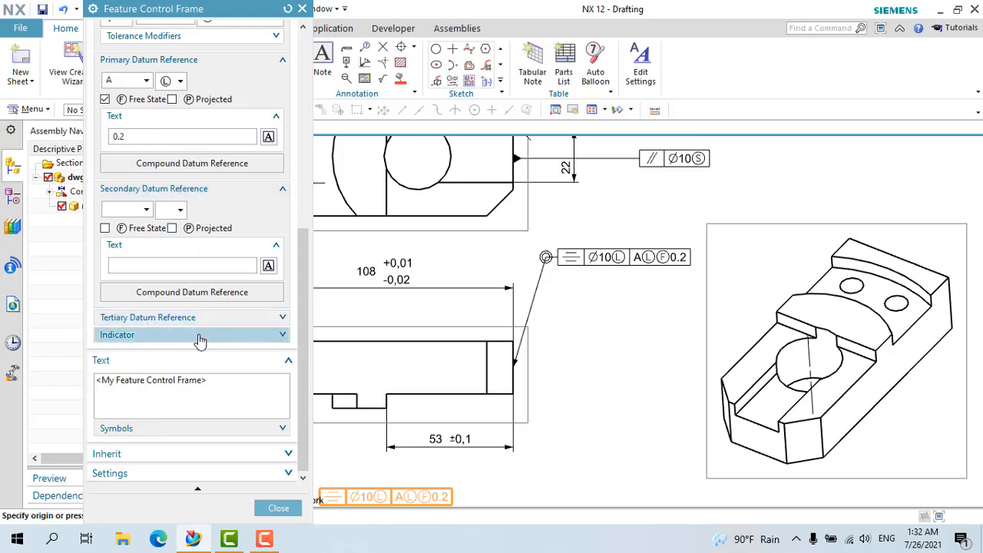
left_click(146, 453)
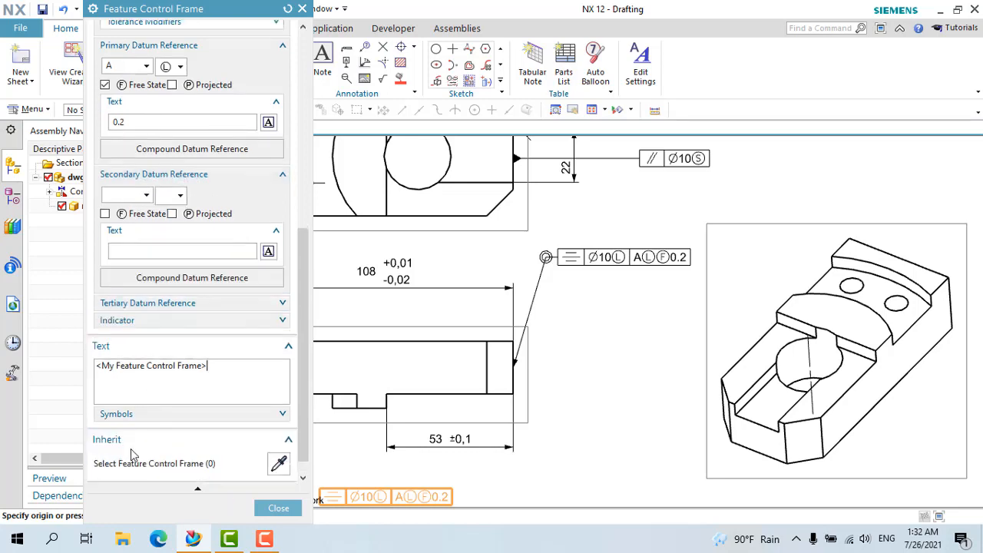
scroll(303, 412, "down", 2)
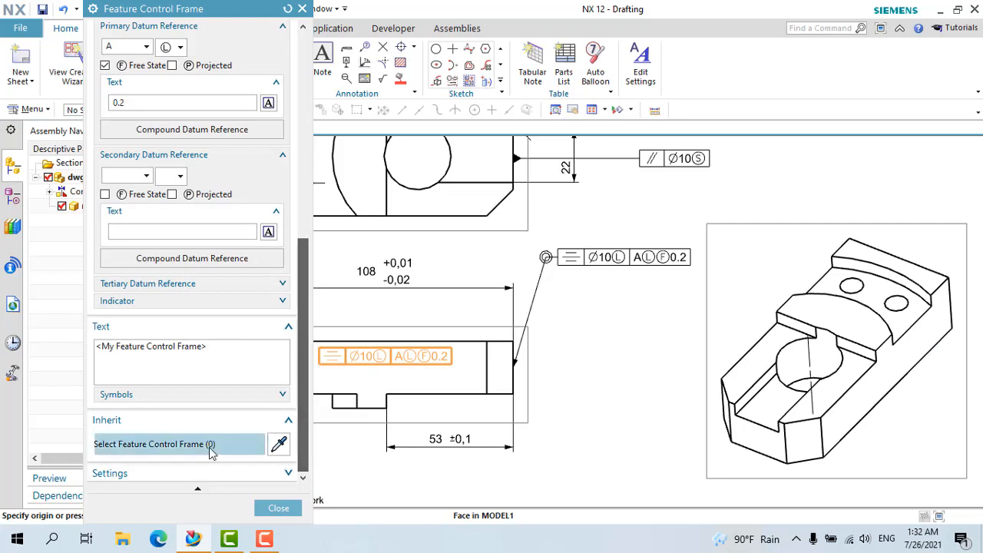
left_click(137, 473)
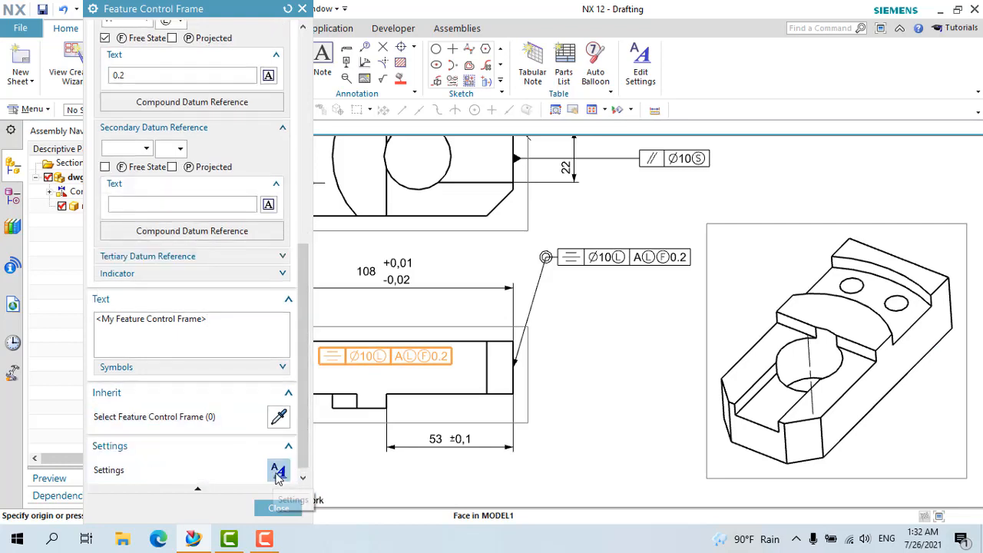
Examine the feature control frame's Lettering, Stacking and GDT settings, including the text justification choices, and end the command
left_click(278, 470)
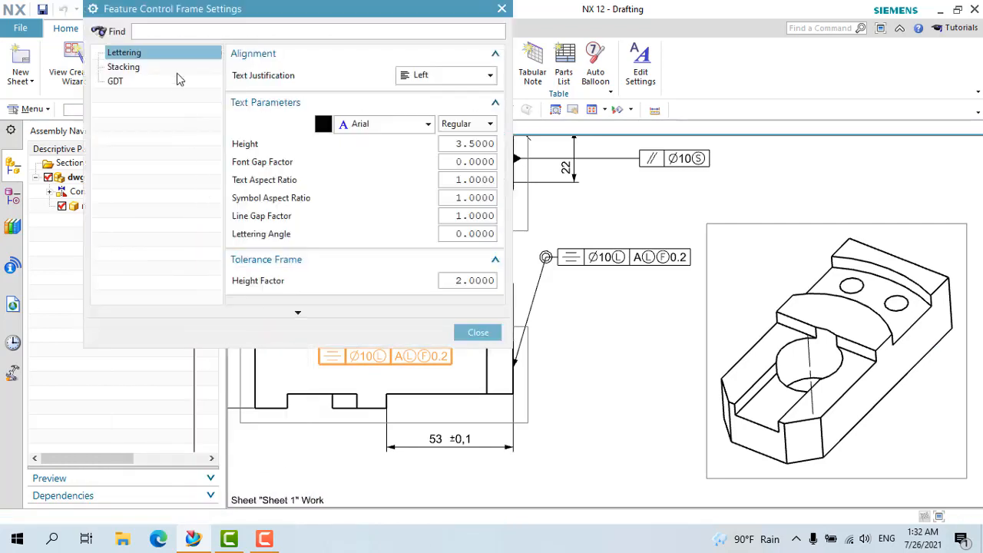
left_click(122, 67)
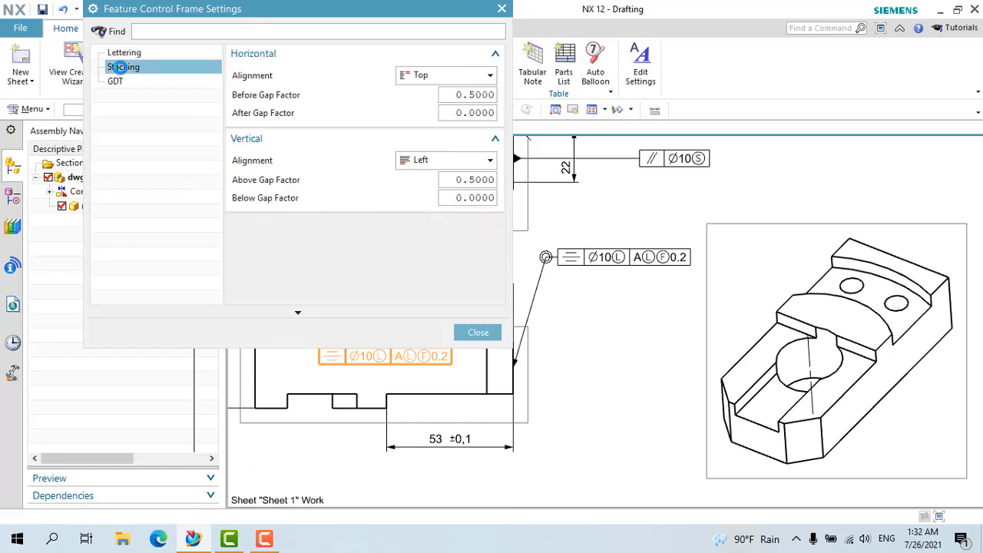
left_click(132, 84)
left_click(139, 53)
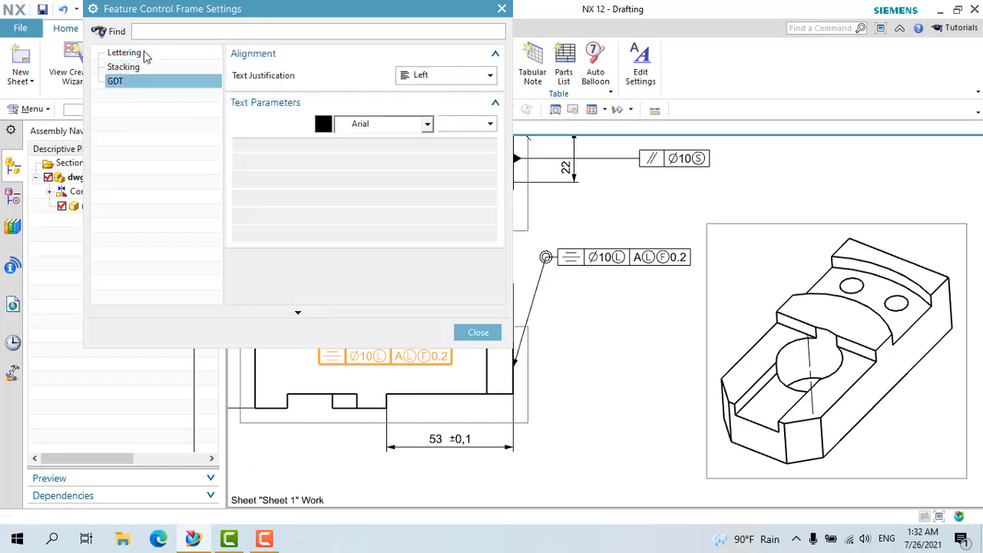
left_click(433, 77)
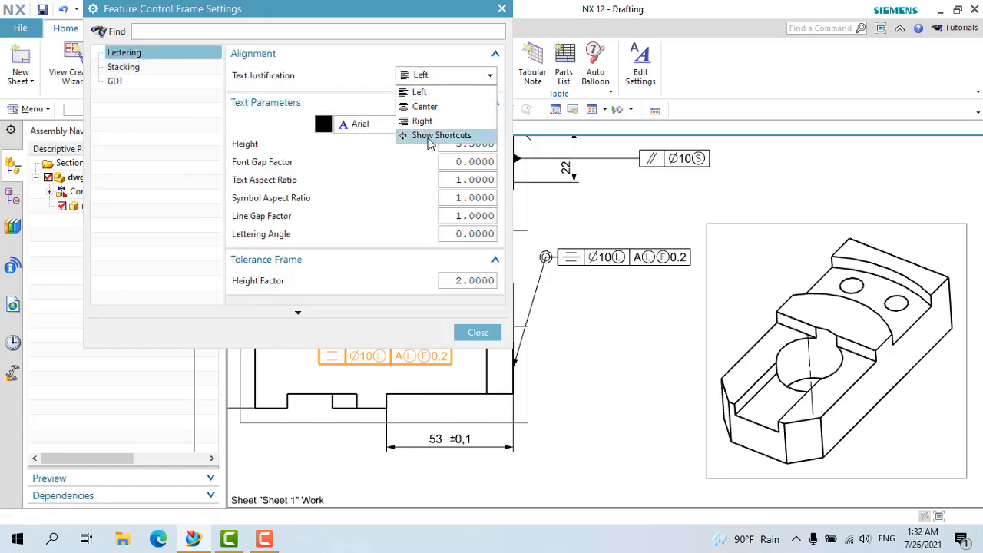
left_click(435, 91)
left_click(483, 335)
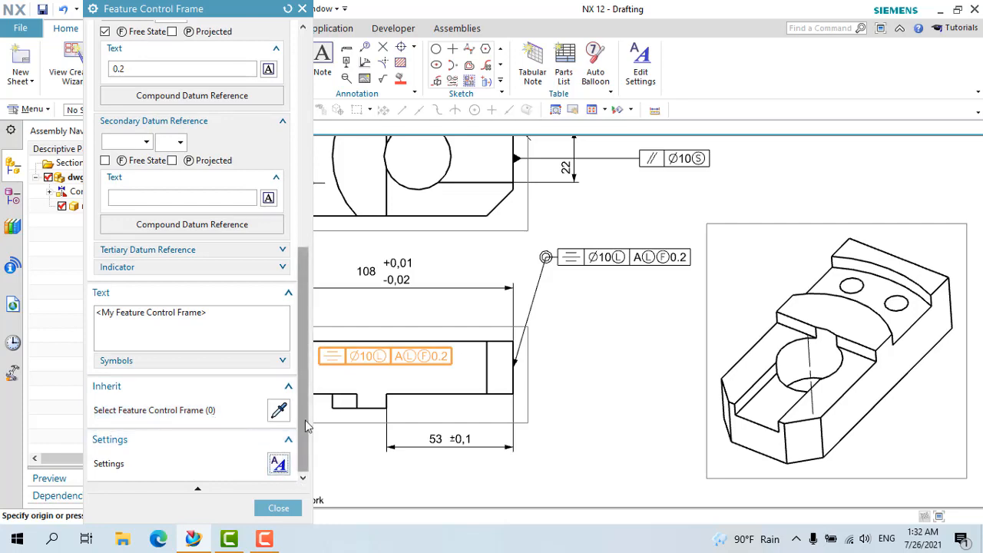
left_click_drag(303, 400, 296, 265)
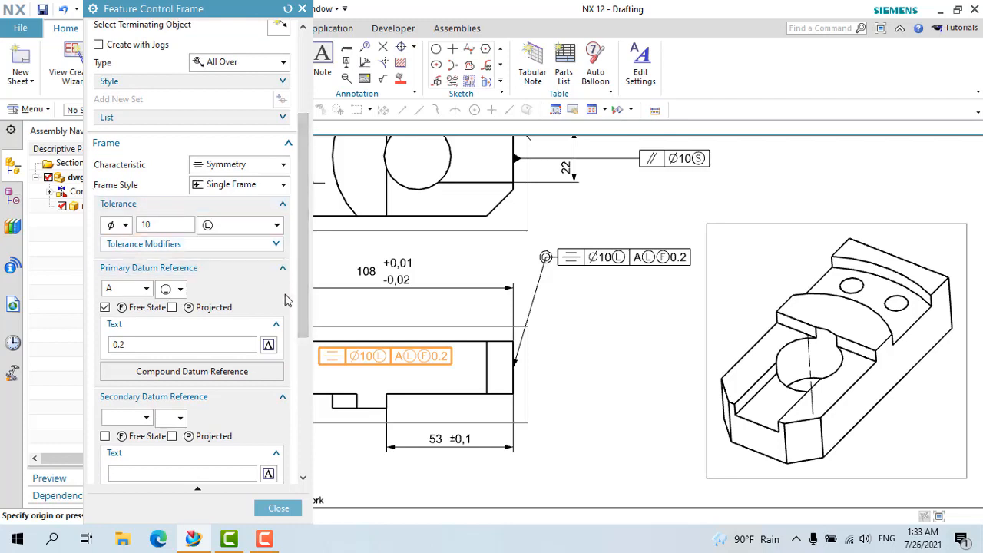
scroll(304, 384, "down", 5)
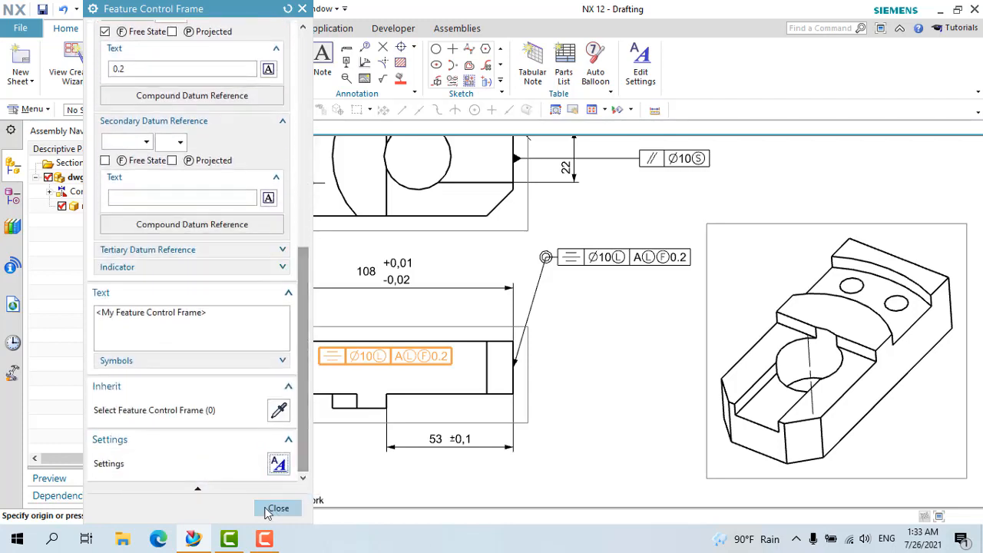
left_click(274, 512)
scroll(604, 343, "down", 2)
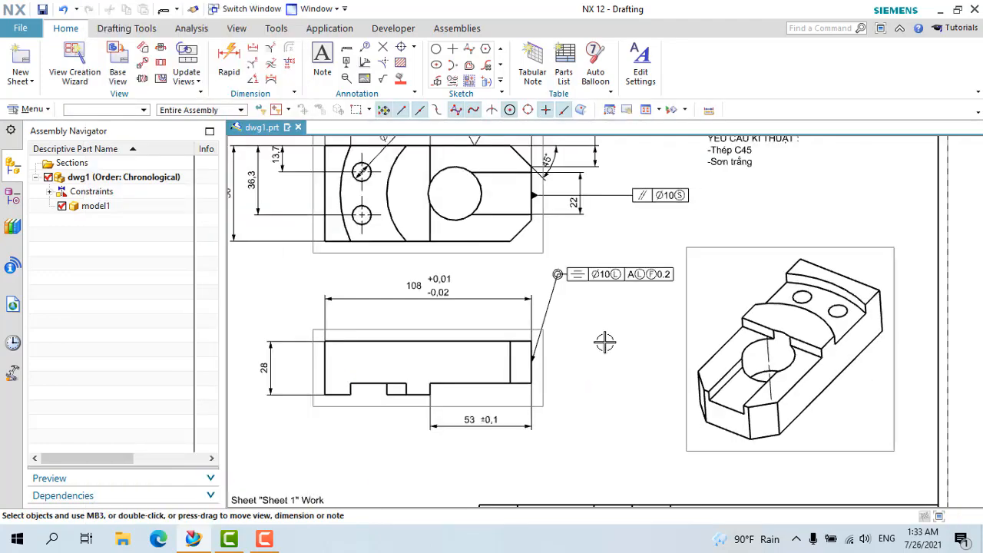
scroll(591, 307, "up", 2)
scroll(730, 321, "up", 1)
scroll(607, 185, "down", 2)
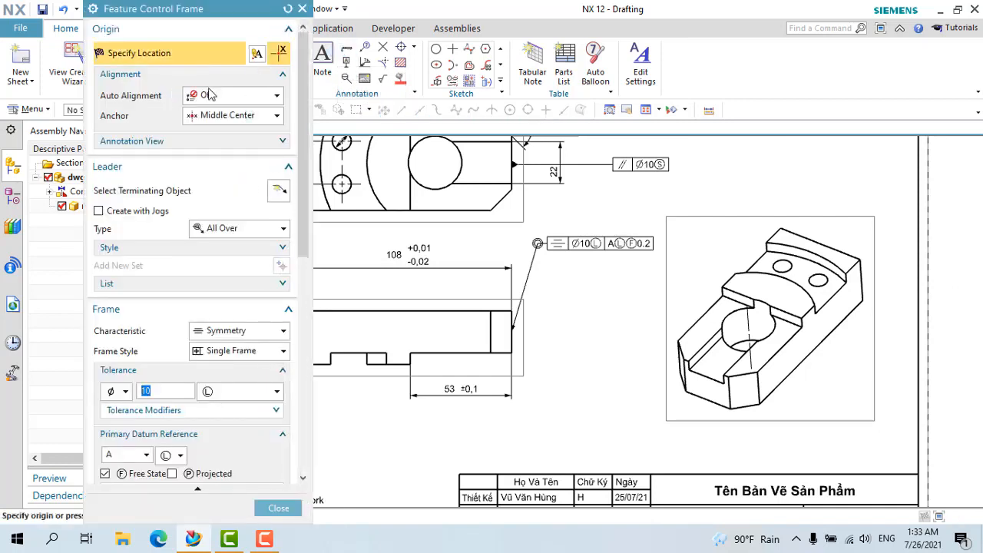
left_click(219, 117)
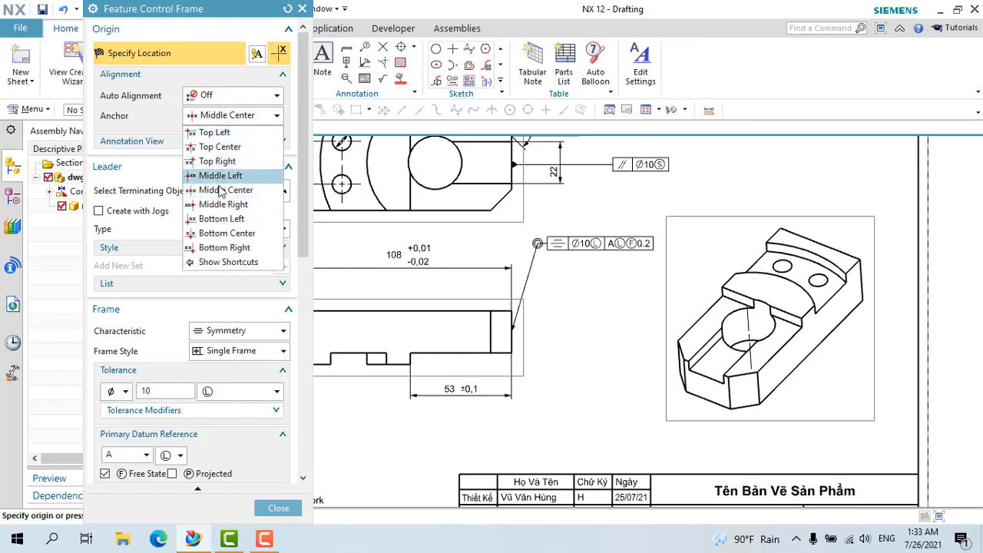
left_click(221, 190)
left_click(238, 228)
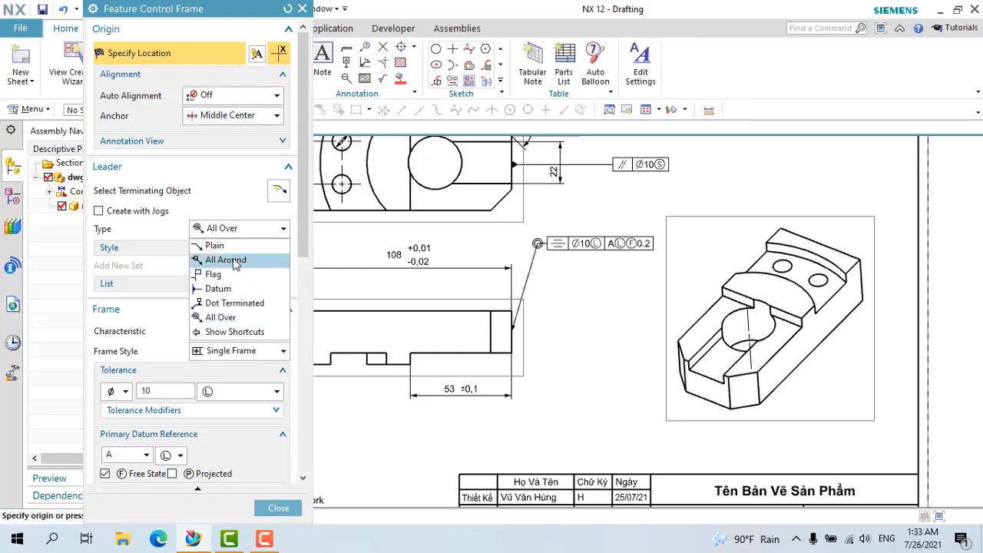
left_click(230, 261)
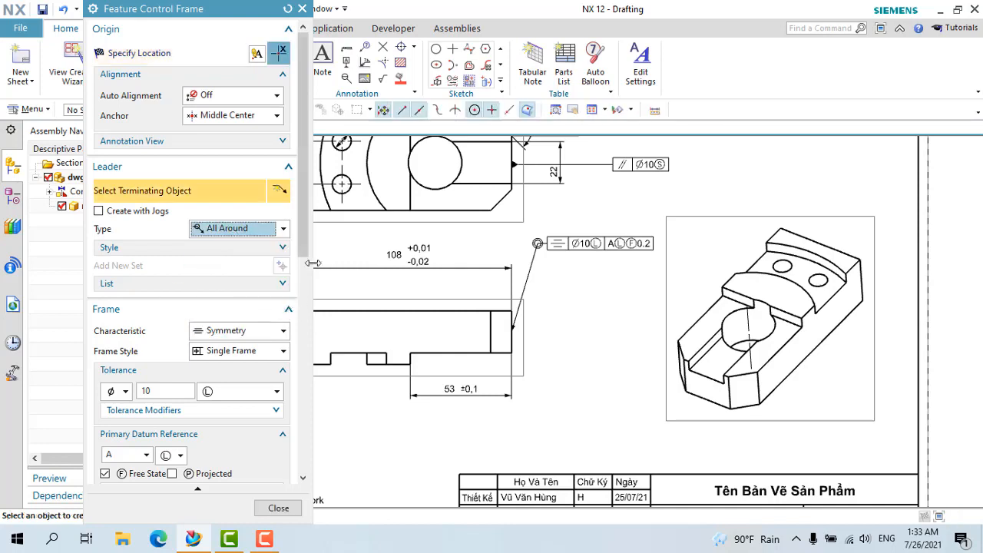
left_click_drag(306, 262, 308, 416)
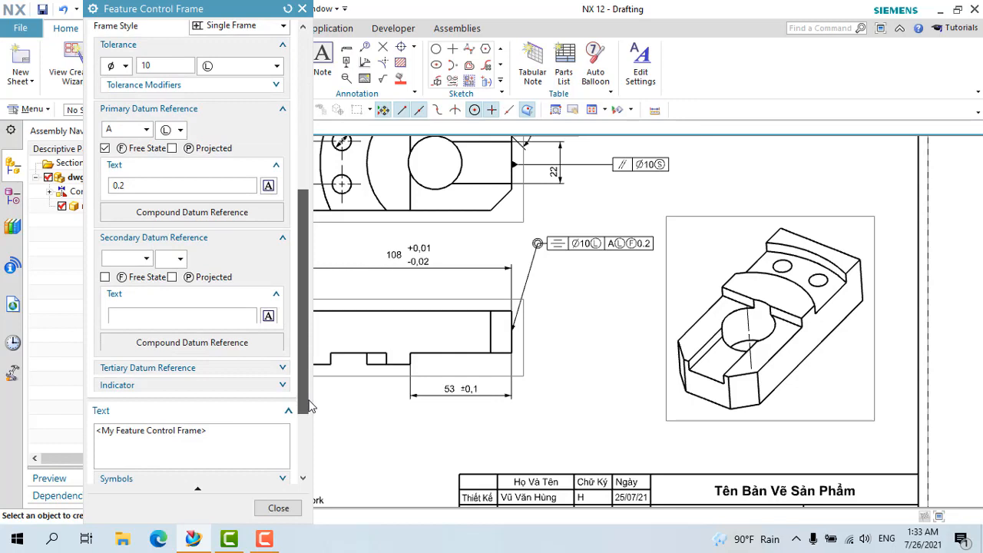
left_click(233, 338)
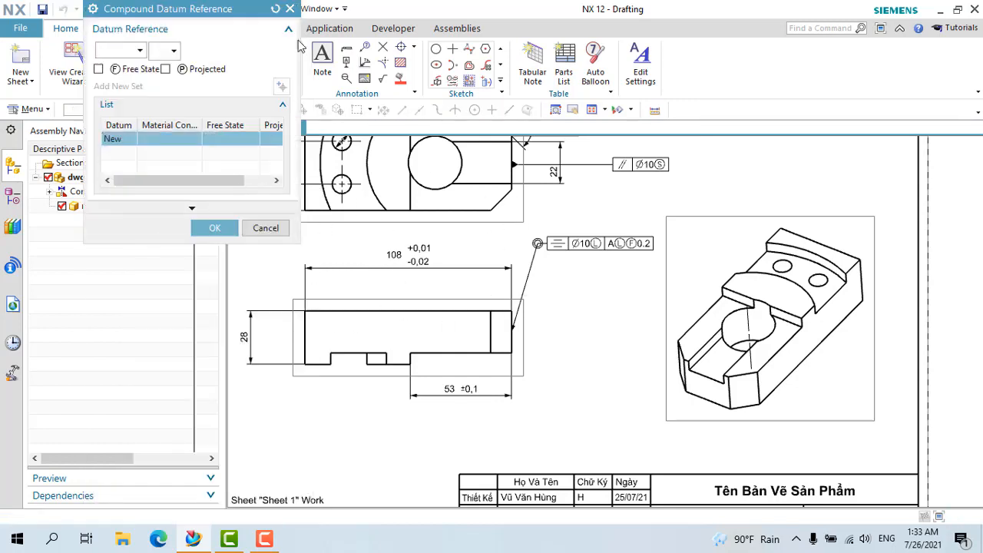
left_click(290, 9)
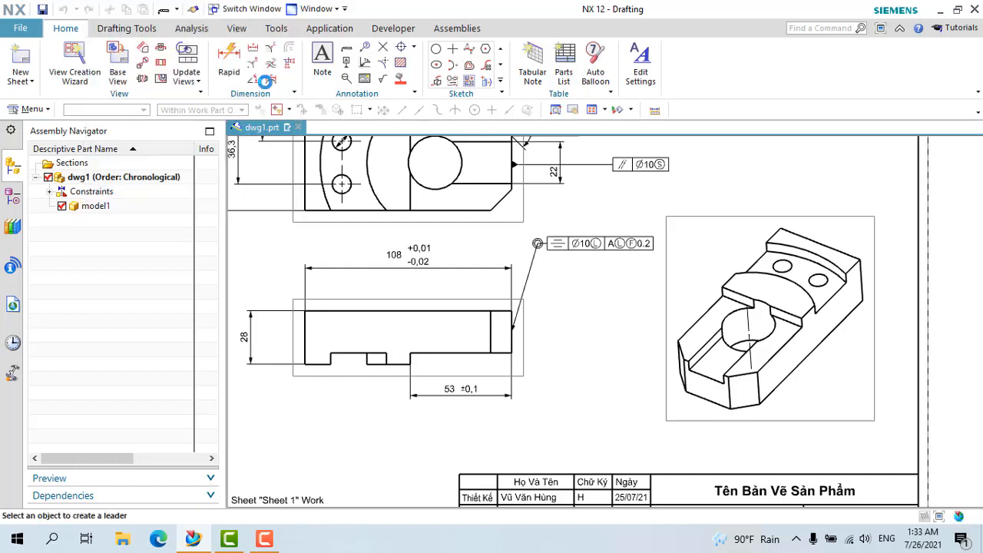
scroll(234, 388, "down", 3)
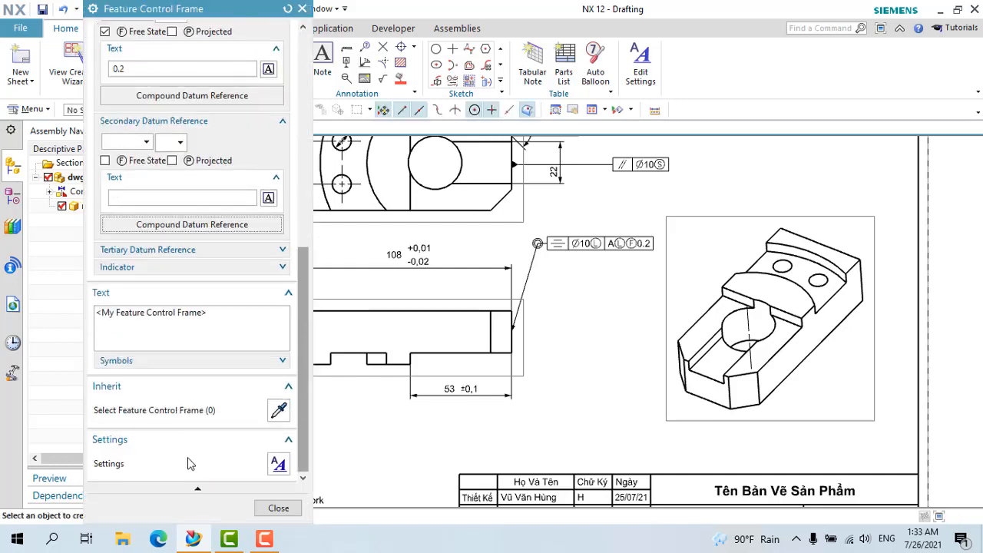
left_click(277, 412)
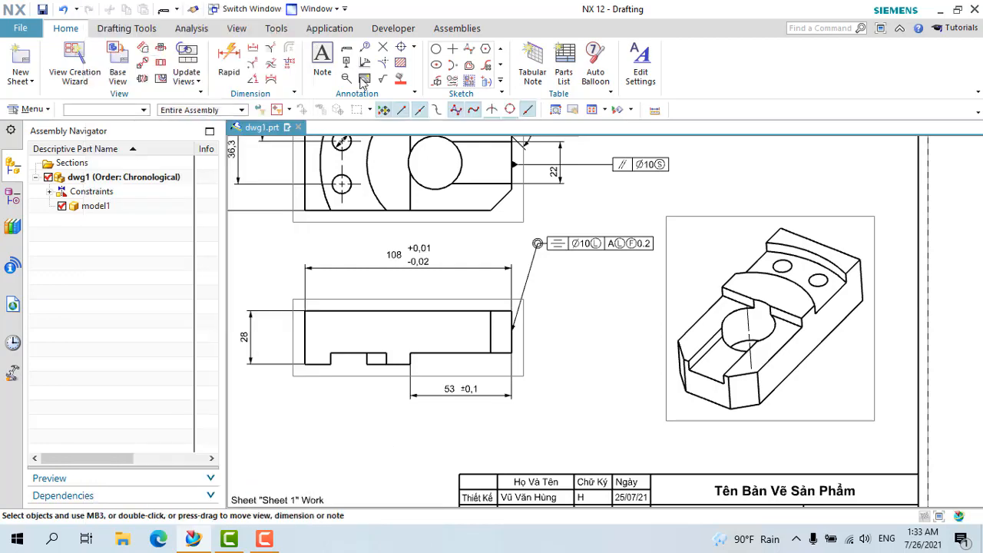
scroll(568, 259, "up", 3)
scroll(515, 231, "down", 6)
scroll(582, 168, "up", 4)
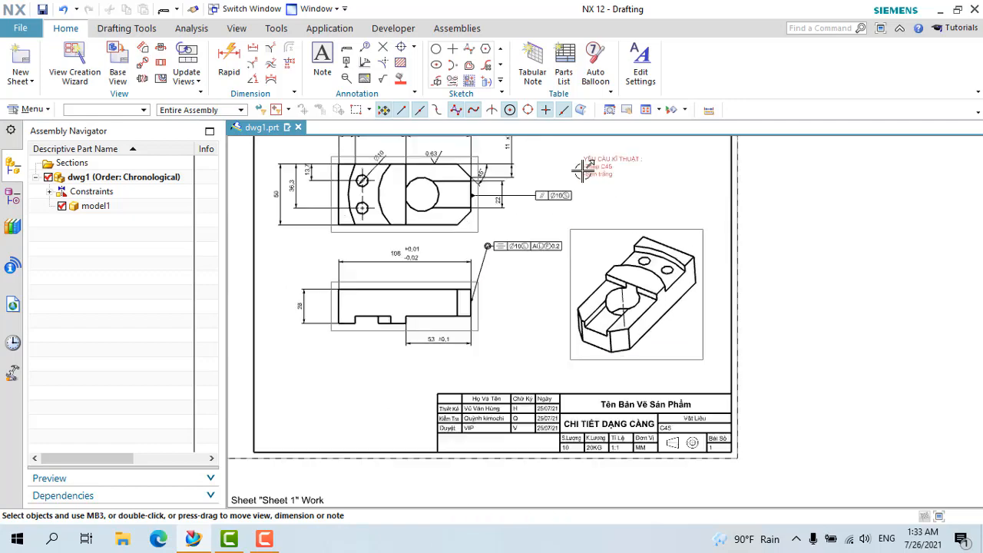
scroll(549, 208, "down", 5)
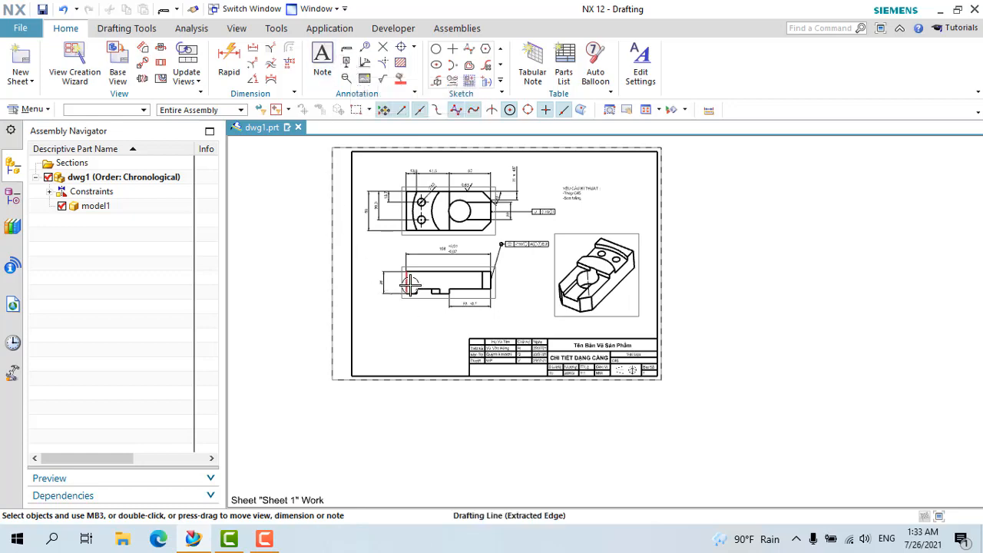
scroll(411, 285, "up", 2)
scroll(433, 281, "down", 2)
scroll(434, 281, "down", 1)
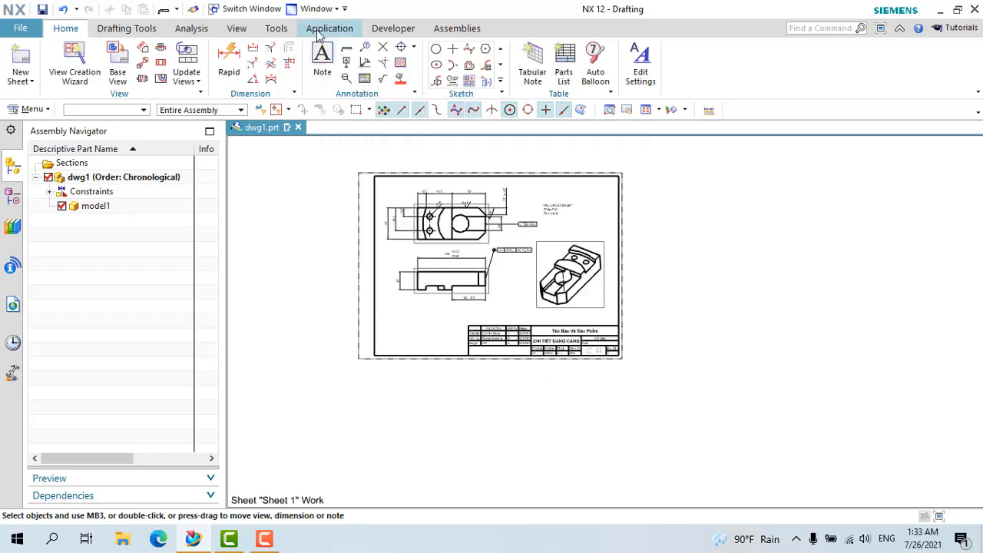
Start a datum feature symbol with letter A and turn its auto alignment Off
left_click(347, 67)
scroll(384, 242, "up", 4)
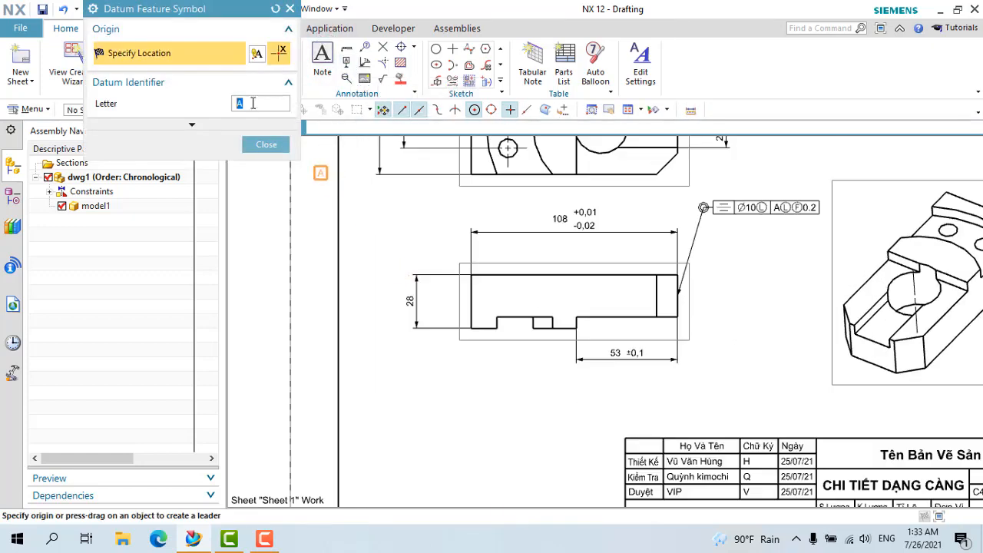
left_click(223, 126)
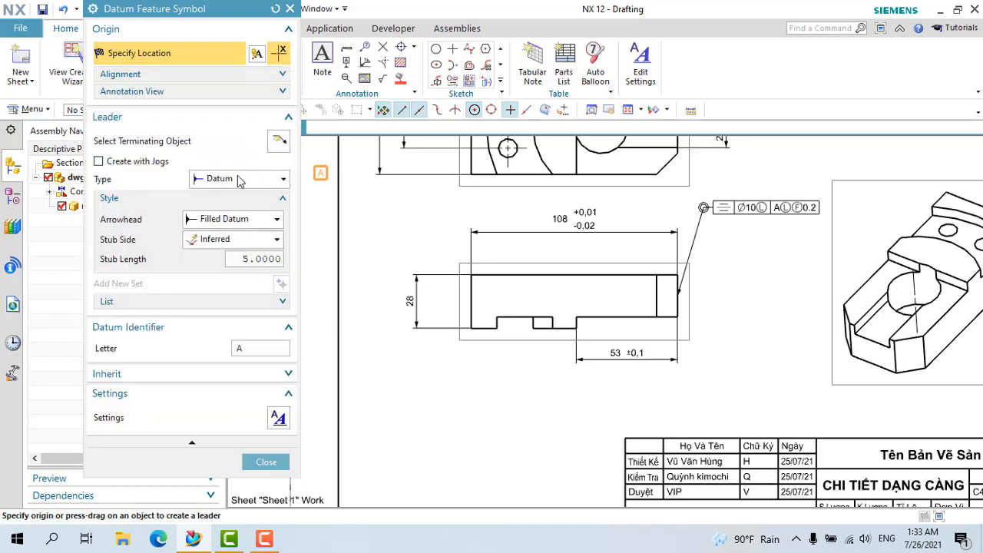
left_click(221, 75)
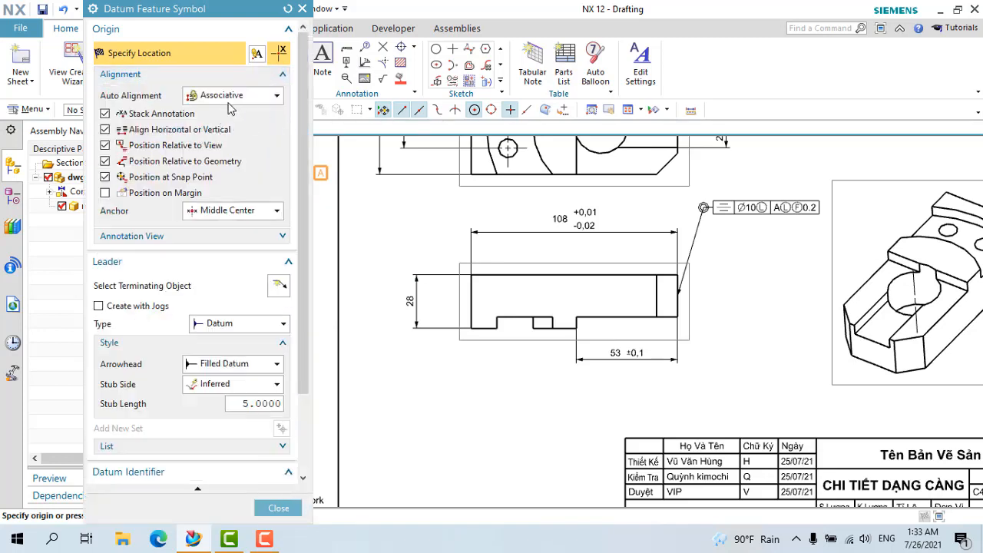
left_click(220, 97)
left_click(209, 141)
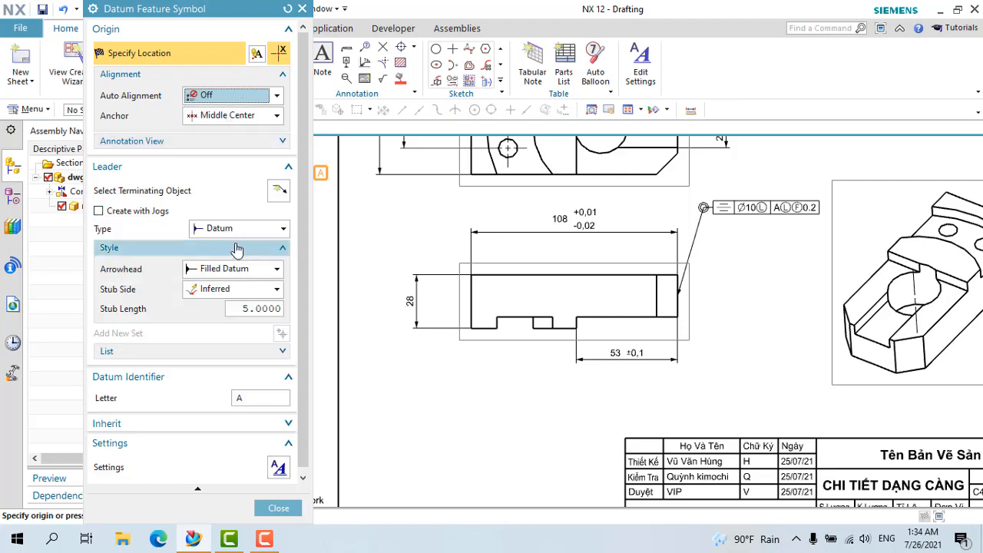
Keep the Datum leader type, set the letter to F and place the datum feature symbol on the lower view's left edge
left_click(195, 230)
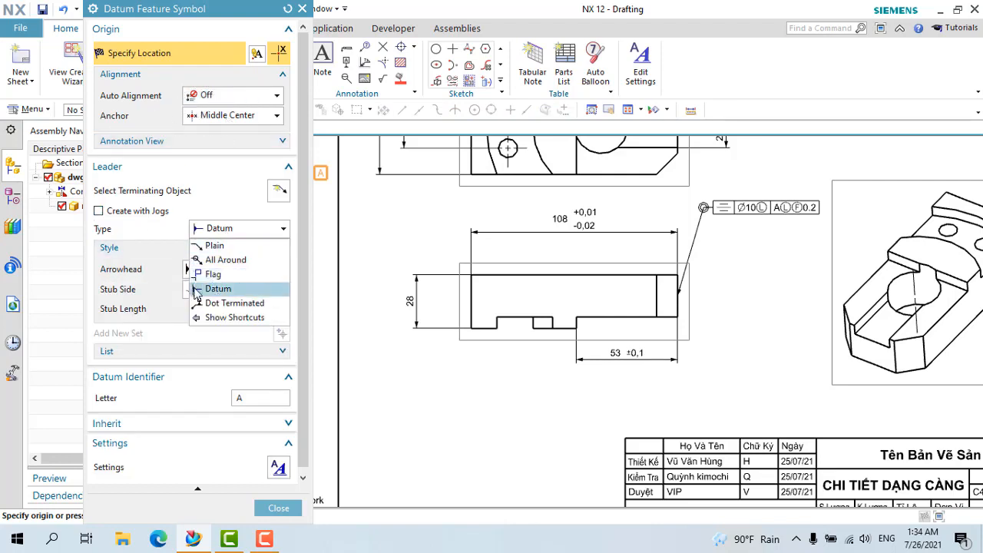
left_click(219, 289)
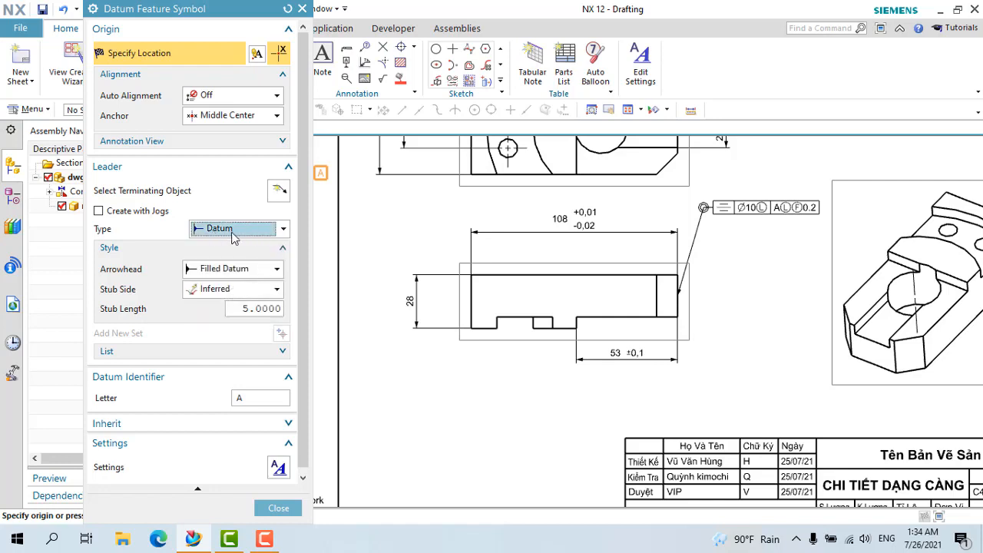
left_click(257, 308)
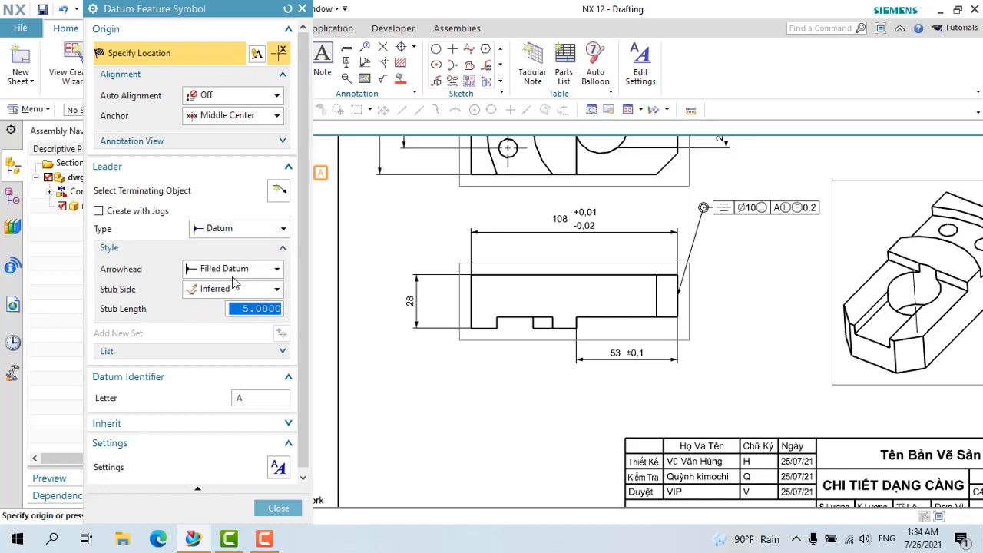
left_click(235, 283)
left_click(221, 347)
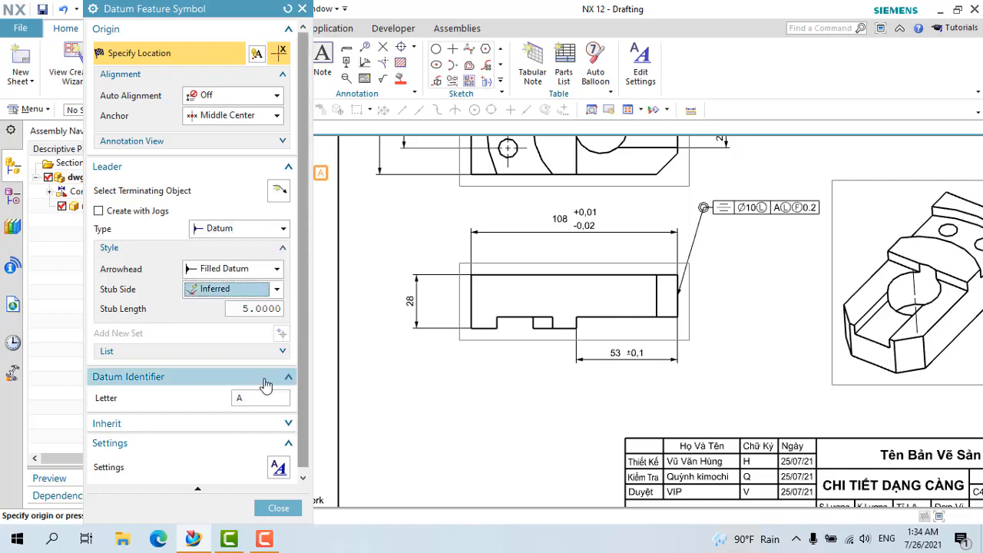
left_click(239, 401)
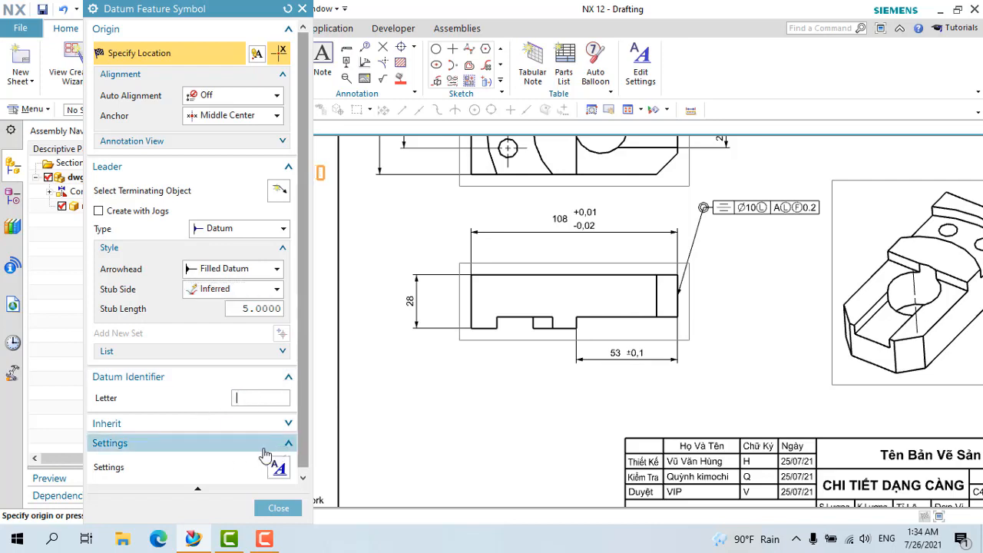
type("F")
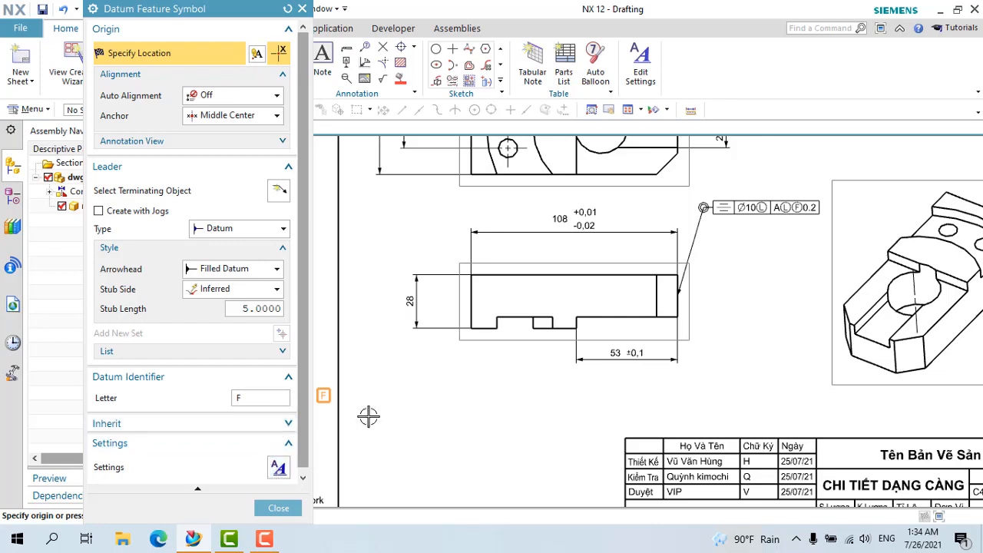
scroll(497, 279, "up", 1)
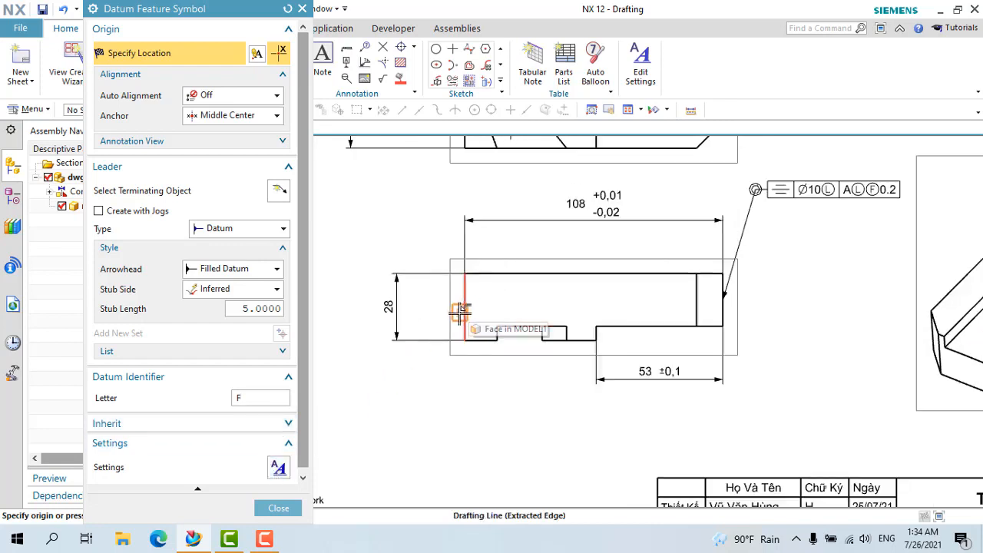
left_click(461, 311)
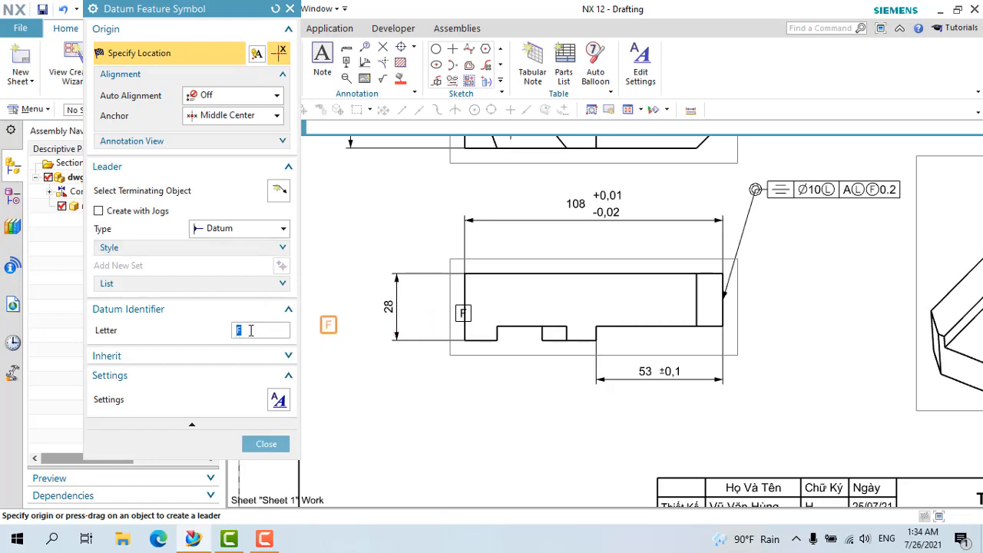
Place a datum feature symbol with letter A and a Flag leader on the lower view's upper edge, and end the command
left_click(228, 230)
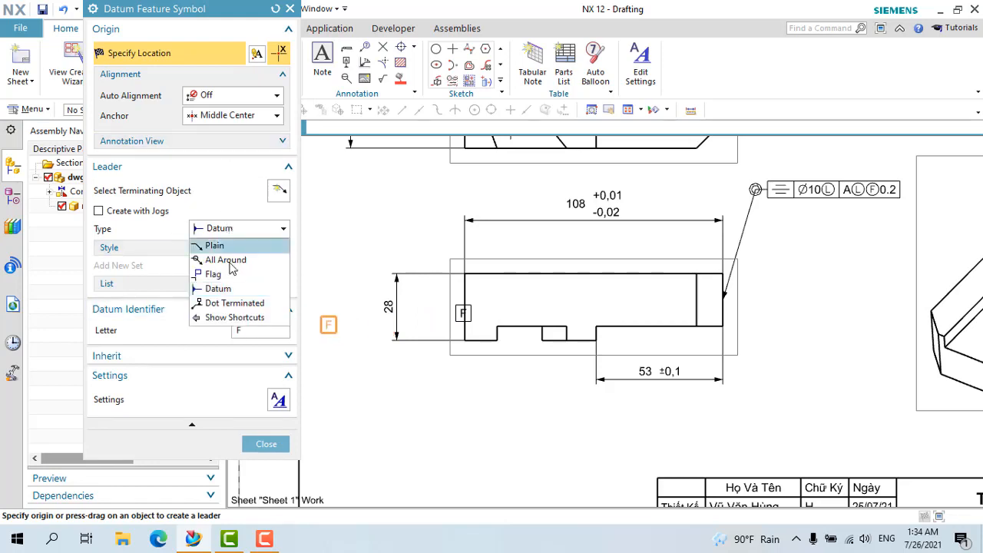
left_click(223, 273)
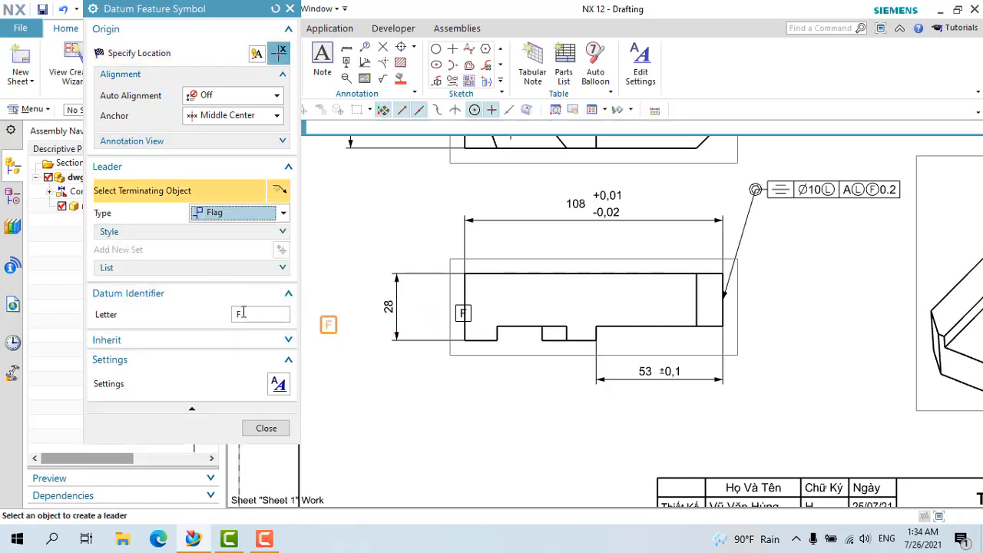
double_click(242, 313)
type("A")
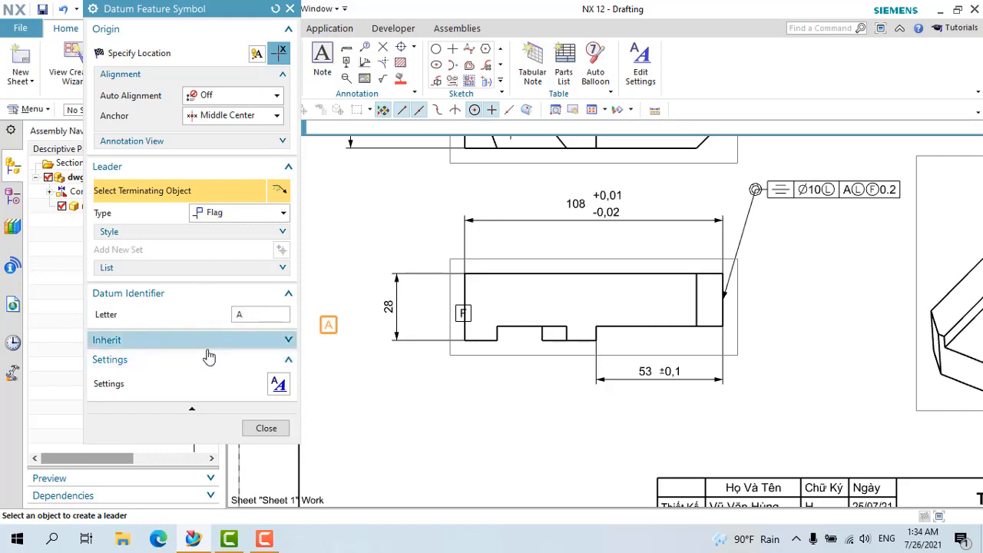
left_click(209, 340)
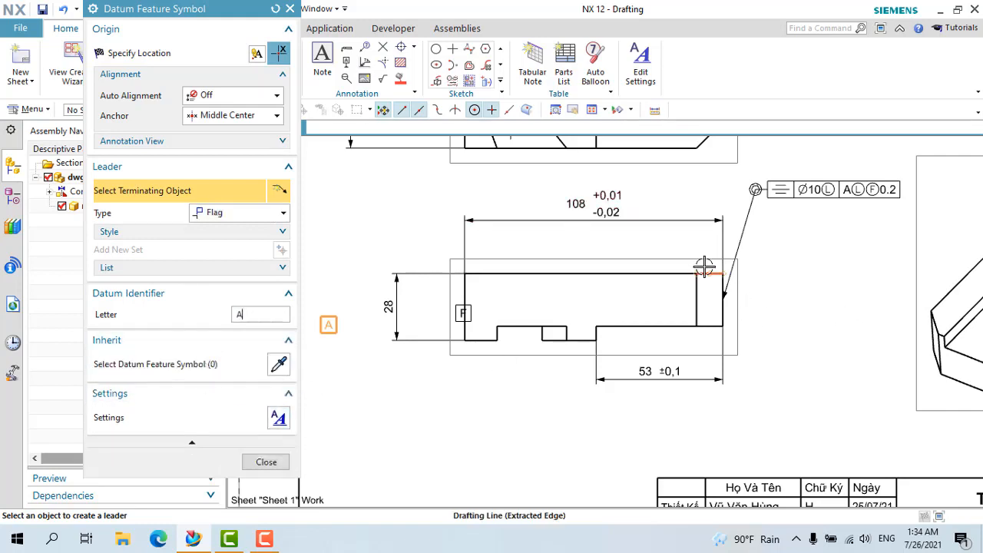
left_click(681, 273)
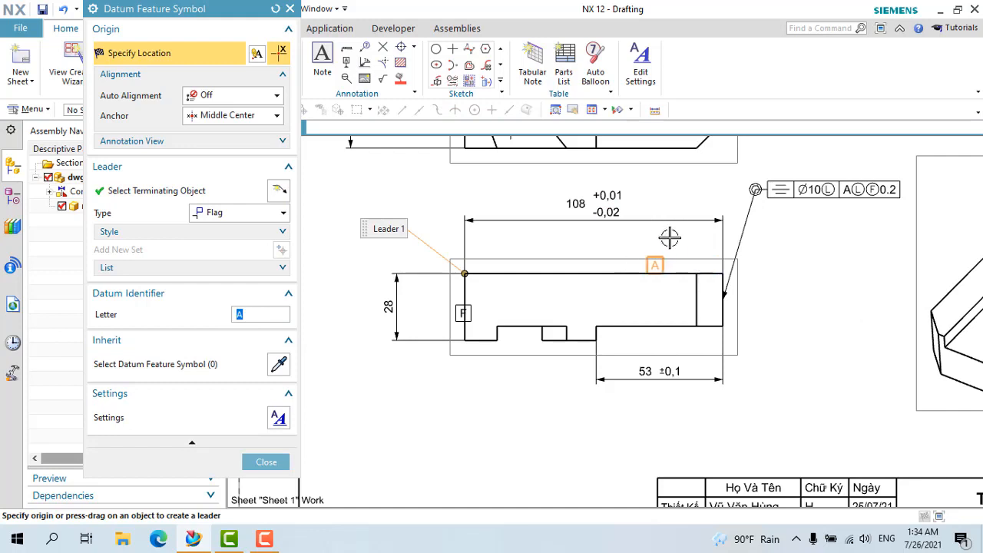
scroll(630, 237, "up", 1)
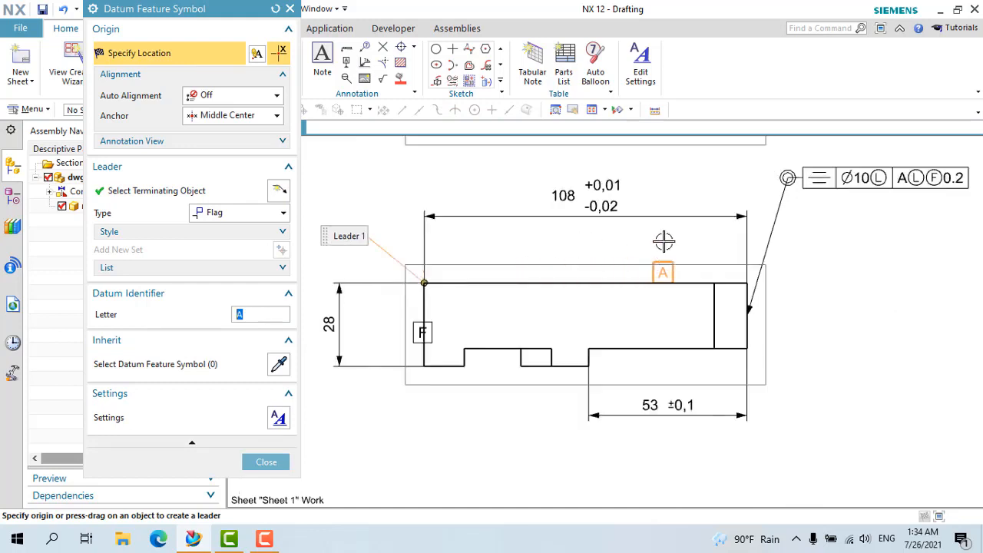
left_click(676, 277)
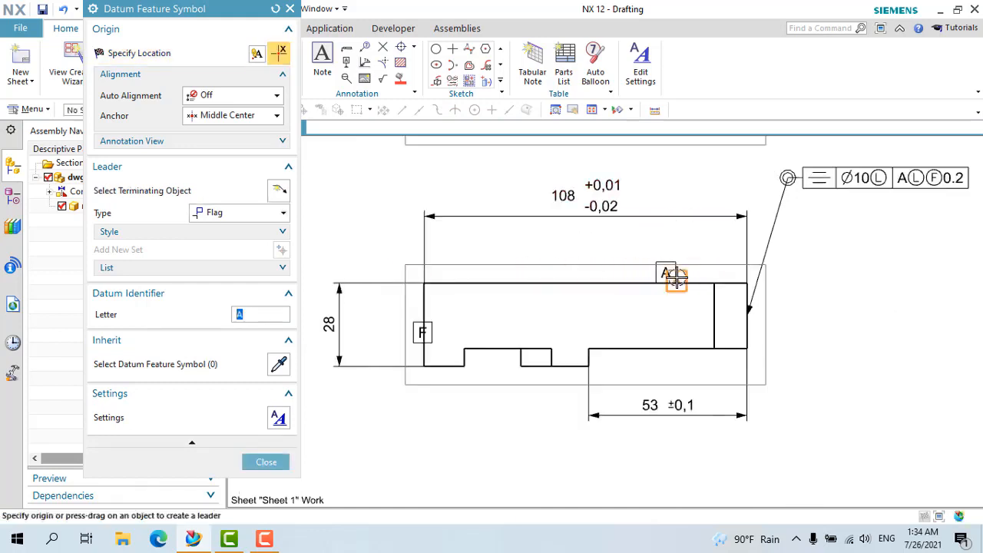
middle_click(665, 258)
Shift the Flag-leader datum symbol A along the upper edge and delete it
left_click(666, 266)
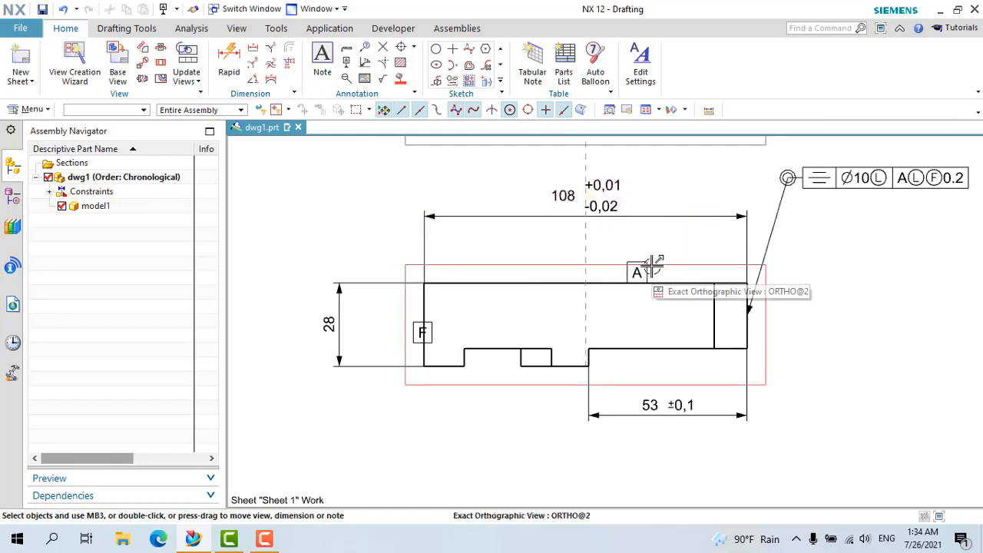
left_click(650, 267)
key("Delete")
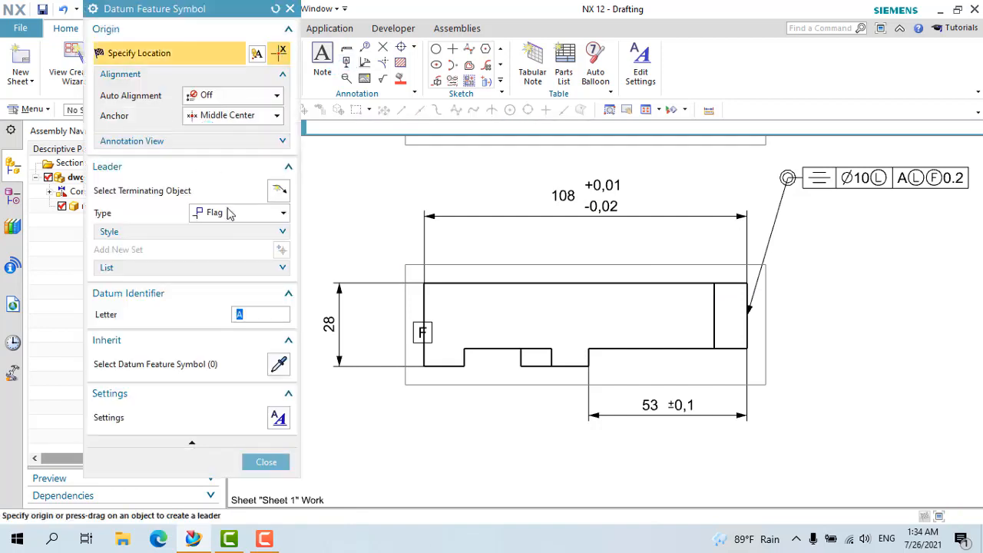
Add a datum feature symbol A with a Datum leader attached to the lower view's upper edge, placed just above it
left_click(229, 213)
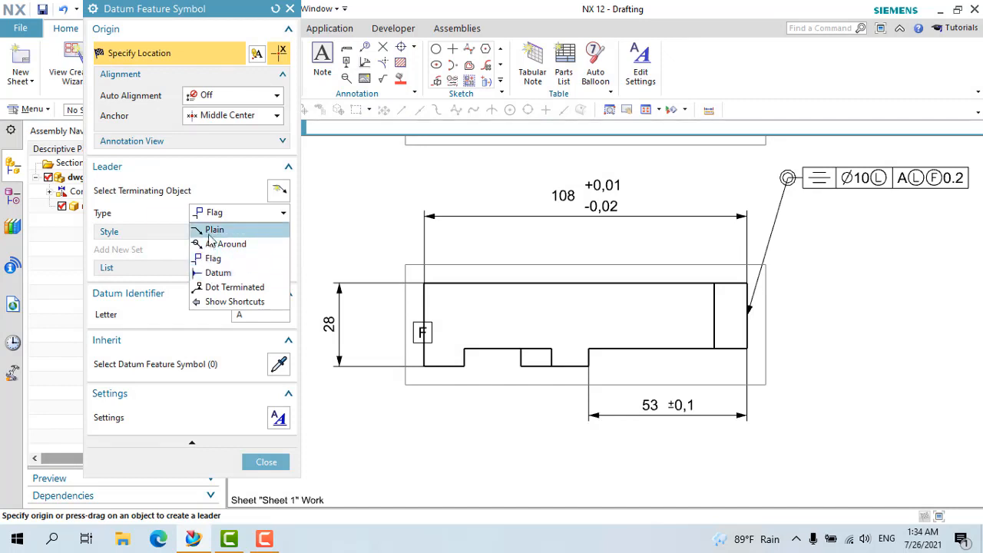
left_click(269, 195)
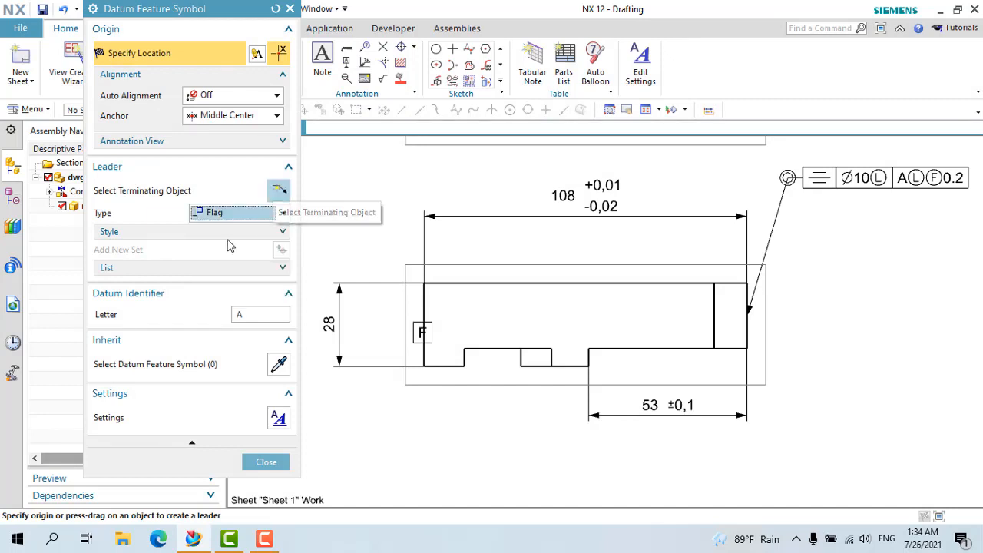
left_click(247, 219)
left_click(221, 275)
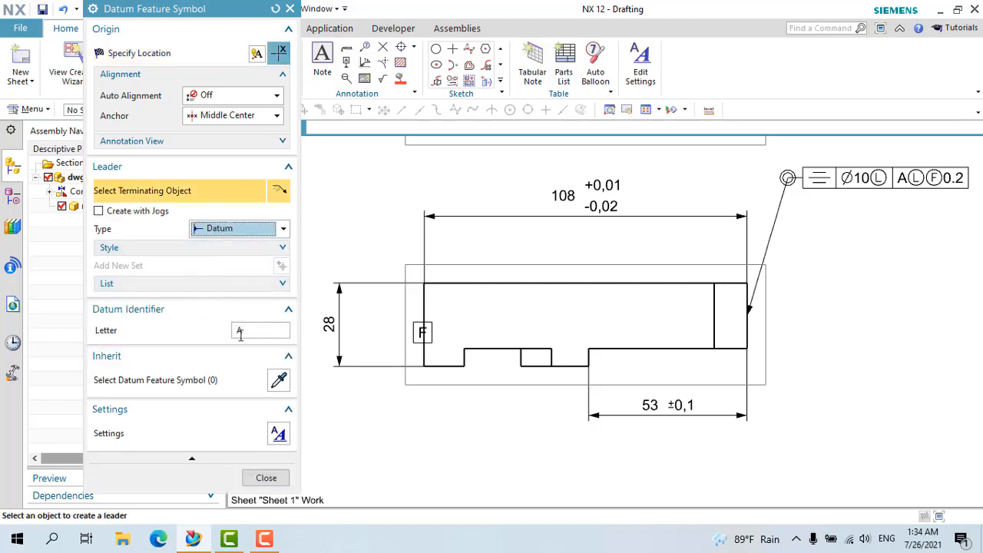
left_click(566, 282)
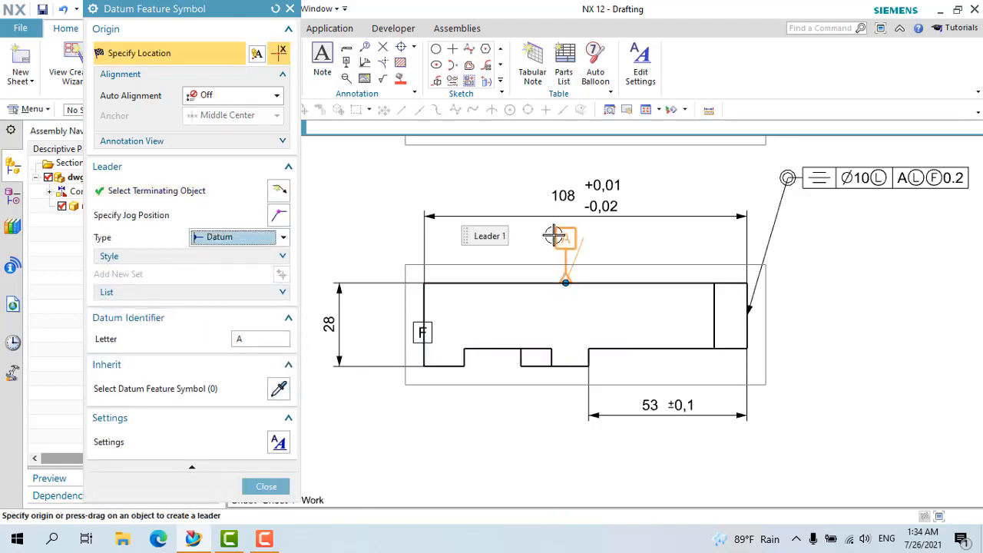
left_click(561, 235)
Try to attach a datum feature symbol with letter D to the upper edge beside symbol A, and delete the misplaced symbol
scroll(575, 214, "up", 2)
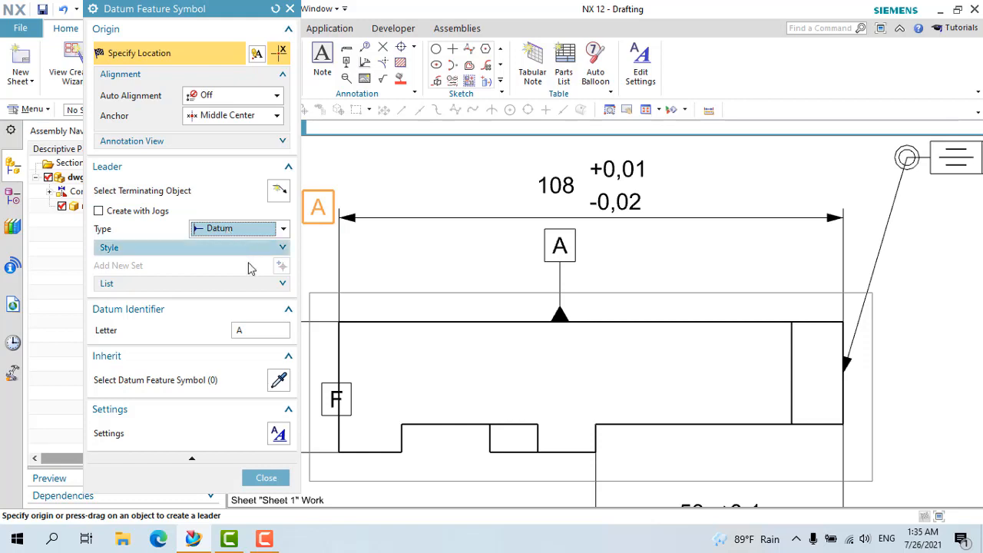
left_click_drag(255, 334, 180, 339)
type("D")
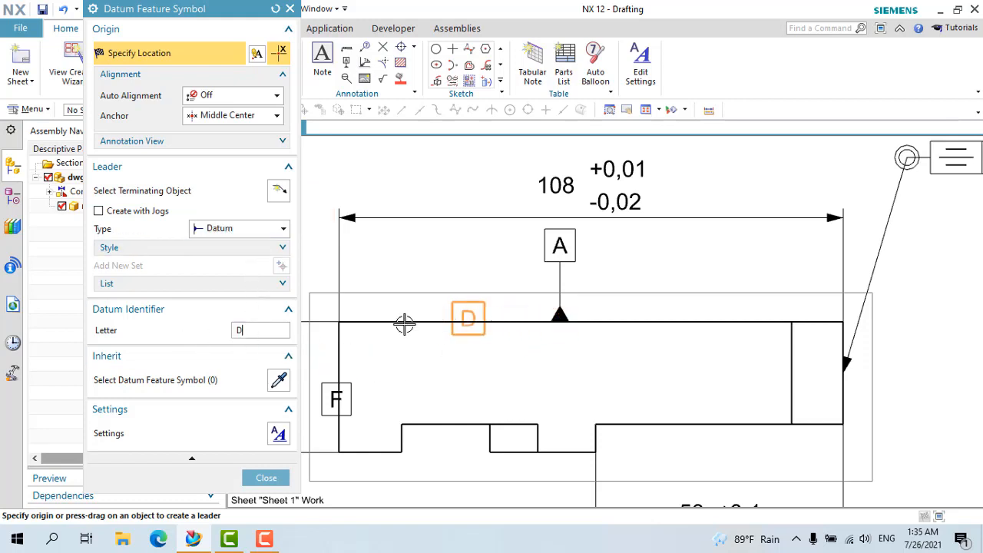
left_click_drag(487, 321, 459, 265)
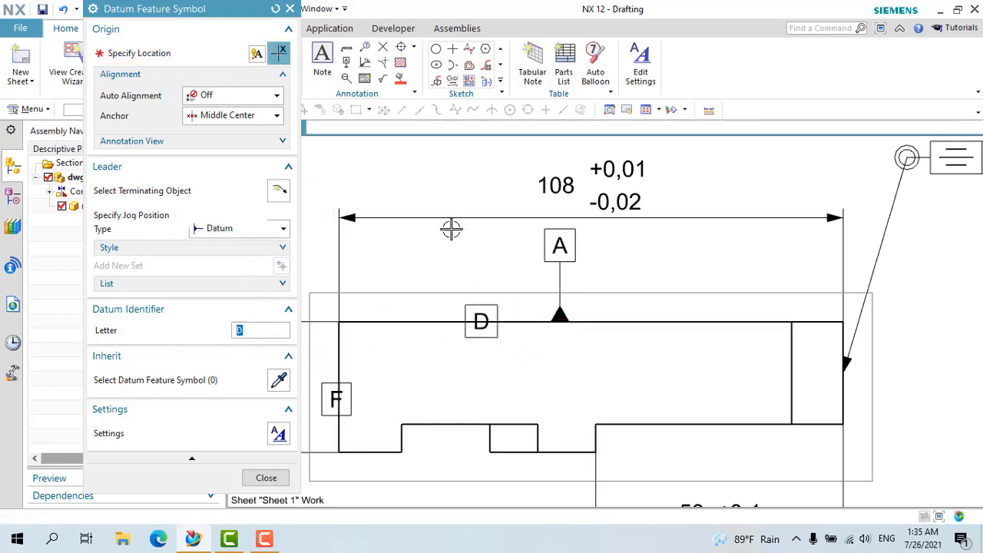
left_click(282, 198)
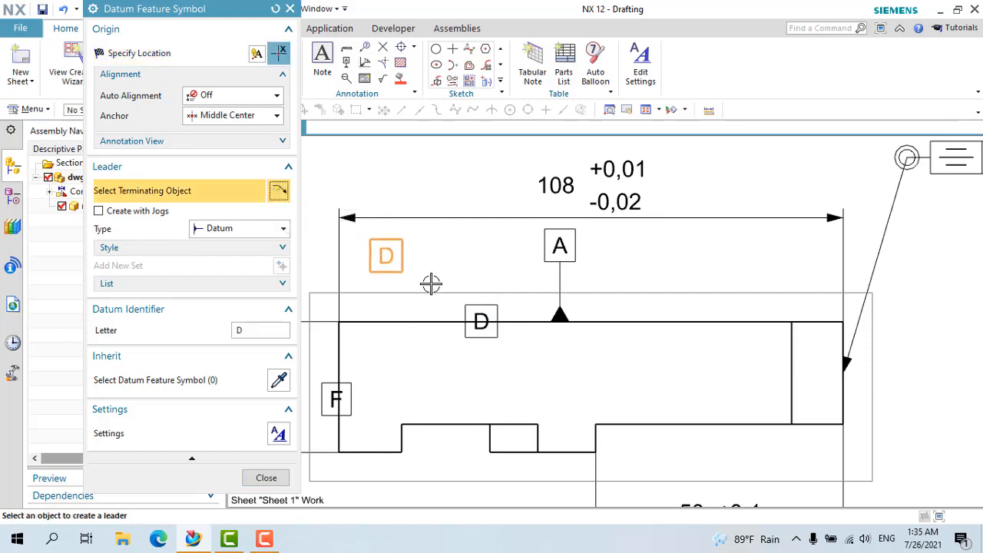
key("Escape")
left_click(476, 315)
key("Delete")
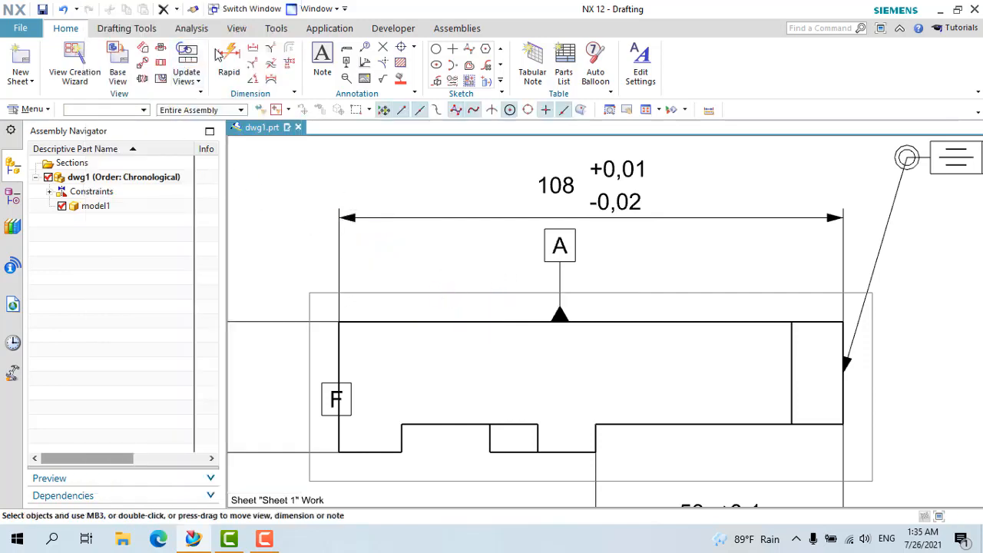
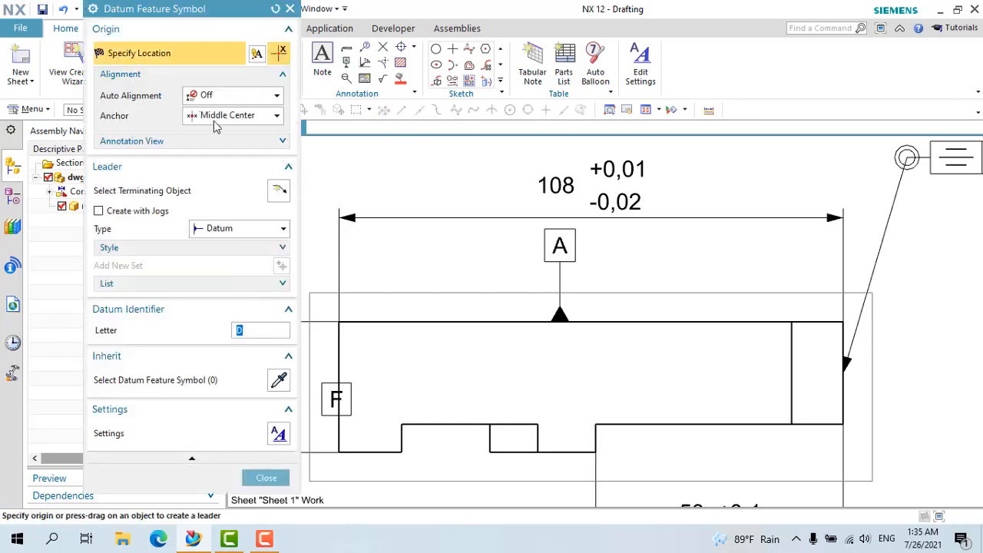
Add a datum feature symbol C with a Datum leader on the lower view's upper edge, left of symbol A
left_click(280, 190)
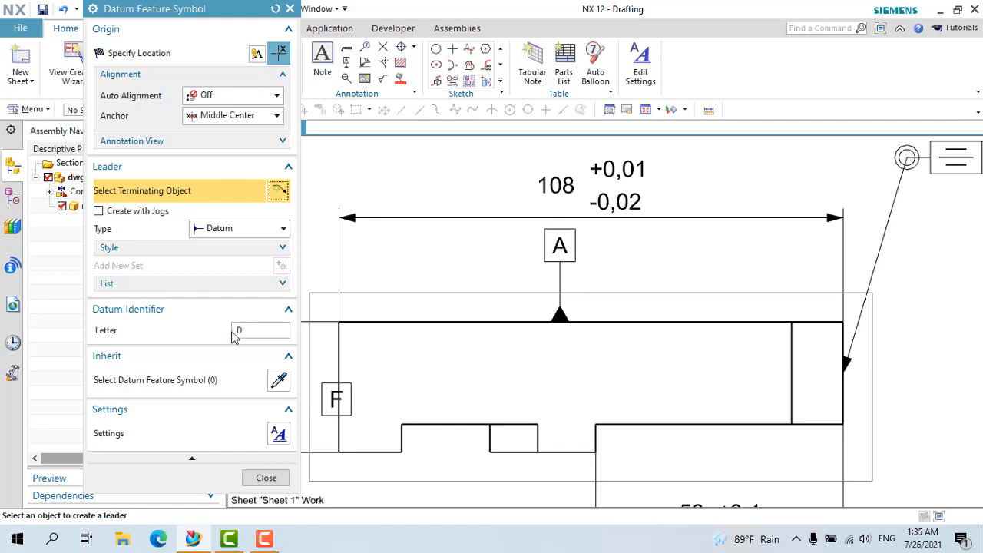
type("C")
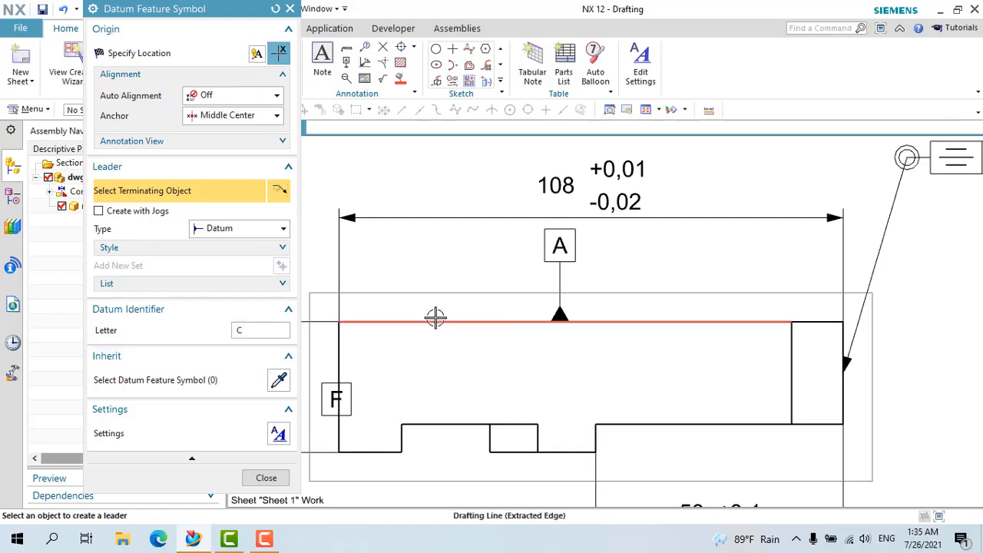
left_click(435, 317)
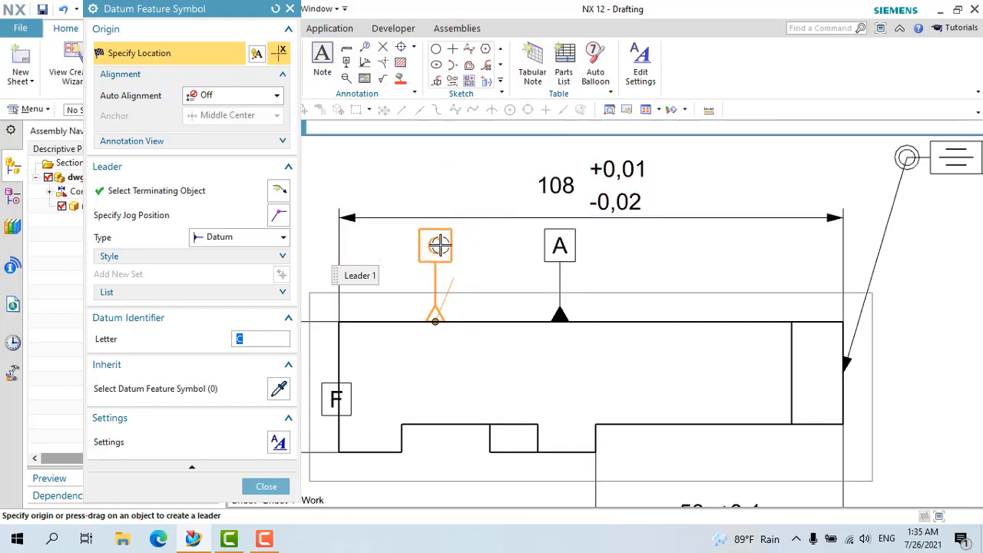
left_click(442, 246)
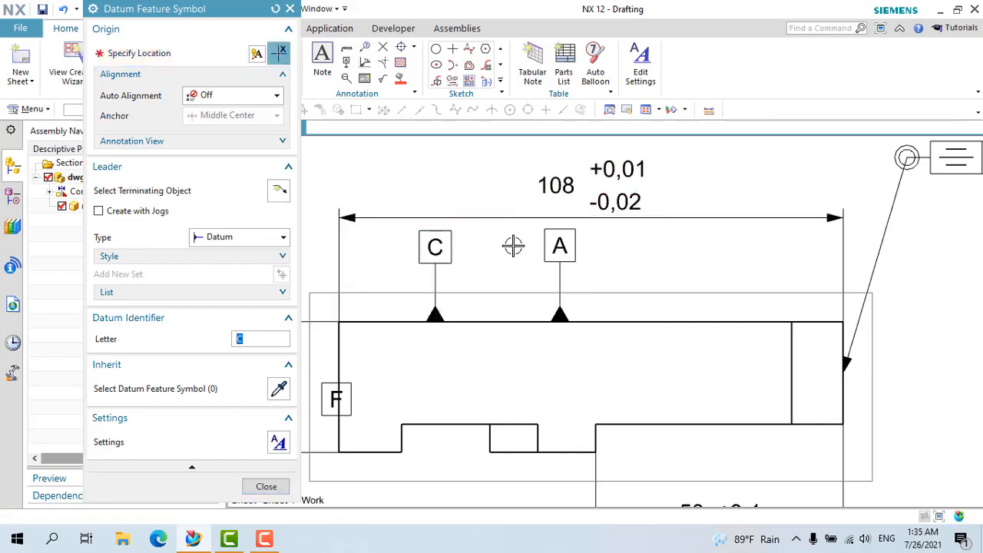
key("Escape")
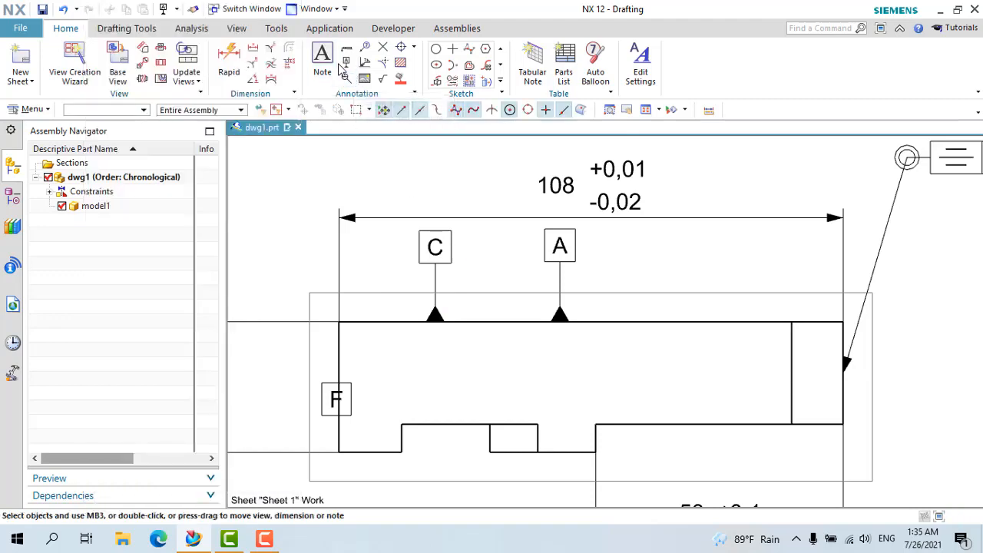
Start a new datum feature symbol with a Datum leader and set its letter to B
left_click(348, 65)
scroll(482, 213, "down", 10)
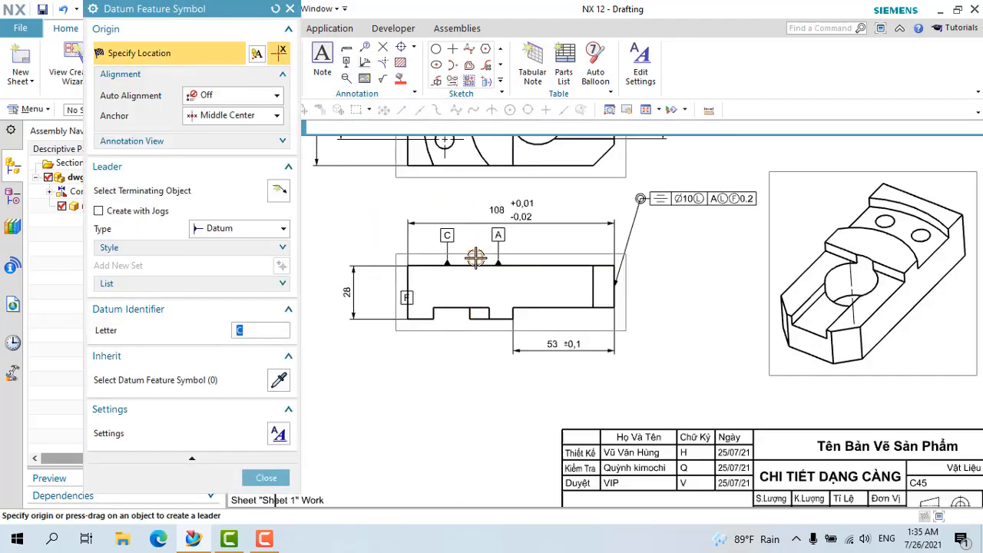
scroll(535, 187, "up", 5)
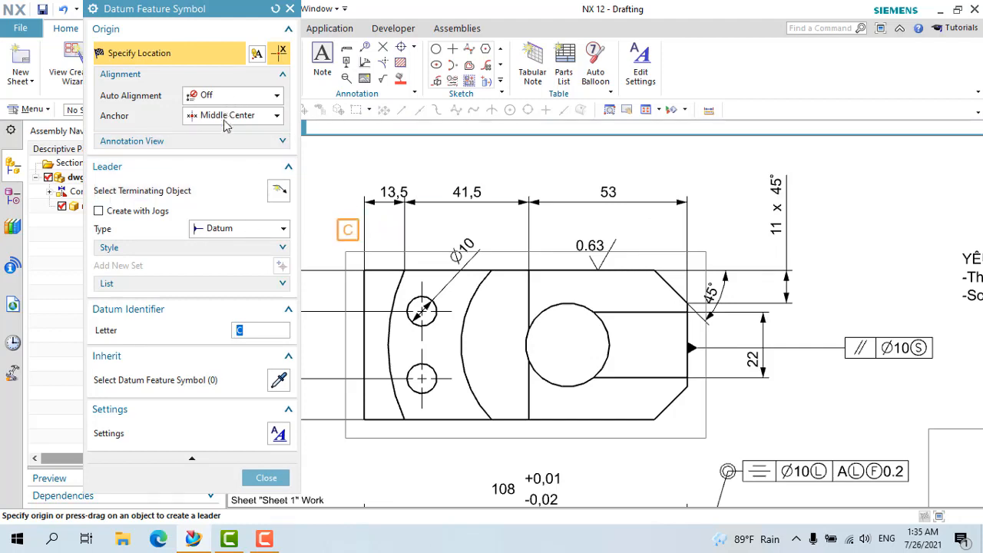
left_click(278, 192)
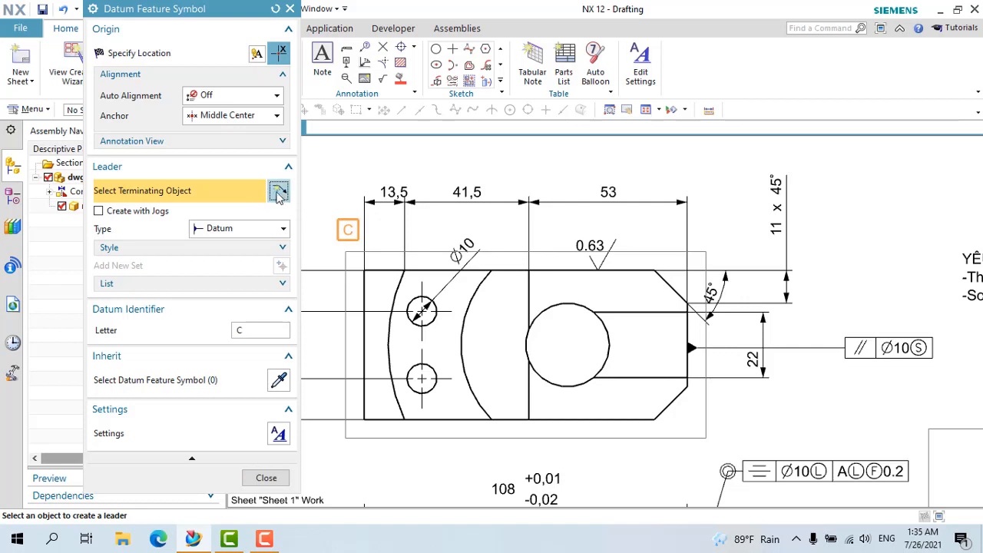
left_click(248, 228)
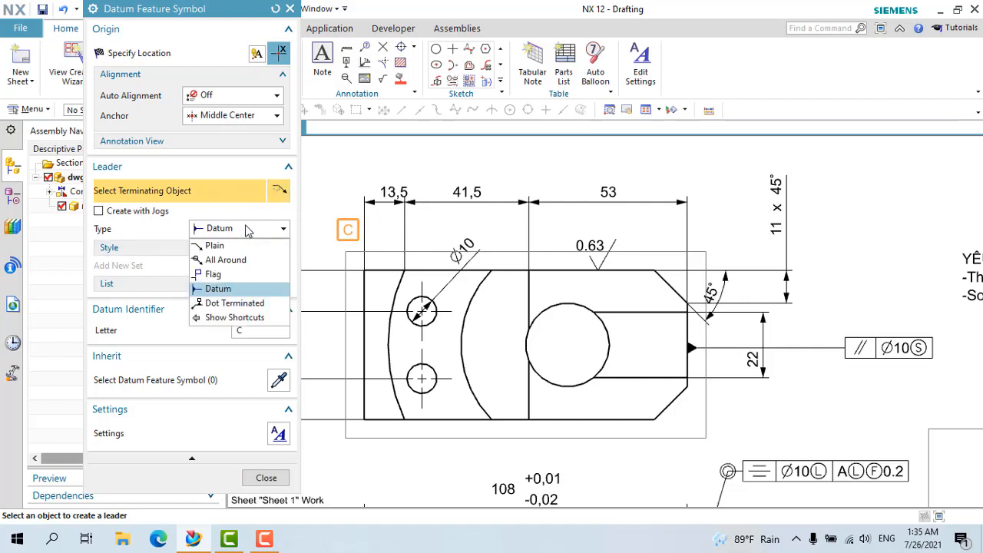
left_click(216, 295)
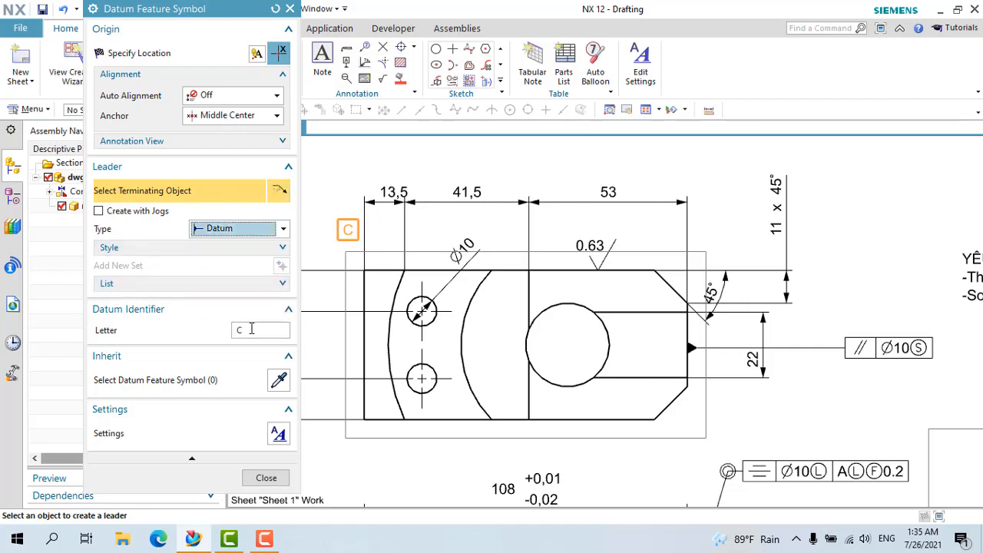
left_click_drag(251, 330, 134, 333)
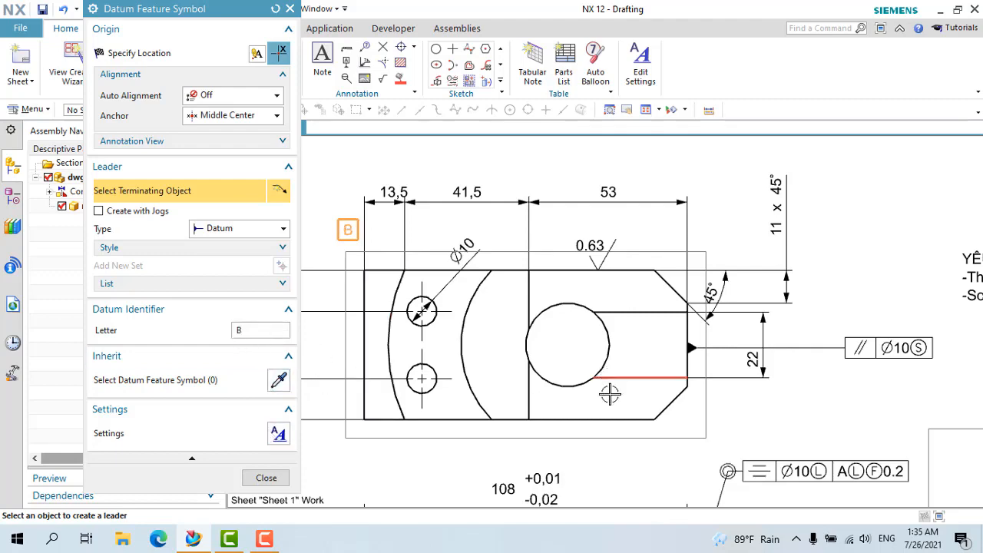
Attach datum symbol B to the upper view's upper edge, left of the 0.63 roughness symbol, and place it just above and right of its leader
scroll(610, 393, "down", 3)
scroll(510, 316, "up", 5)
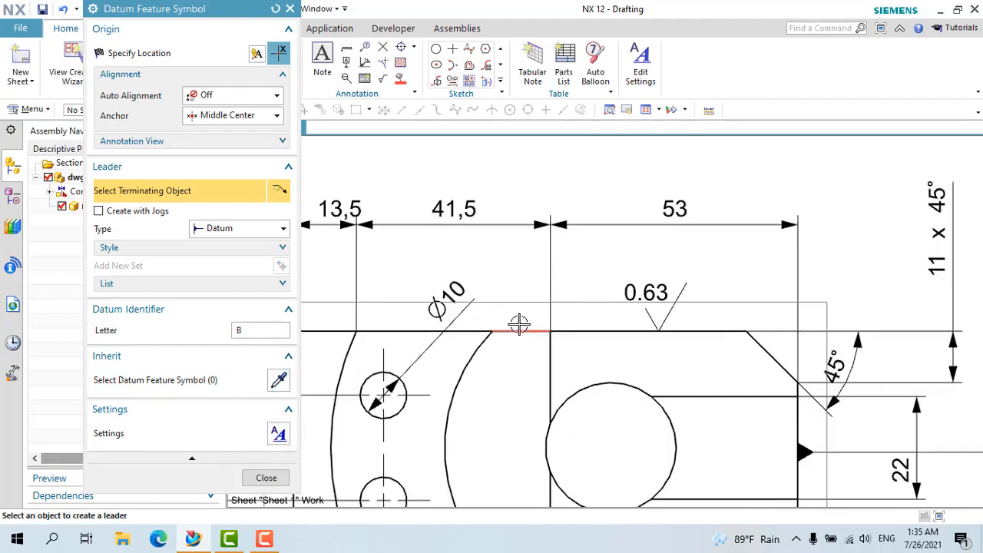
left_click(519, 326)
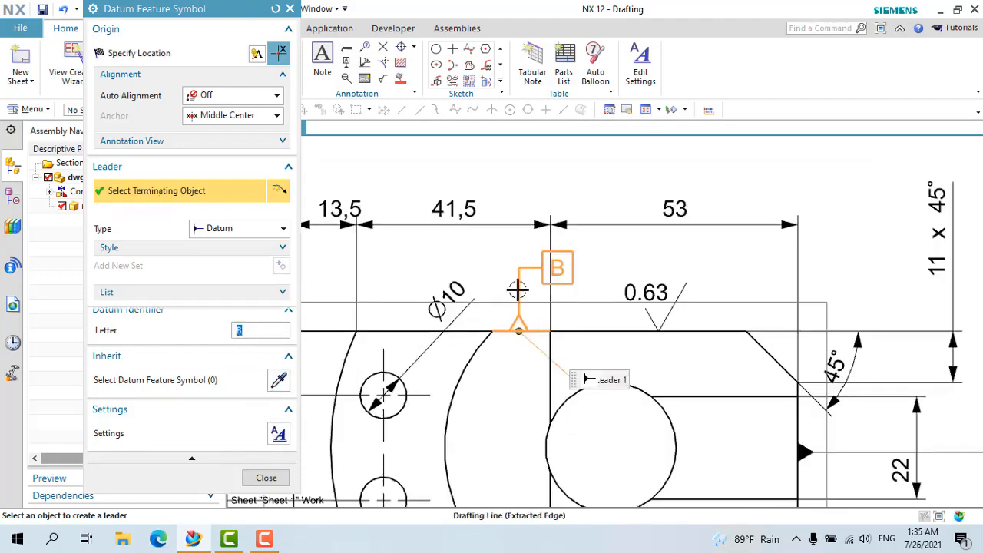
left_click(609, 265)
middle_click(494, 268)
scroll(494, 268, "down", 2)
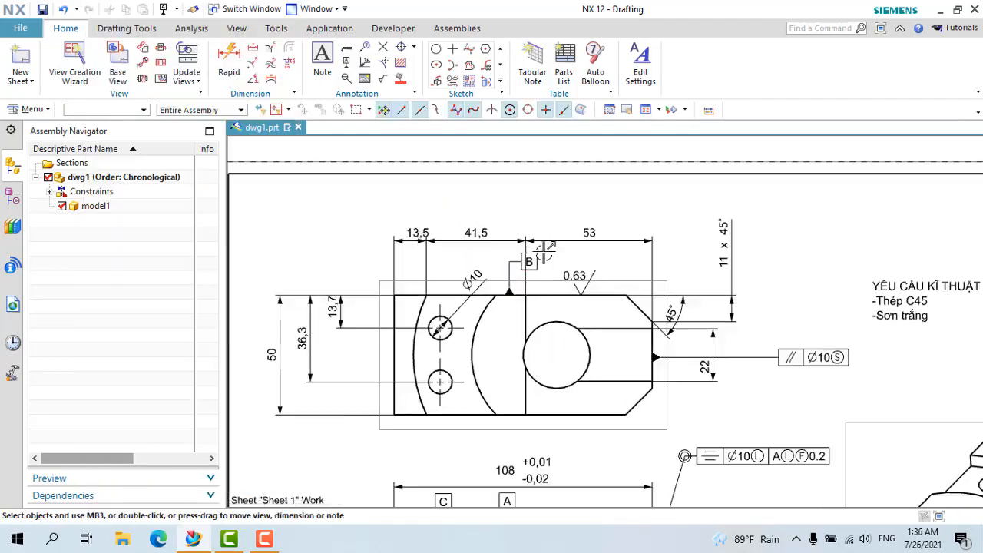
scroll(518, 258, "up", 2)
scroll(518, 256, "down", 1)
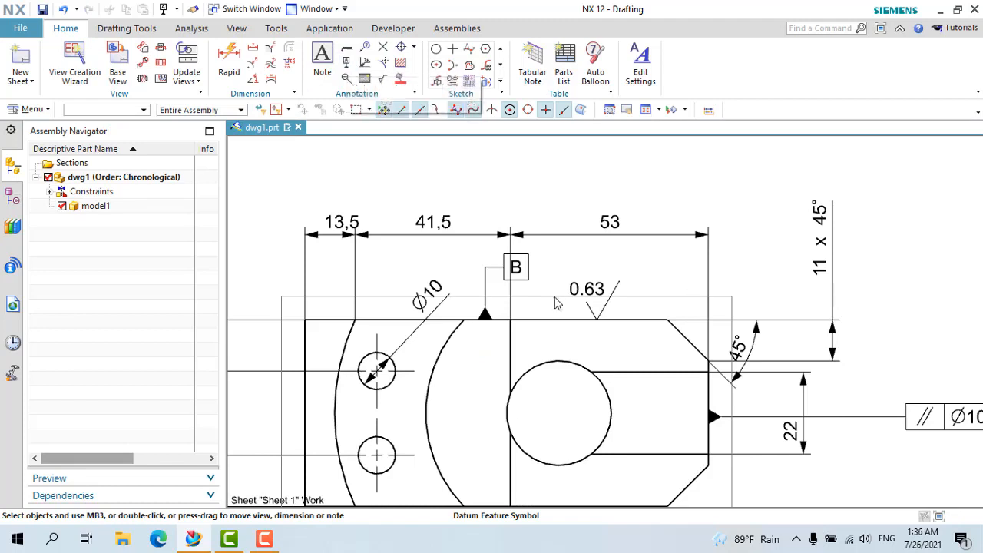
Place a Point-type datum target A1 on the lower-right chamfer of the upper view
left_click(346, 79)
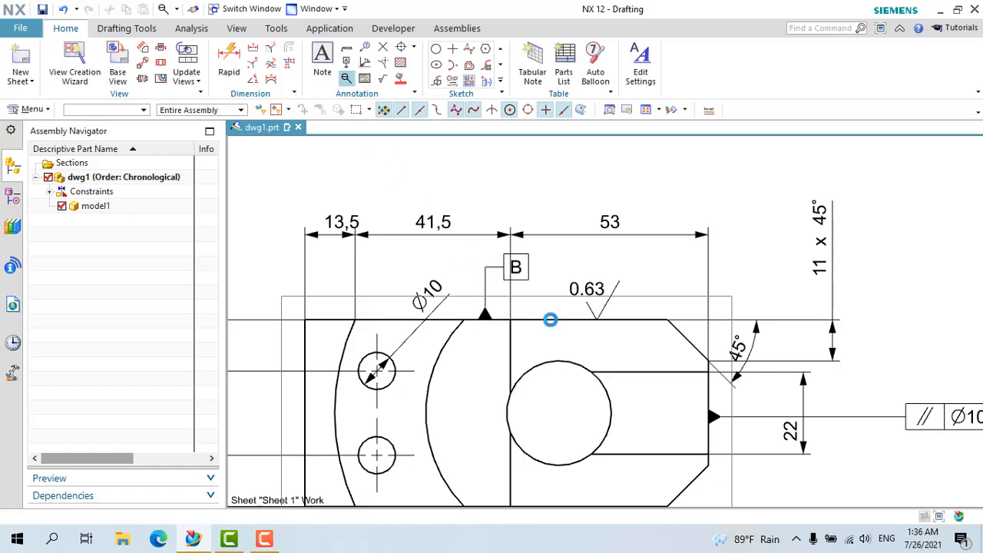
scroll(623, 341, "up", 3)
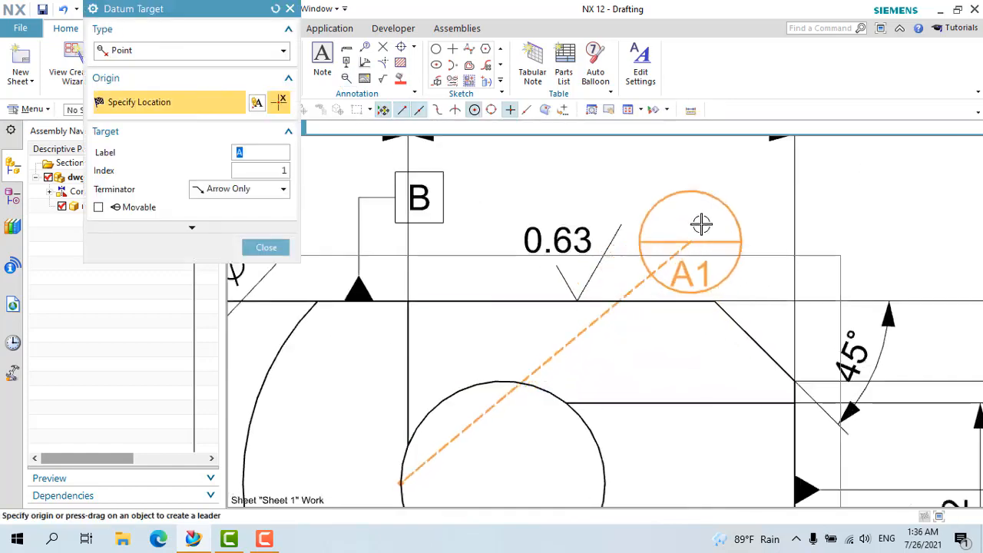
scroll(567, 345, "down", 5)
scroll(786, 382, "down", 3)
scroll(681, 367, "up", 4)
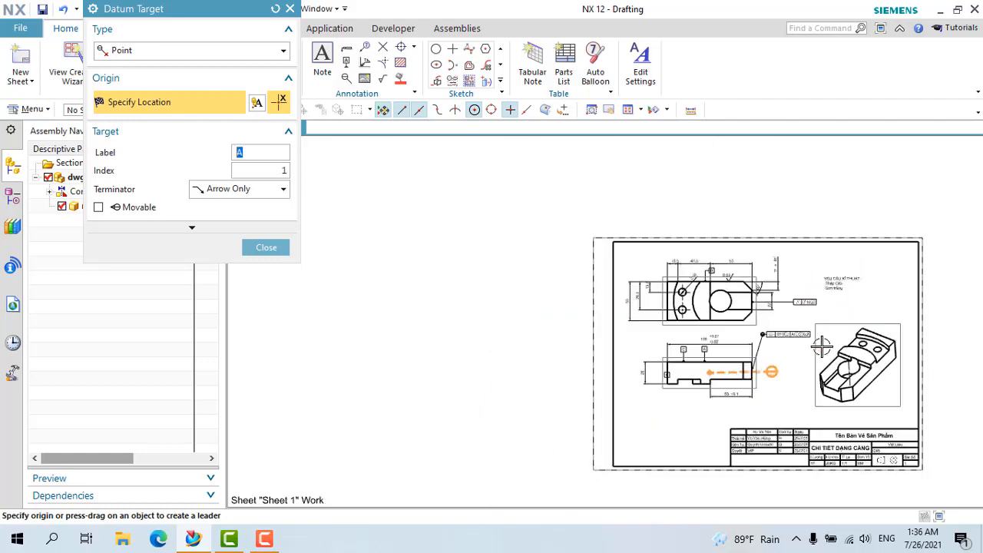
scroll(845, 302, "down", 3)
scroll(848, 294, "up", 5)
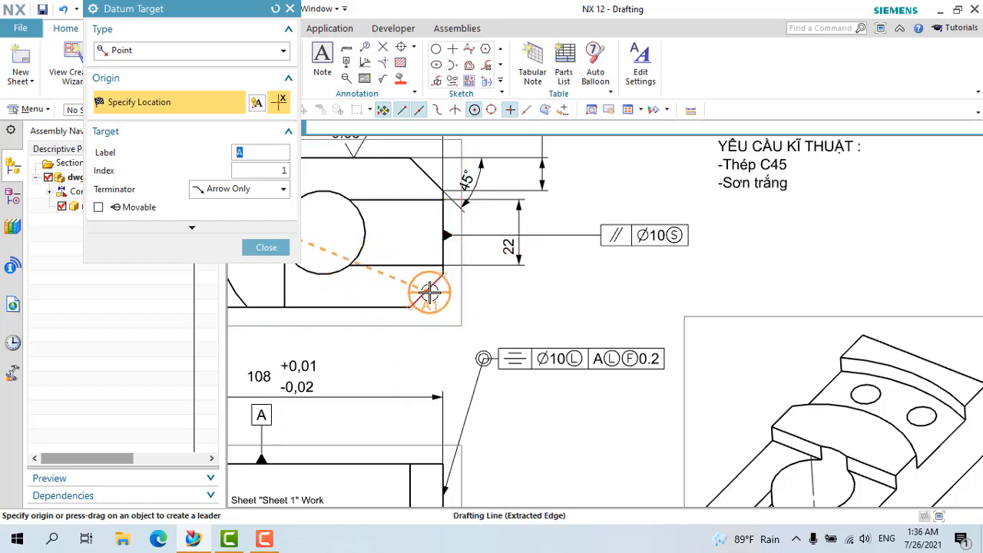
left_click(428, 291)
key("Escape")
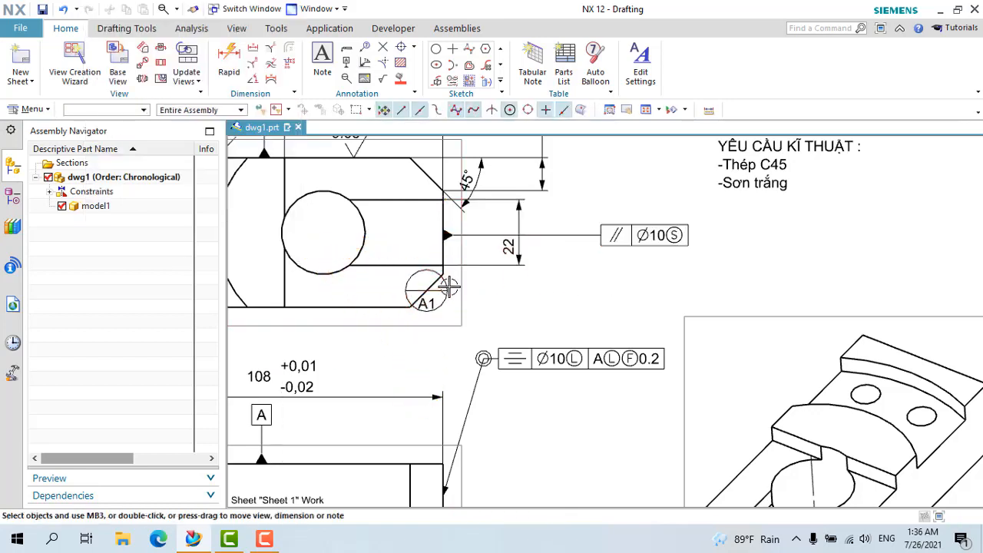
Delete the datum target A1 from the upper view's chamfer
left_click_drag(446, 288, 573, 302)
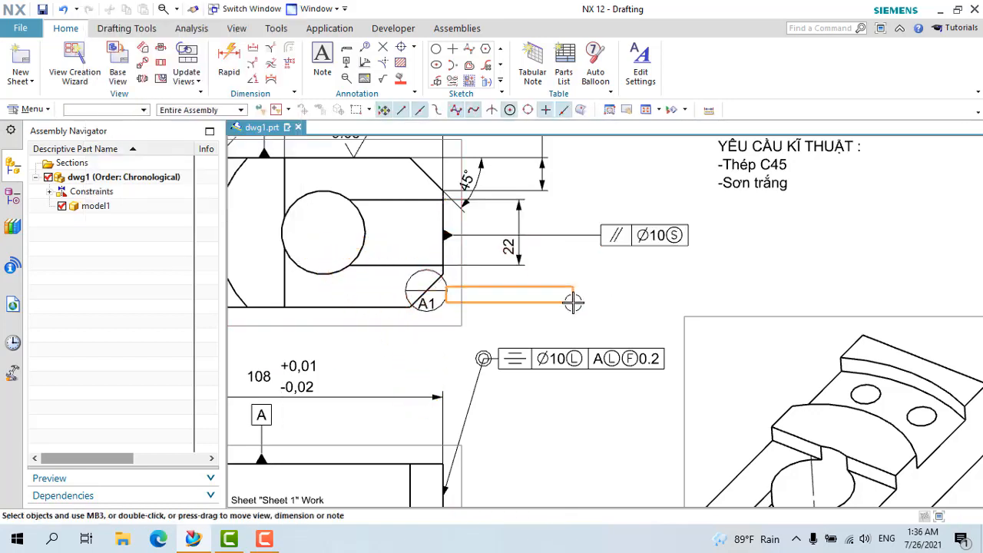
left_click(443, 279)
key("Delete")
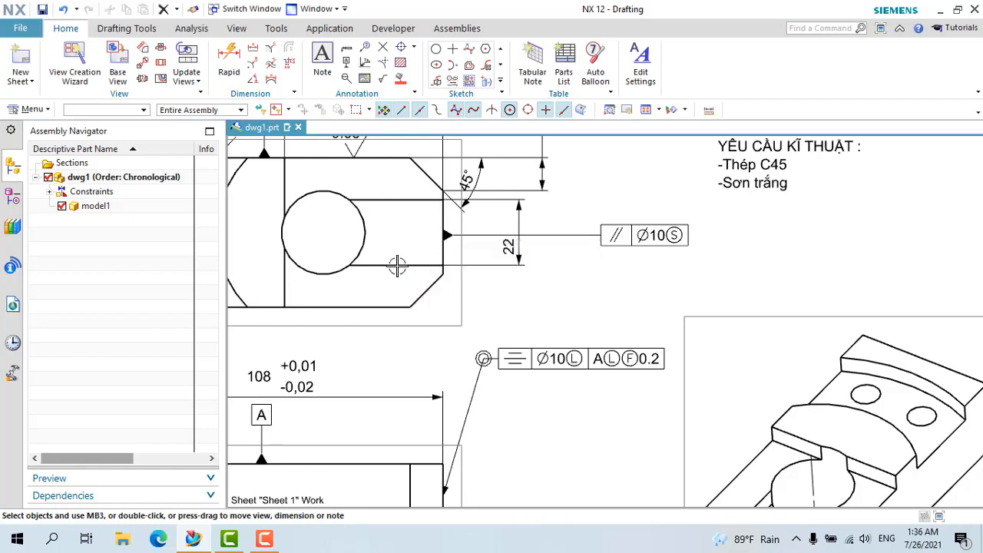
Set up a point datum target with label A, index 1 and an X terminator for the upper view
left_click(345, 80)
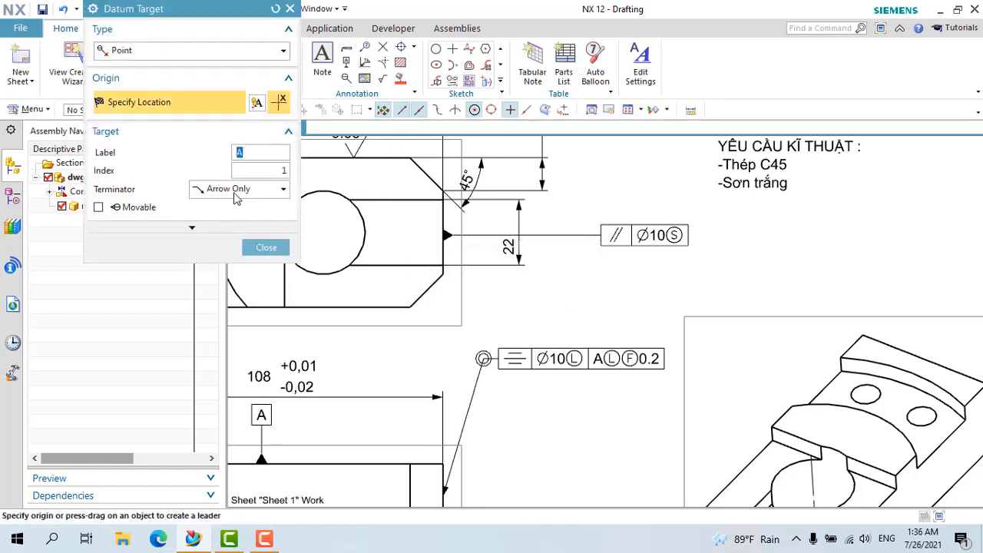
left_click(237, 192)
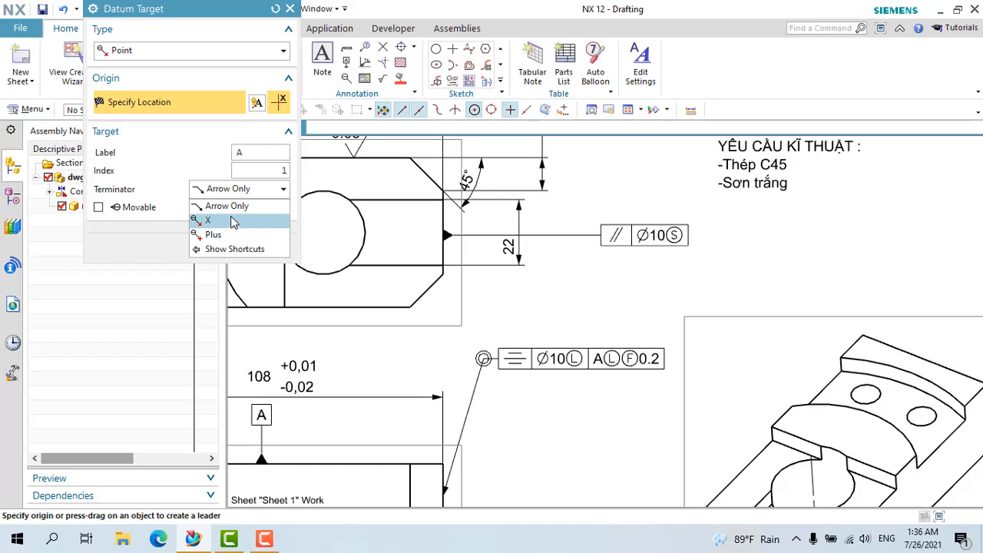
left_click(234, 222)
left_click(271, 152)
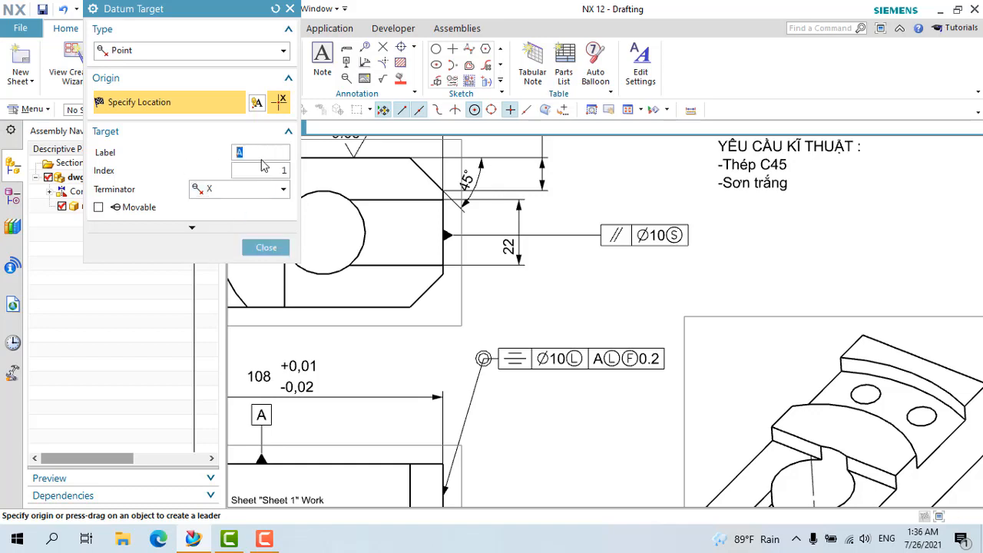
left_click_drag(303, 197, 491, 303)
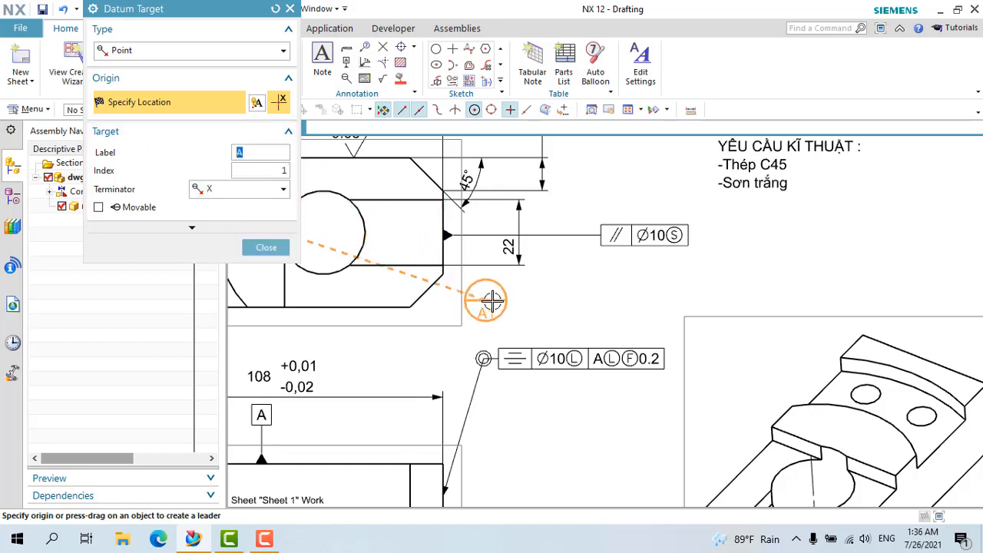
scroll(492, 371, "down", 2)
scroll(503, 392, "down", 2)
scroll(483, 355, "up", 2)
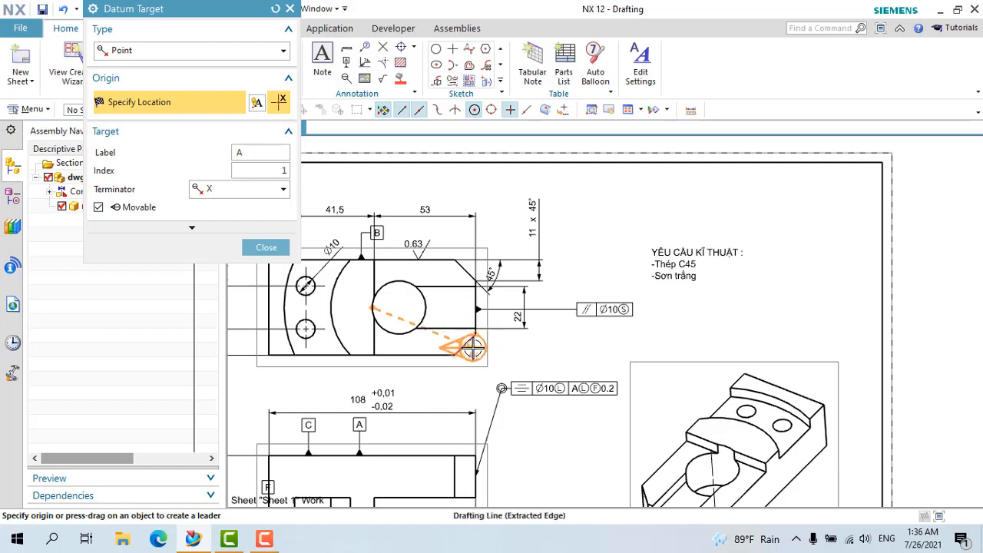
Place the non-movable datum target with a Plus terminator on the lower right corner of the upper view, and delete it
left_click(99, 207)
left_click(214, 193)
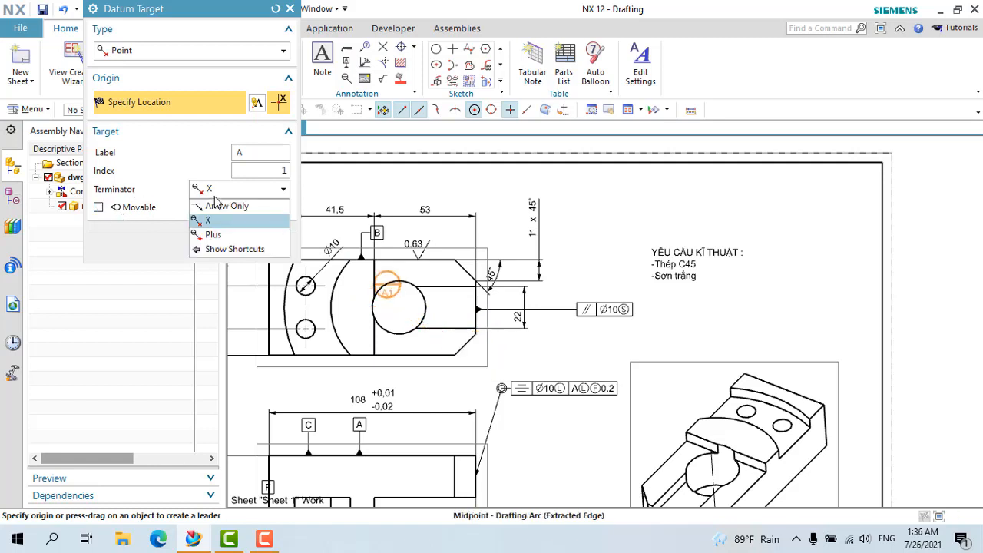
left_click(213, 236)
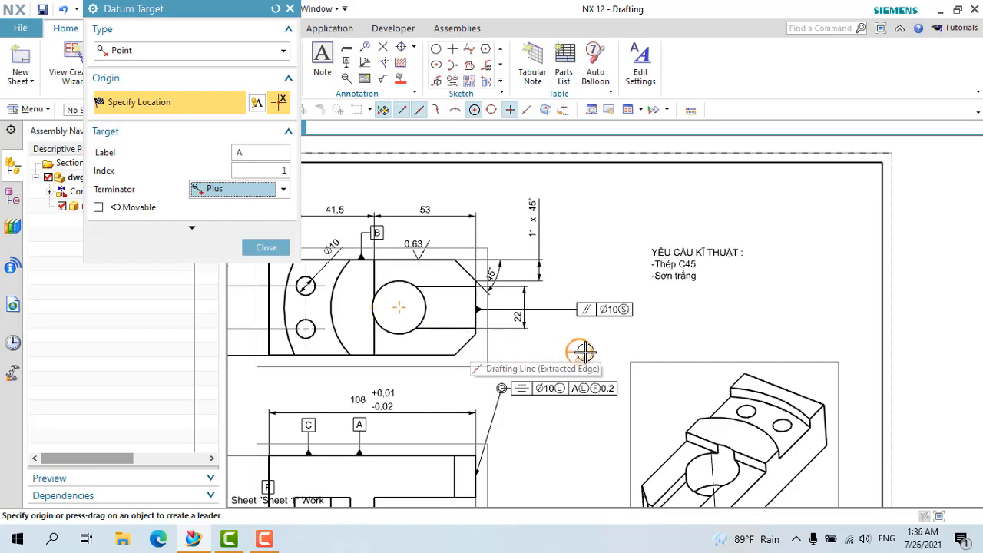
left_click(478, 337)
key("Escape")
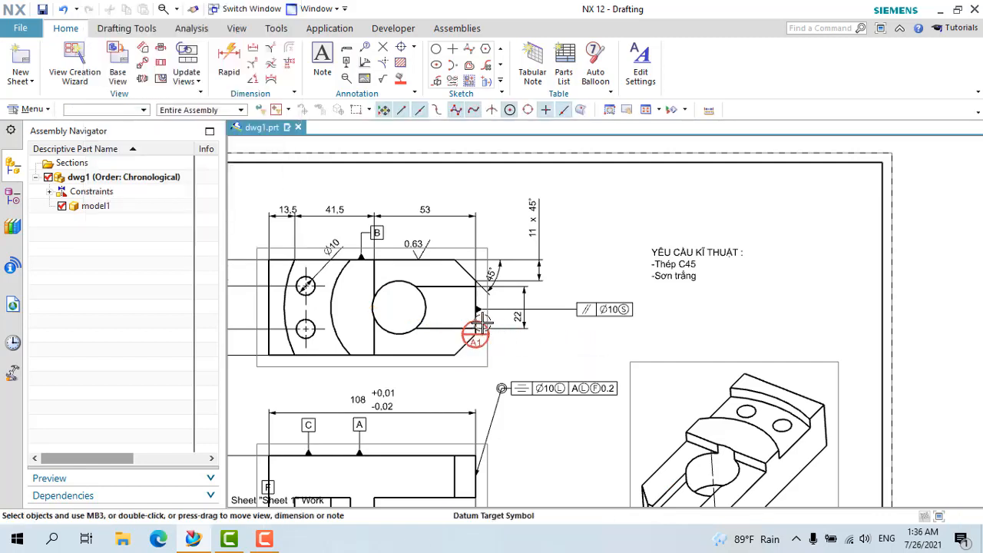
left_click(482, 323)
key("Delete")
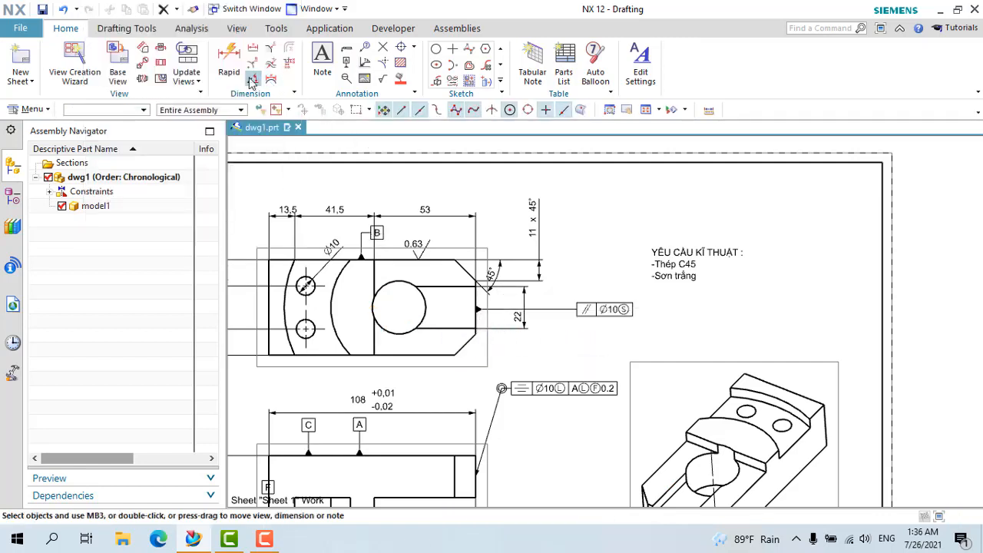
Try placing datum target A1 with a Plus terminator beside the upper view's 22 dimension, and delete it
left_click(341, 79)
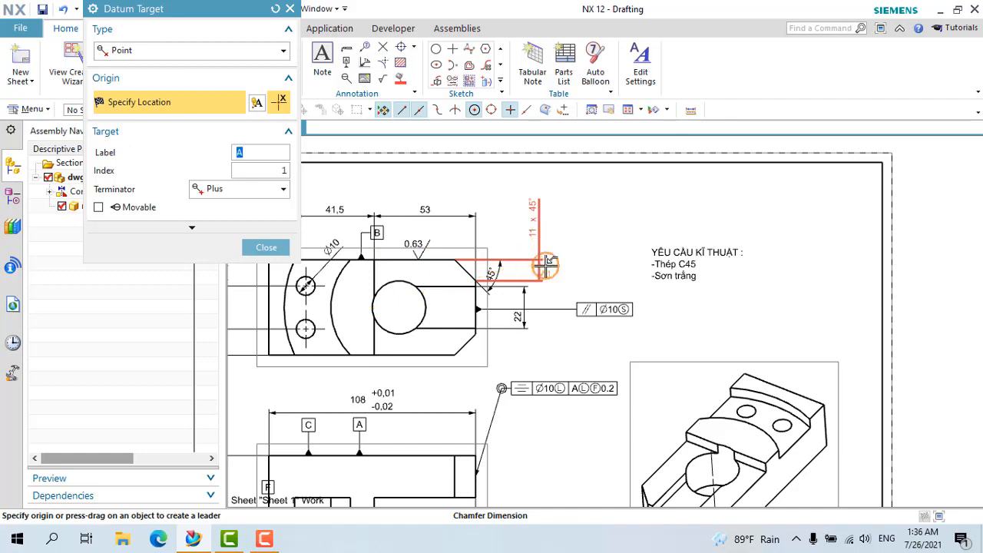
left_click_drag(482, 307, 536, 353)
scroll(564, 350, "up", 3)
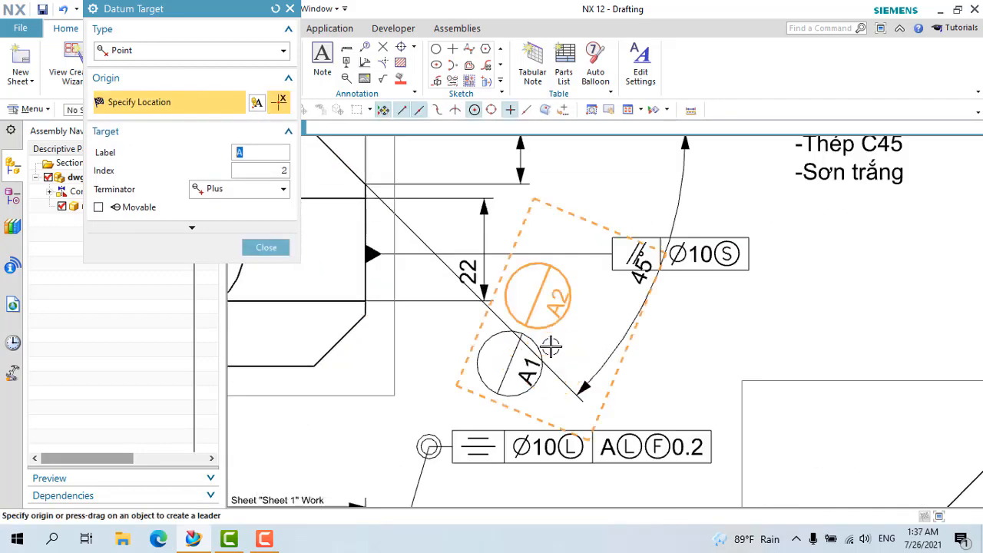
scroll(556, 344, "down", 3)
key("Escape")
left_click(548, 340)
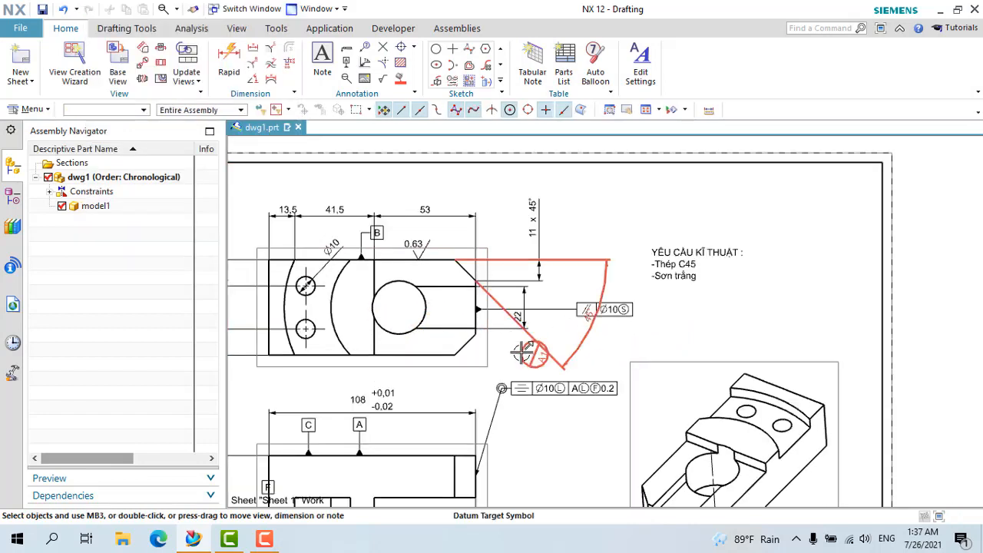
key("Delete")
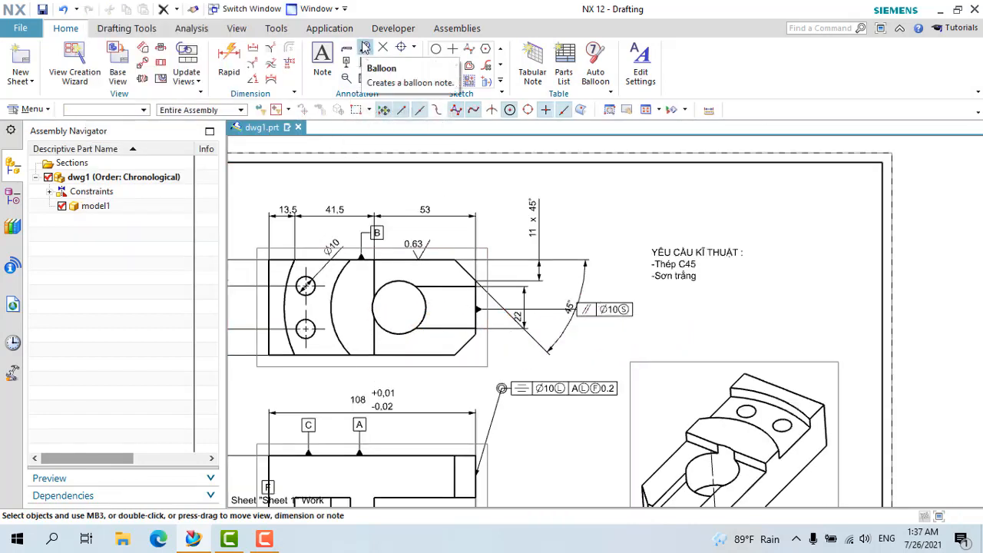
Place a circular balloon with text 1 and no leader on the upper left corner of the lower view
left_click(365, 48)
scroll(499, 195, "down", 5)
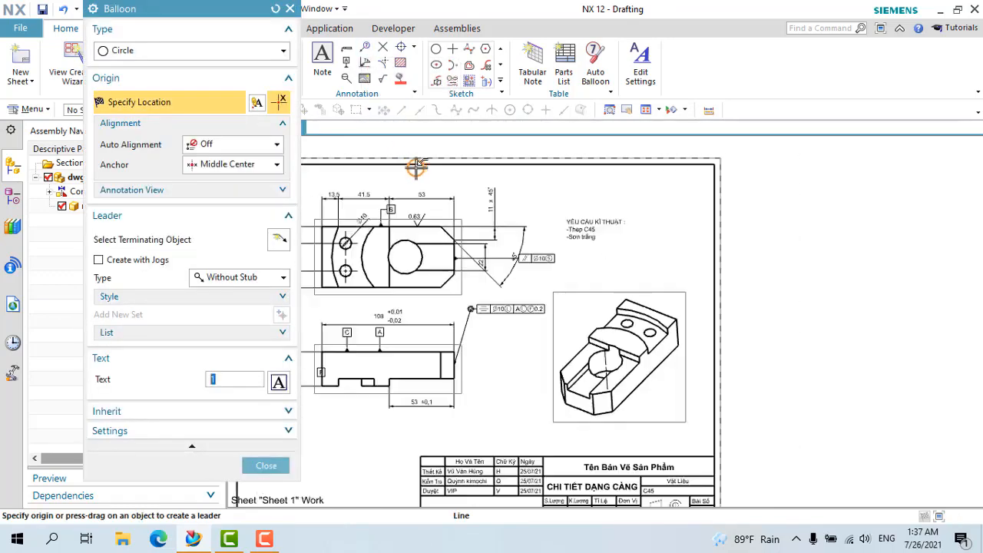
scroll(375, 226, "up", 8)
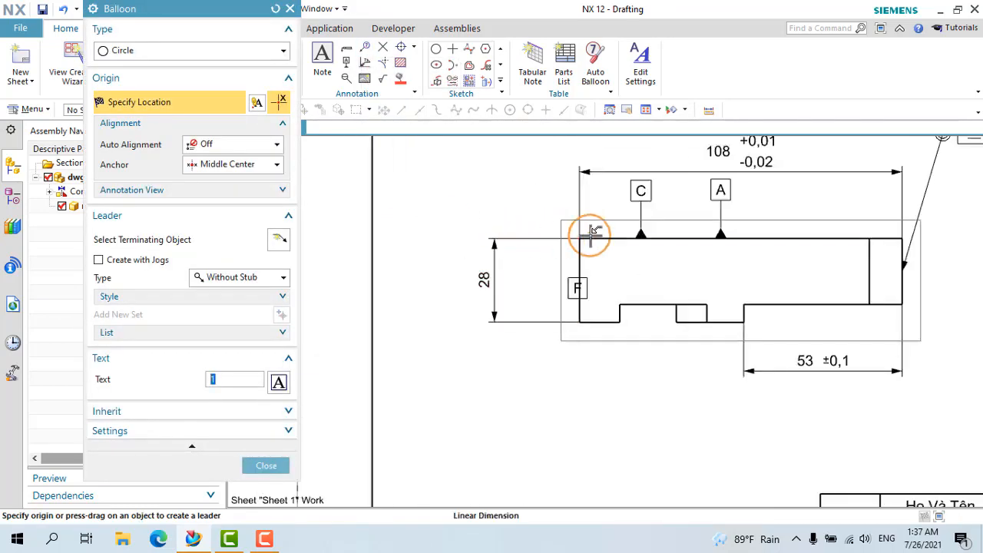
double_click(214, 378)
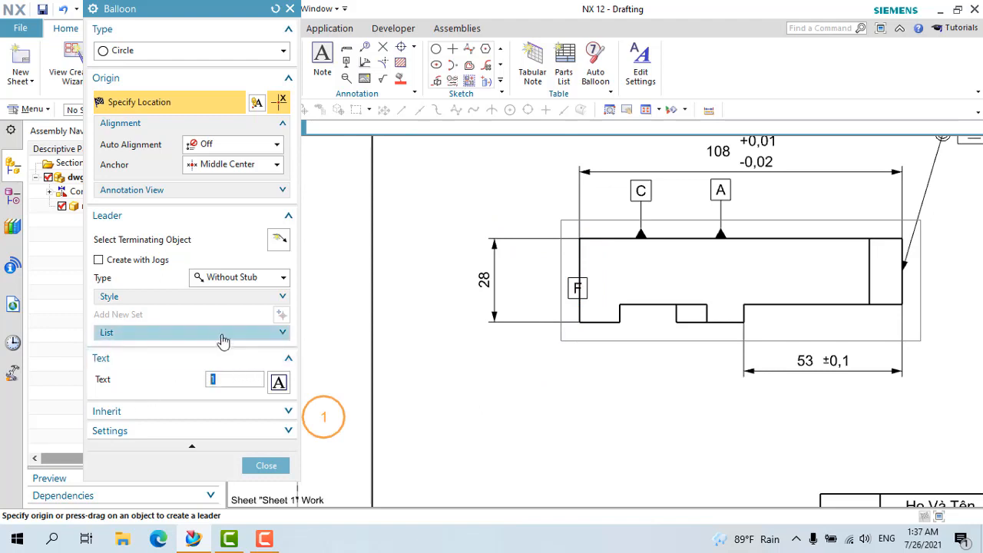
left_click(238, 279)
left_click(218, 323)
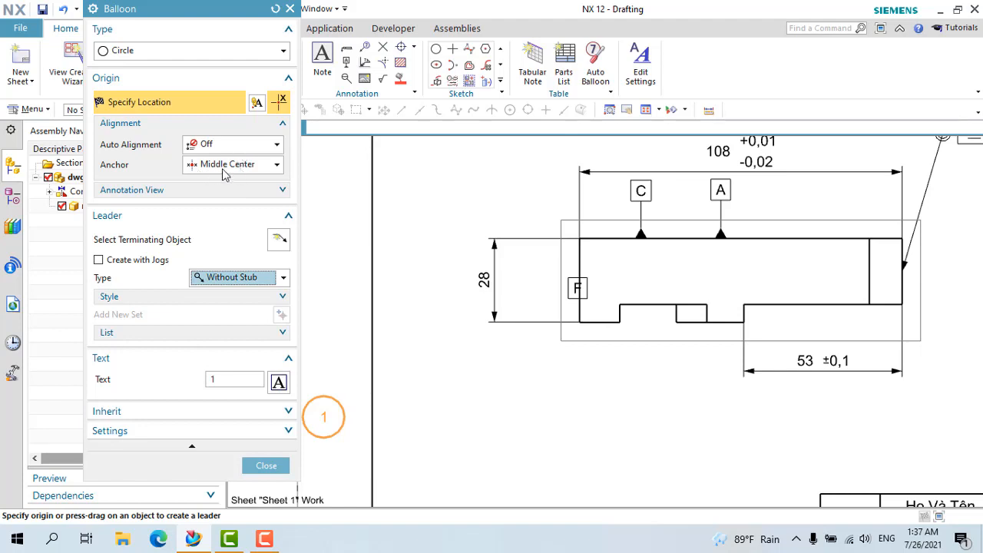
left_click(584, 254)
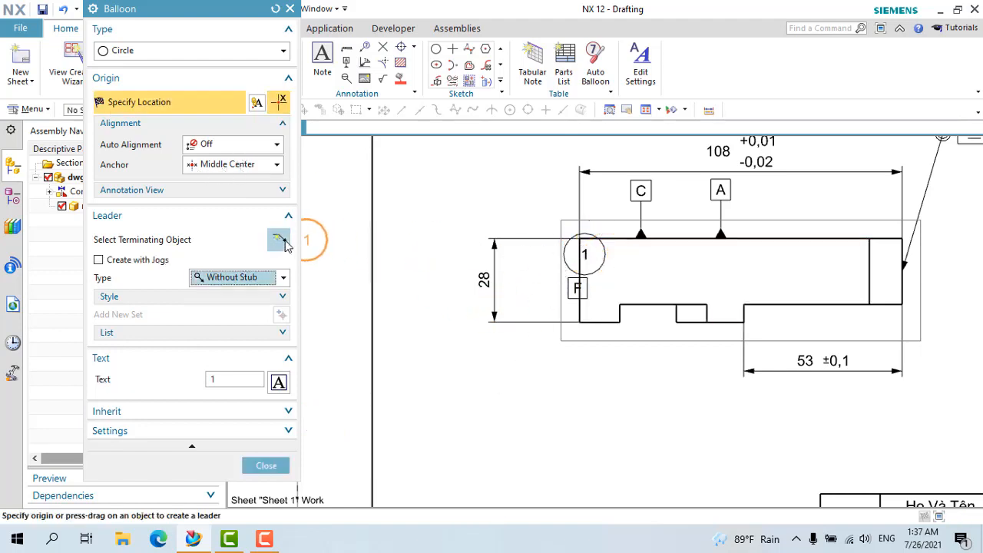
key("Escape")
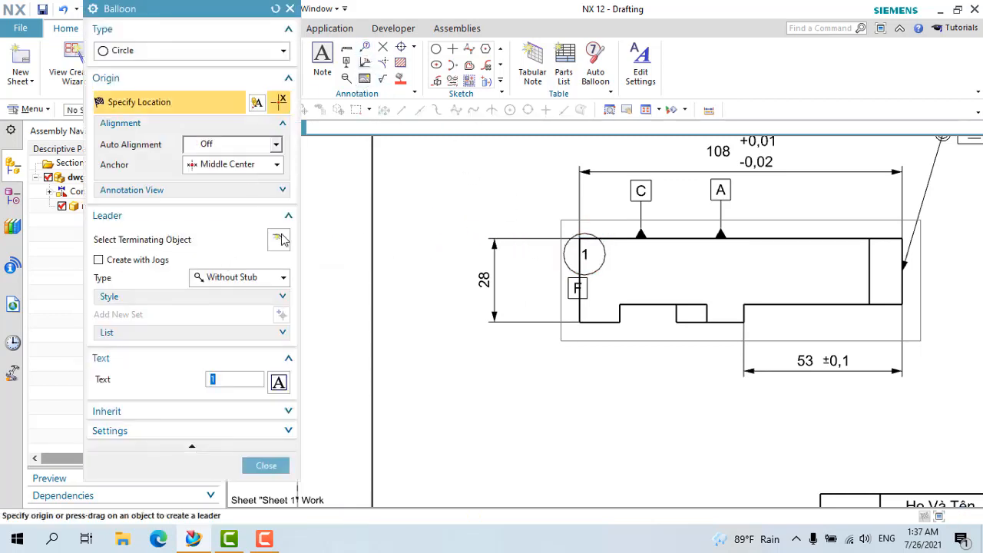
Add a circular balloon 1 below the lower view with a Without Stub leader to its leftmost bottom edge
left_click(288, 239)
left_click(237, 283)
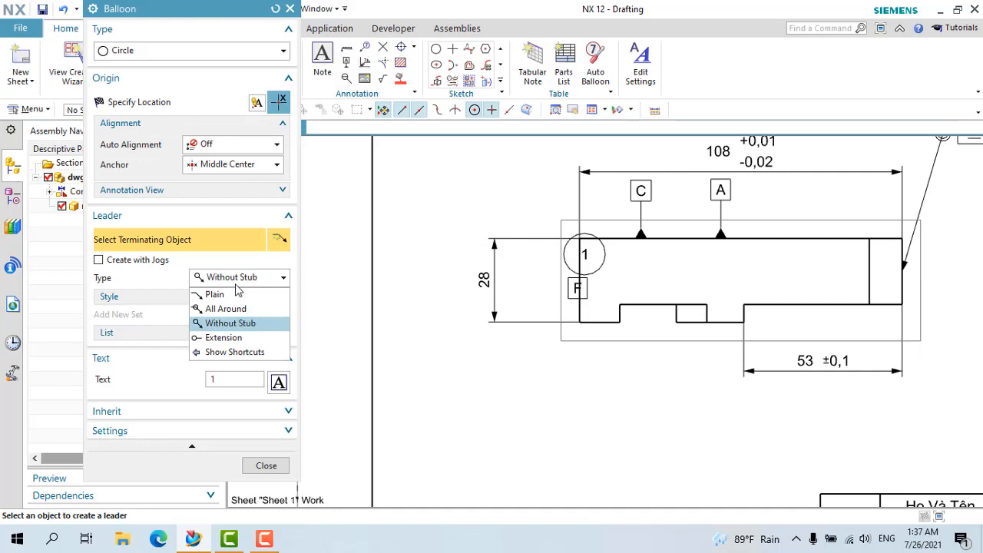
left_click(232, 323)
left_click(599, 321)
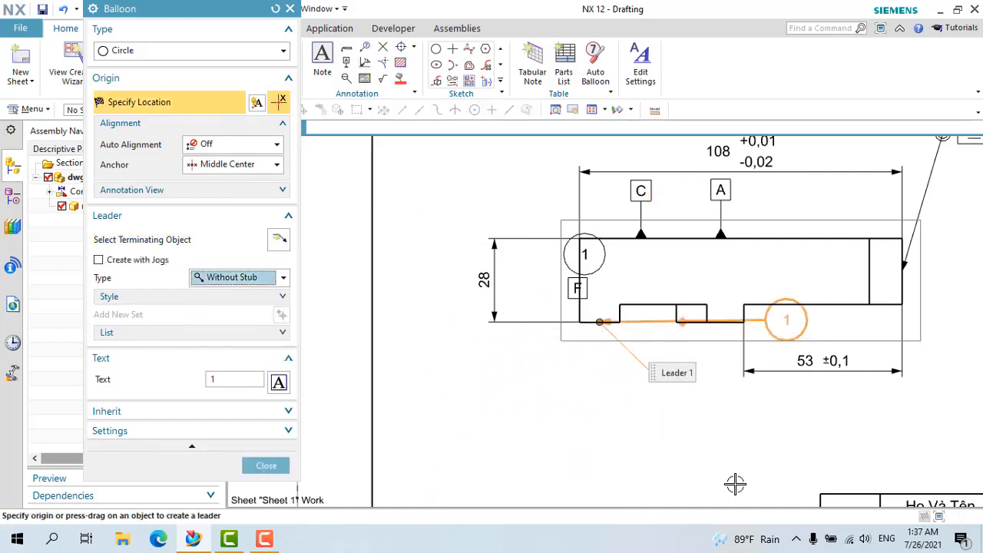
left_click(504, 361)
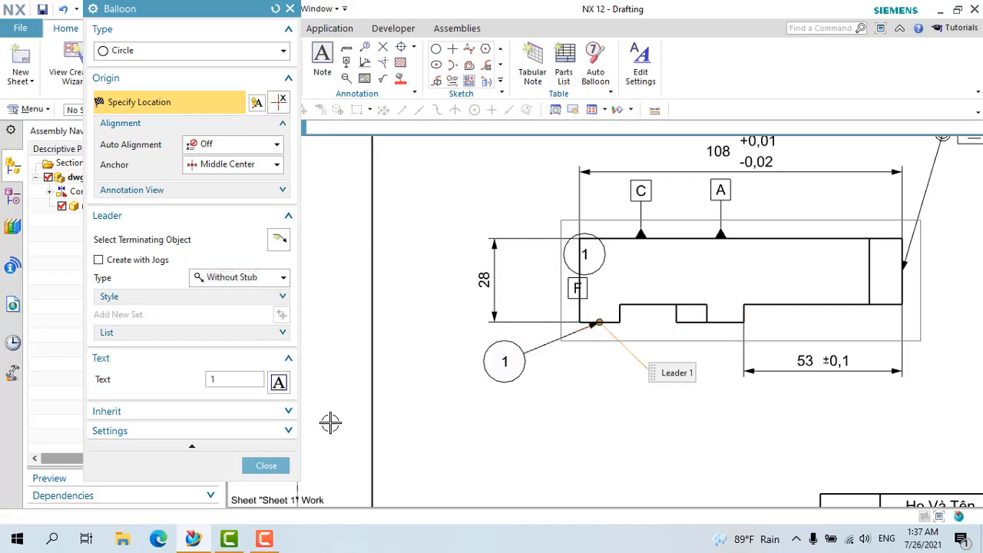
double_click(243, 377)
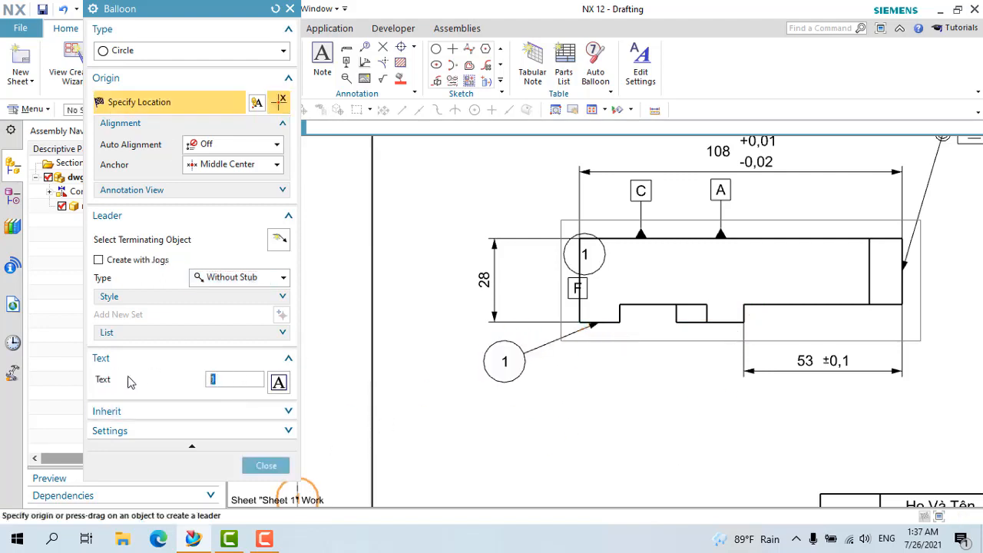
left_click(244, 243)
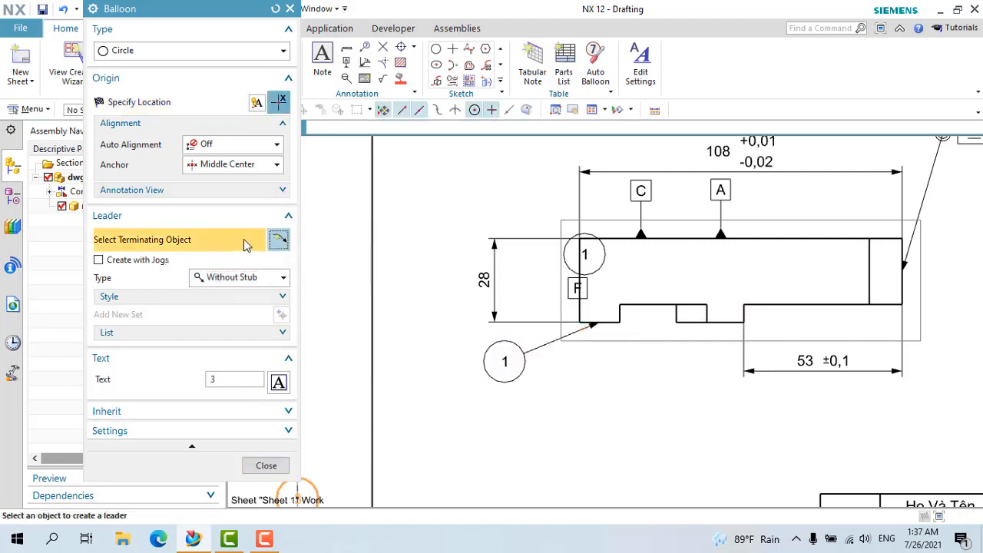
left_click(238, 277)
left_click(227, 336)
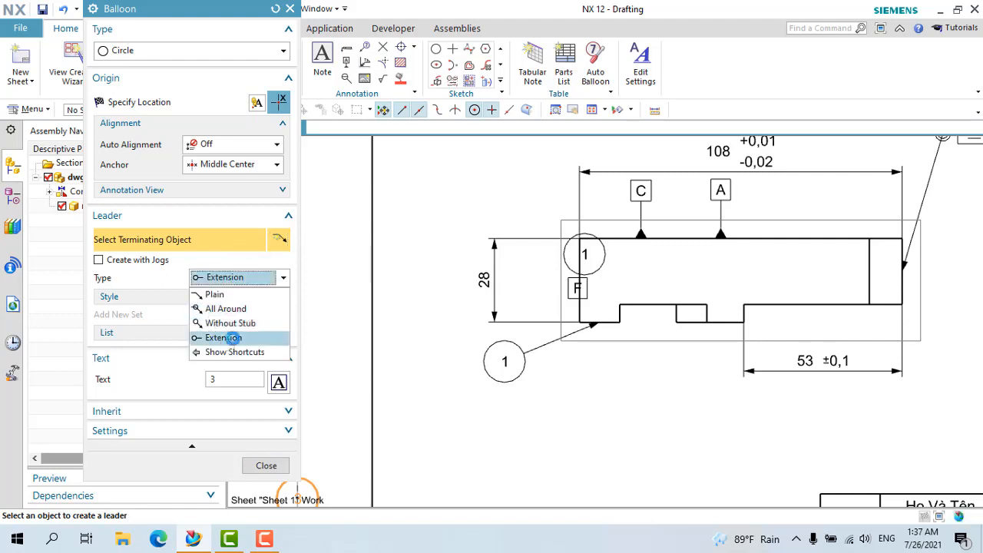
left_click(677, 323)
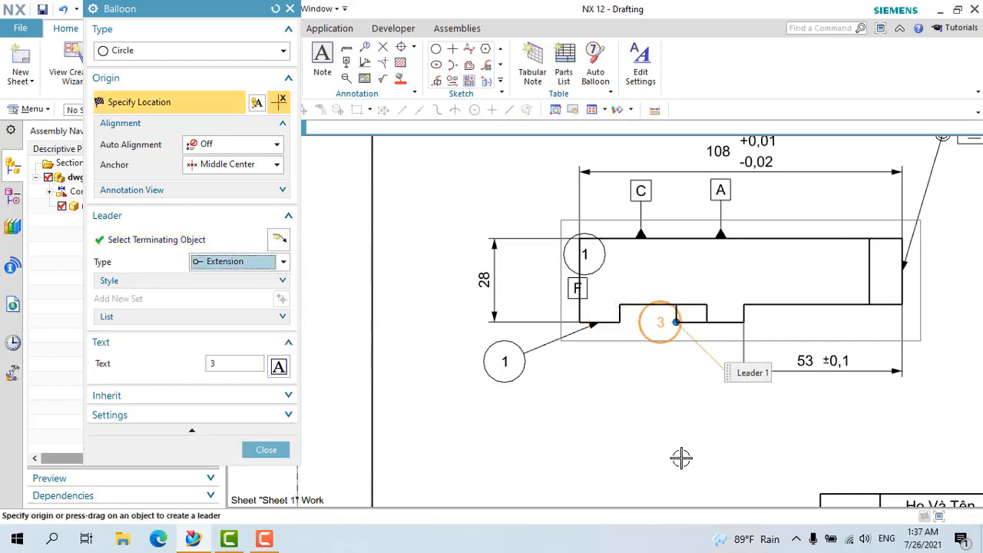
left_click(248, 261)
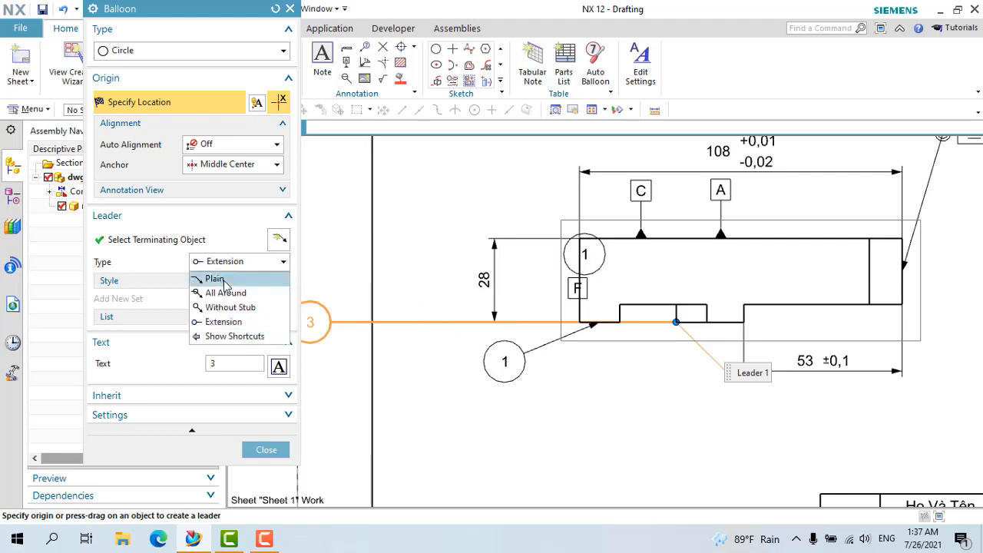
left_click(215, 308)
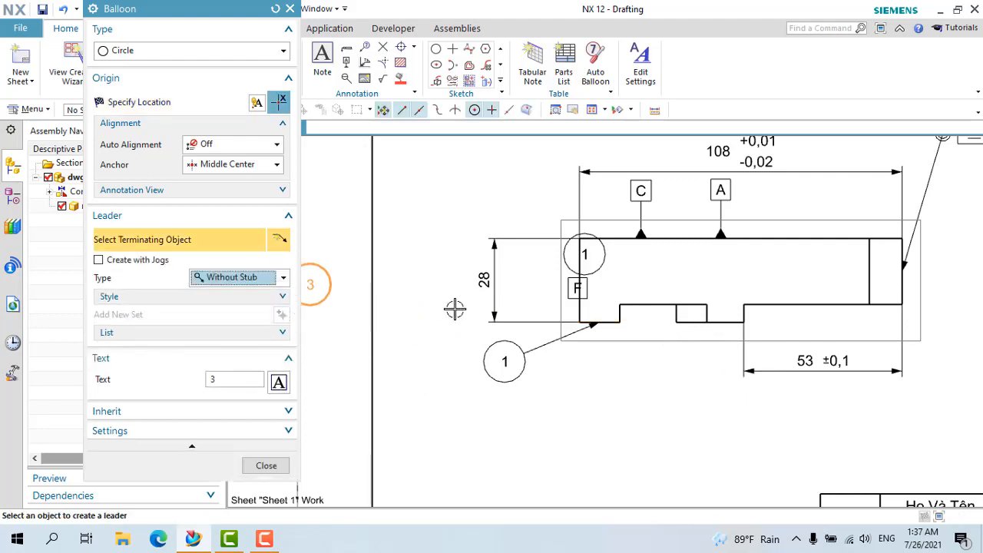
key("Escape")
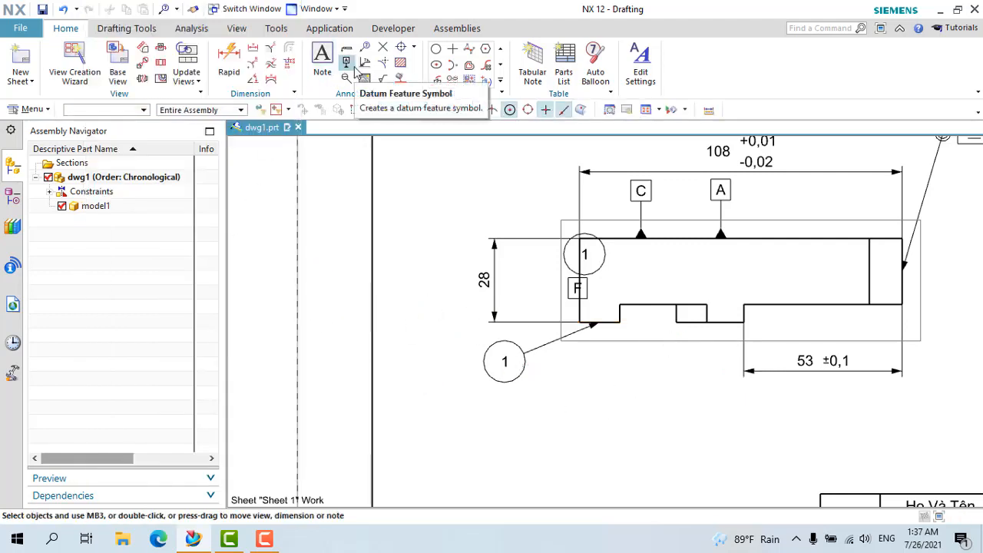
Add a circular balloon with text 5 below the lower view, using a Without Stub leader to the middle notch's bottom corner
left_click(365, 49)
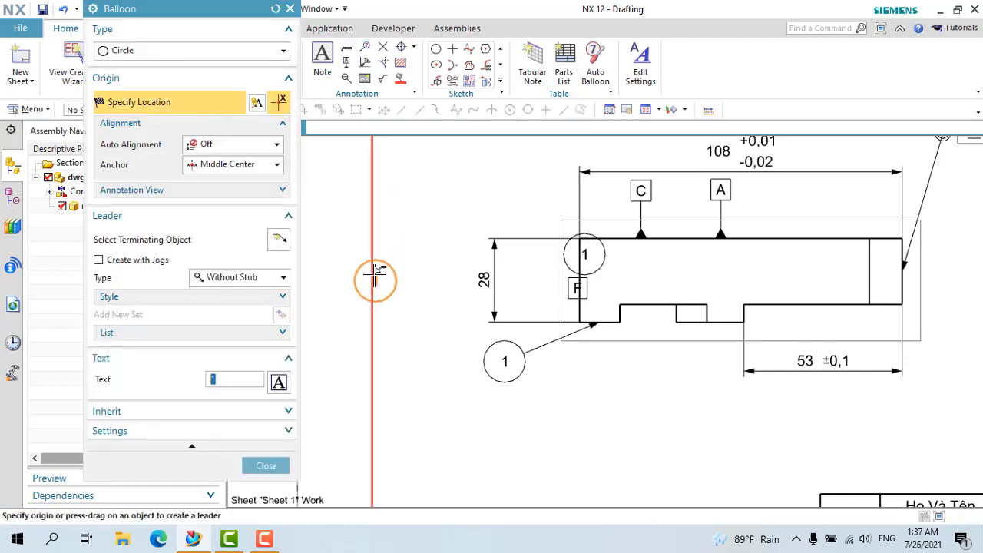
left_click(221, 278)
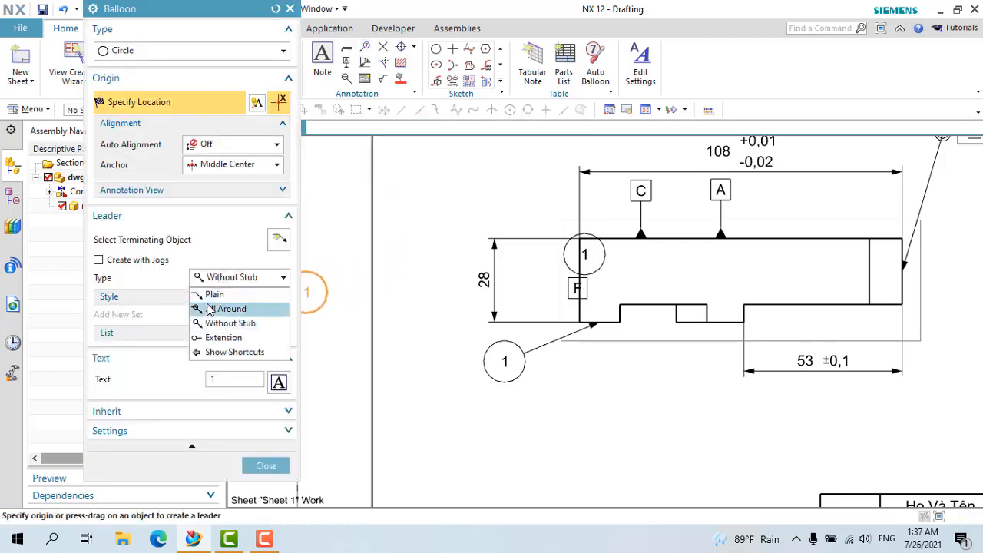
left_click(208, 324)
left_click(279, 240)
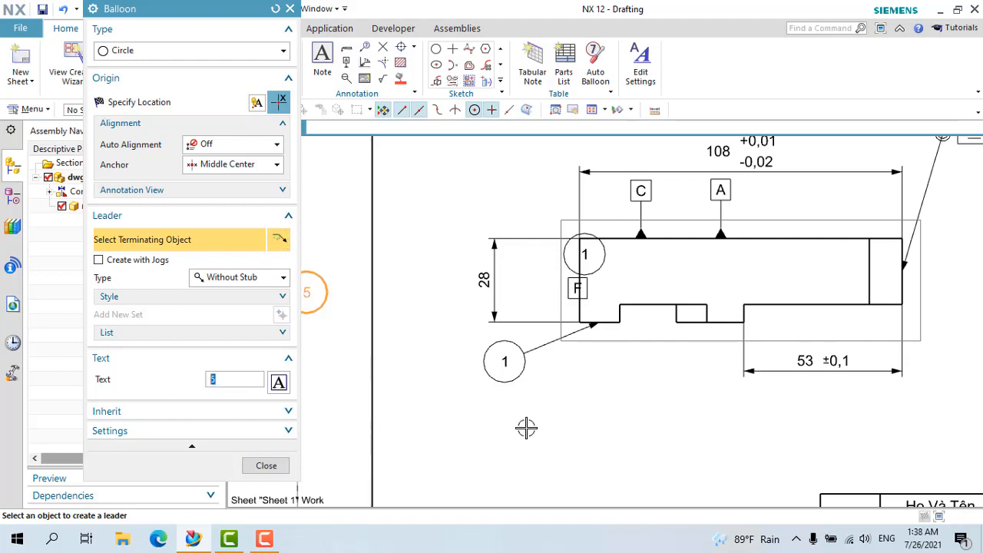
left_click(676, 321)
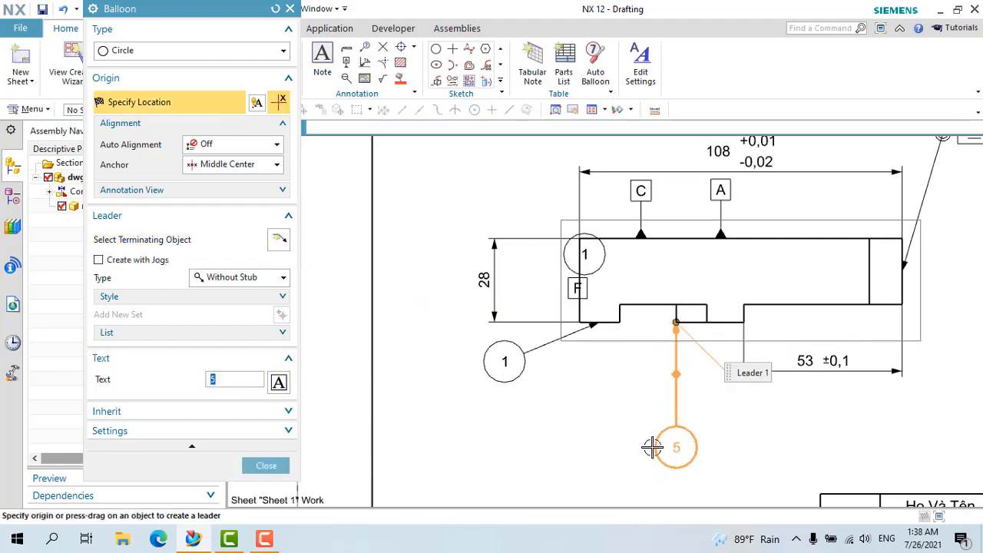
left_click(652, 417)
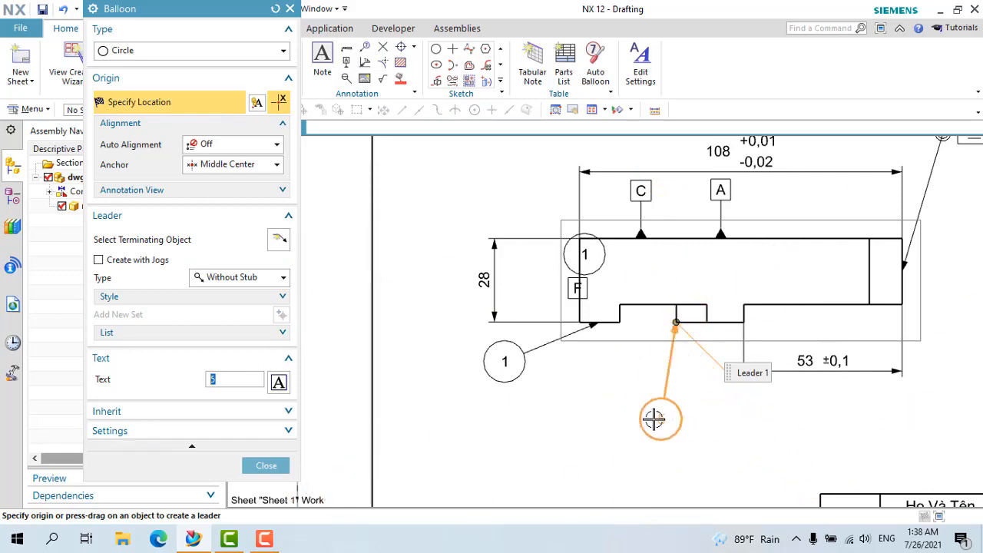
key("Escape")
scroll(476, 375, "down", 3)
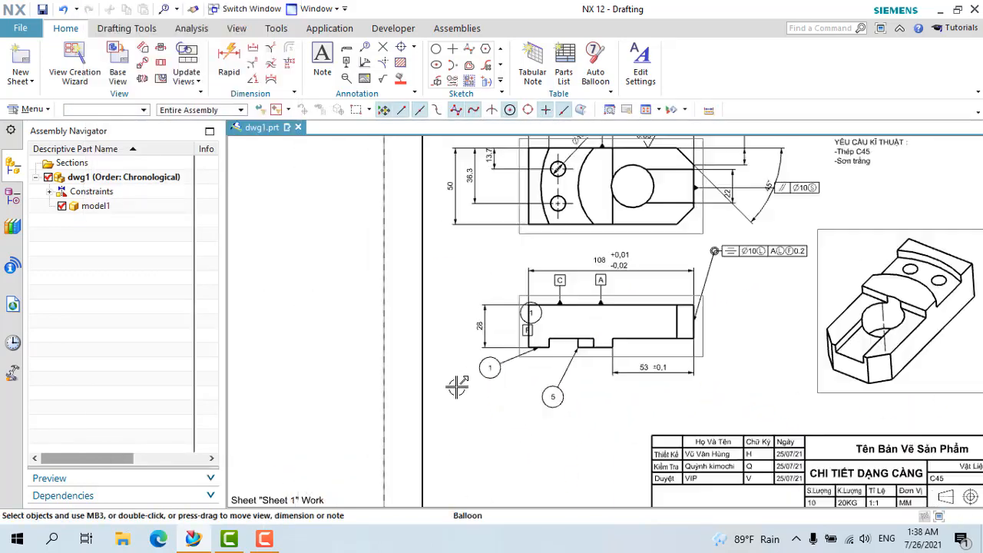
Set up a weld symbol with an All Around leader and the Top Field flag on its weld line
middle_click_drag(457, 389, 486, 418, "shift")
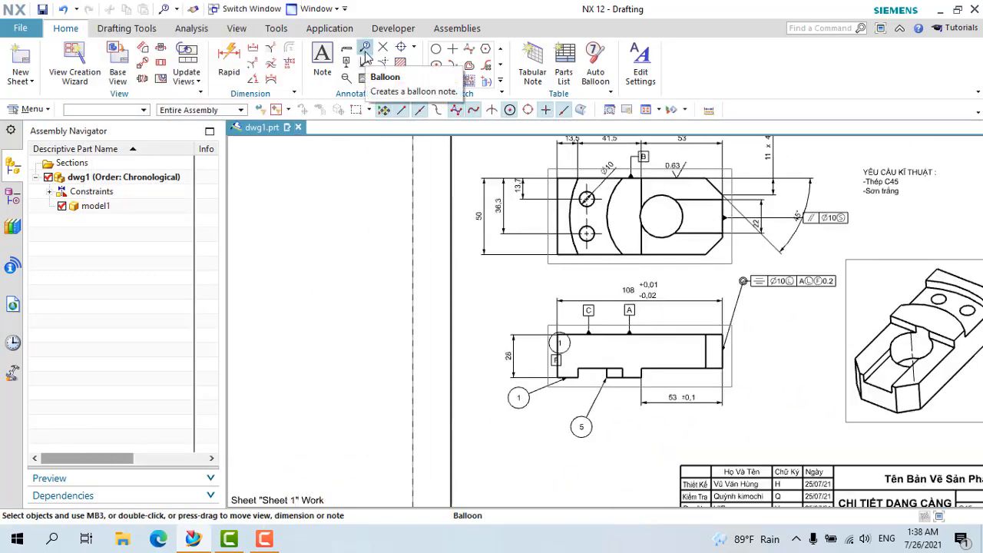
left_click(366, 62)
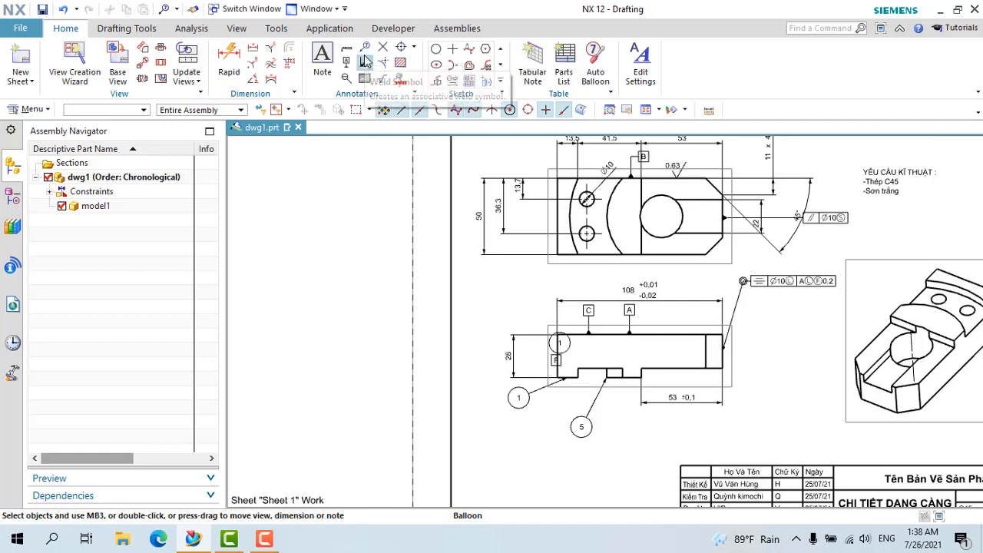
scroll(595, 371, "up", 1)
scroll(599, 317, "down", 2)
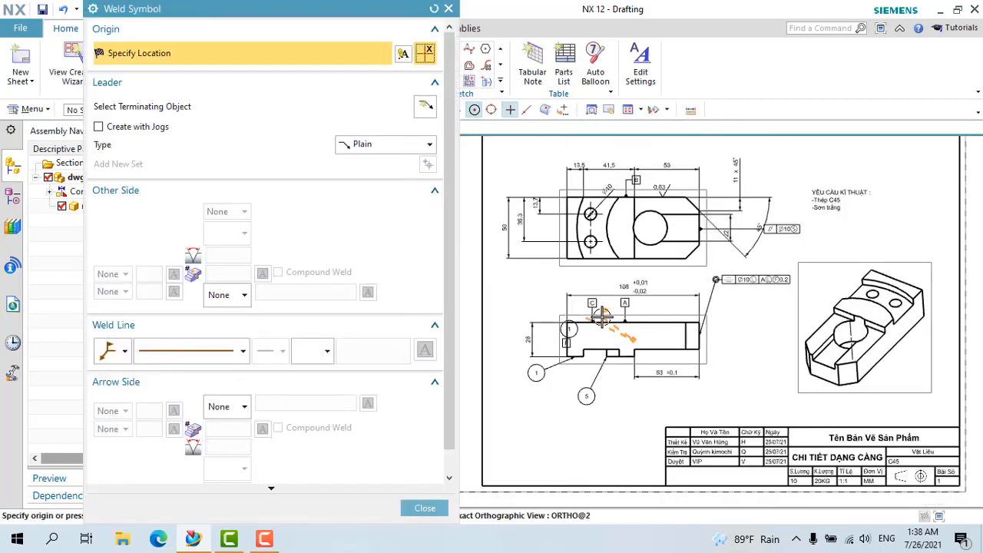
left_click(378, 146)
left_click(351, 176)
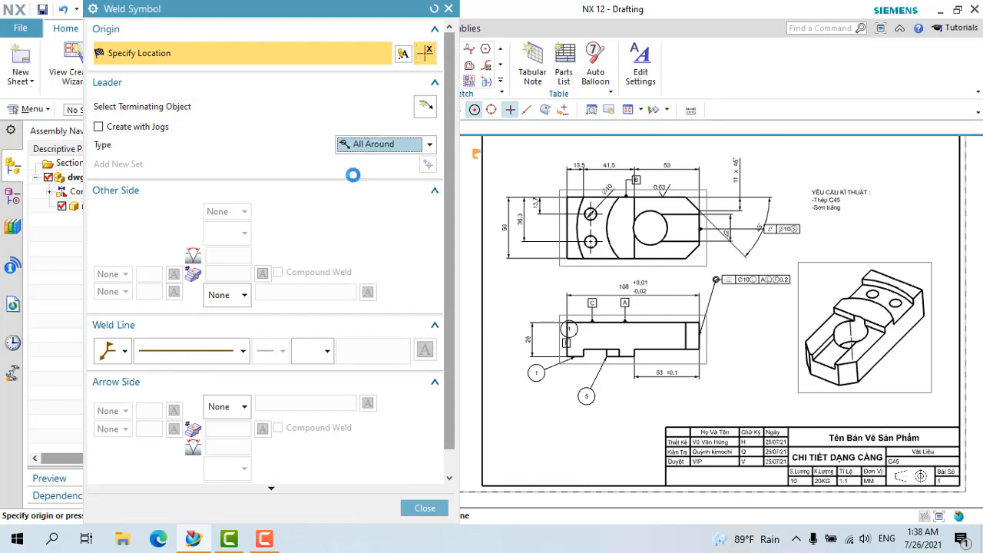
left_click(393, 145)
left_click(355, 190)
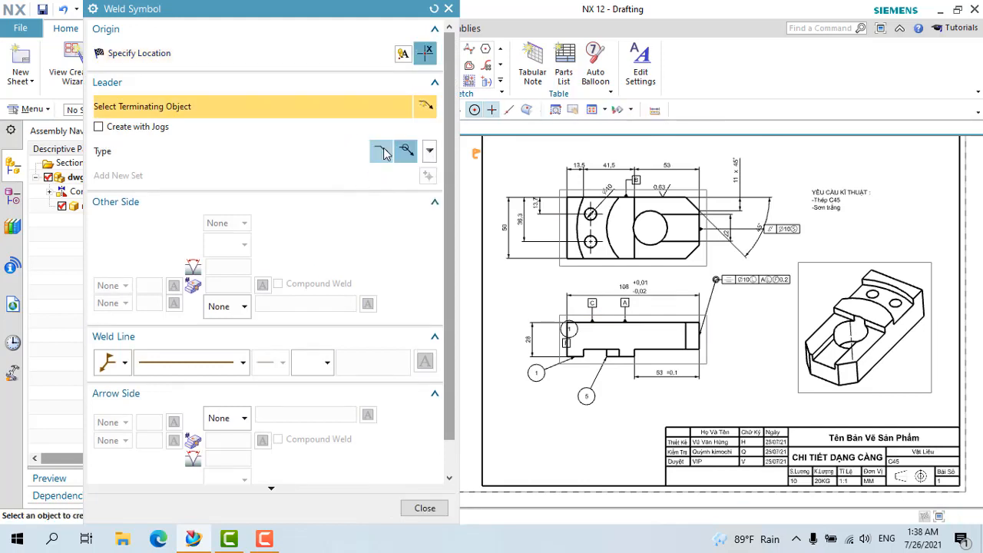
left_click(429, 151)
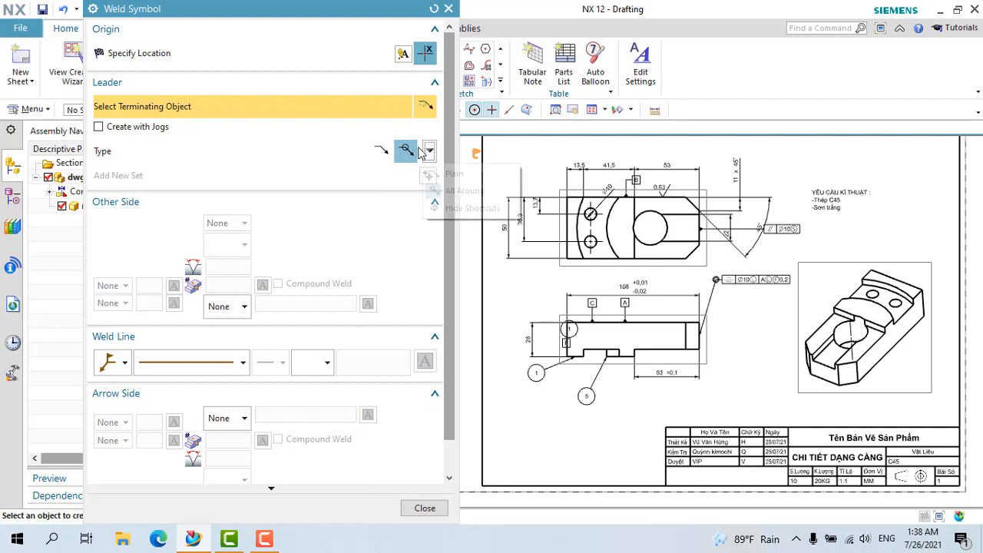
left_click(435, 190)
left_click(123, 365)
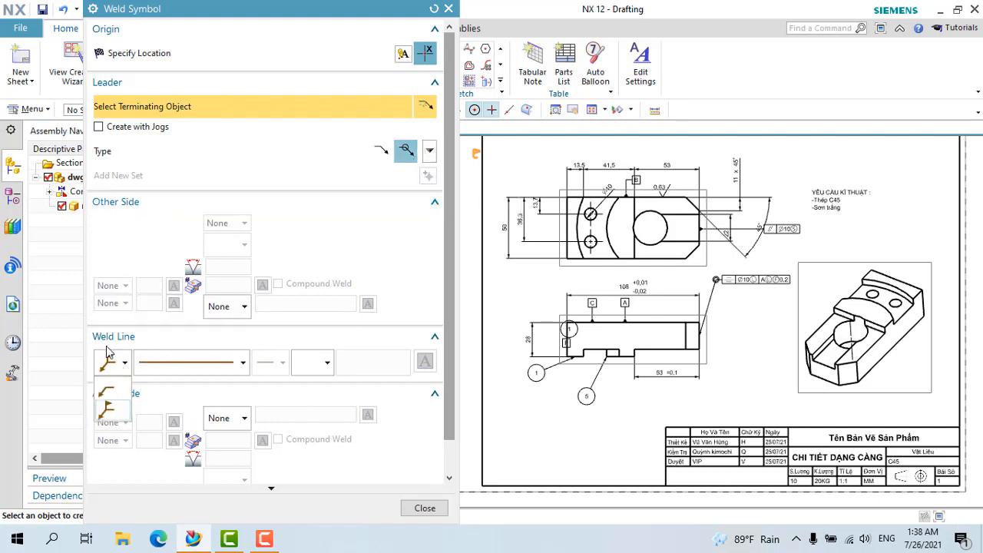
left_click(107, 409)
Place the weld symbol beside the lower view's 108 dimension text, with its leader ending on the upper edge between datum A and the step line
scroll(653, 301, "up", 3)
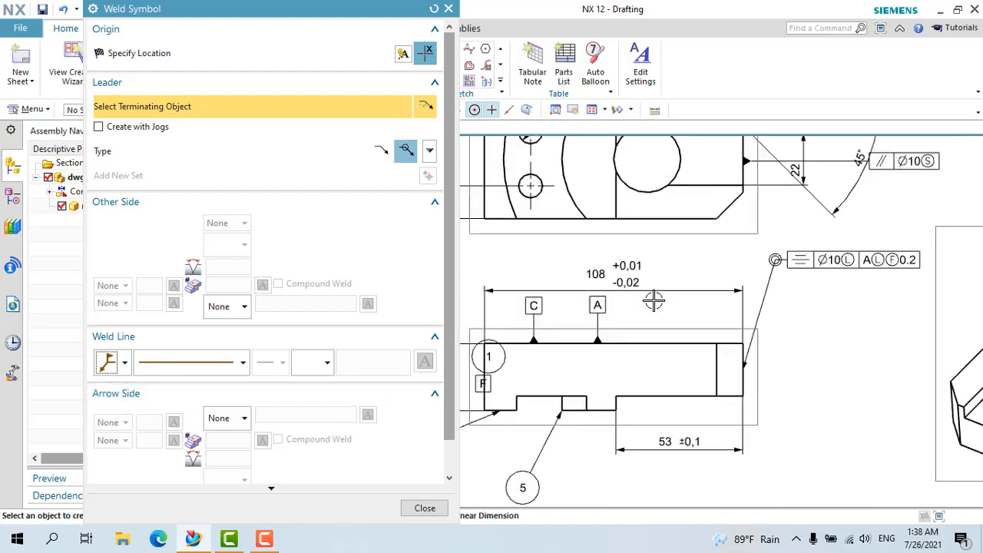
left_click(648, 343)
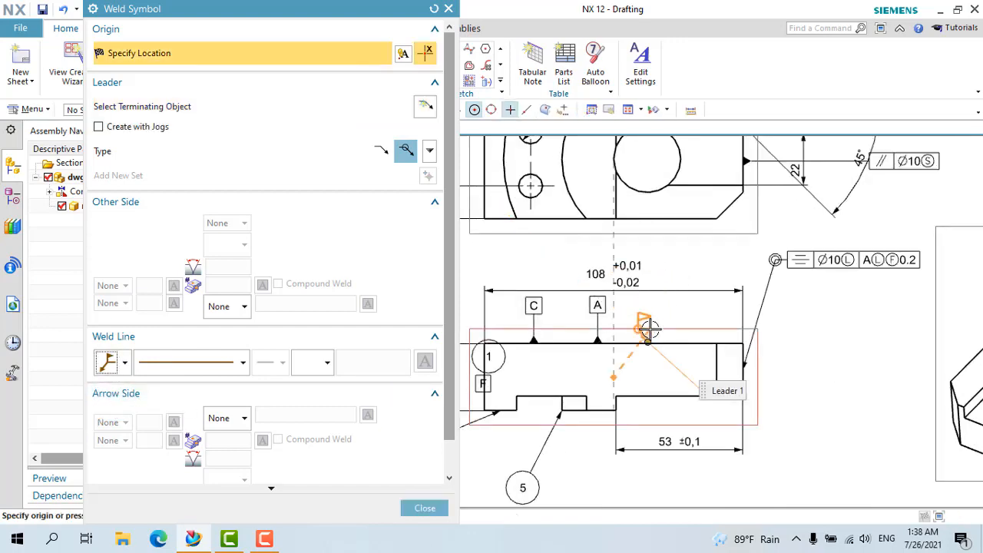
scroll(651, 326, "up", 3)
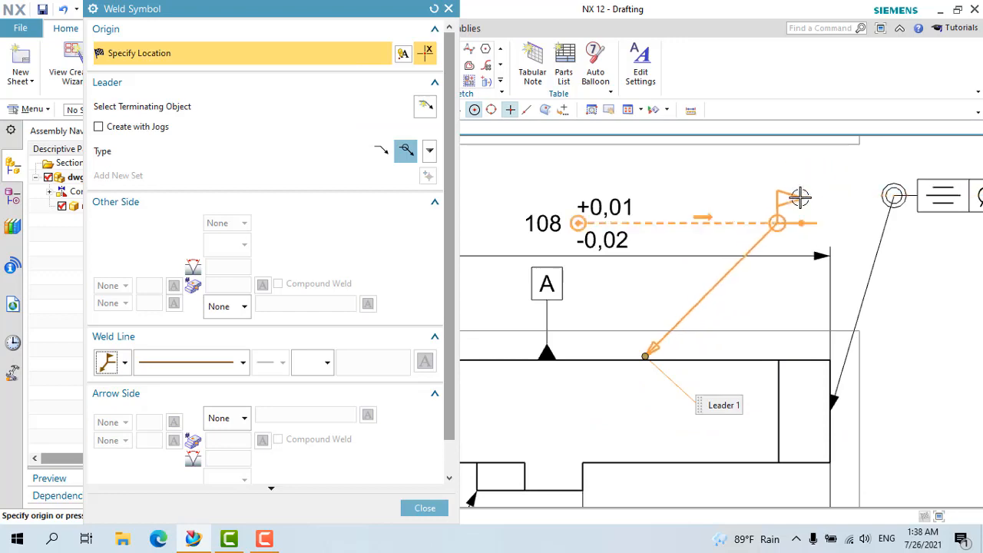
left_click(805, 221)
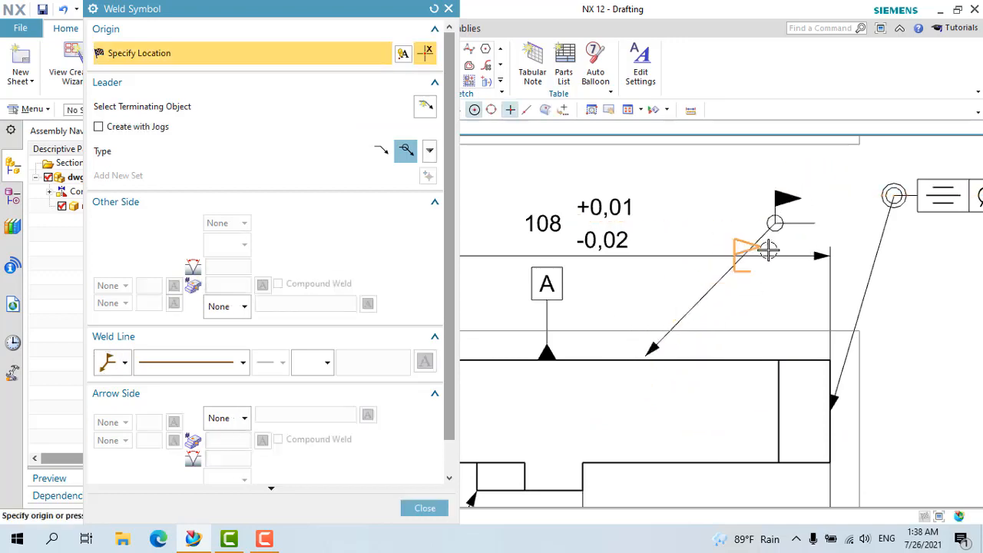
scroll(618, 401, "down", 3)
scroll(659, 371, "up", 4)
key("Escape")
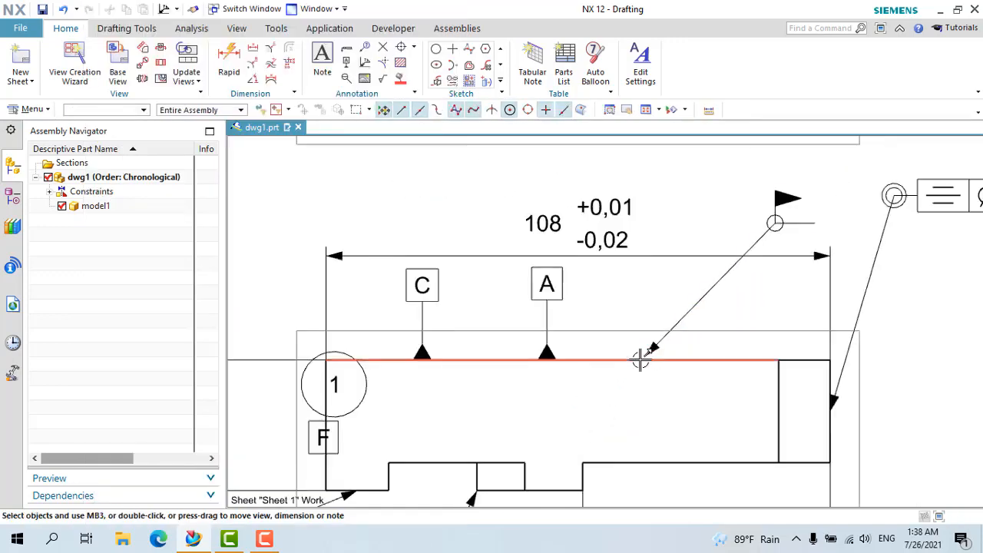
Move the all-around weld symbol closer to the lower view's upper edge and delete it
scroll(639, 360, "up", 4)
left_click(665, 340)
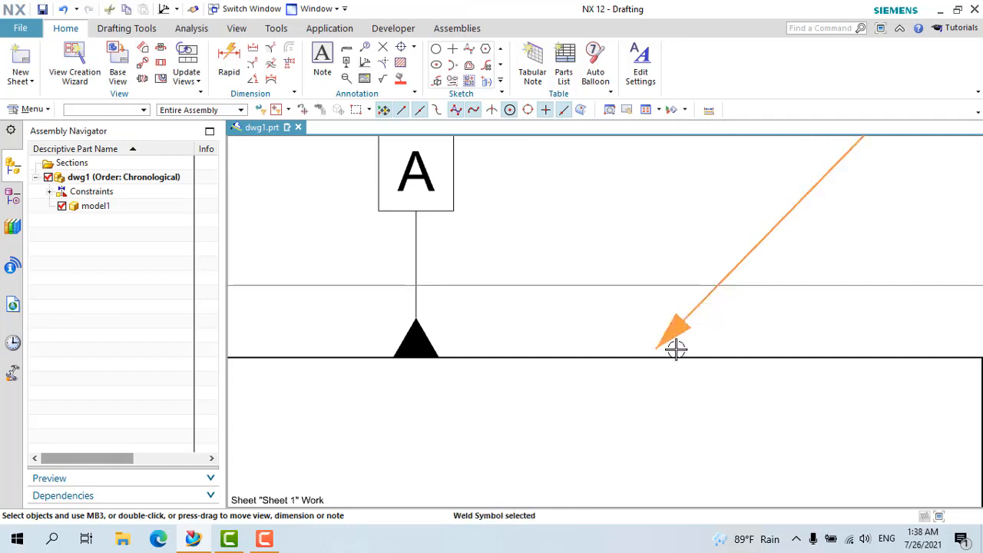
left_click_drag(676, 348, 860, 209)
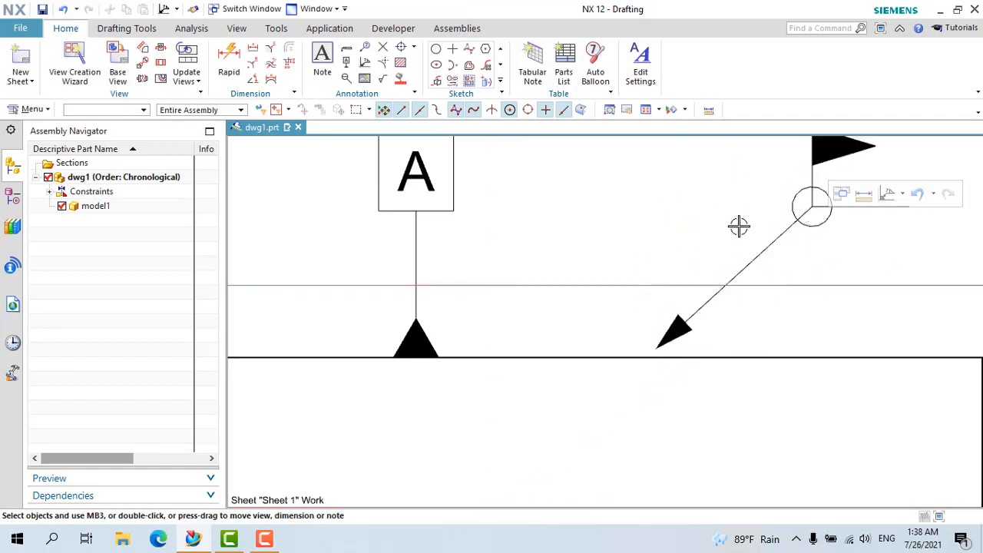
scroll(740, 227, "down", 3)
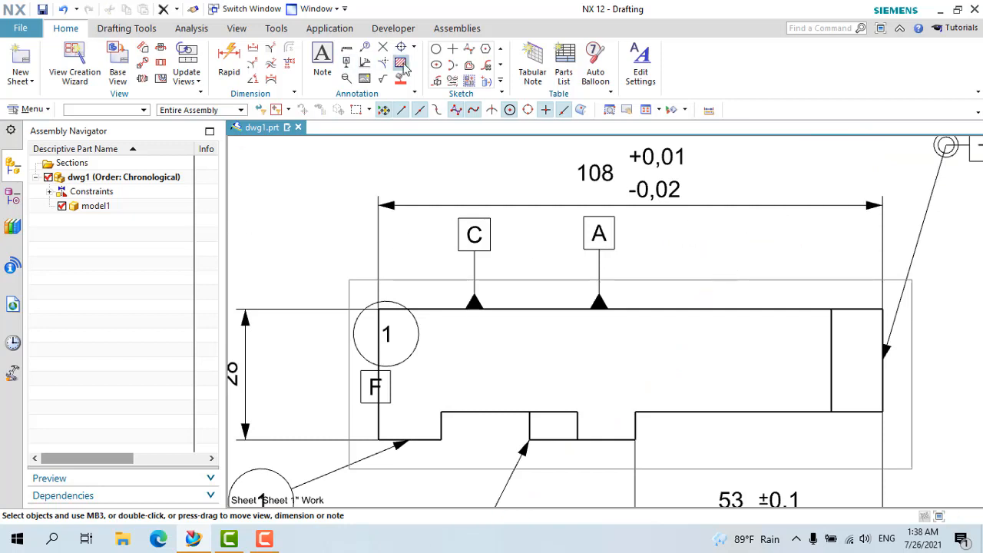
left_click(365, 61)
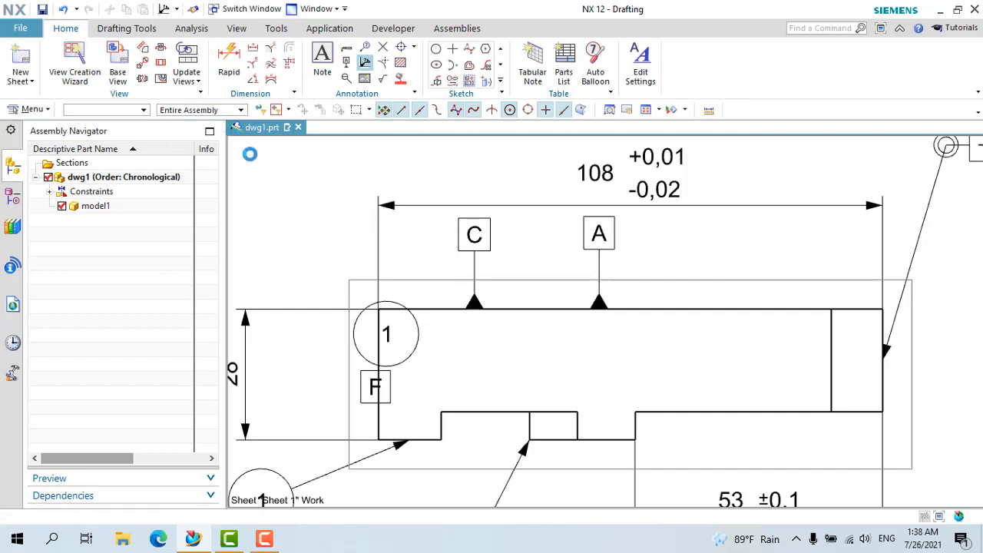
left_click(430, 151)
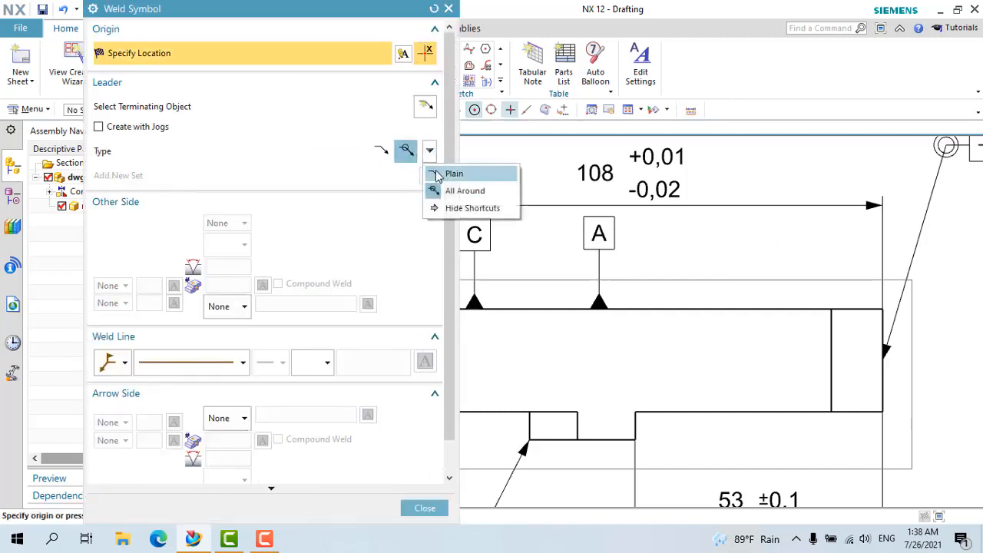
left_click(438, 174)
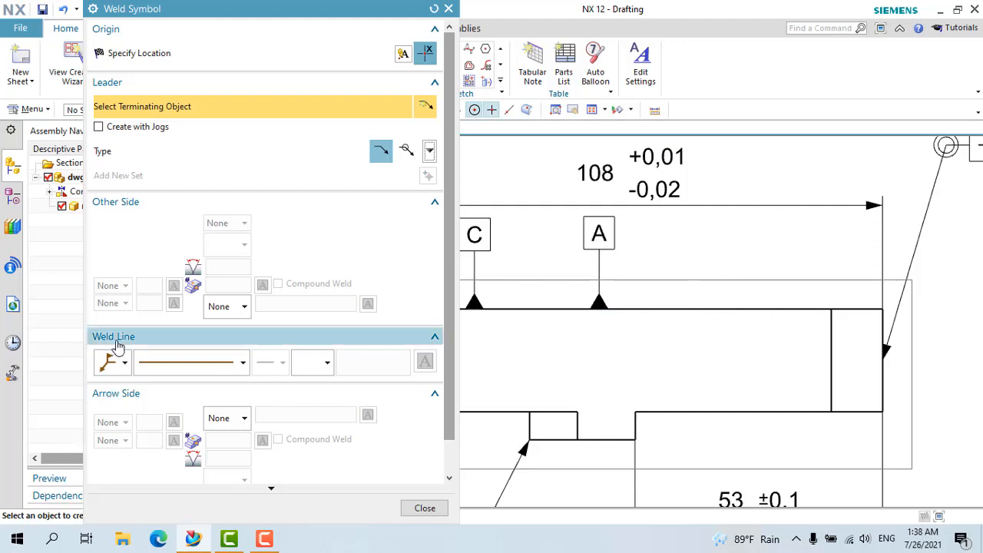
left_click(119, 368)
left_click(115, 414)
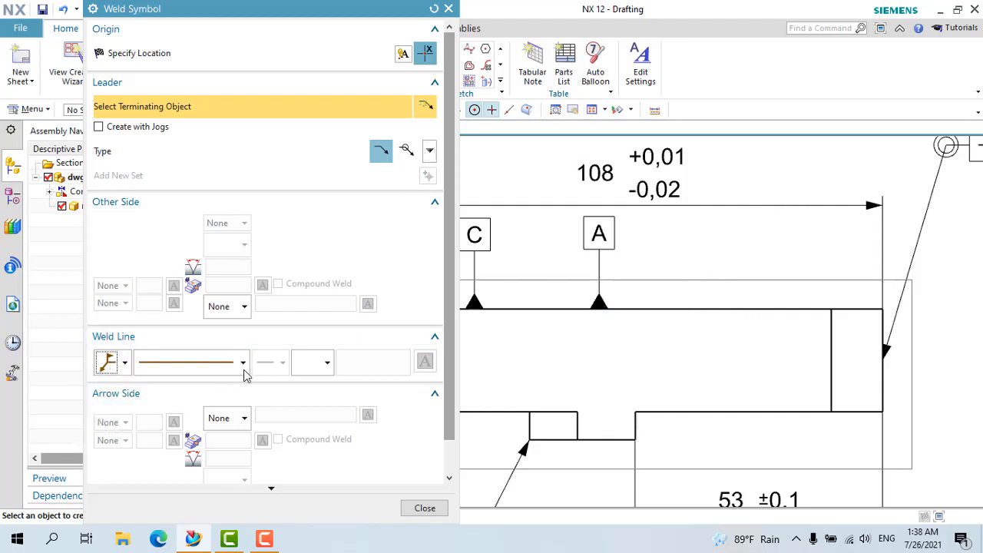
left_click(239, 365)
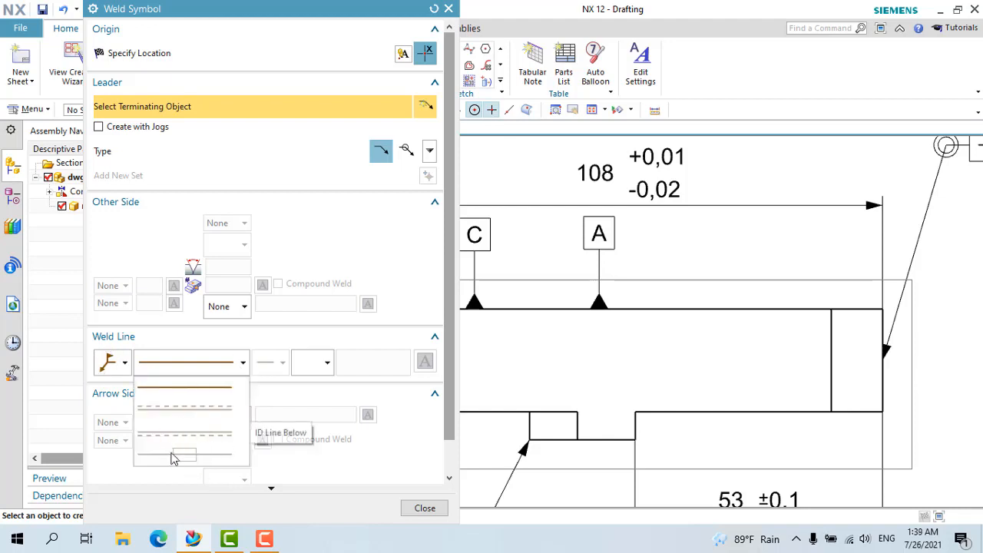
left_click(222, 448)
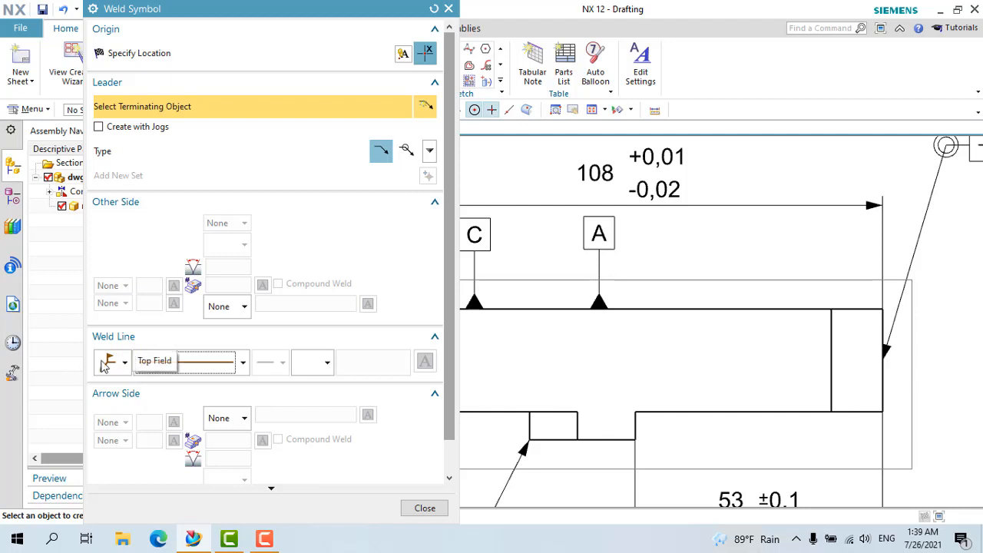
left_click(241, 306)
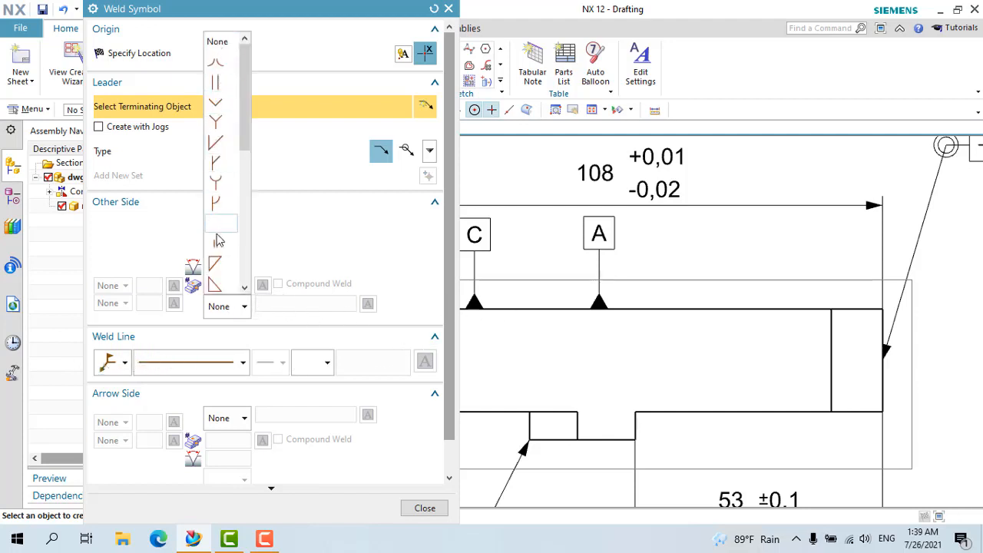
left_click(227, 307)
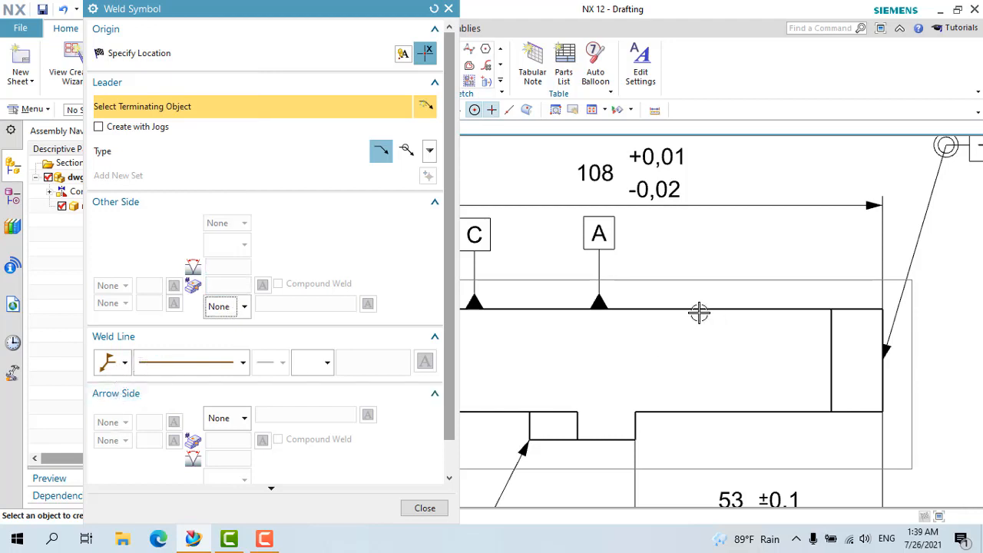
left_click(108, 365)
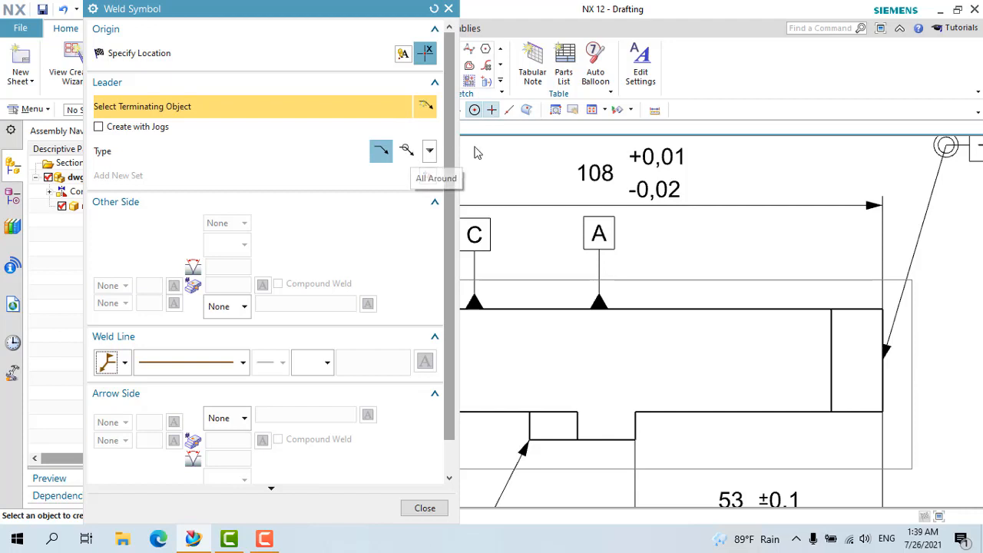
left_click(109, 364)
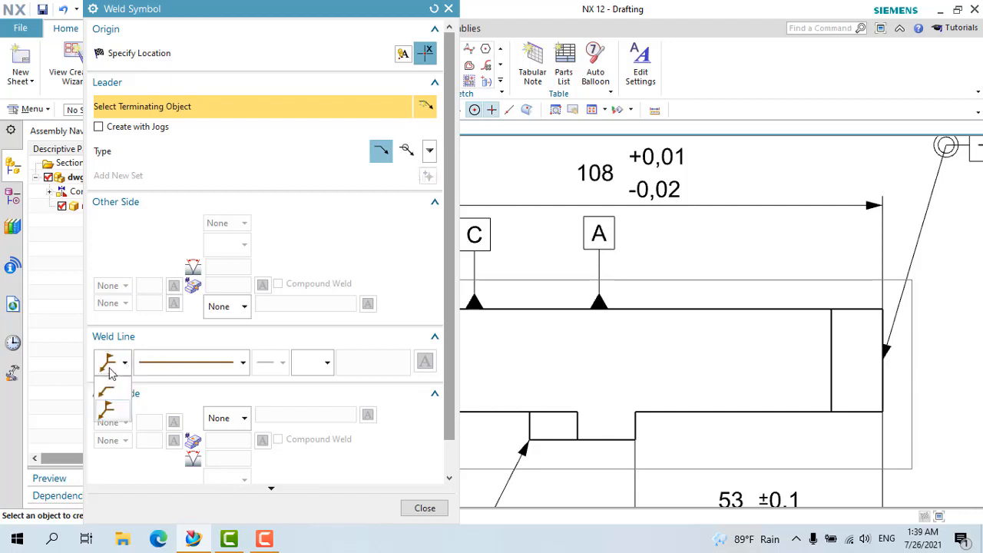
left_click(110, 410)
left_click(449, 9)
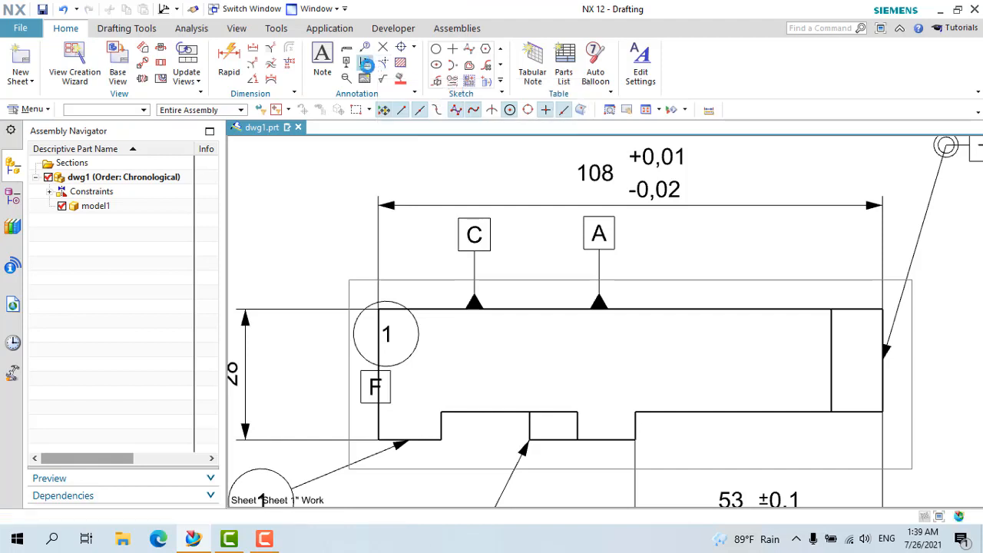
Place a Top Field weld symbol just above the lower view, with a Plain leader to its upper edge beyond datum A
left_click(367, 63)
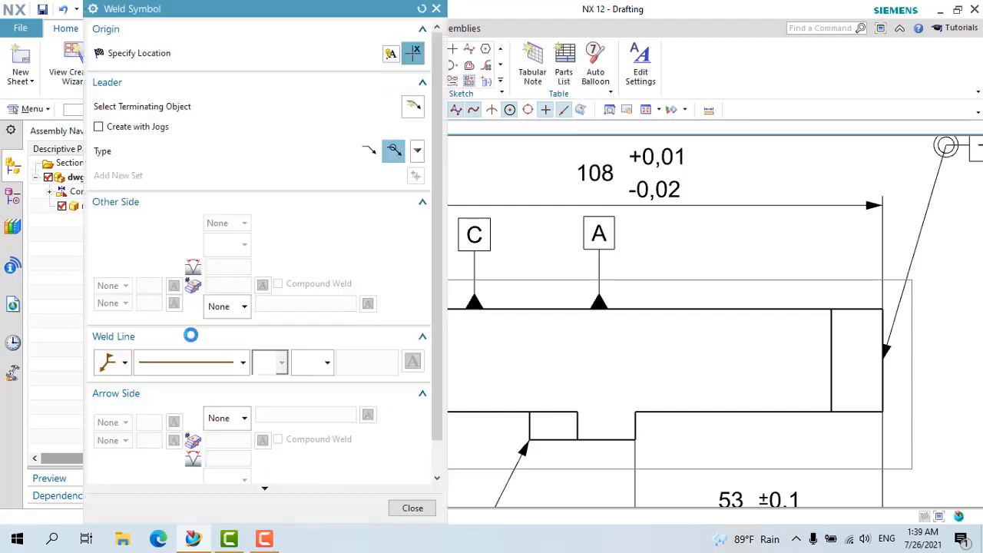
left_click(429, 153)
left_click(448, 173)
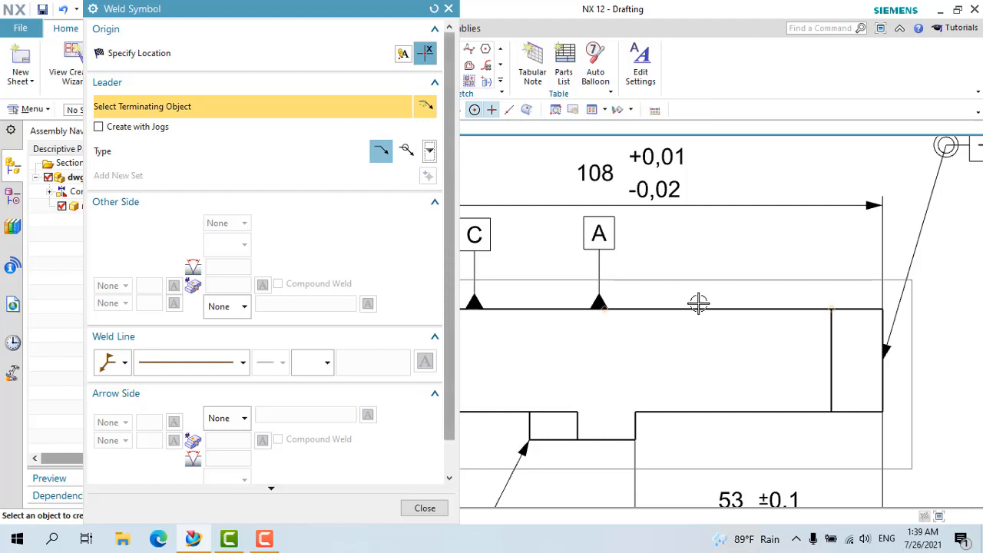
left_click(704, 308)
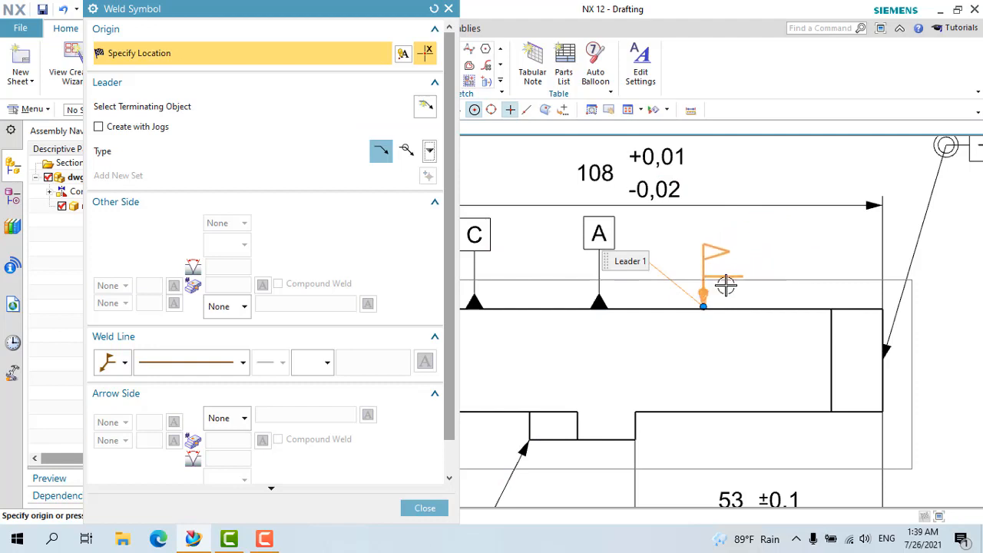
scroll(713, 298, "up", 3)
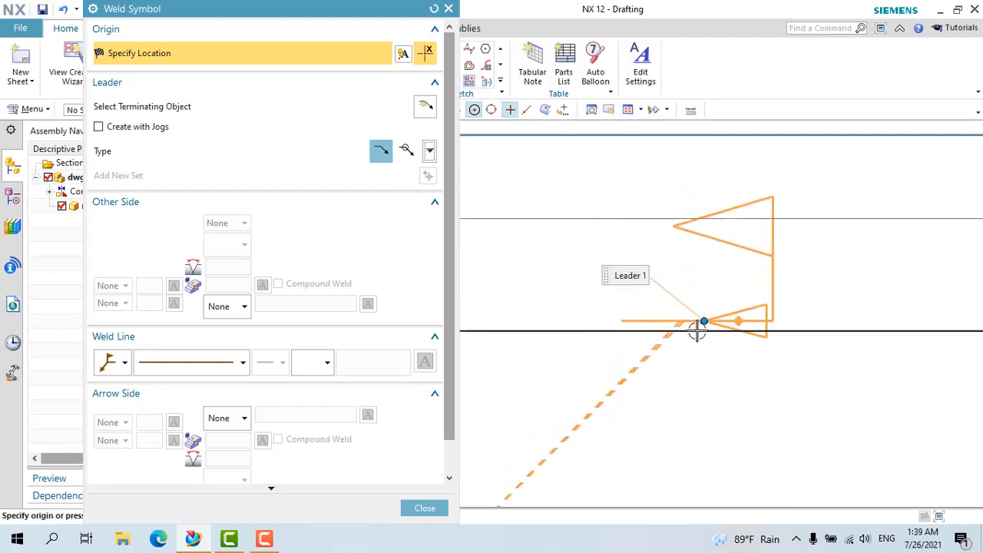
left_click(734, 218)
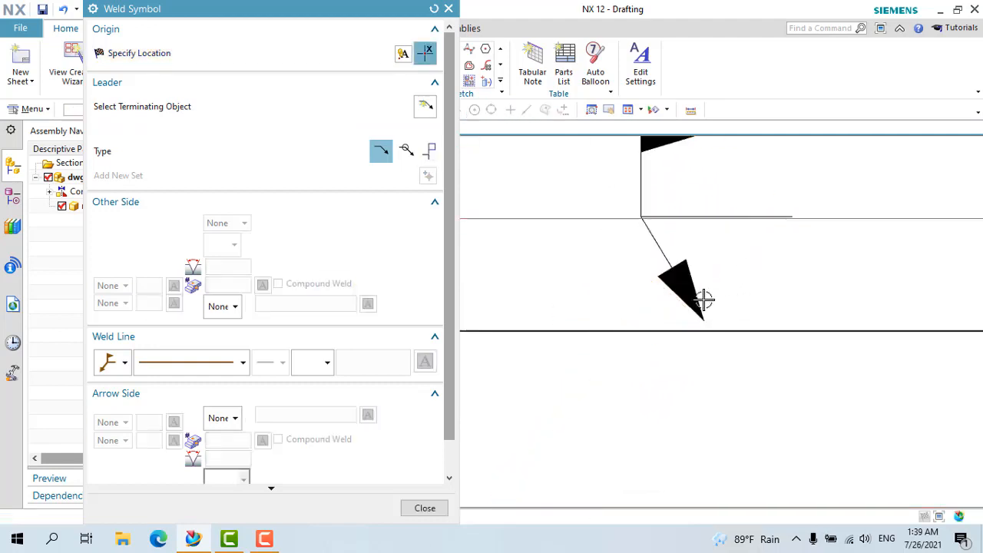
scroll(705, 301, "down", 3)
left_click(424, 508)
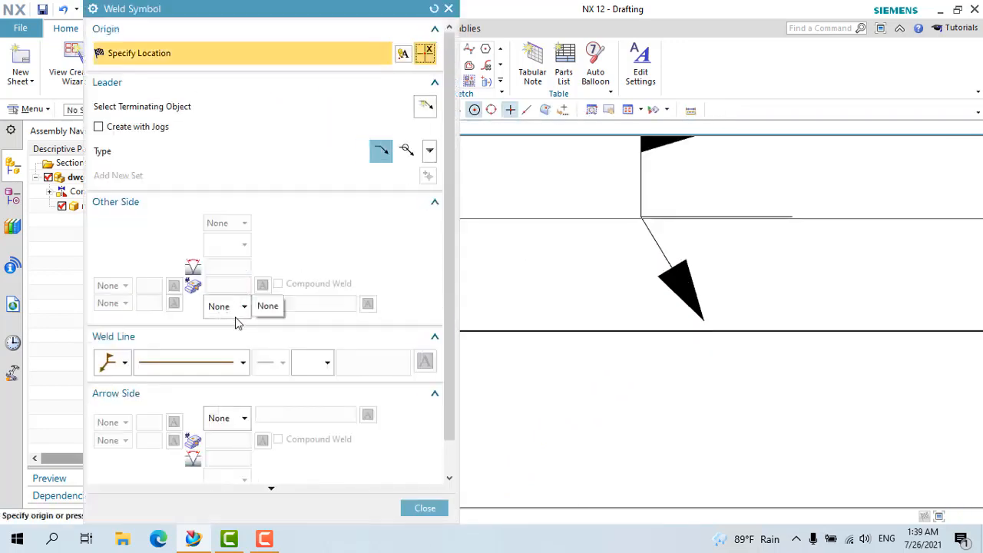
Place a second Top Field weld symbol without a leader directly on the lower view's upper edge, beside the previous one
left_click(108, 367)
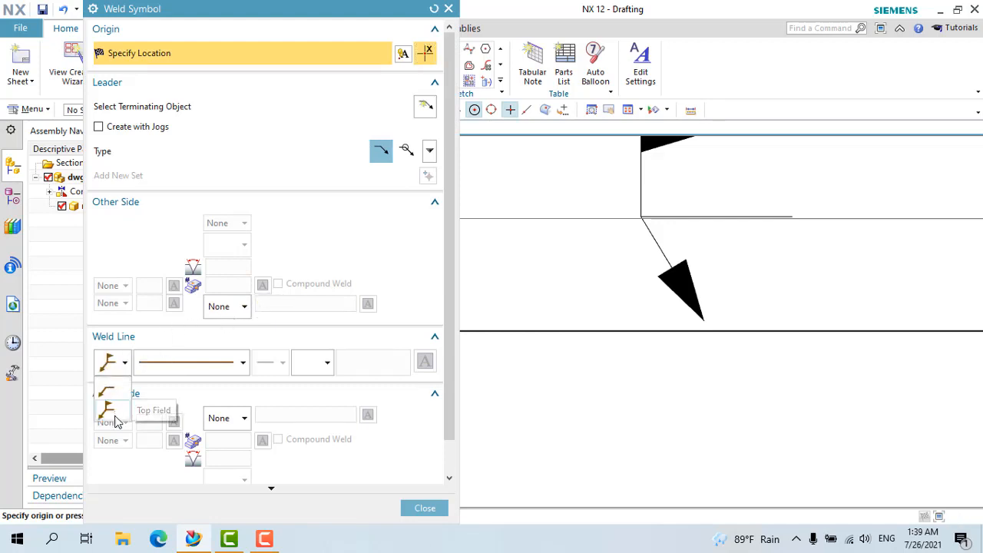
left_click(114, 418)
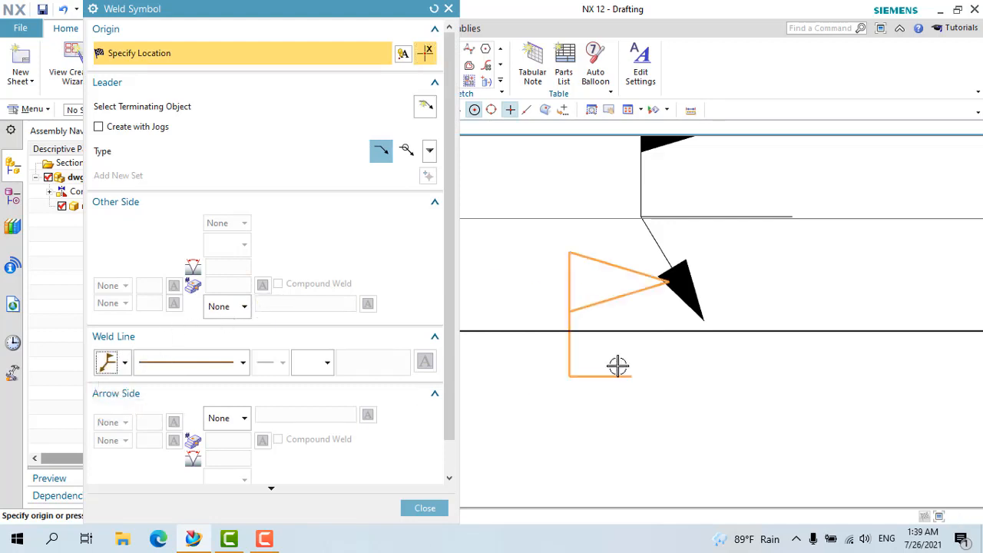
left_click(784, 332)
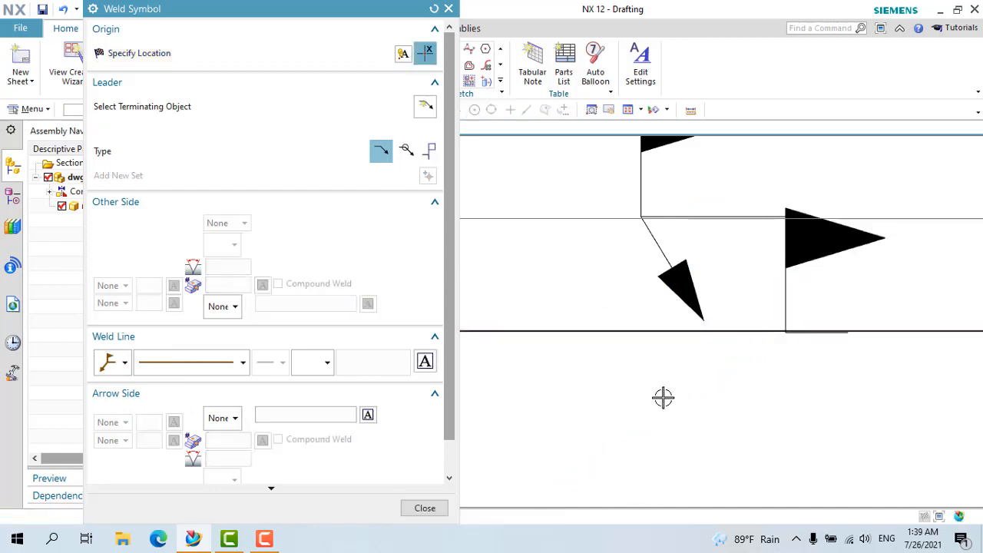
Shift the leaderless Top Field weld symbol slightly along the lower view's upper edge, farther from the symbol with the leader
scroll(660, 398, "down", 6)
key("Escape")
scroll(666, 393, "up", 9)
scroll(684, 366, "down", 5)
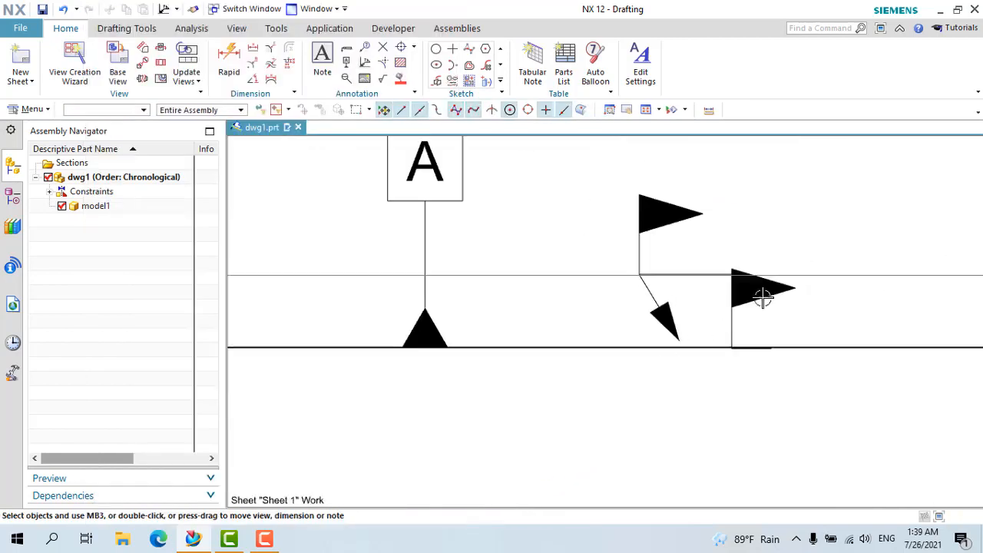
scroll(763, 298, "up", 5)
mouse_move(650, 447)
left_mouse_down()
mouse_move(746, 365)
mouse_move(712, 391)
mouse_move(694, 440)
left_mouse_up()
scroll(607, 430, "down", 5)
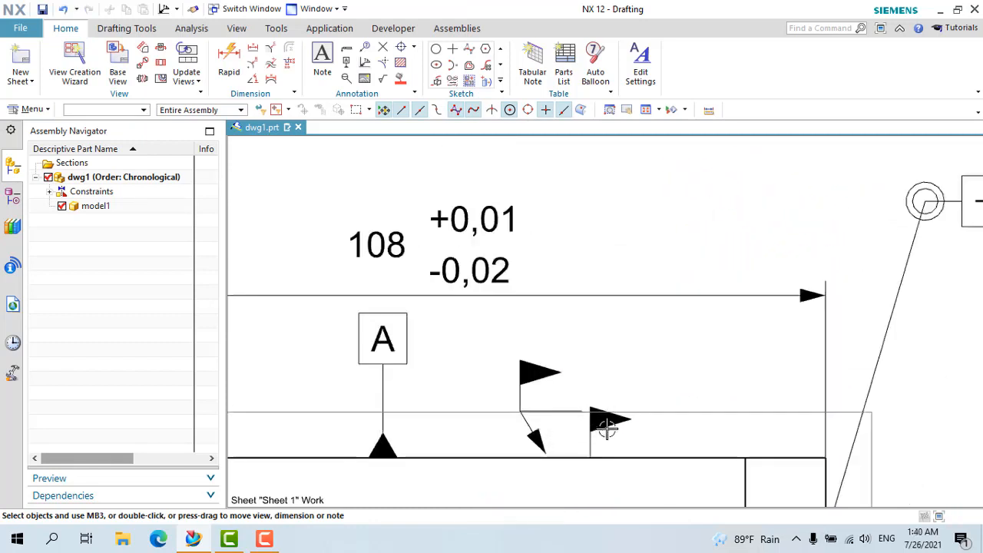
Examine the placed weld symbols, the title block and the overall layout of the drawing sheet
scroll(607, 430, "up", 5)
scroll(594, 384, "down", 5)
scroll(583, 323, "up", 5)
scroll(589, 271, "down", 5)
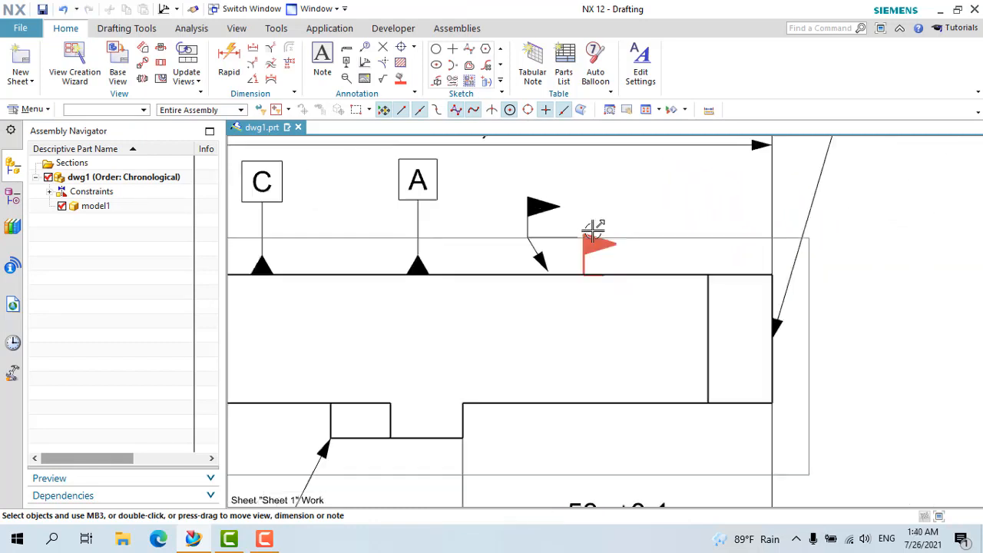
scroll(593, 229, "up", 3)
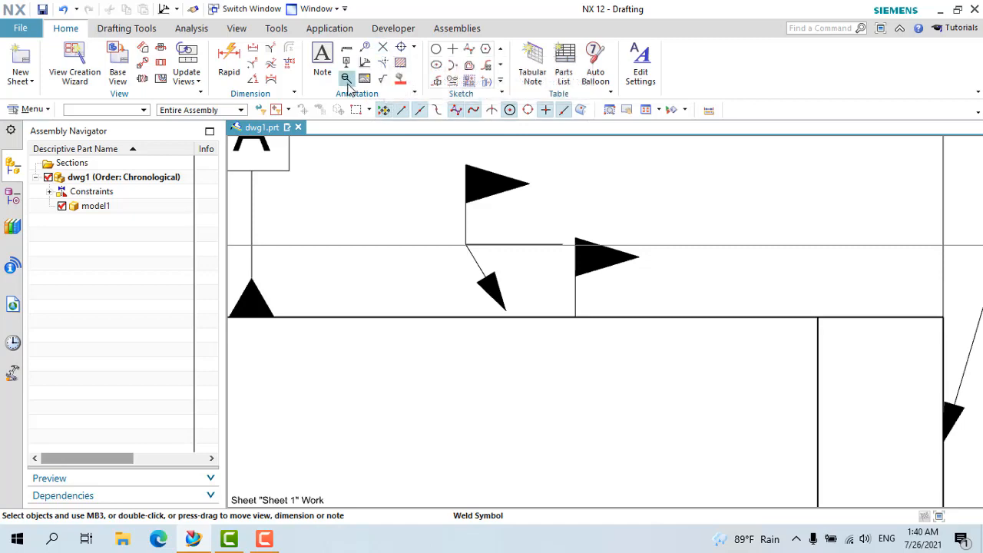
scroll(525, 318, "down", 5)
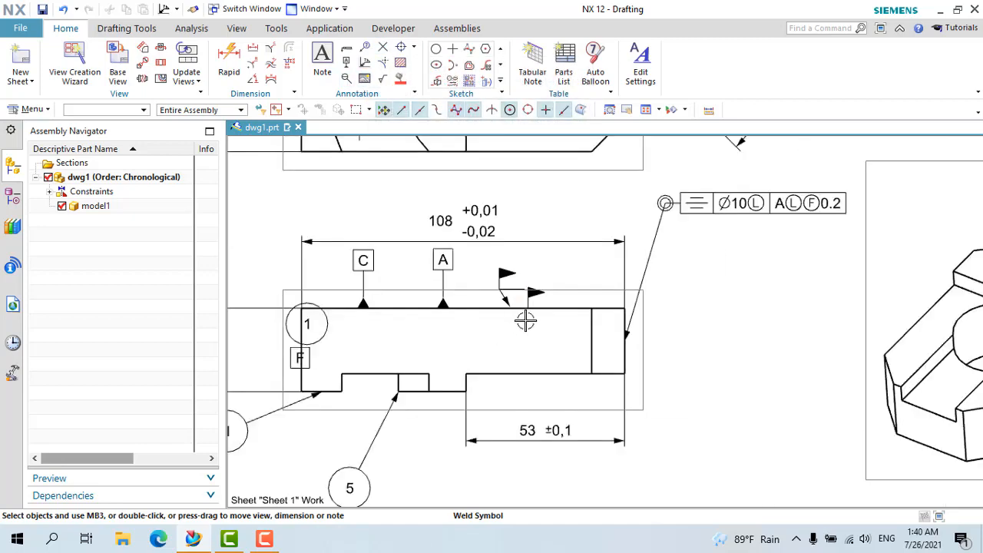
scroll(615, 415, "up", 6)
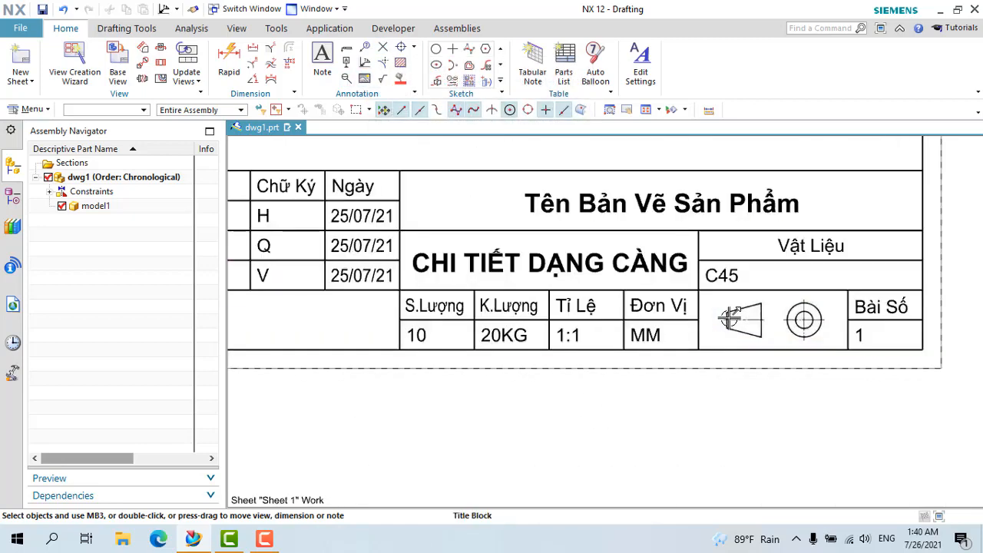
scroll(823, 274, "down", 6)
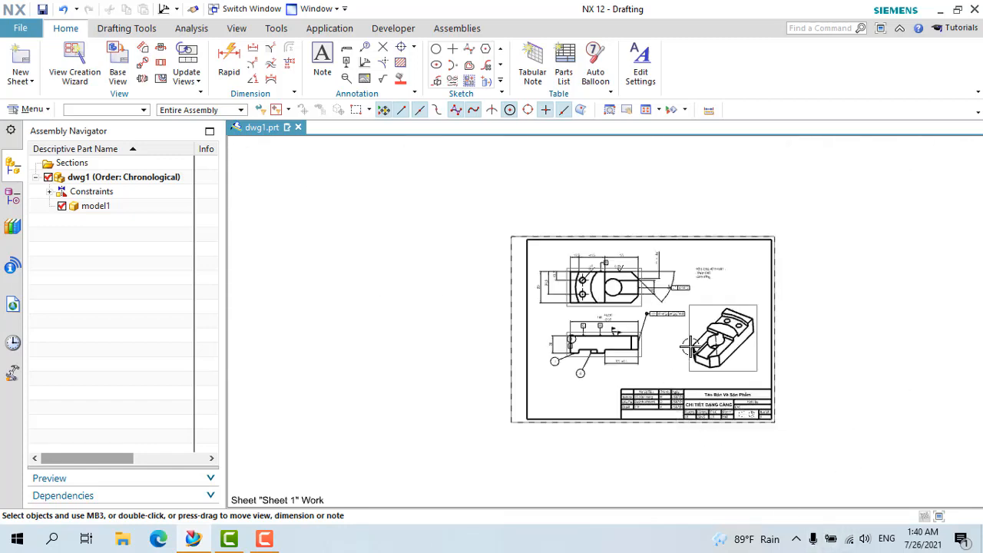
scroll(661, 326, "up", 4)
scroll(646, 325, "down", 4)
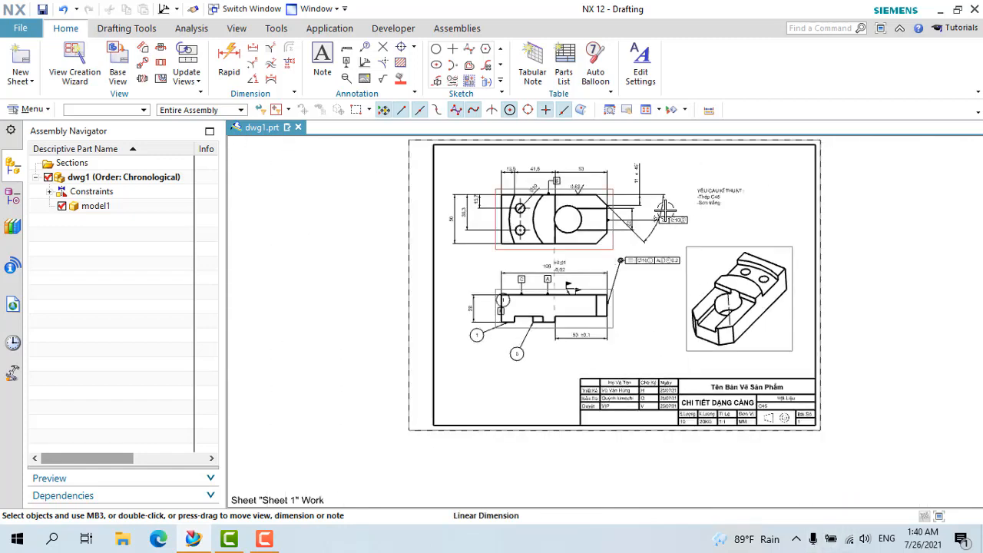
scroll(762, 175, "up", 2)
scroll(762, 176, "up", 1)
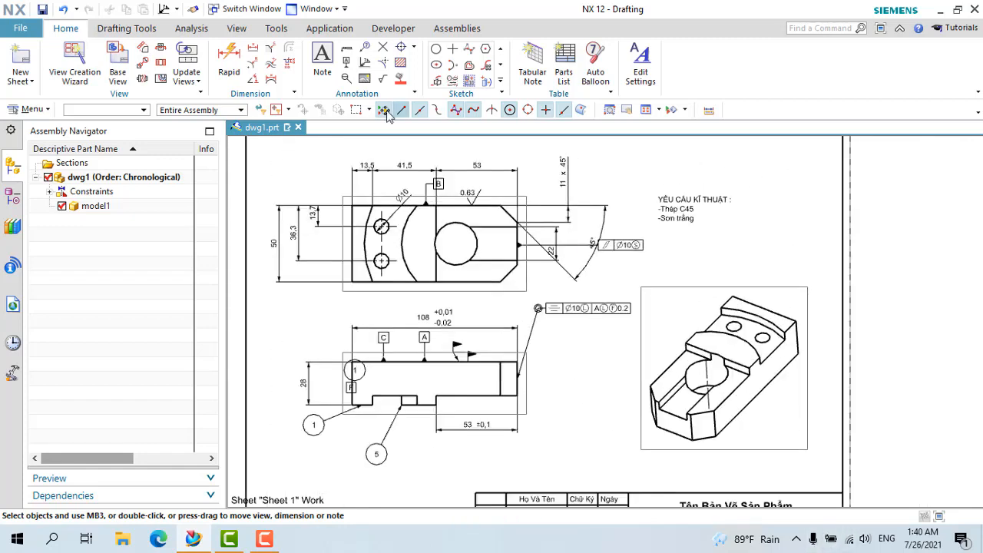
Place seven target point symbols on and beside the upper arc of the large circle in the upper view
left_click(384, 49)
scroll(460, 209, "up", 4)
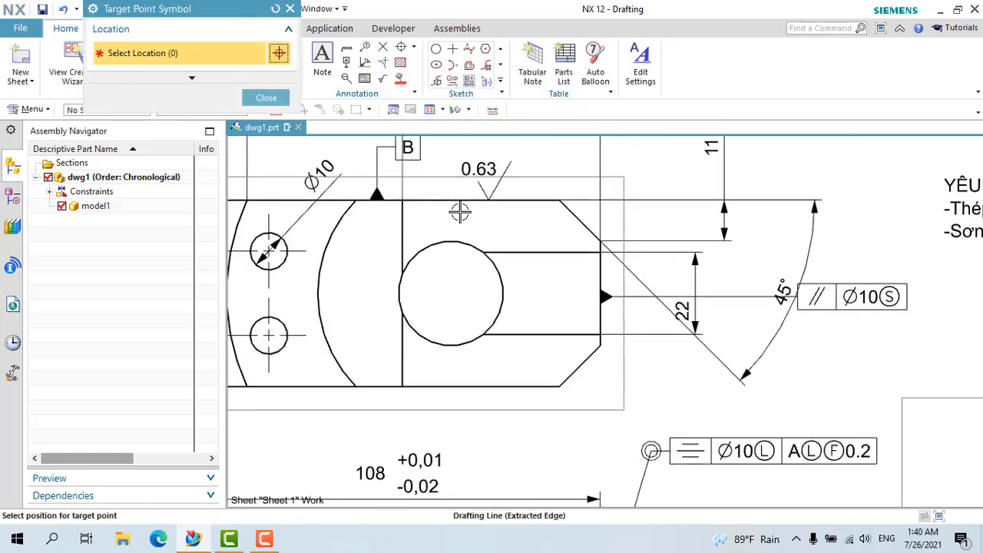
scroll(470, 209, "up", 2)
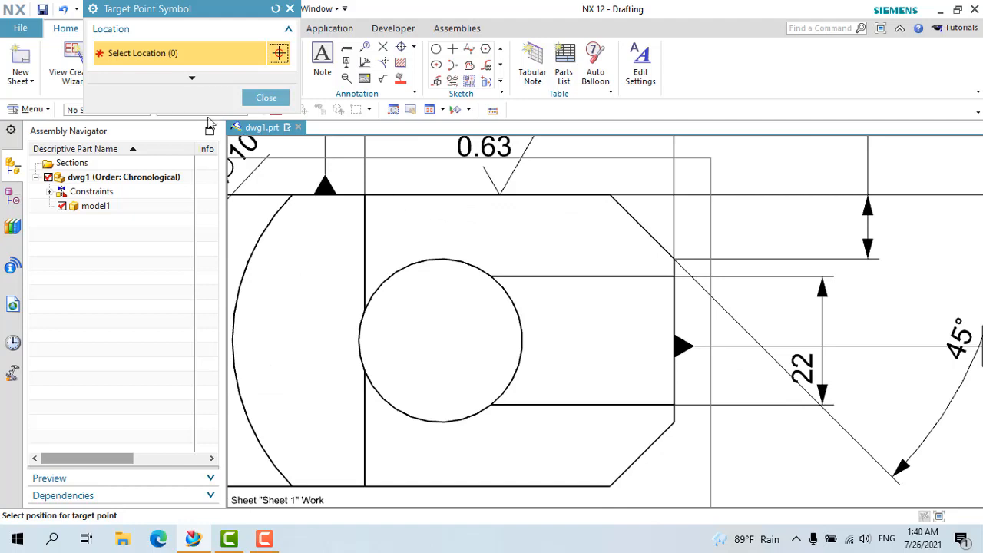
left_click(466, 262)
scroll(461, 262, "up", 2)
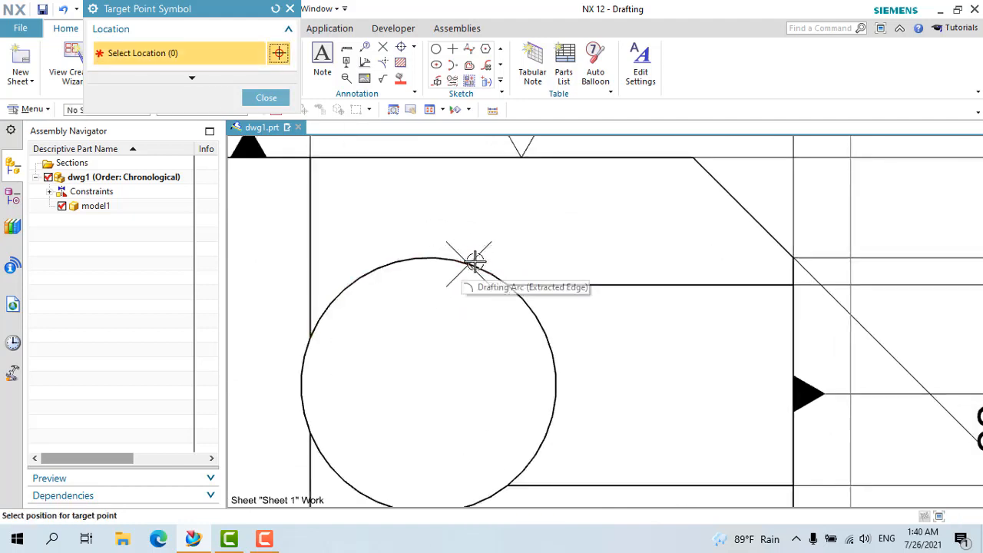
left_click(520, 293)
left_click(402, 260)
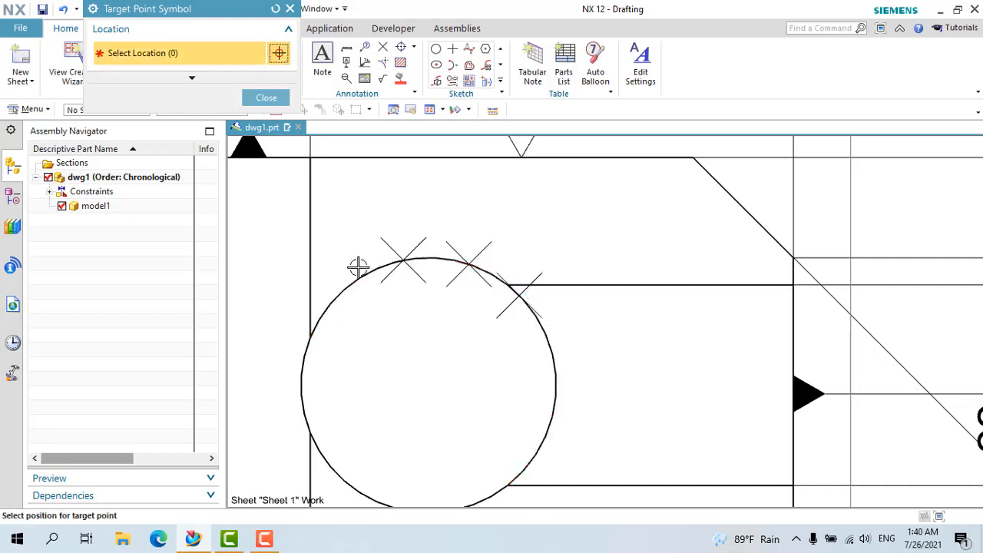
left_click(358, 266)
left_click(320, 295)
left_click(333, 317)
left_click(278, 332)
key("Escape")
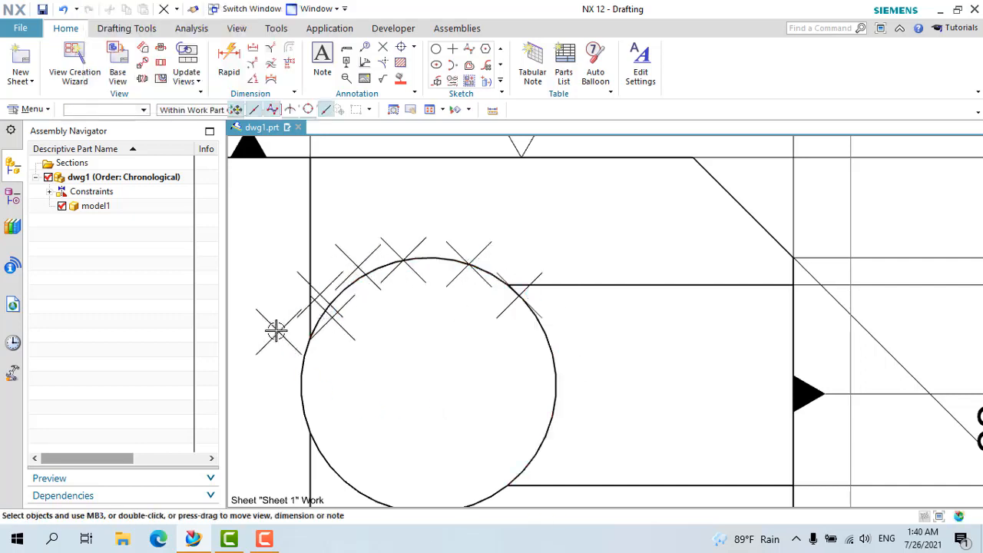
Delete all seven target point symbols around the upper view's large circle
left_click(278, 332)
key("Delete")
left_click(334, 324)
key("Delete")
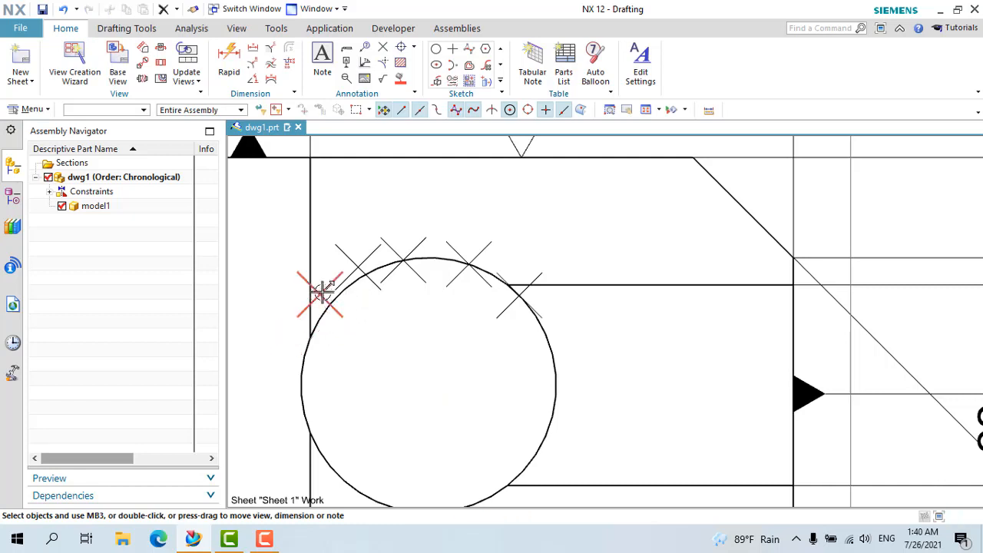
left_click(322, 293)
key("Delete")
left_click(358, 269)
key("Delete")
key("Delete")
left_click(466, 261)
key("Delete")
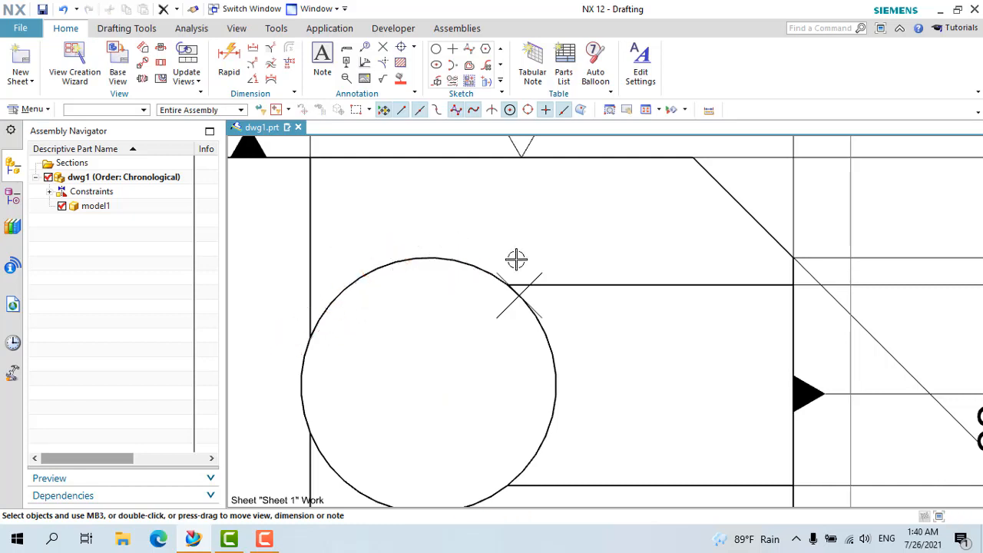
left_click(522, 291)
key("Delete")
Try an intersection symbol at the upper view's lower chamfered corner, using its lower horizontal edge and the vertical end edge
scroll(355, 212, "down", 5)
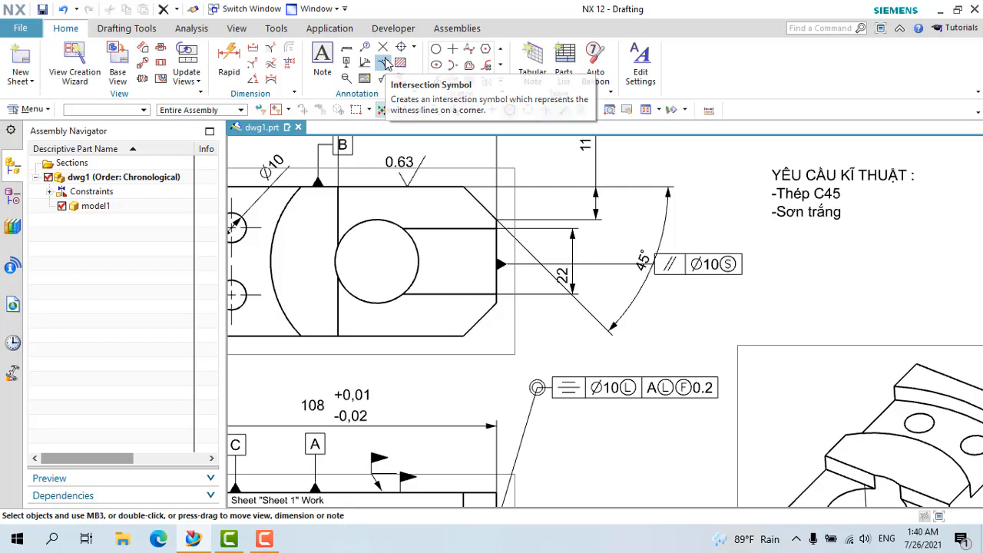
left_click(383, 62)
scroll(490, 321, "up", 1)
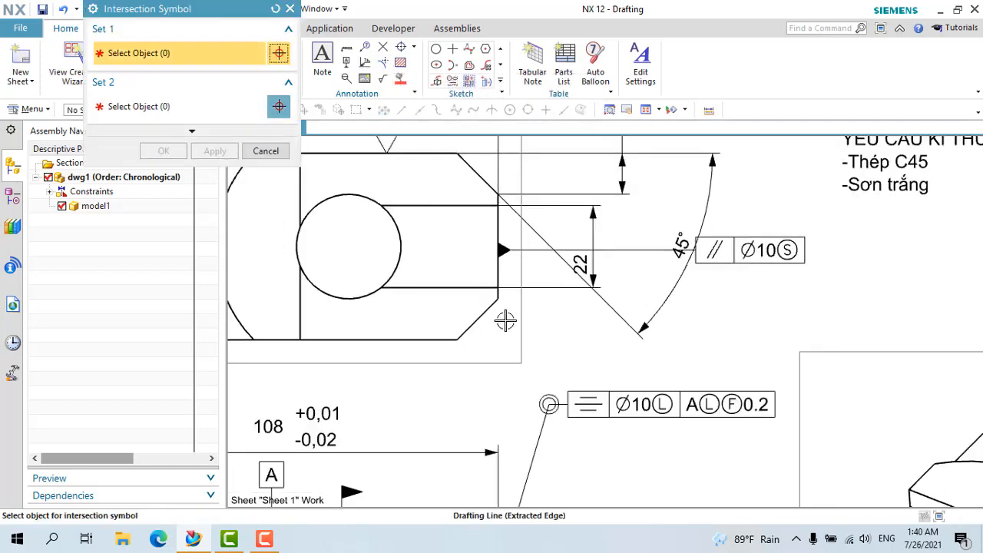
left_click(418, 339)
left_click(493, 344)
scroll(495, 340, "up", 1)
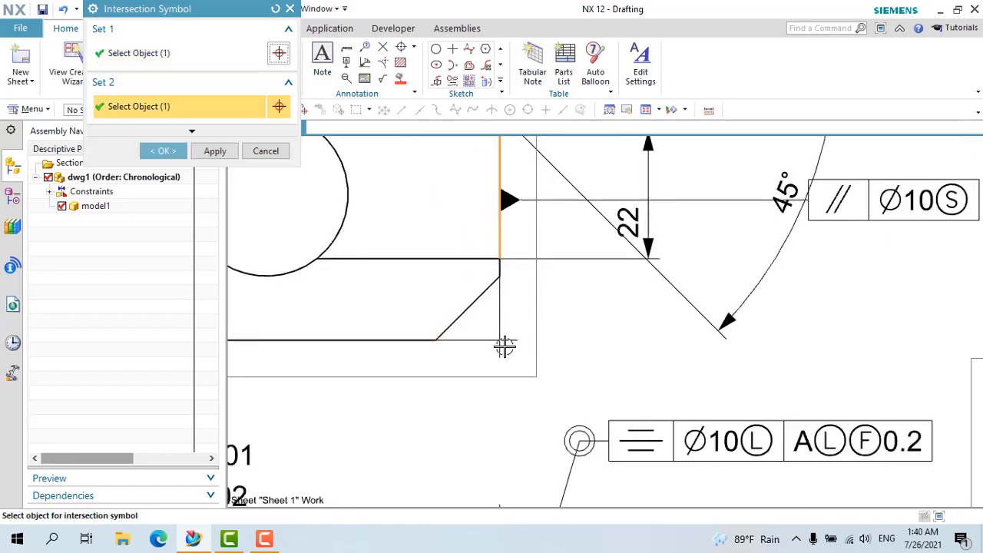
scroll(589, 392, "down", 6)
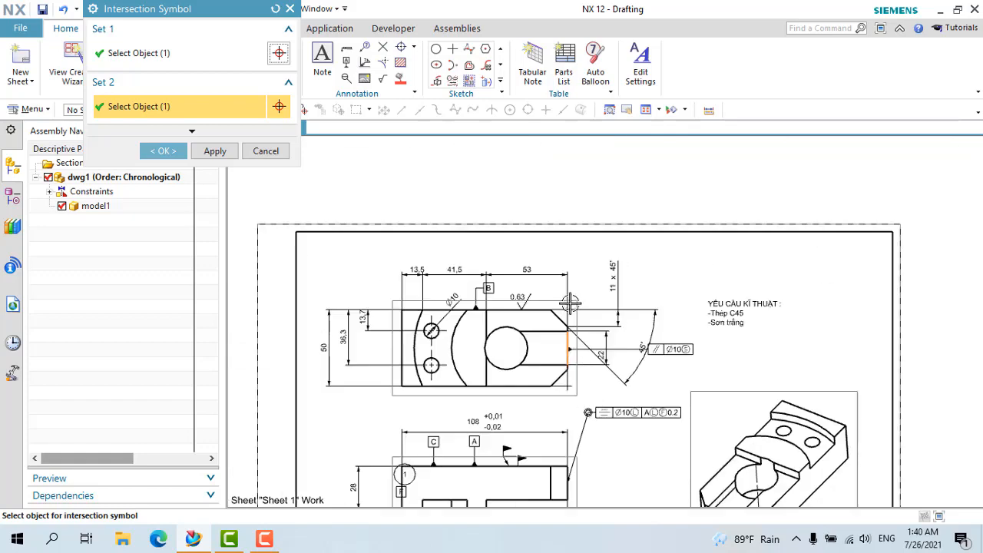
scroll(571, 303, "up", 3)
key("Escape")
Examine the corners of the lower, isometric and upper views as candidates for an intersection symbol
left_click(386, 62)
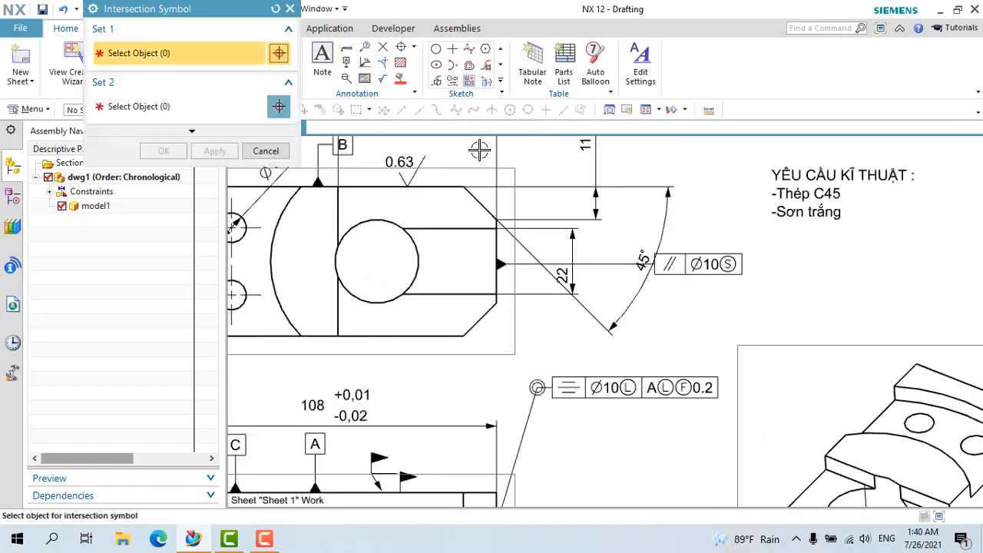
scroll(538, 240, "down", 2)
scroll(539, 239, "down", 2)
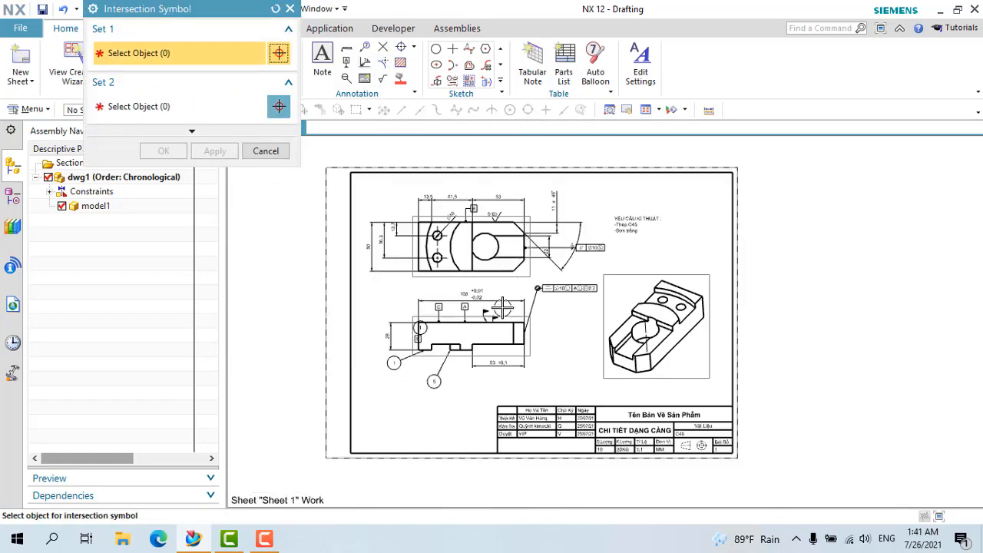
scroll(420, 346, "up", 6)
scroll(419, 346, "up", 2)
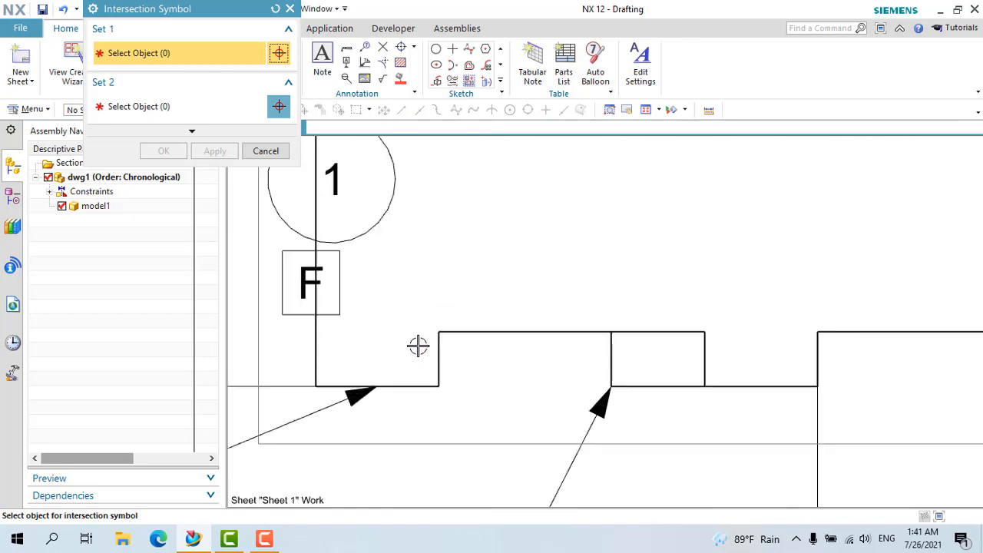
scroll(417, 347, "down", 5)
scroll(766, 360, "up", 3)
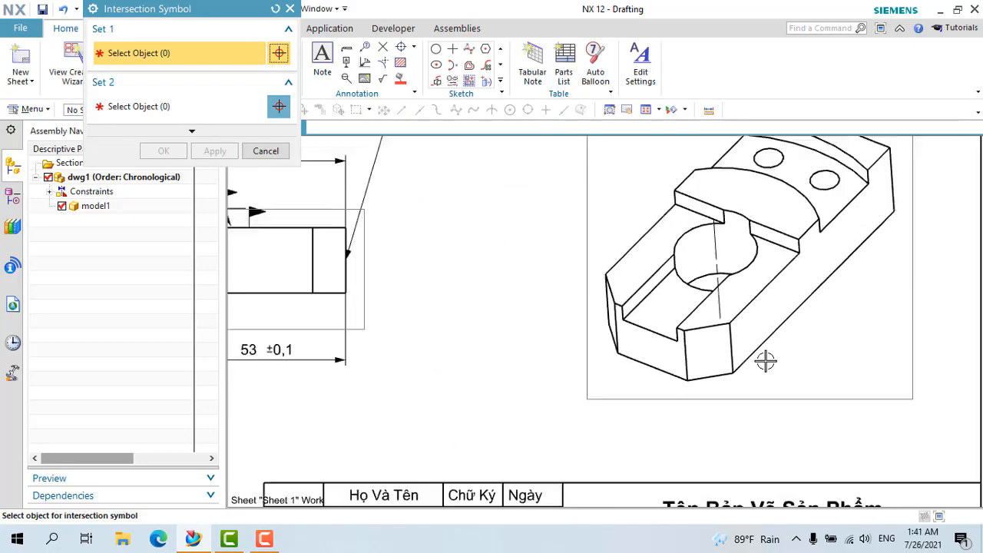
scroll(702, 323, "down", 5)
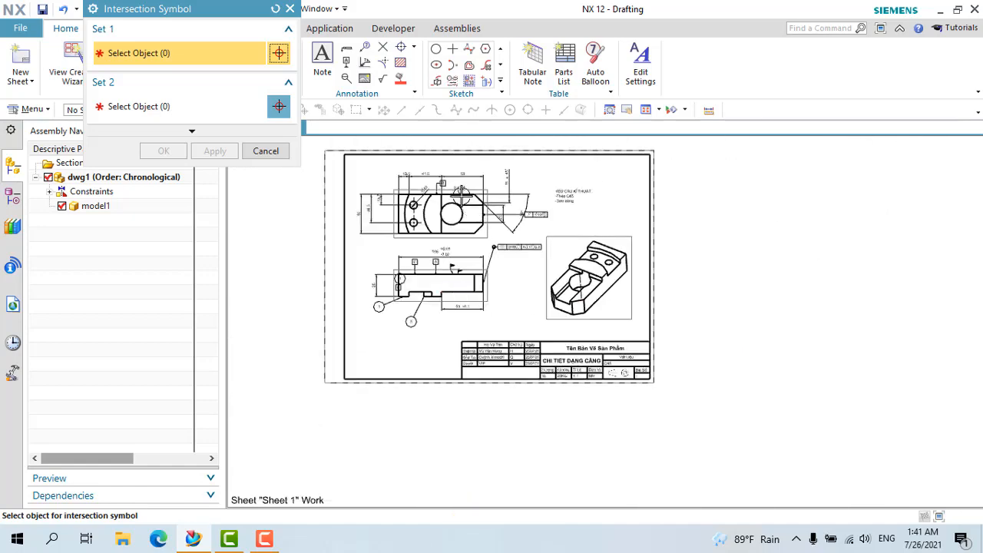
scroll(462, 194, "up", 4)
scroll(550, 217, "up", 2)
key("Escape")
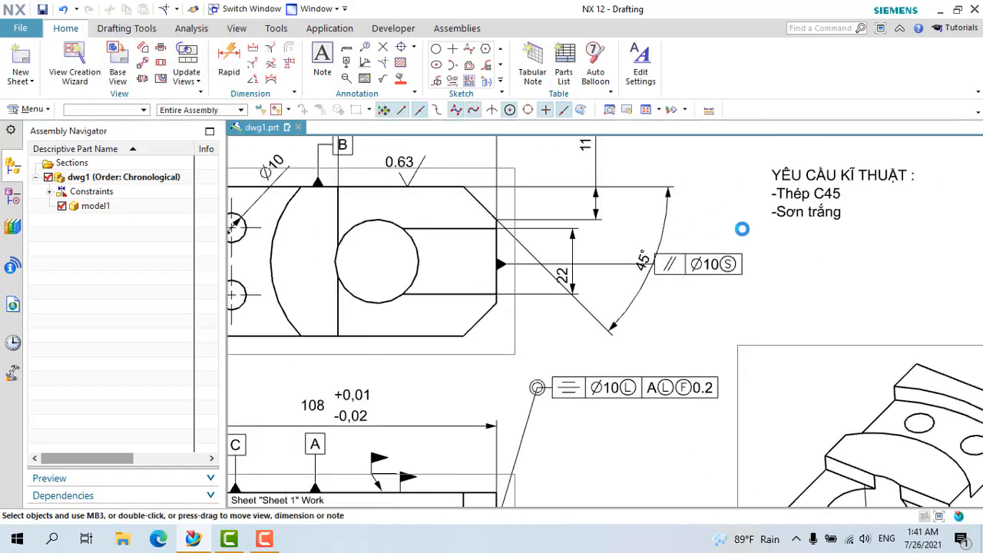
Delete the 45° angular, 11 x 45° chamfer and 53 length dimensions from the upper view
left_click(663, 198)
key("Delete")
scroll(599, 204, "down", 5)
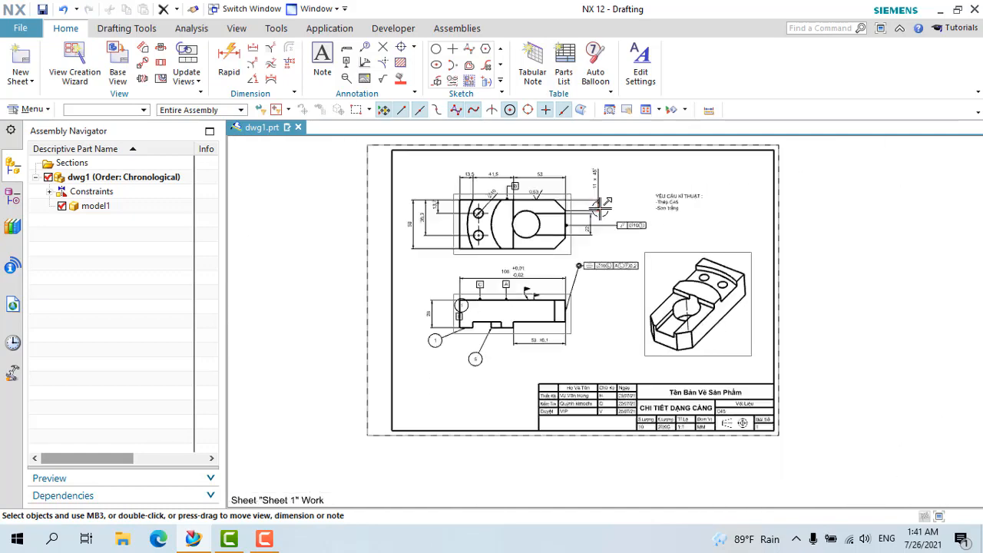
scroll(601, 205, "up", 4)
scroll(584, 177, "down", 2)
scroll(532, 192, "up", 4)
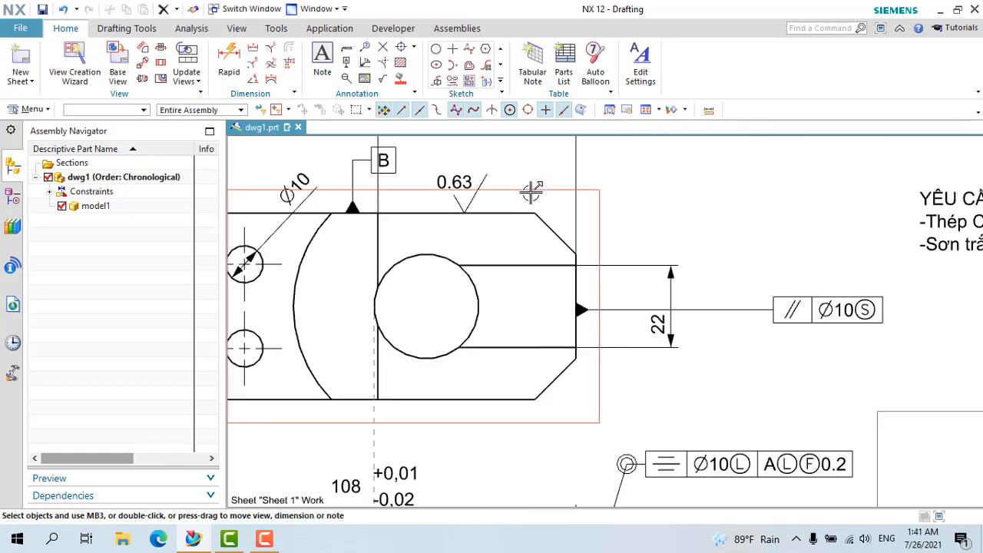
scroll(531, 192, "up", 2)
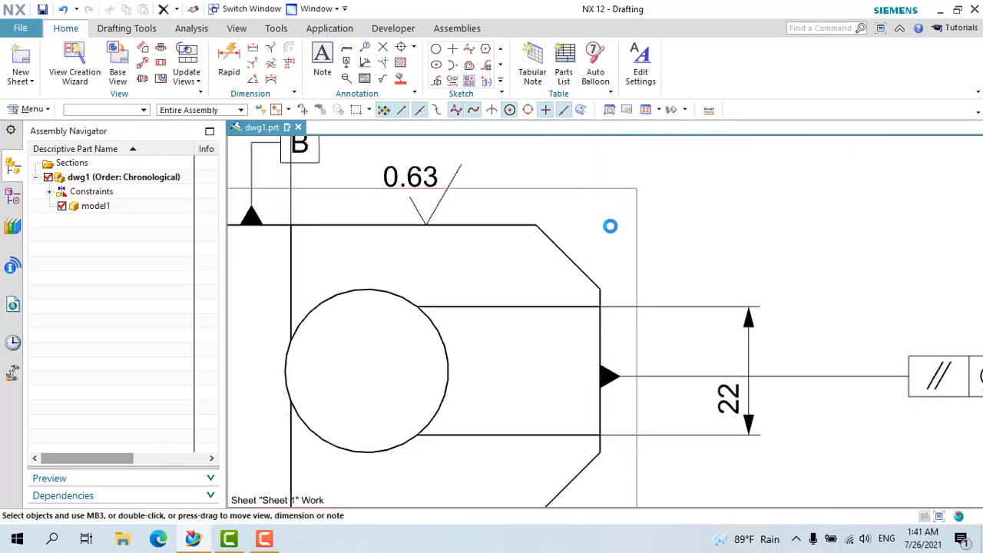
Create an intersection symbol at the upper view's upper chamfered corner from the upper horizontal edge and the short vertical end edge
left_click(383, 48)
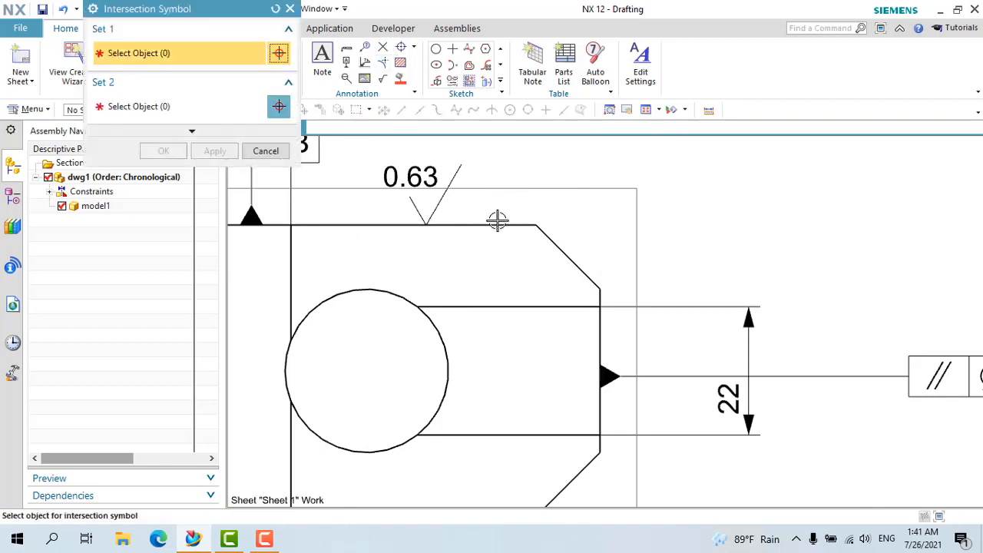
left_click(501, 224)
left_click(602, 301)
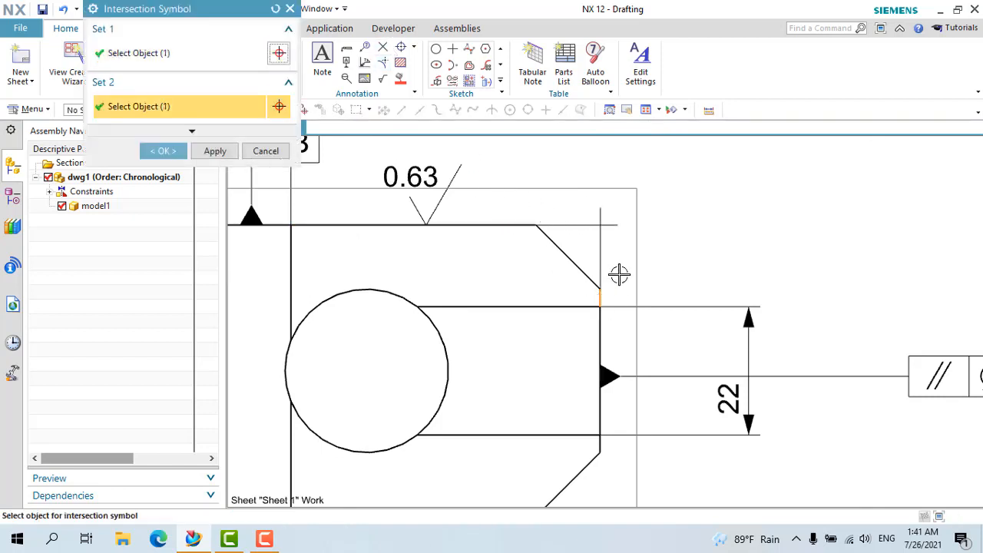
left_click(162, 150)
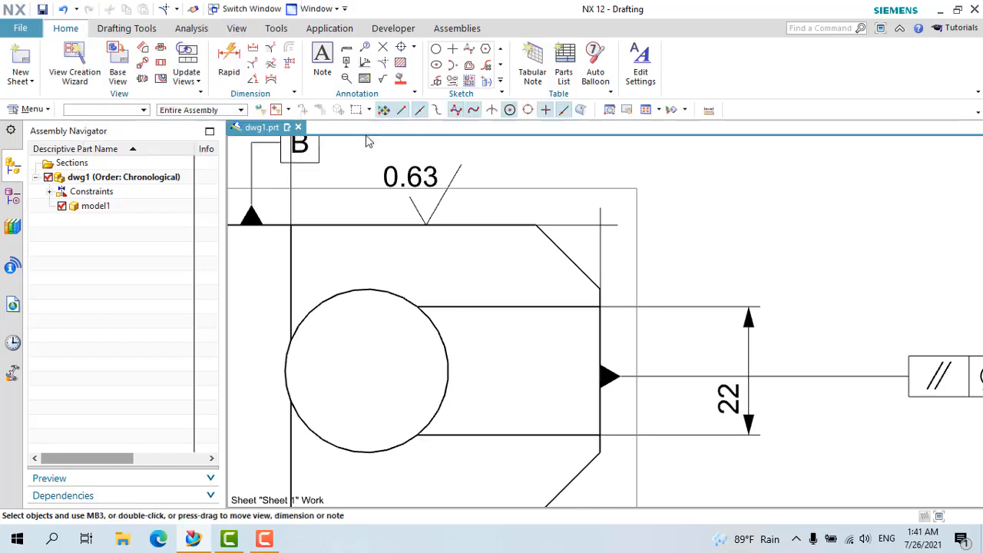
Start a surface finish symbol with its angle set to 0° and parentheses set to None
left_click(384, 80)
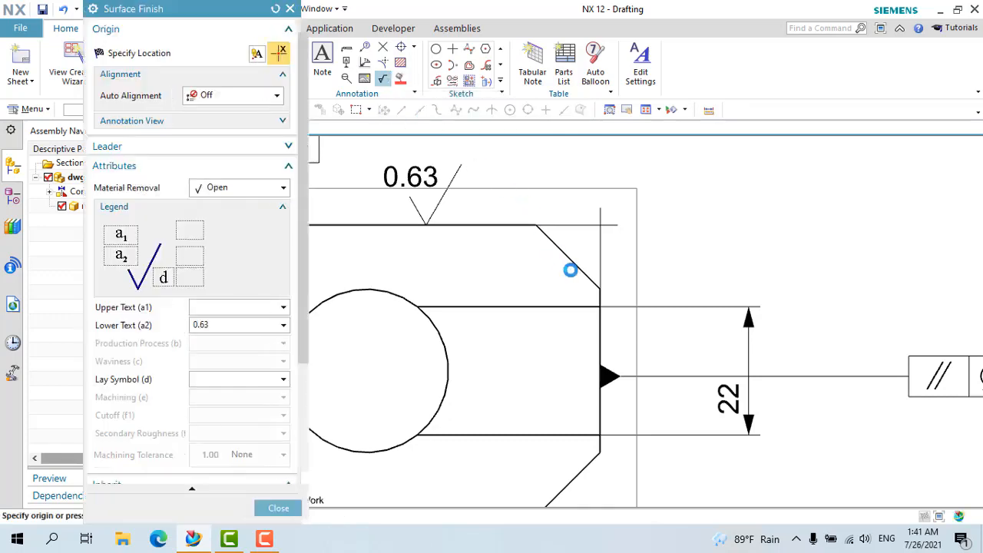
scroll(570, 269, "down", 6)
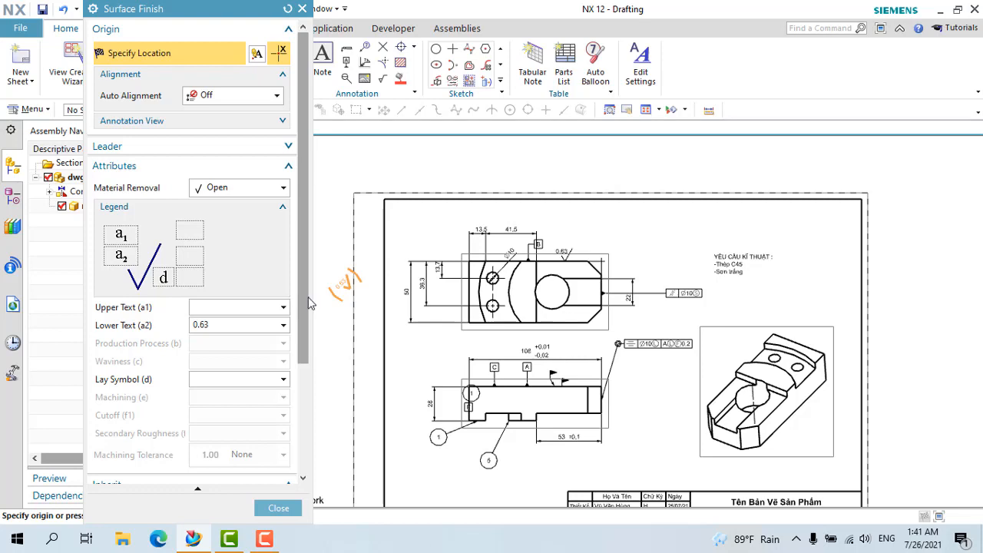
left_click_drag(304, 302, 307, 419)
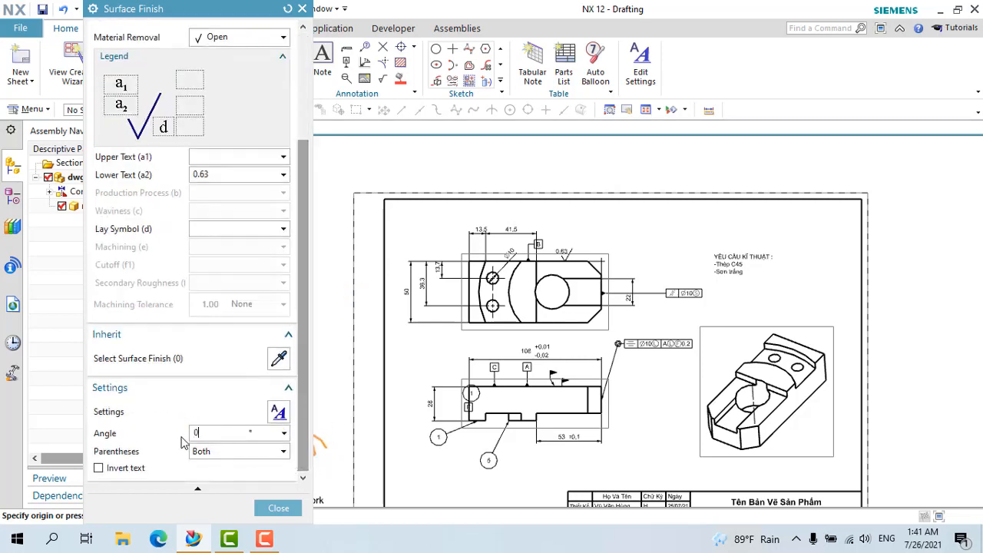
left_click_drag(202, 434, 182, 442)
left_click(237, 453)
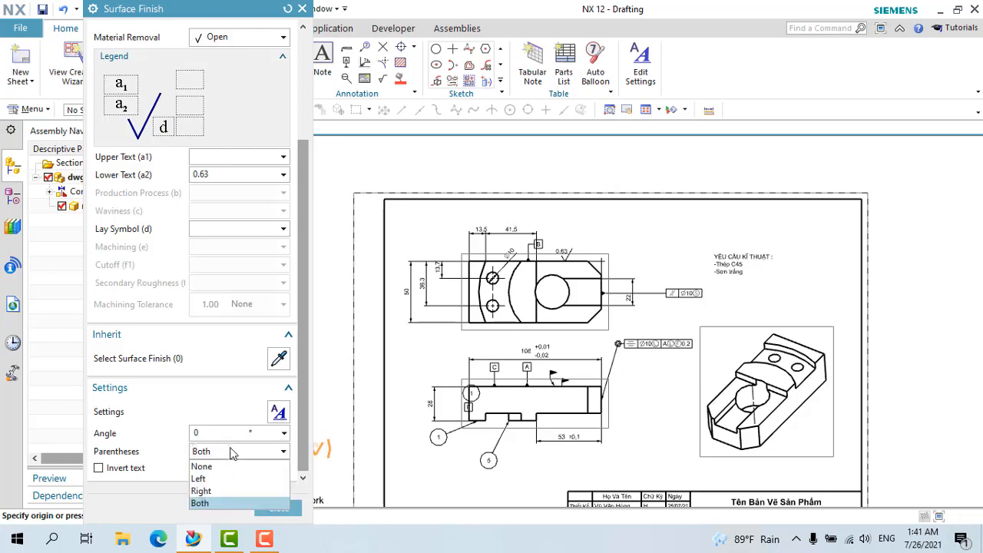
left_click(202, 467)
left_click_drag(304, 254, 312, 132)
Review the auto alignment and material removal choices for the surface finish symbol, keeping Off and Open
left_click(249, 97)
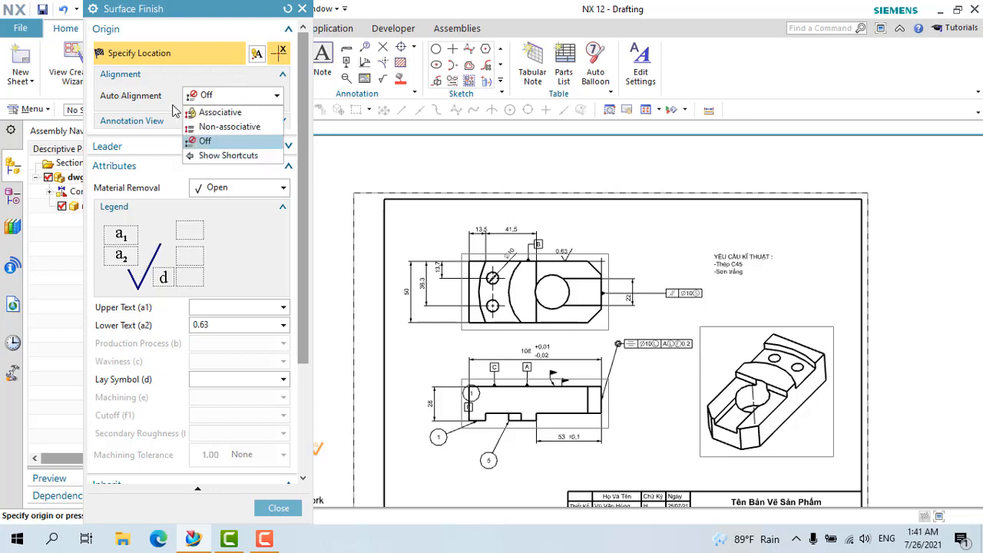
left_click(204, 141)
left_click(209, 96)
left_click(225, 141)
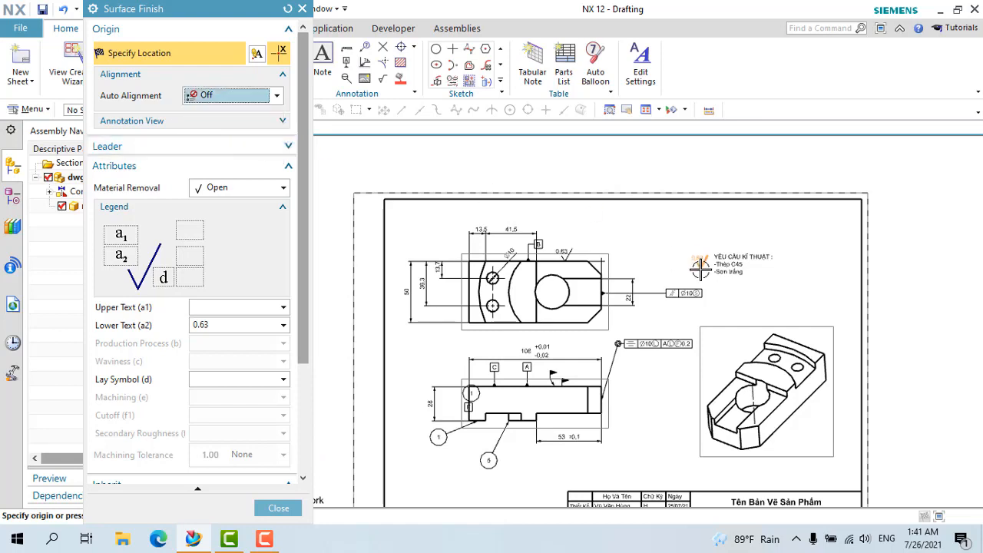
left_click(238, 187)
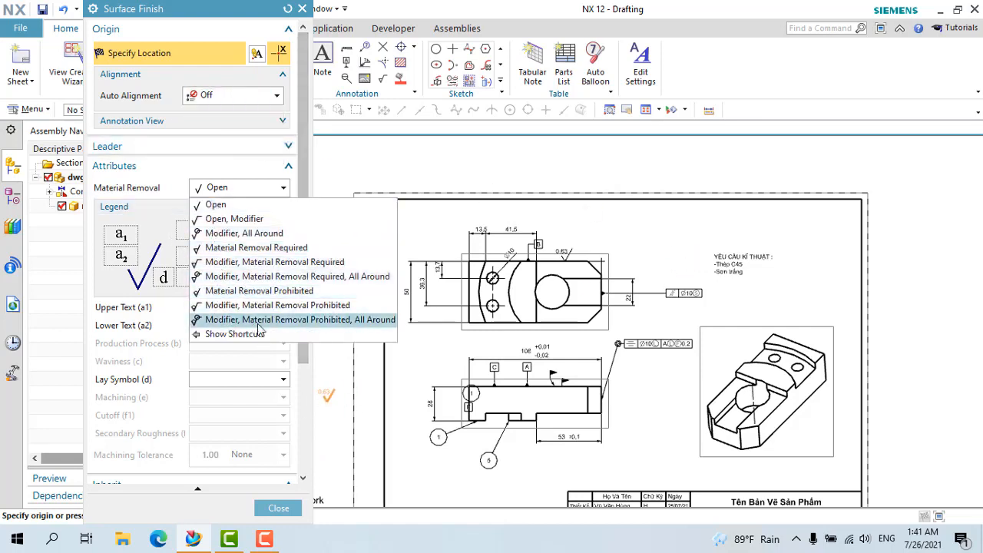
left_click(212, 205)
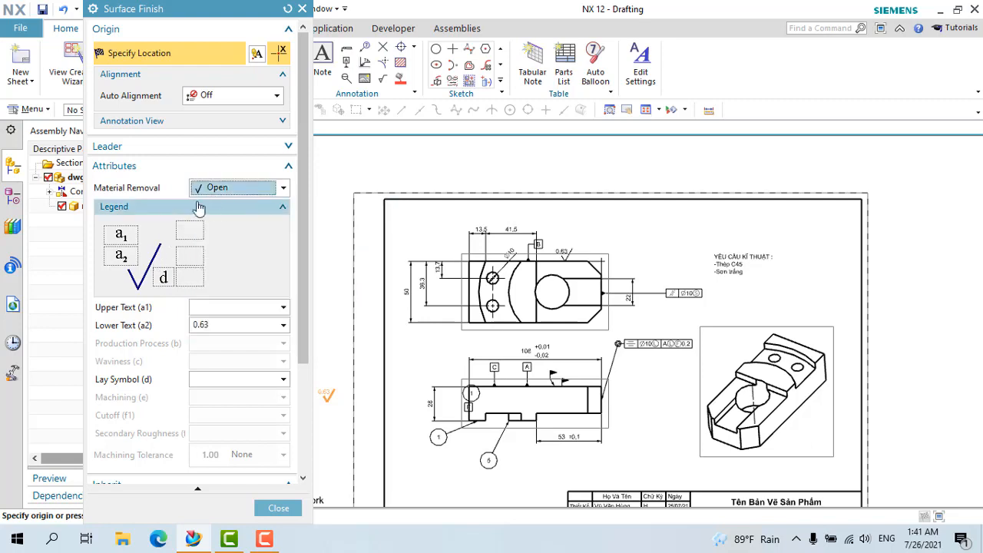
left_click(239, 326)
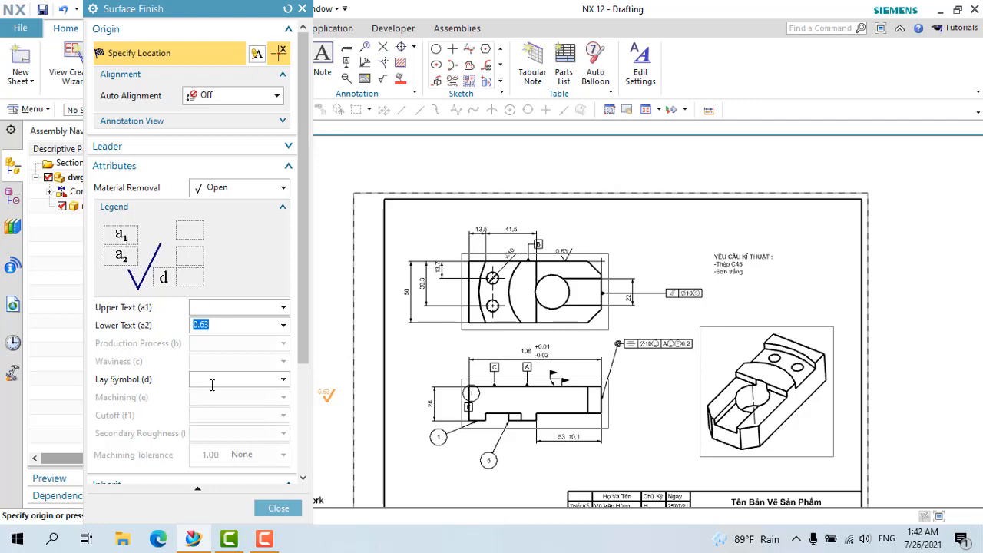
Try the Modifier, All Around material removal type on the surface finish symbol, and return it to Open
left_click(219, 192)
left_click(223, 233)
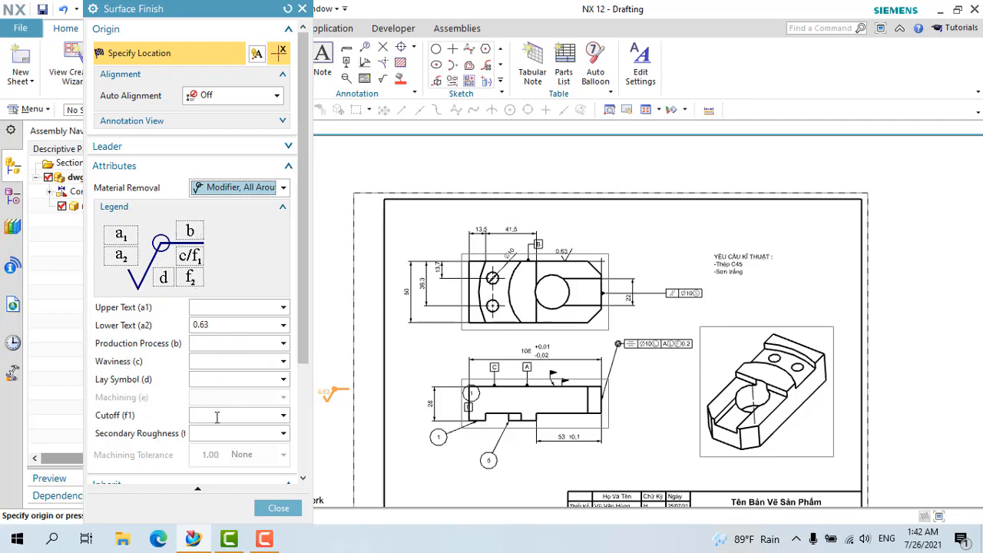
left_click(252, 188)
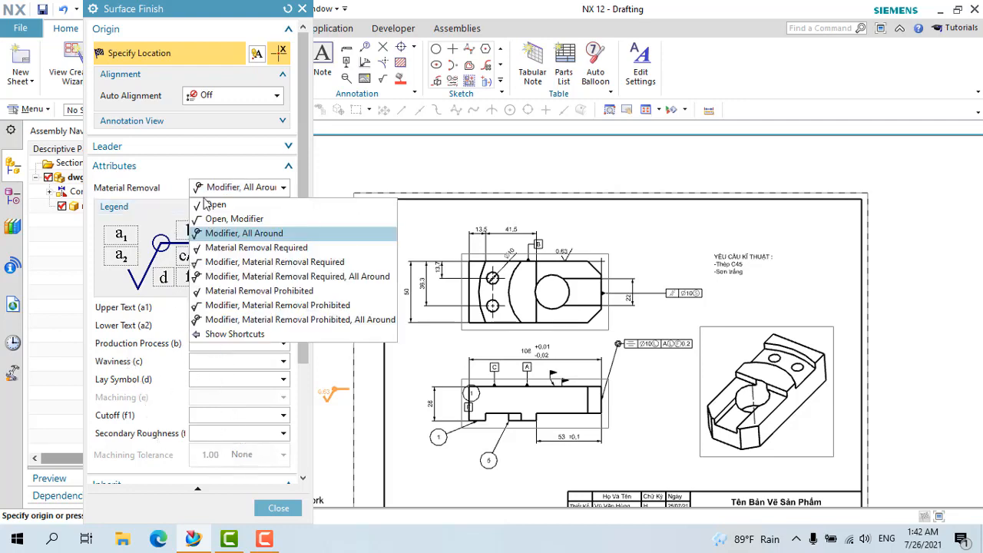
left_click(208, 207)
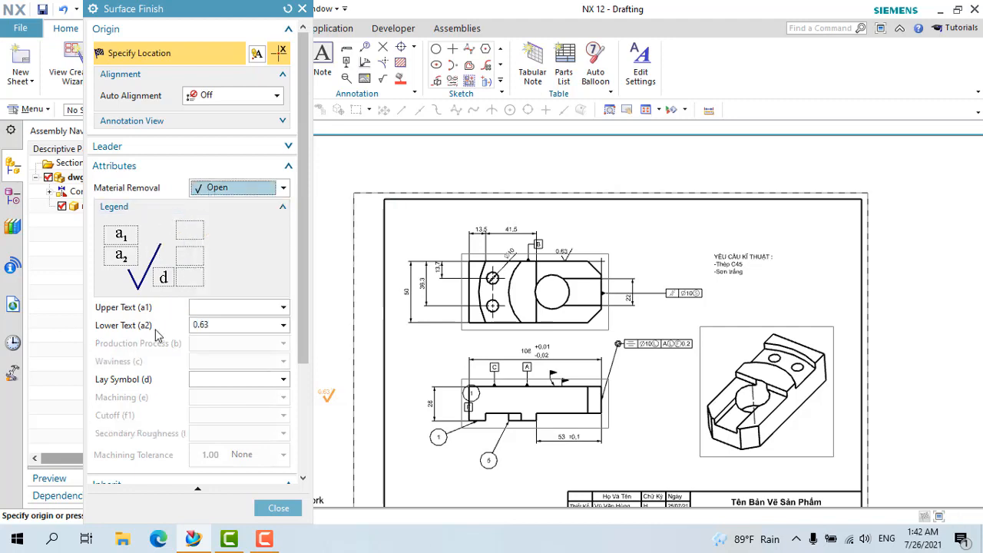
Place an open 0.63 surface finish symbol on the upper view's lower horizontal edge and align its tip with that edge
left_click(228, 333)
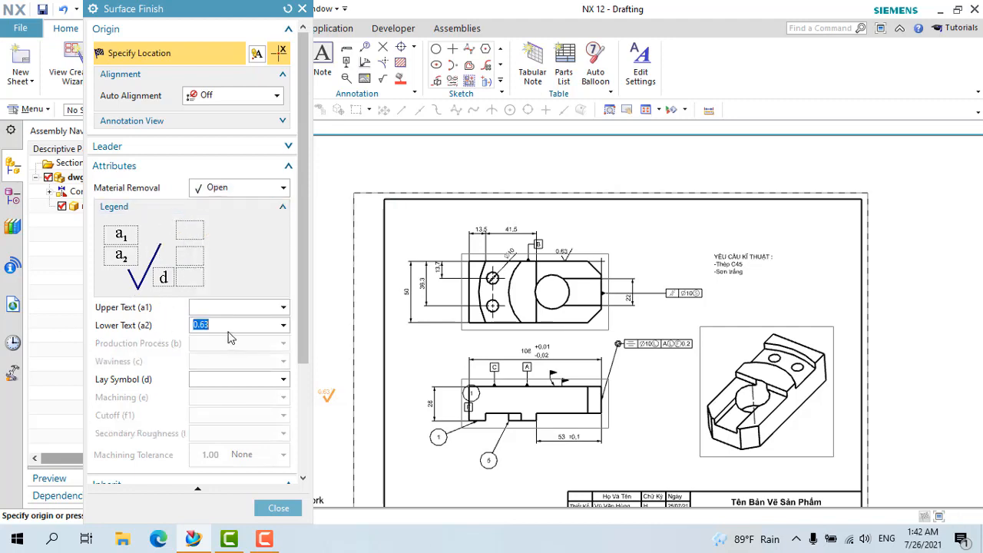
scroll(307, 326, "down", 3)
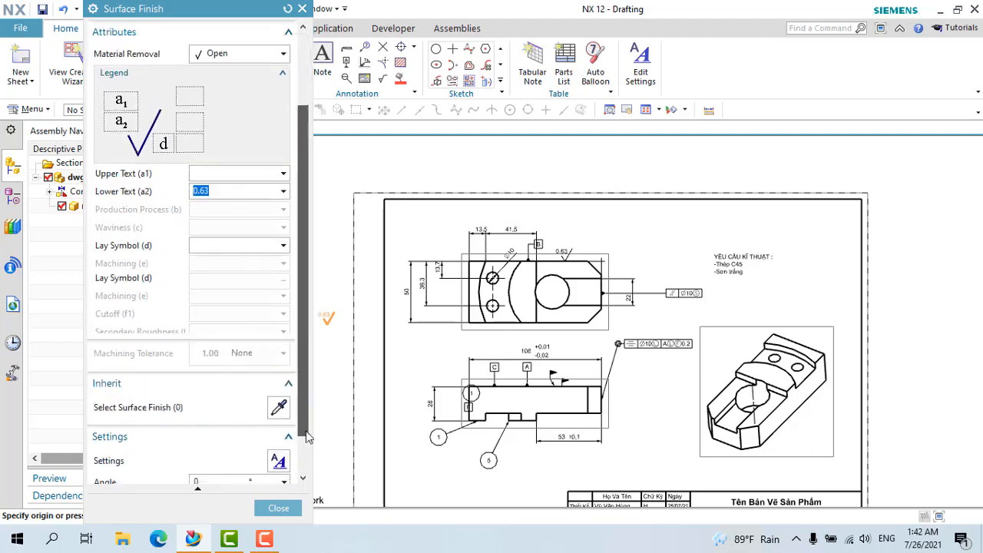
scroll(635, 302, "up", 5)
scroll(614, 257, "down", 5)
scroll(566, 284, "up", 5)
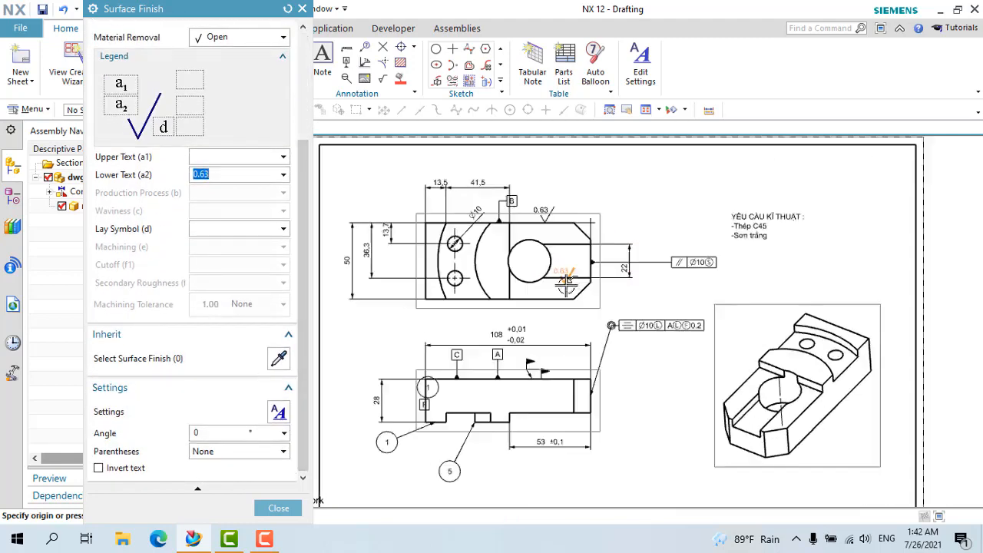
scroll(523, 329, "up", 2)
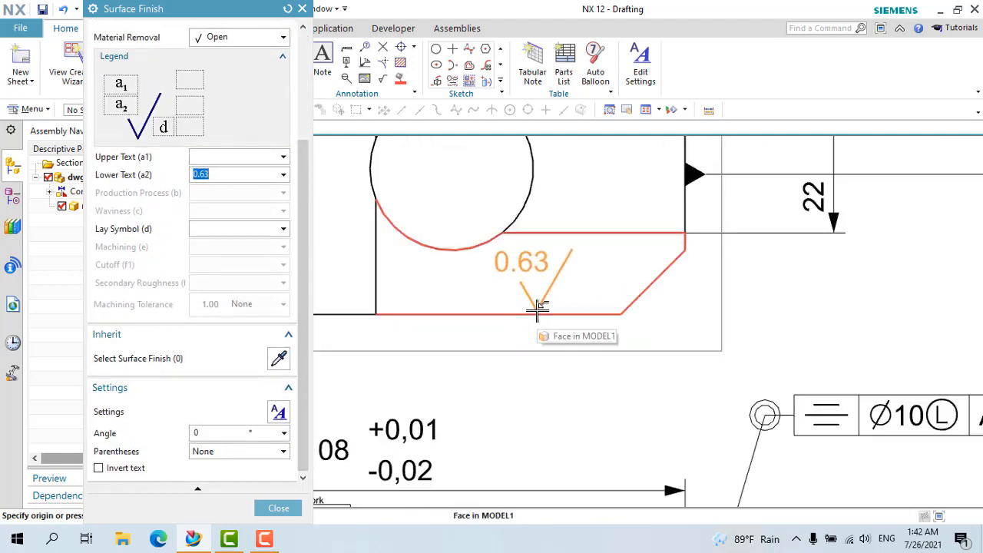
left_click(544, 310)
scroll(503, 301, "up", 2)
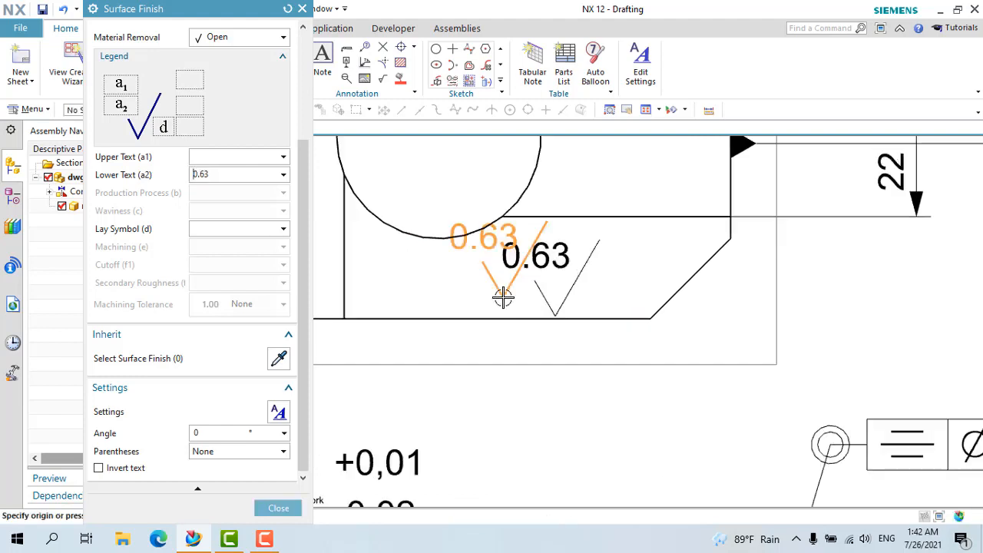
left_click(279, 508)
scroll(548, 305, "up", 3)
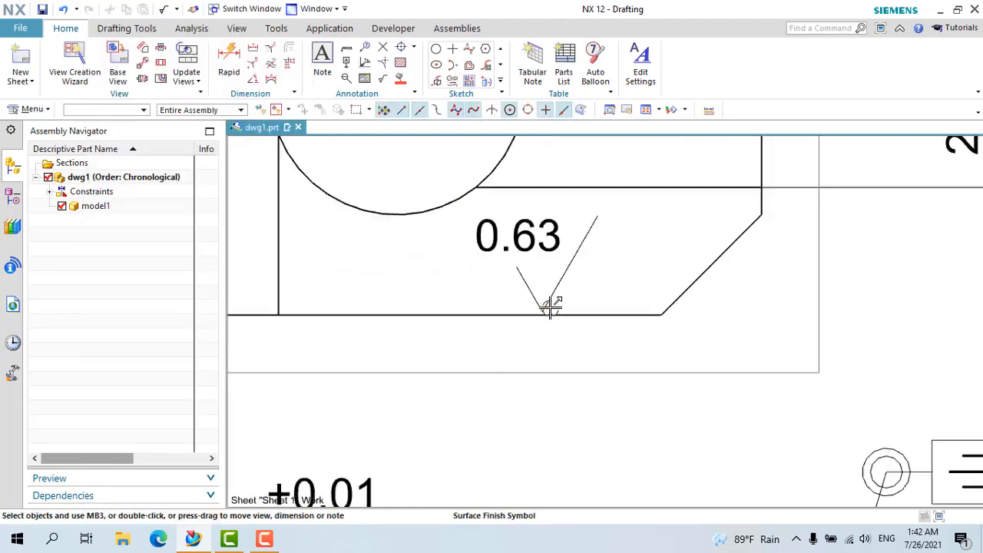
mouse_move(540, 315)
left_mouse_down()
mouse_move(608, 288)
mouse_move(528, 308)
mouse_move(529, 318)
left_mouse_up()
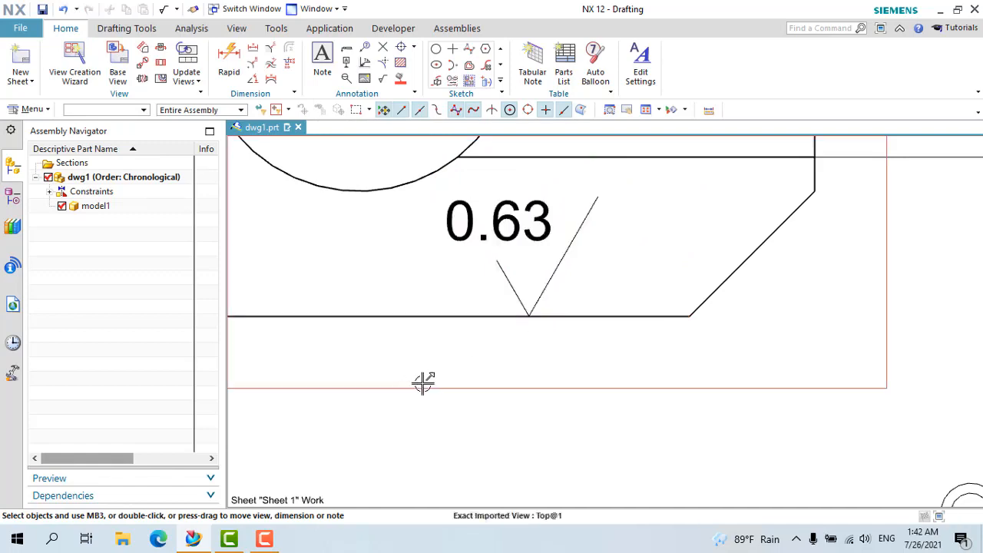
Set up a Modifier, All Around surface finish symbol with a1 = 1, a2 = 2, b = 3, c = 4, d = 5, f1 = 7 and f2 = 6
scroll(454, 353, "down", 6)
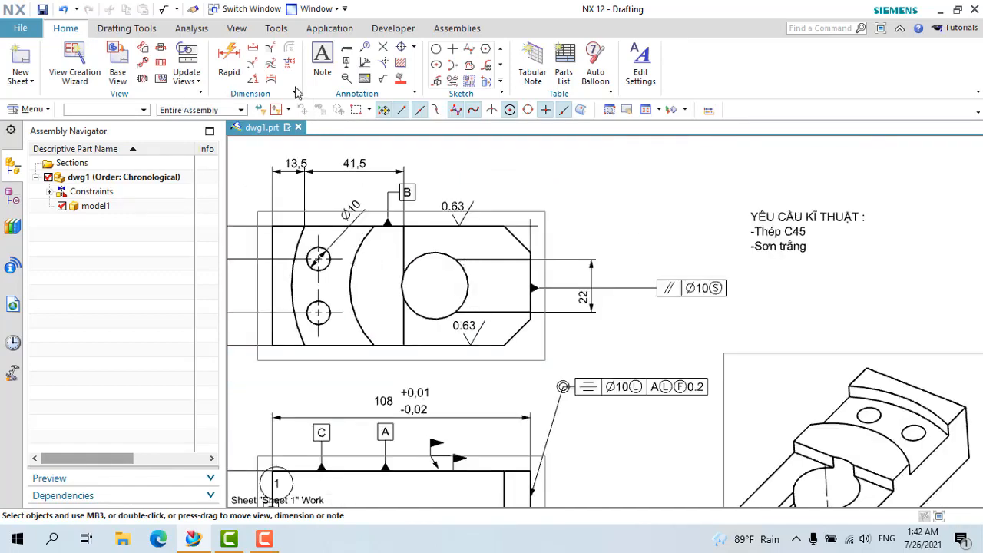
left_click(382, 78)
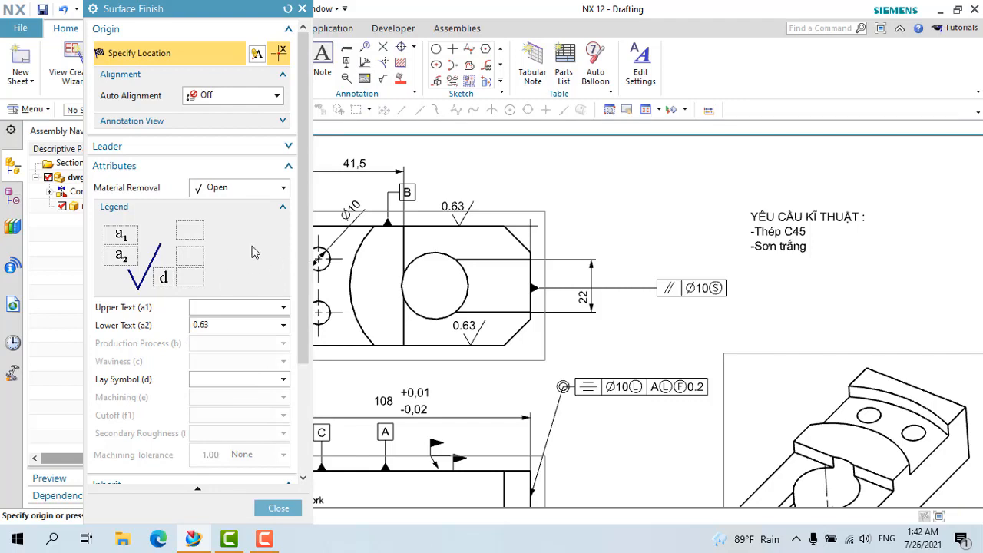
scroll(304, 254, "down", 5)
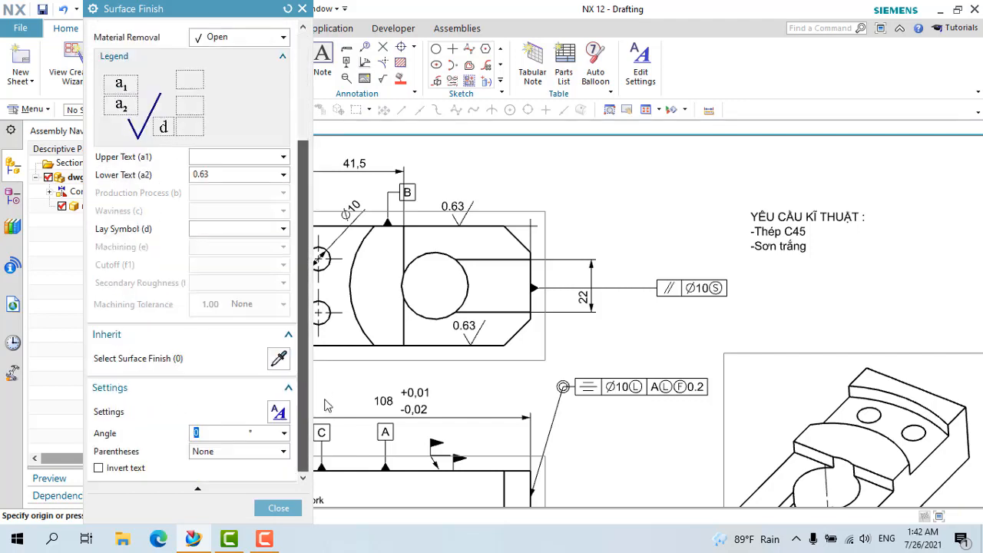
scroll(307, 345, "up", 4)
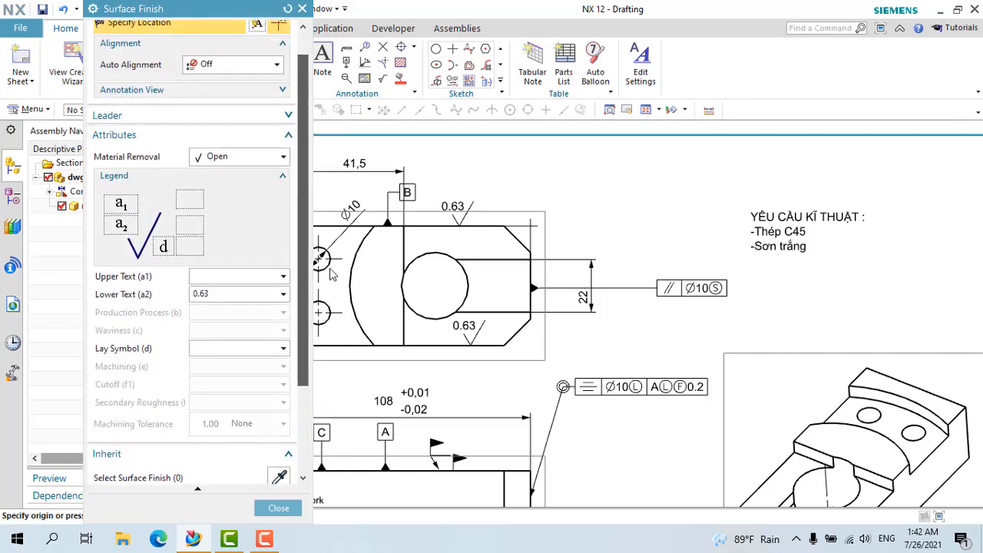
left_click(230, 157)
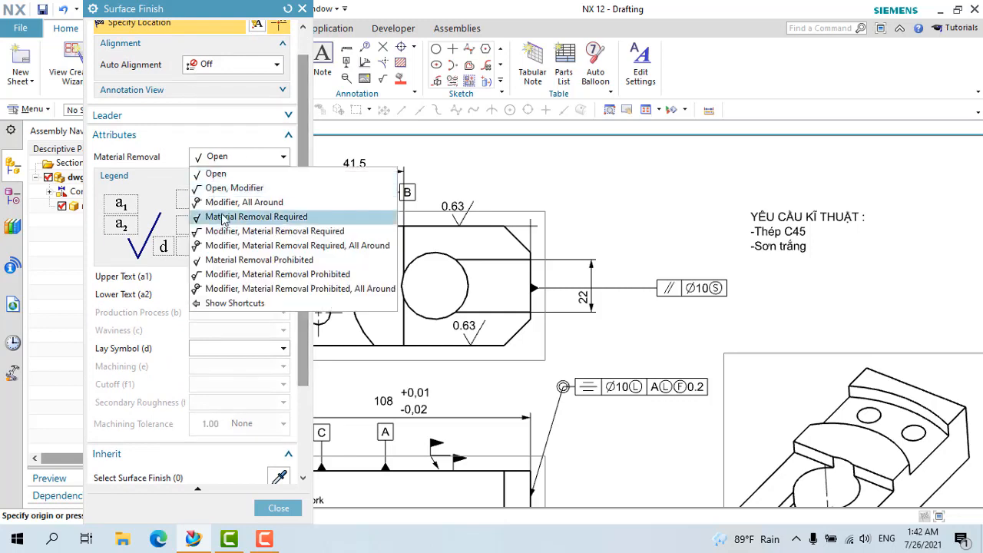
left_click(231, 202)
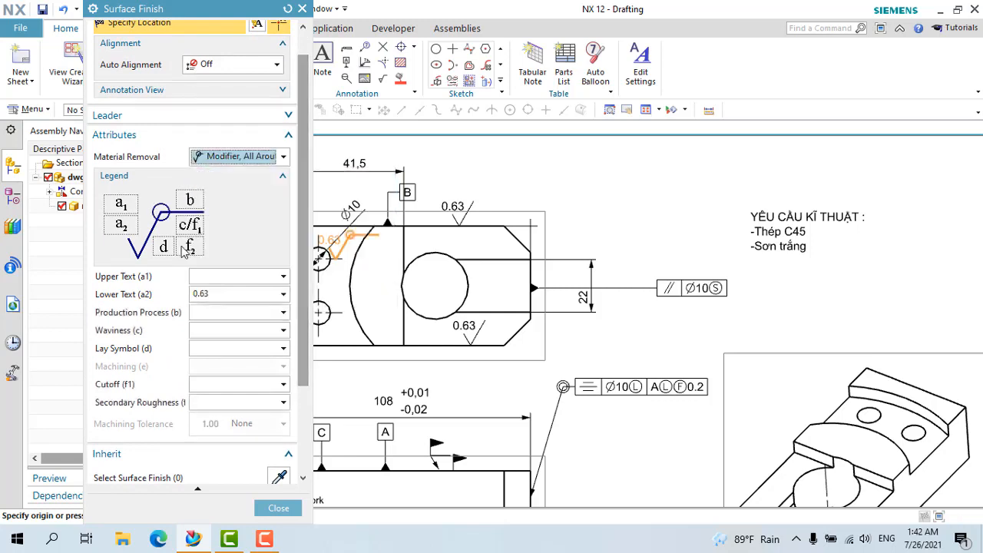
left_click(215, 297)
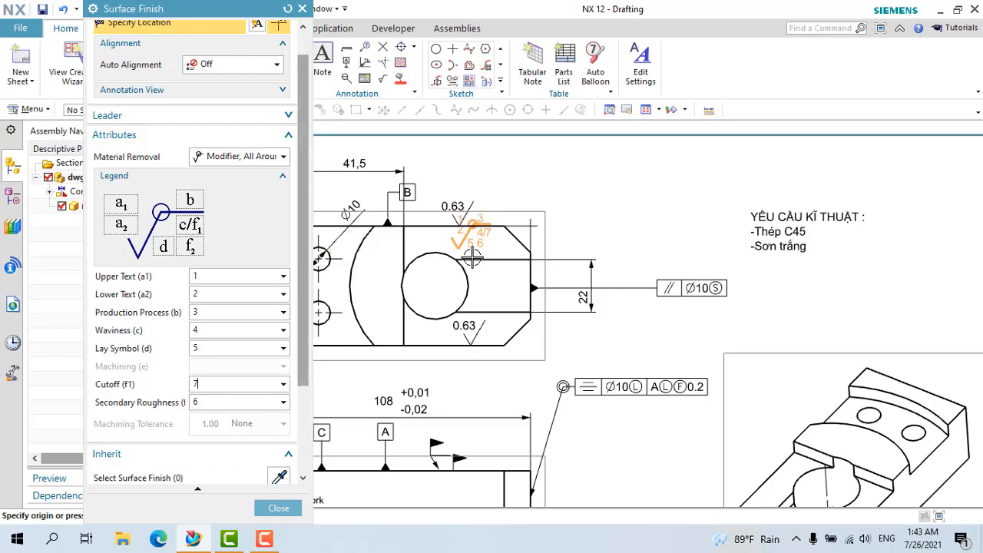
Place the all-around surface finish symbol on the upper view's upper horizontal edge near the chamfer
scroll(513, 209, "up", 5)
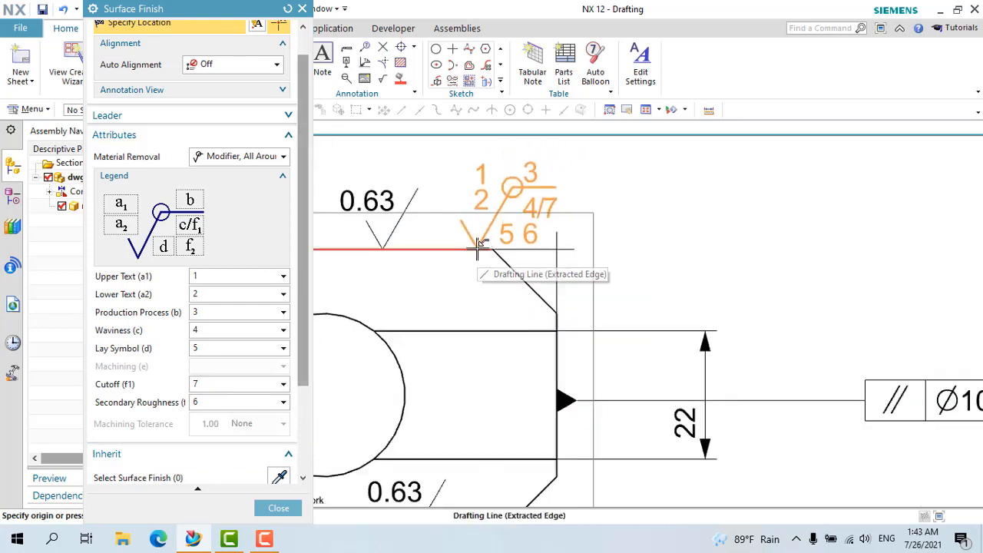
left_click(478, 244)
key("Escape")
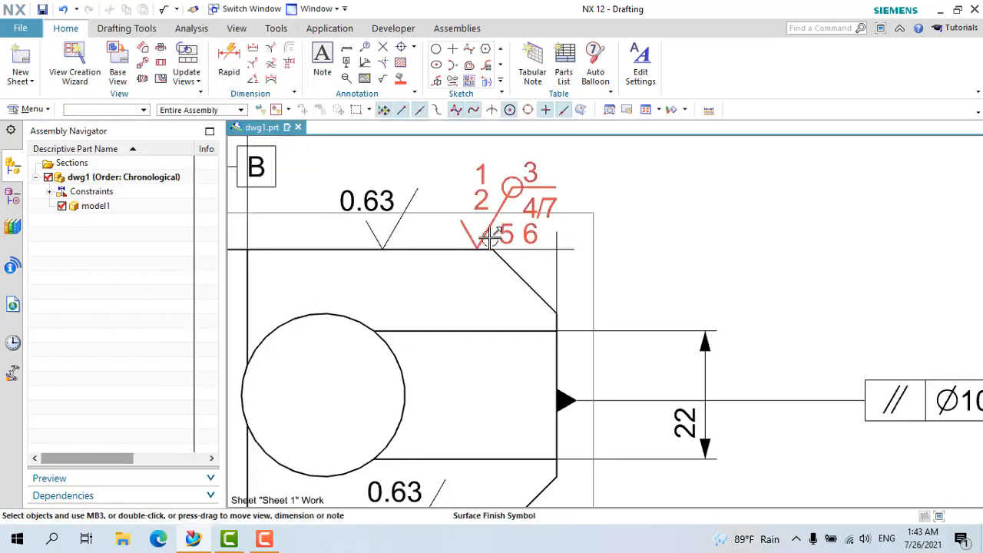
Move the all-around surface finish symbol down to the slot edge and back onto the upper horizontal edge, beside the chamfer
mouse_move(492, 238)
left_mouse_down()
mouse_move(638, 222)
mouse_move(374, 143)
mouse_move(285, 235)
mouse_move(254, 252)
mouse_move(505, 333)
mouse_move(485, 432)
mouse_move(417, 358)
mouse_move(491, 330)
left_mouse_up()
scroll(507, 344, "up", 1)
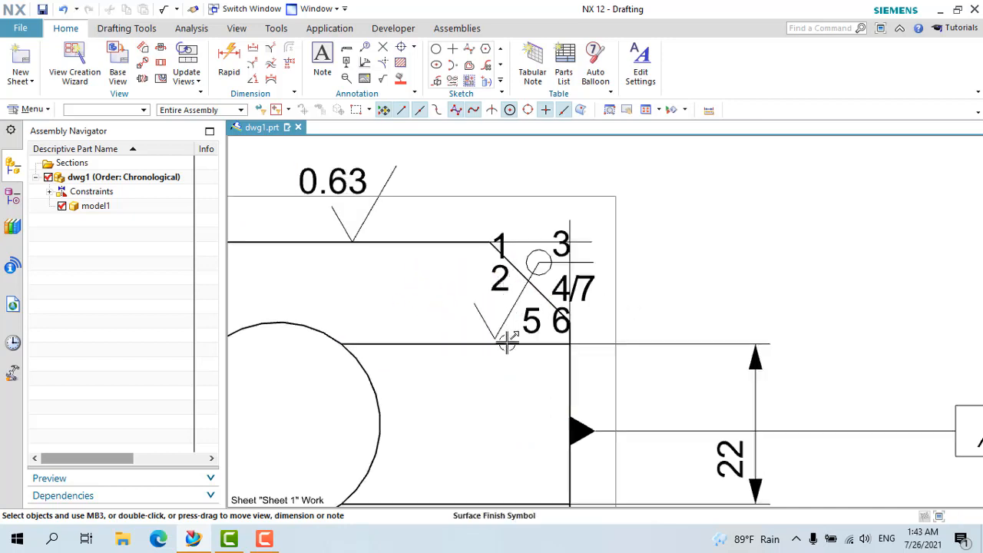
mouse_move(500, 342)
left_mouse_down()
mouse_move(483, 204)
mouse_move(459, 246)
left_mouse_up()
scroll(434, 246, "down", 1)
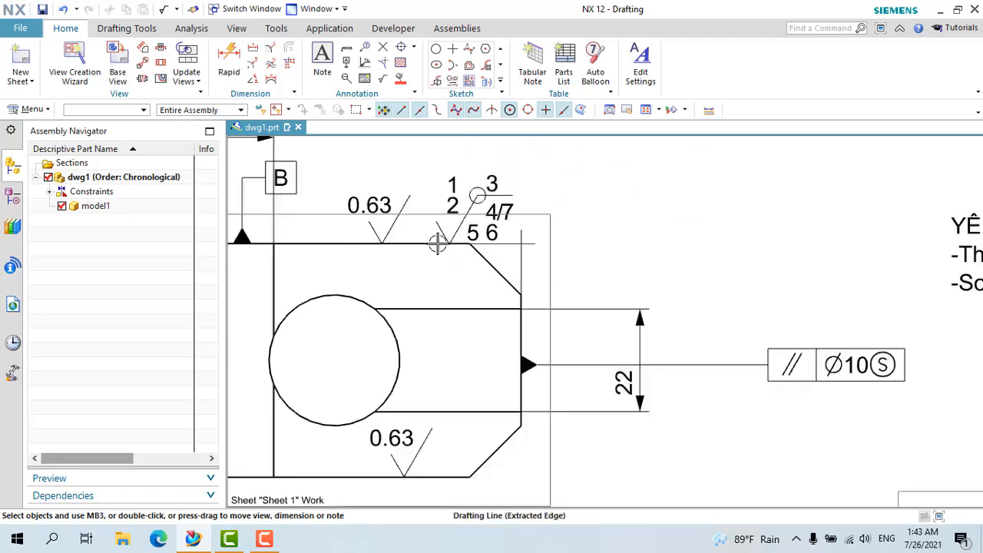
scroll(437, 243, "down", 2)
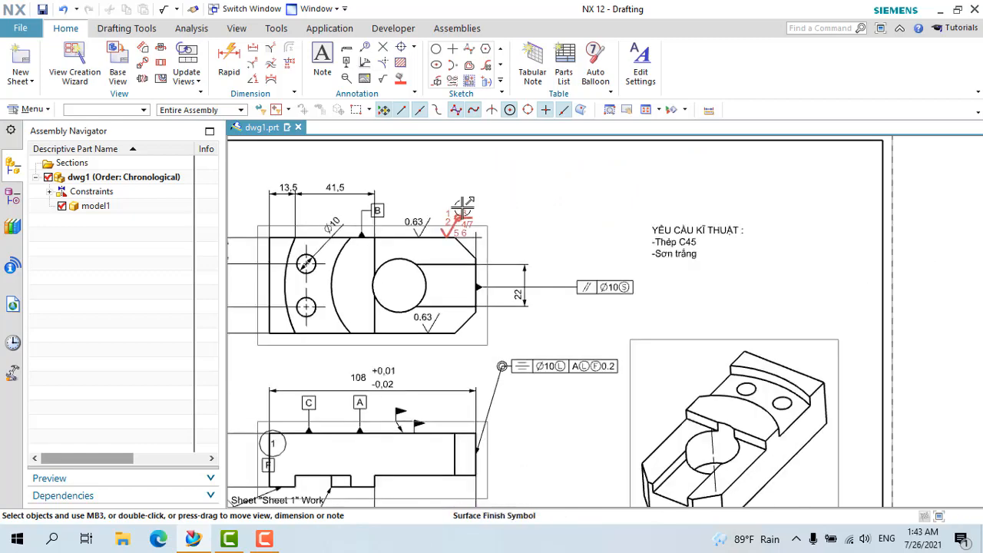
left_click(382, 80)
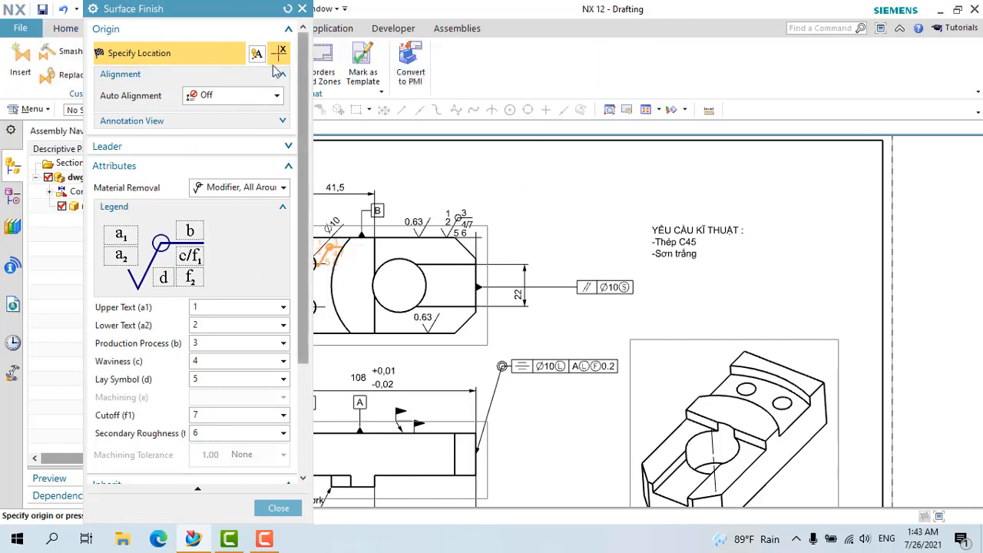
left_click(303, 8)
scroll(550, 235, "down", 3)
scroll(626, 369, "up", 3)
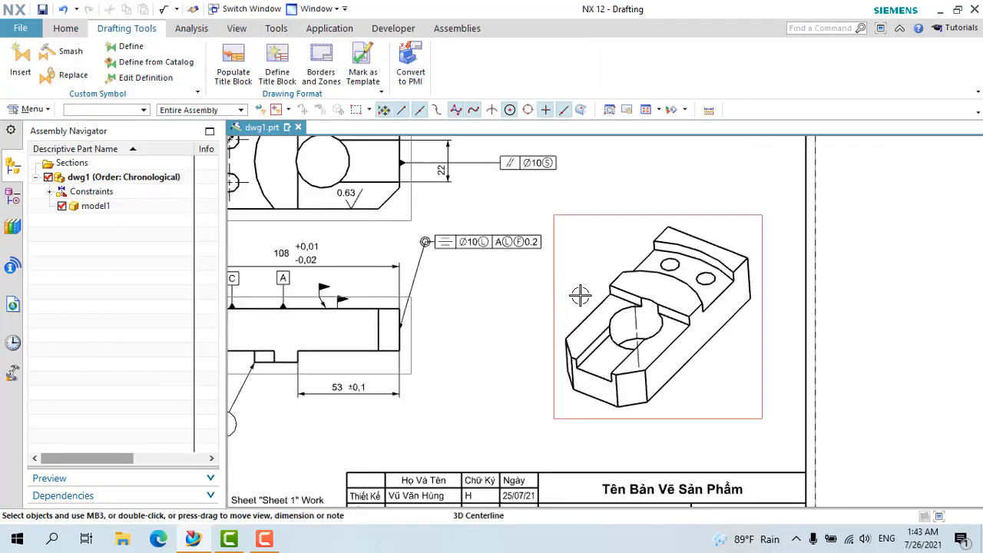
scroll(586, 294, "up", 2)
scroll(572, 322, "up", 1)
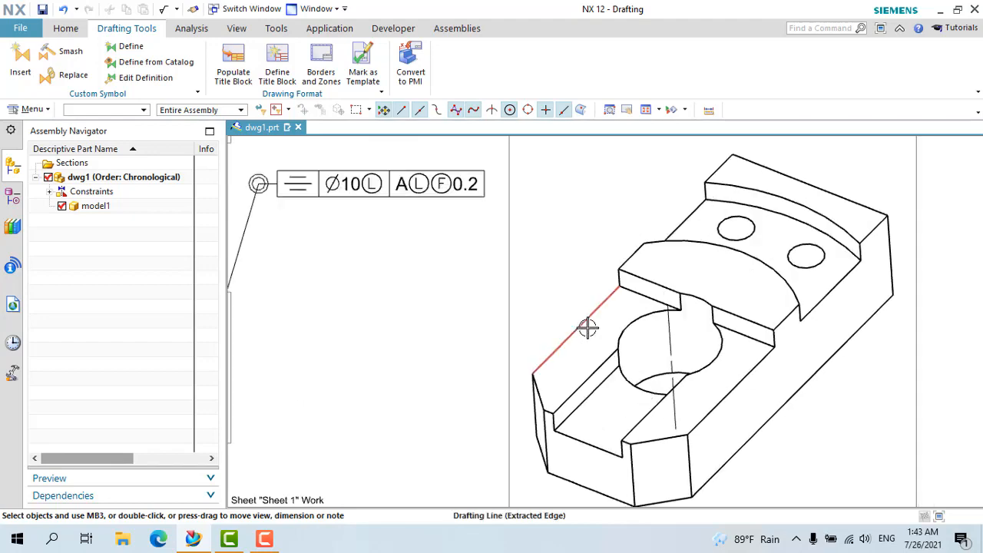
scroll(614, 322, "down", 4)
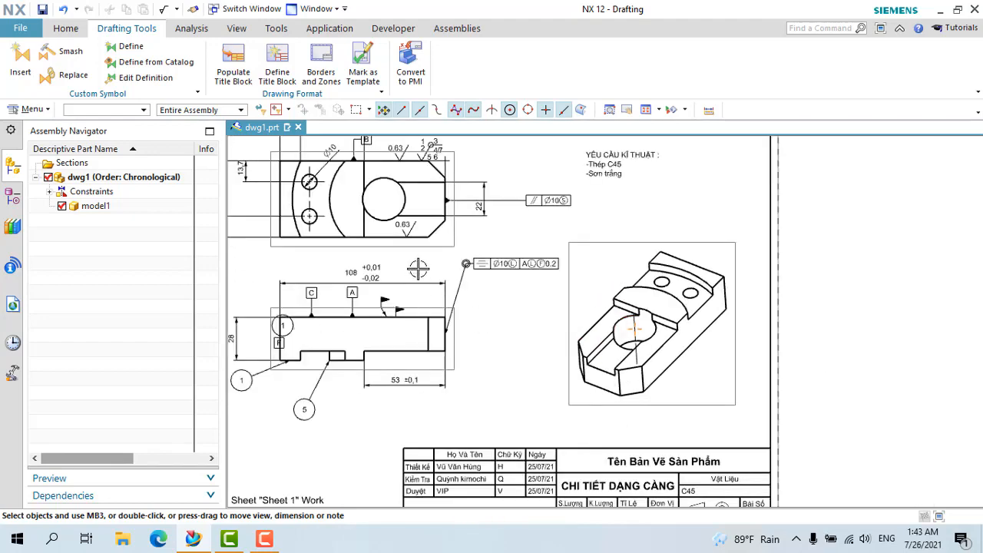
Set up an Open surface finish symbol with lower text (a2) 0.63, an empty lay symbol and an angle of 45°
scroll(606, 340, "up", 3)
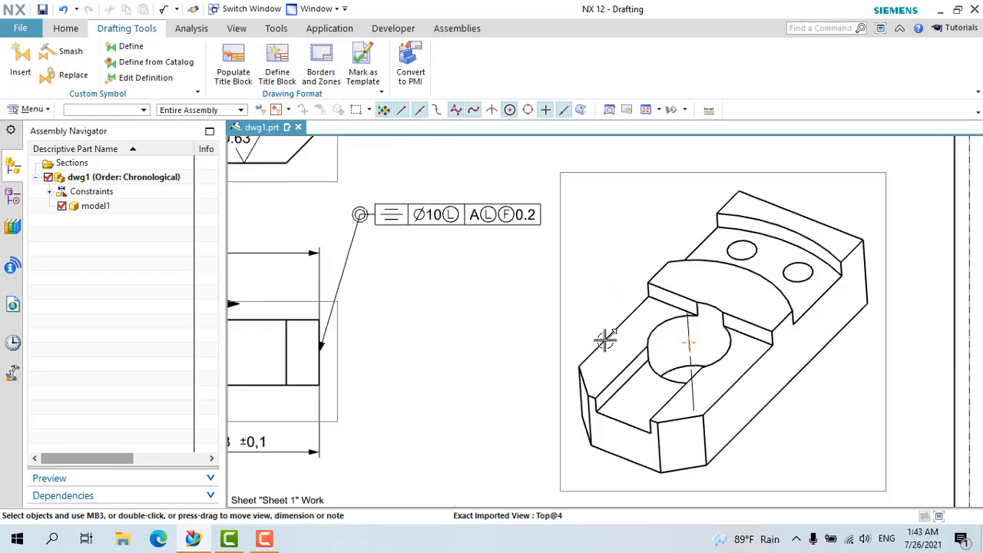
scroll(599, 330, "down", 3)
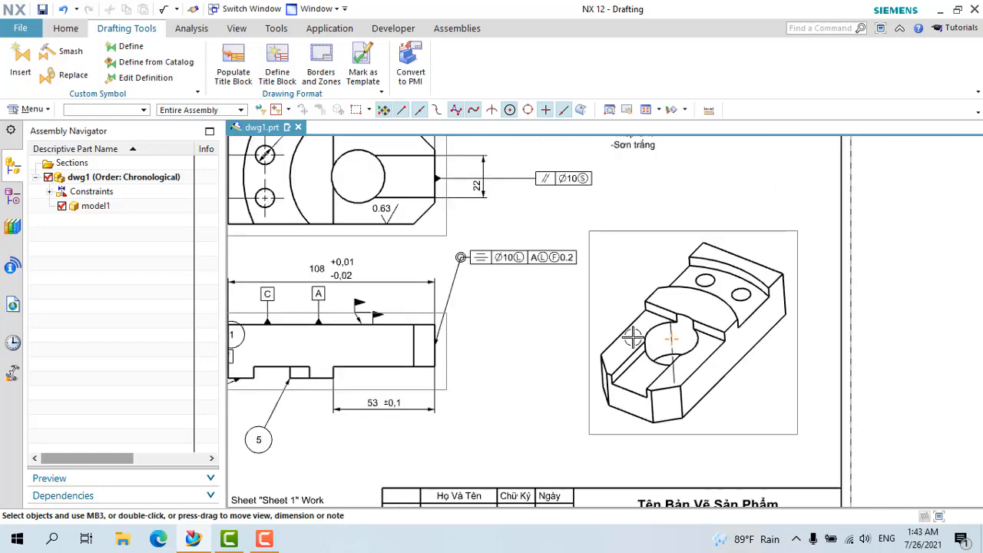
scroll(667, 336, "down", 2)
scroll(687, 325, "up", 5)
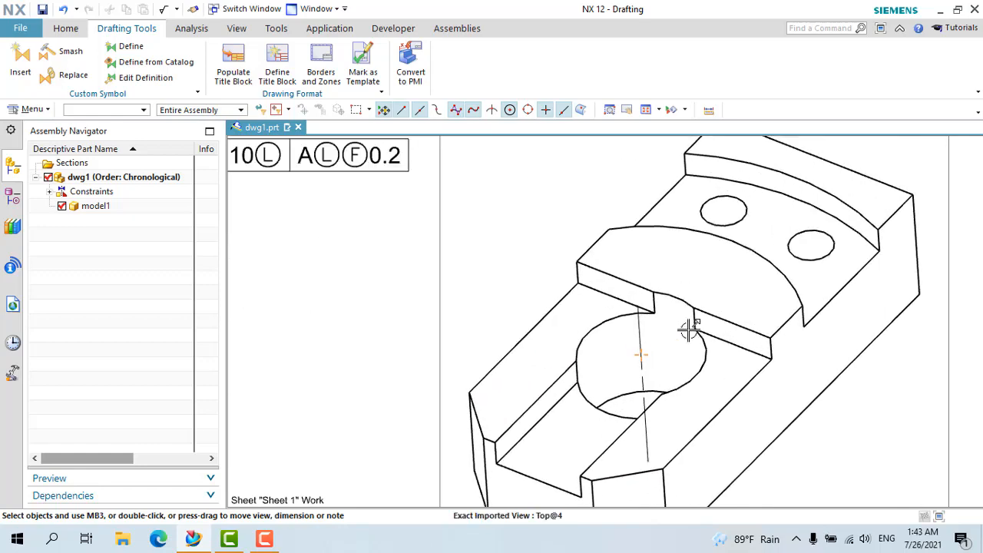
scroll(542, 287, "up", 2)
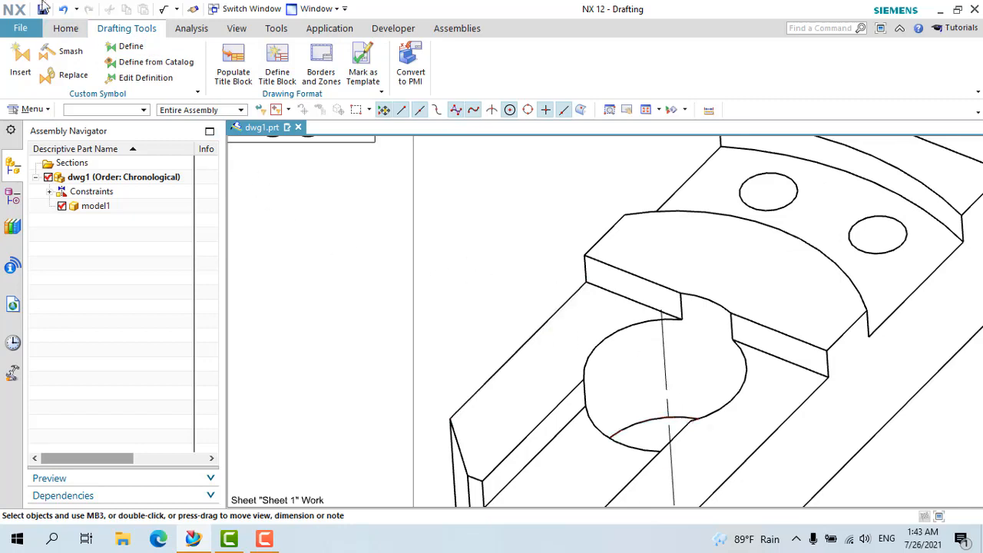
left_click(65, 28)
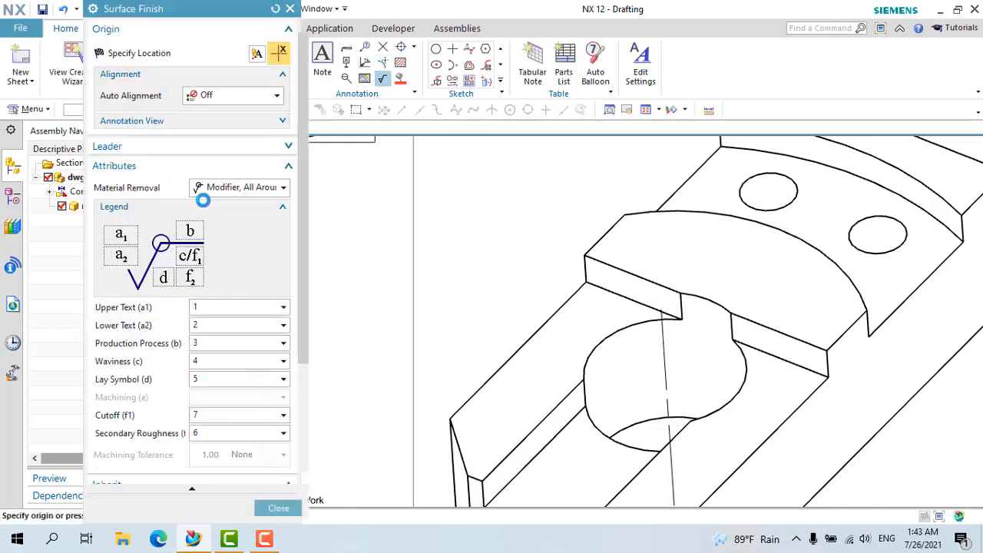
left_click(224, 187)
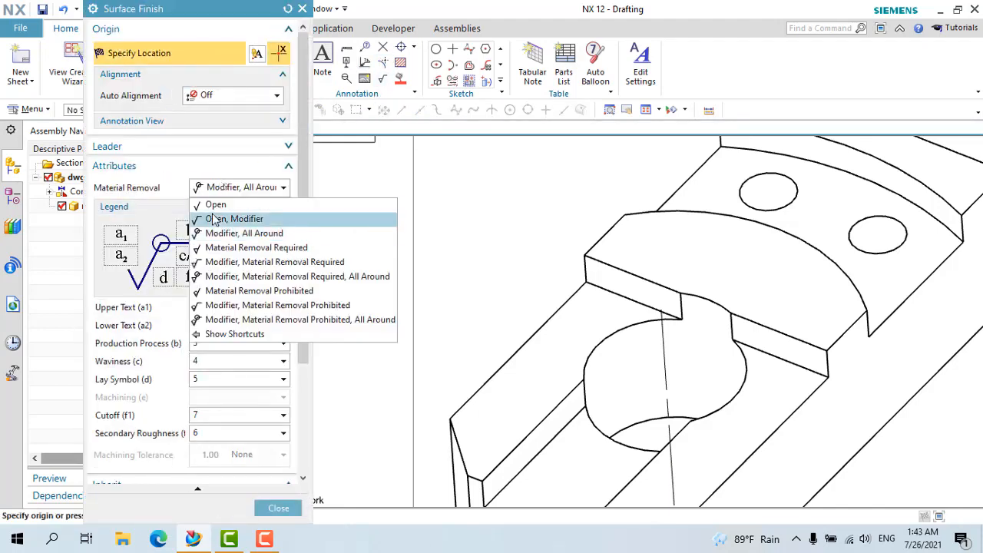
left_click(215, 203)
left_click(229, 325)
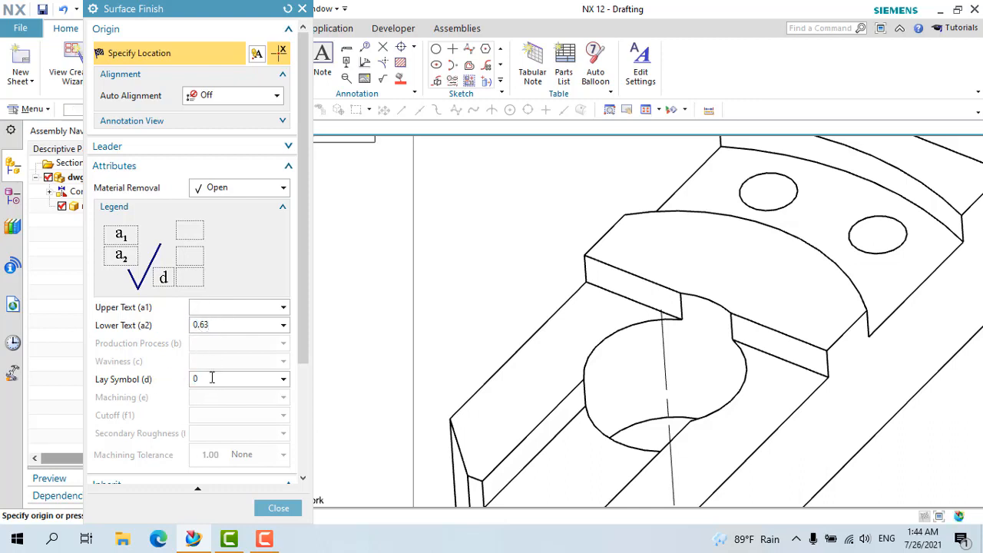
left_click_drag(316, 369, 316, 405)
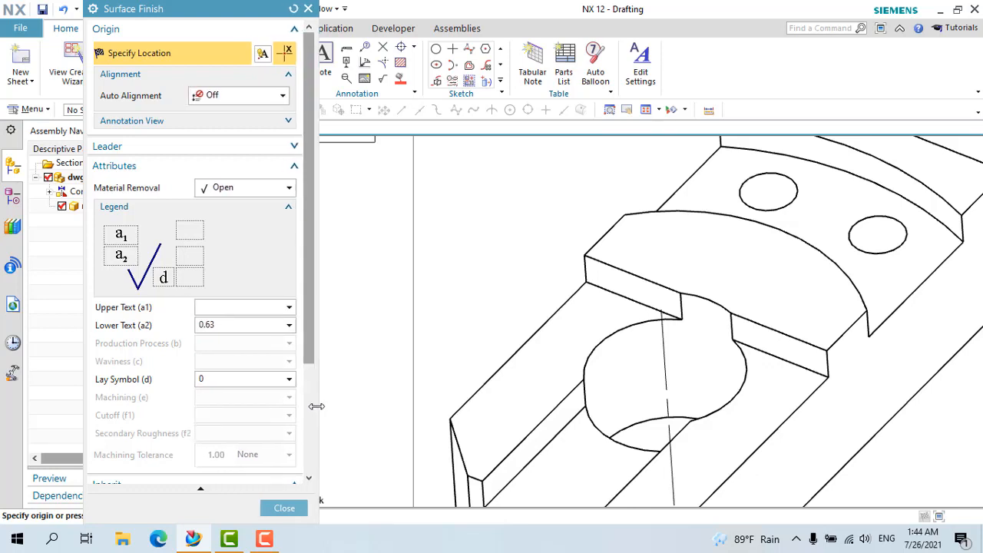
left_click_drag(308, 348, 331, 461)
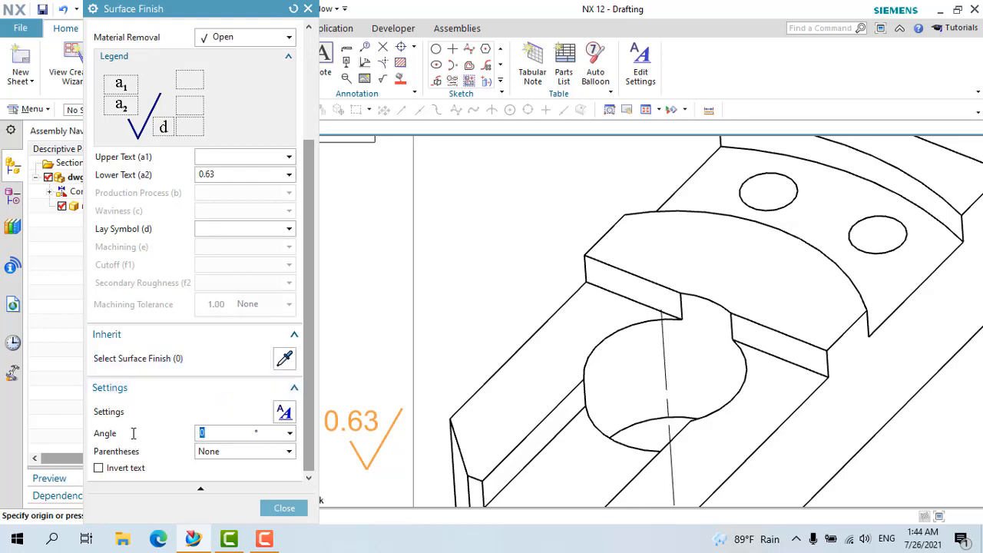
key("Return")
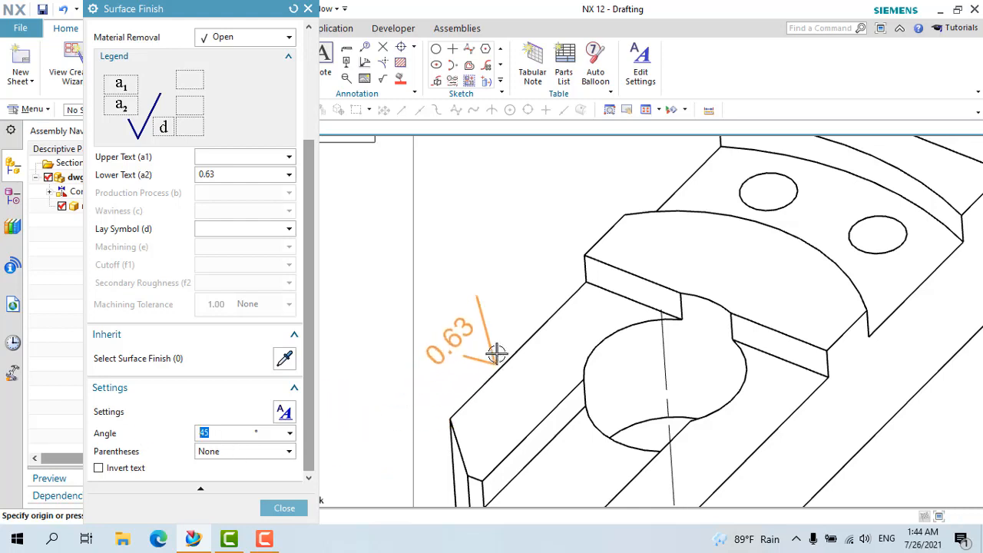
Place the 45° 0.63 surface finish symbol on the isometric view's slanted upper-face edge beside the slot and align its tip with that edge
scroll(496, 335, "up", 2)
left_click(525, 363)
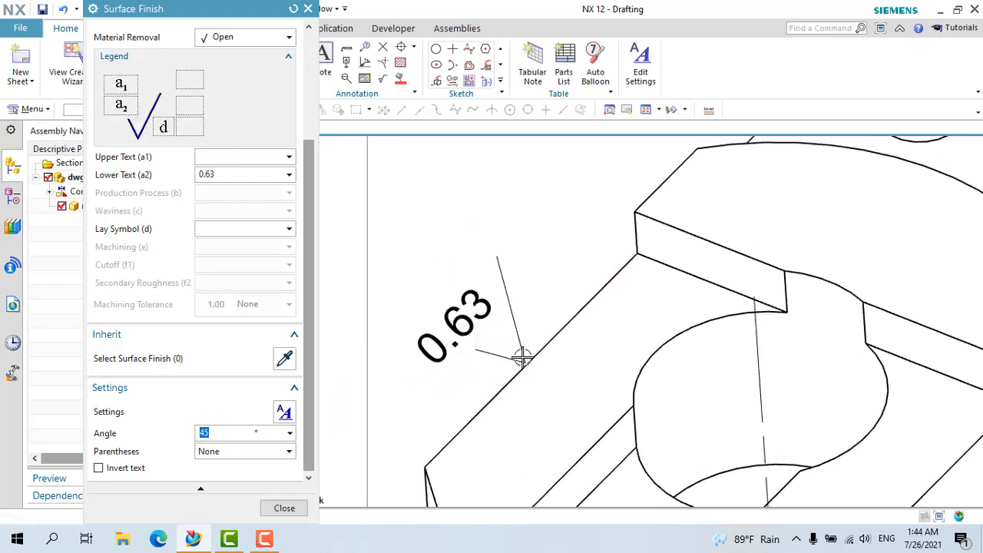
left_click(285, 508)
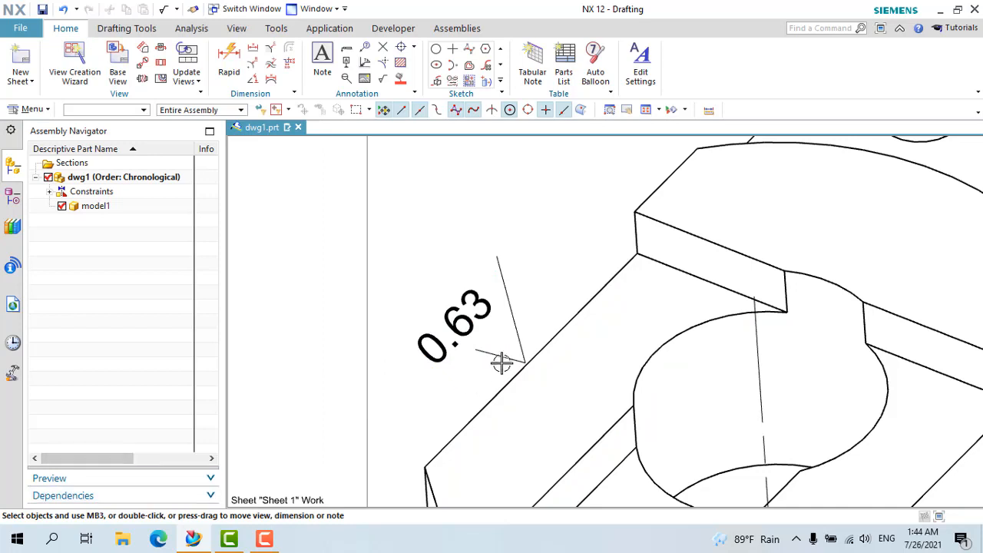
mouse_move(523, 361)
left_mouse_down()
mouse_move(528, 375)
mouse_move(527, 362)
left_mouse_up()
scroll(479, 265, "down", 4)
scroll(489, 285, "up", 3)
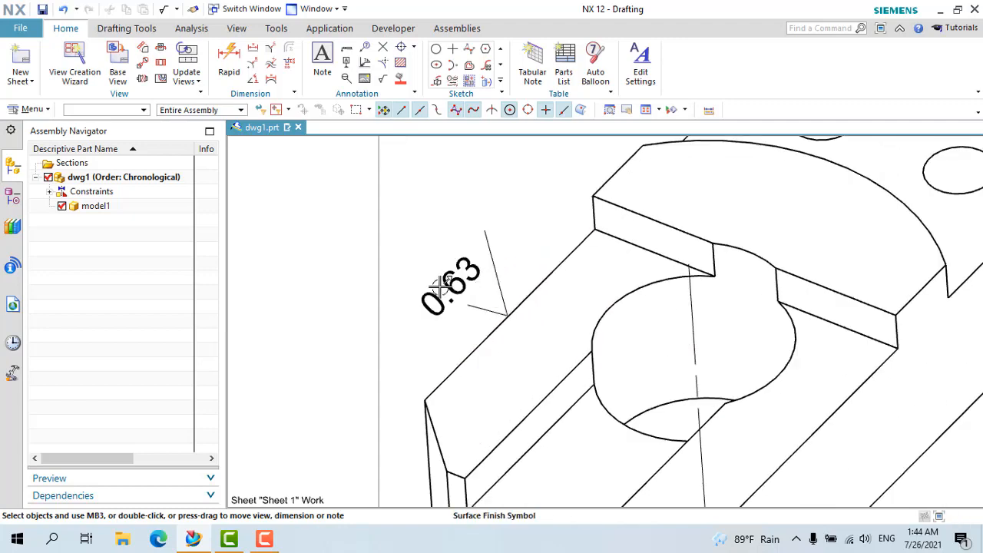
Start another Open 0.63 surface finish symbol at 45° and set its parentheses to Both
left_click(380, 82)
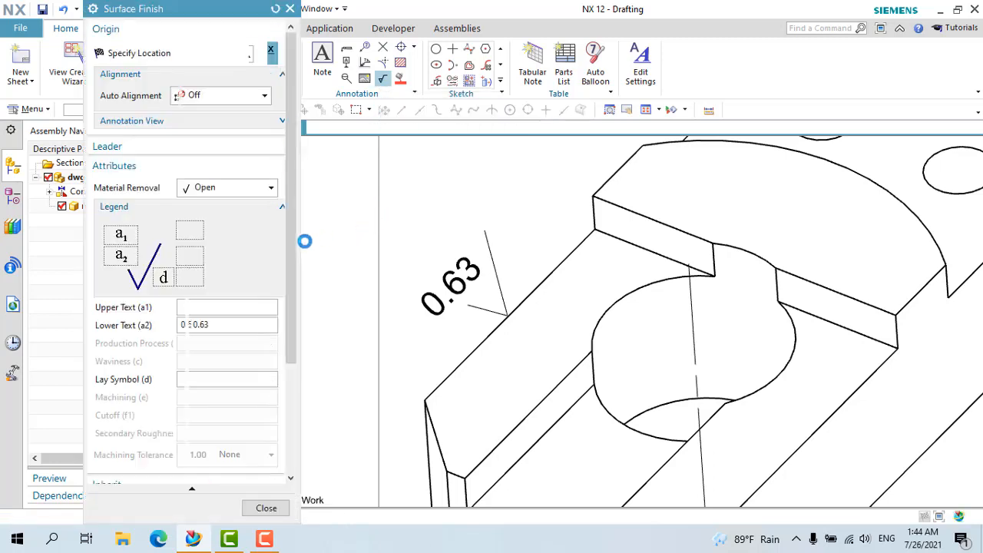
scroll(306, 283, "down", 5)
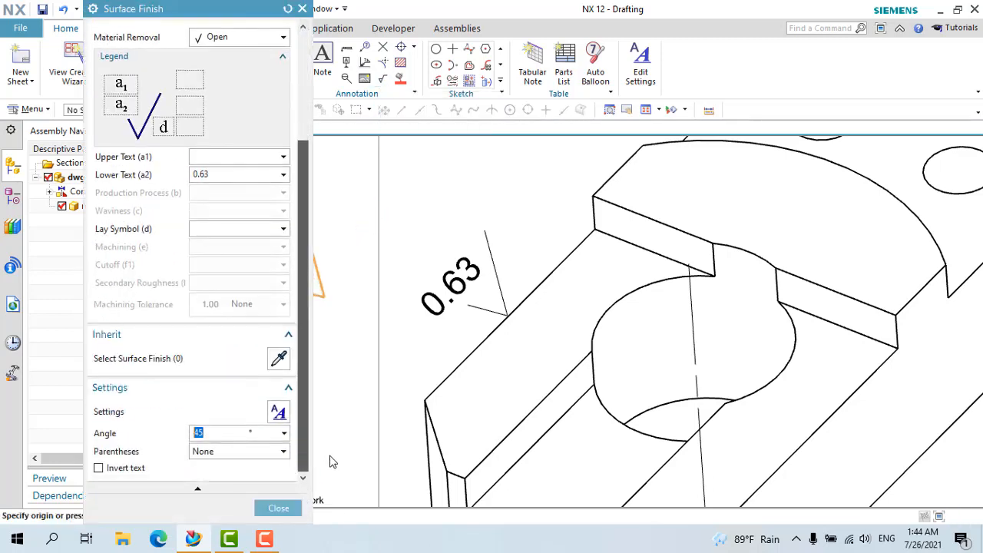
left_click(194, 452)
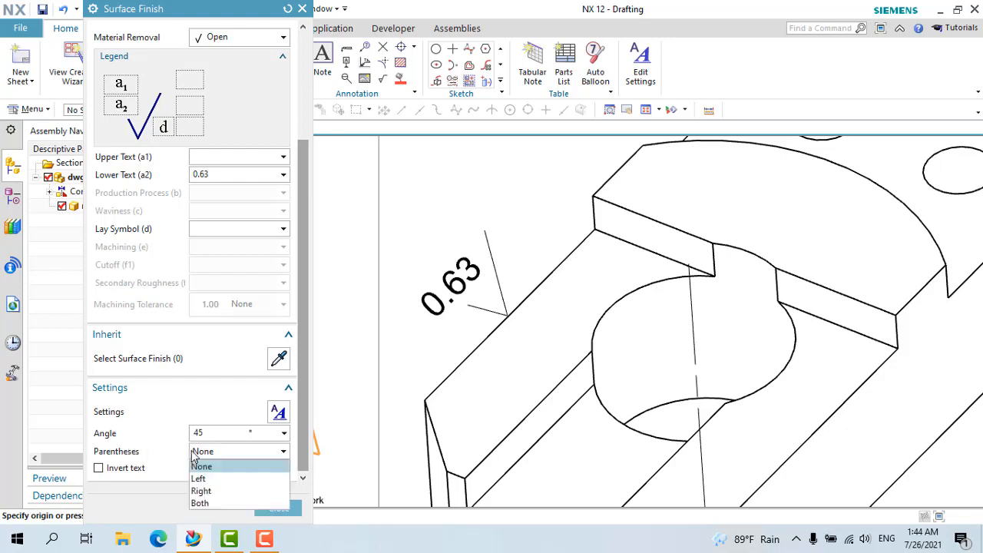
left_click(200, 504)
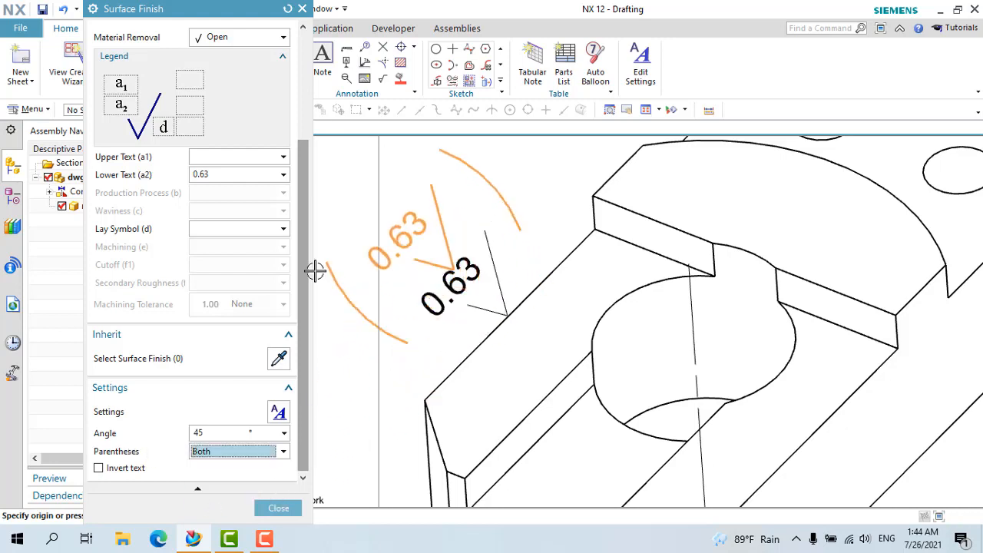
Preview the symbol with Left and Right parentheses, and set the option back to Both
left_click(231, 452)
left_click(231, 477)
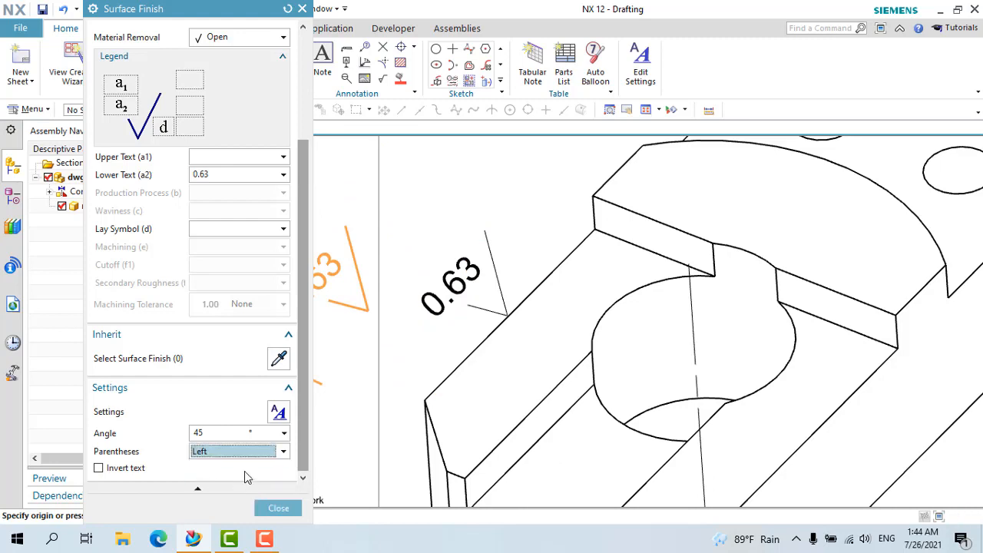
left_click(244, 452)
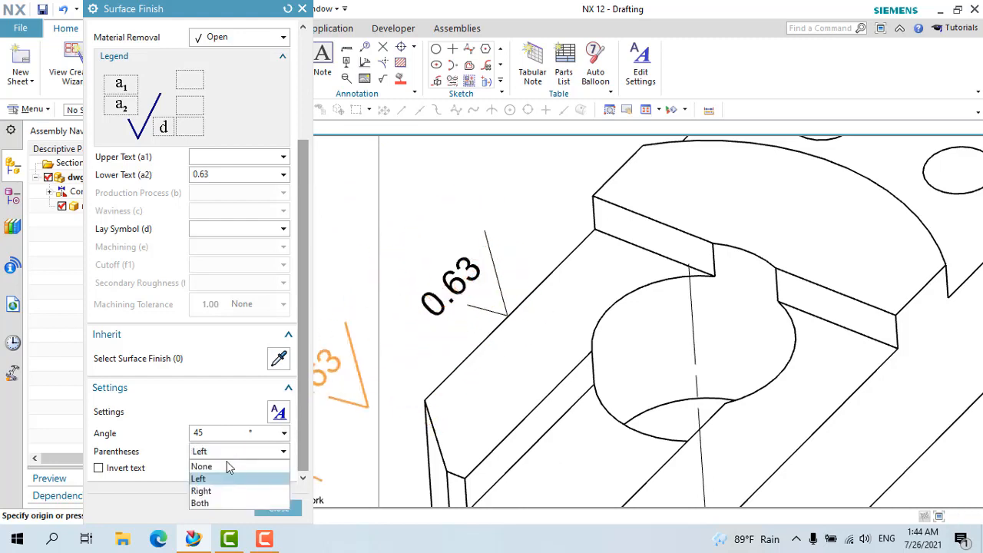
left_click(203, 491)
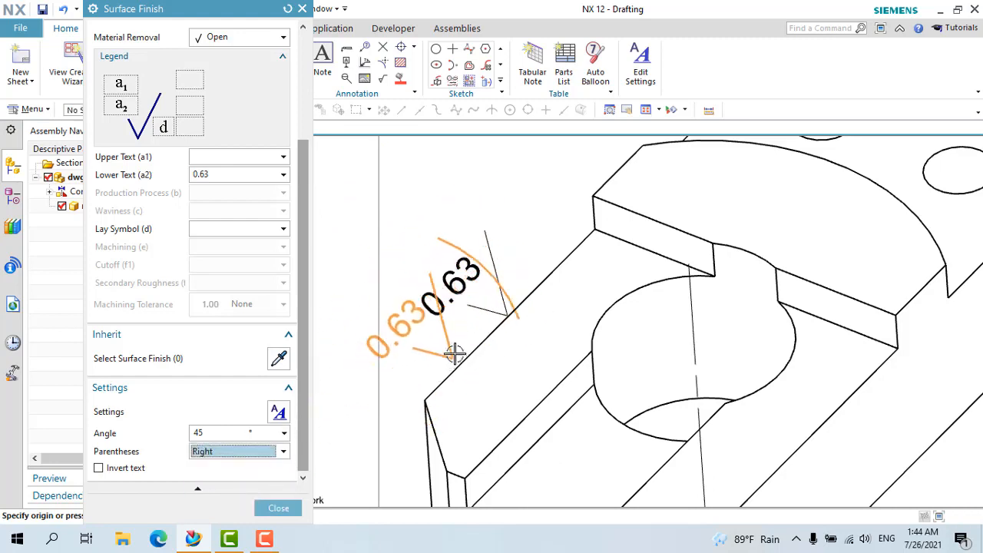
left_click(223, 454)
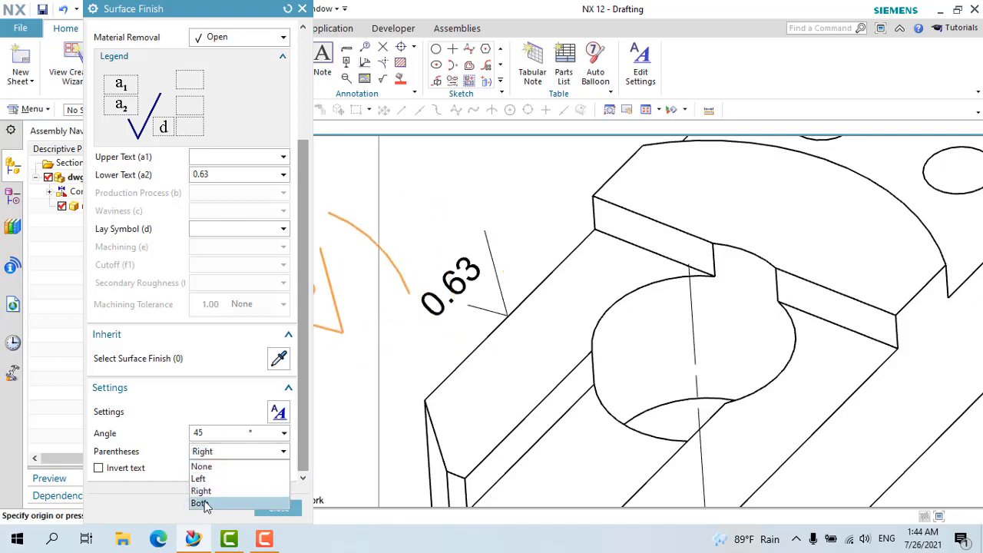
left_click(201, 503)
Place the parenthesised 0.63 surface finish symbol on the isometric view's slanted edge beside the two small holes
scroll(500, 311, "down", 3)
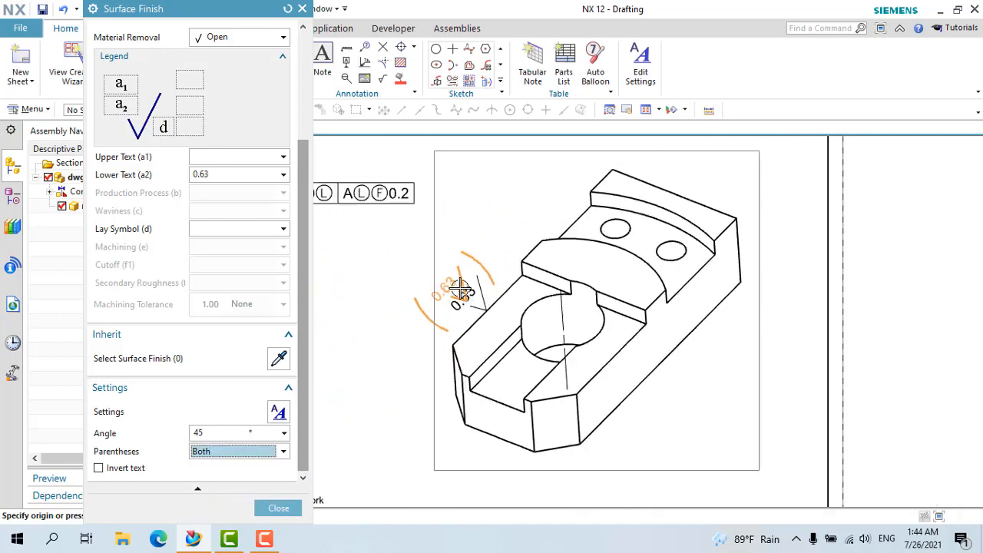
scroll(521, 221, "up", 3)
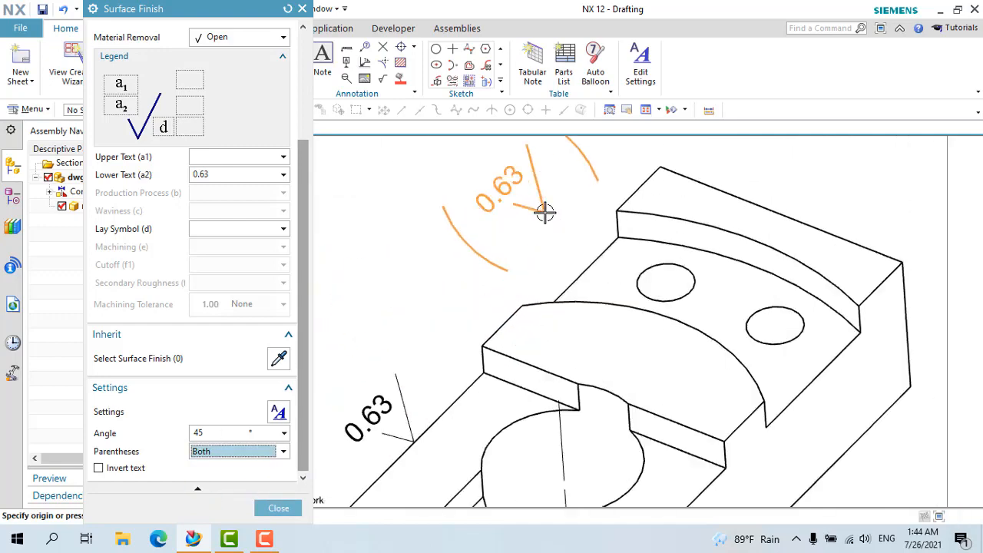
left_click(590, 275)
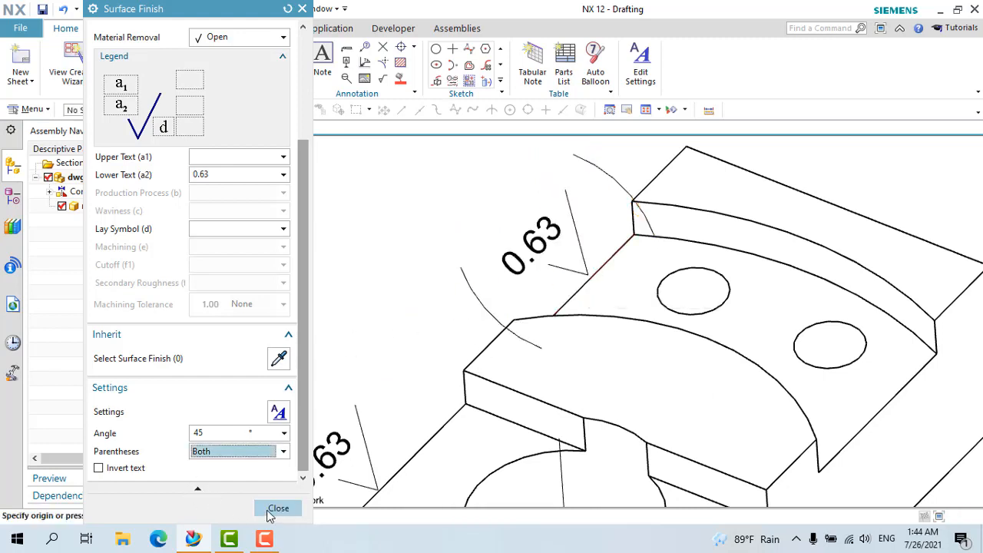
left_click(275, 509)
Adjust the parenthesised surface finish symbol so its tip sits exactly on the slanted edge beside the small holes
left_click(584, 281)
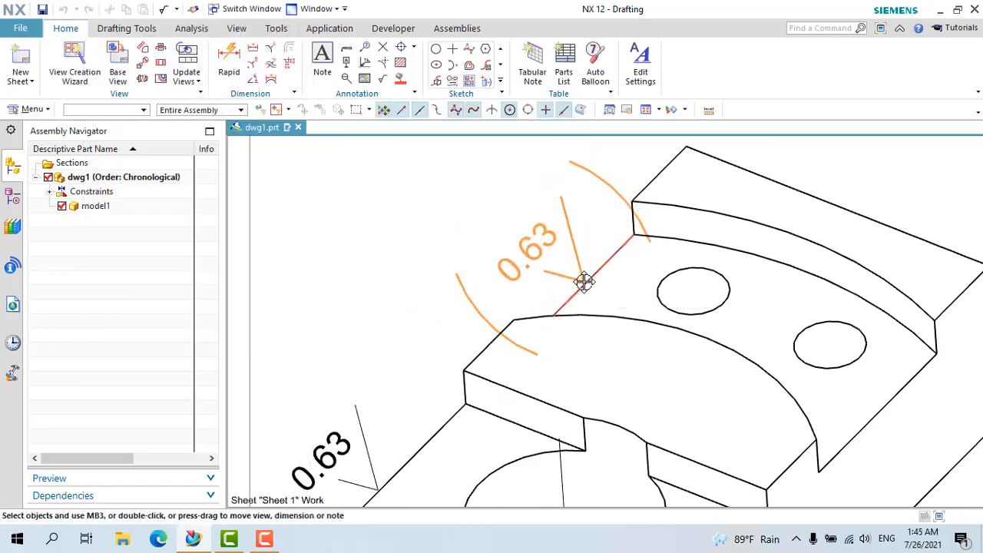
scroll(509, 311, "down", 2)
scroll(567, 246, "up", 4)
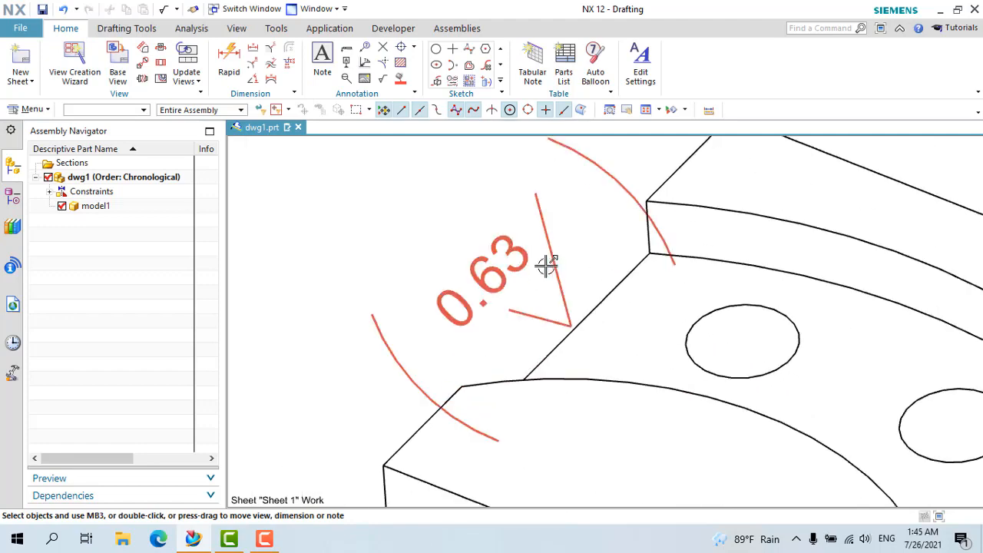
scroll(573, 328, "up", 1)
left_click(575, 342)
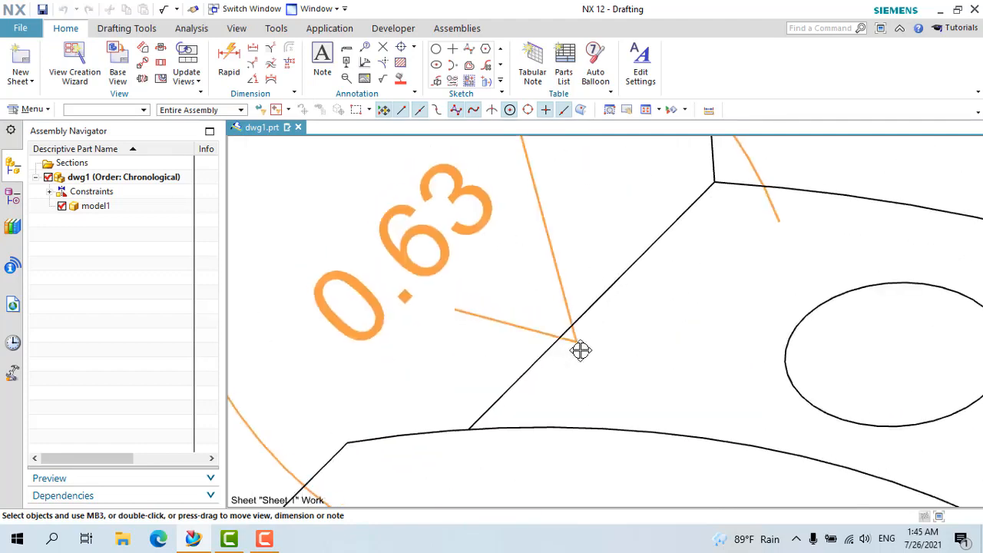
scroll(559, 324, "up", 1)
key("Escape")
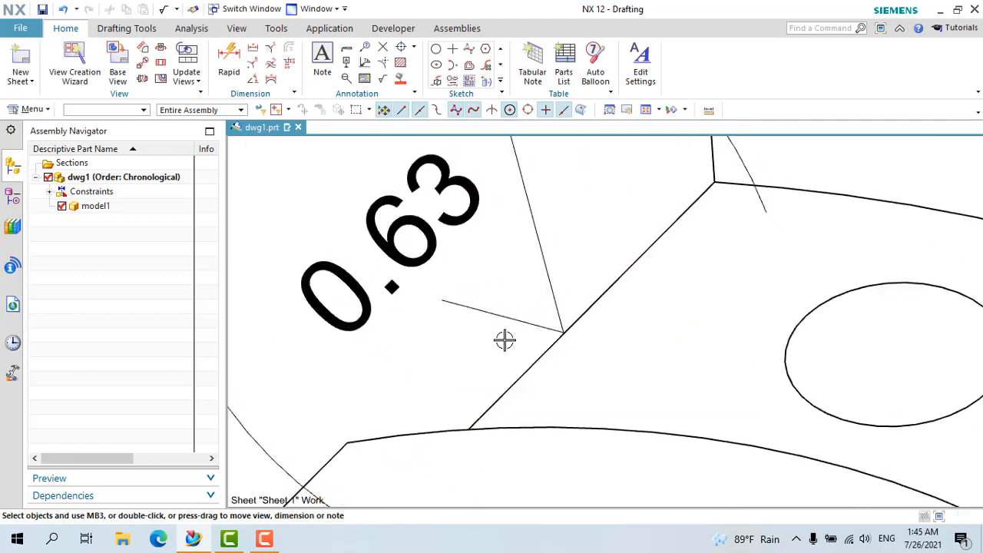
Examine the surface finish symbols on the isometric view and across the other views of the drawing sheet
scroll(503, 338, "down", 3)
scroll(476, 308, "down", 3)
scroll(446, 307, "up", 4)
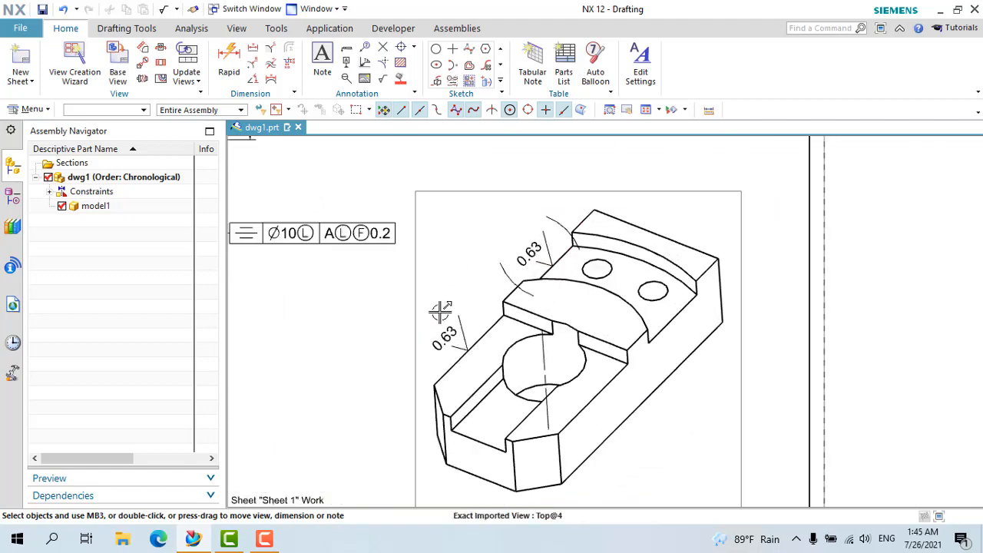
scroll(595, 184, "down", 3)
scroll(615, 170, "up", 2)
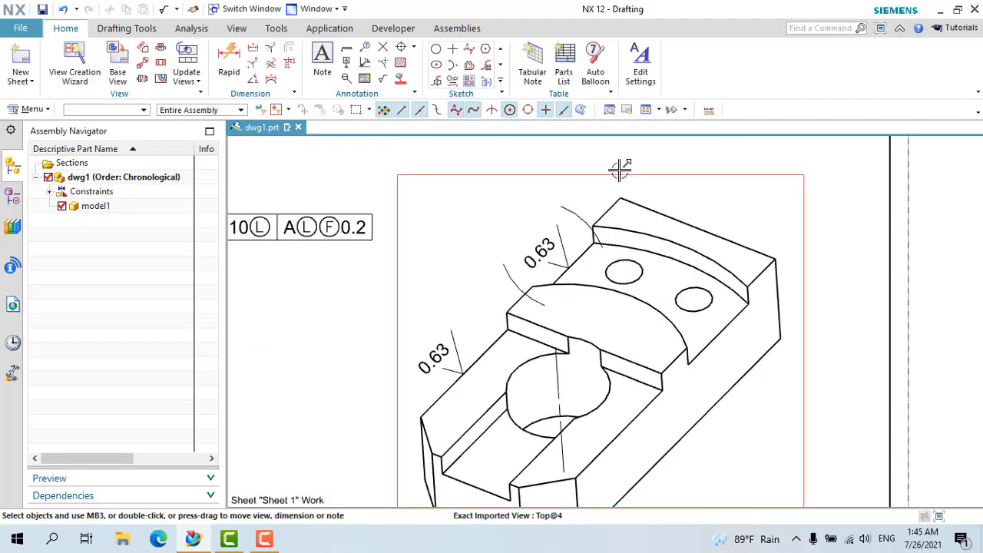
scroll(620, 174, "down", 4)
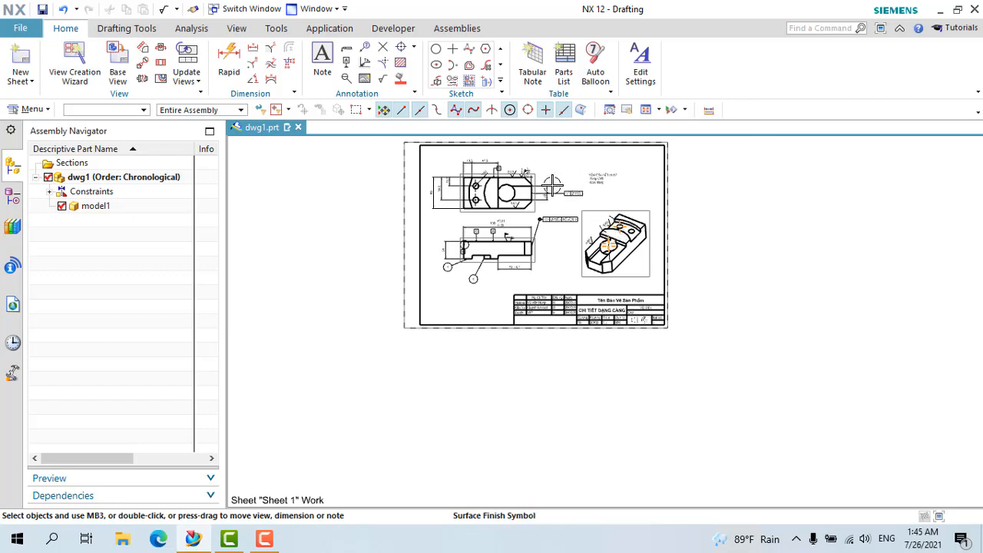
scroll(526, 145, "up", 3)
scroll(529, 150, "down", 4)
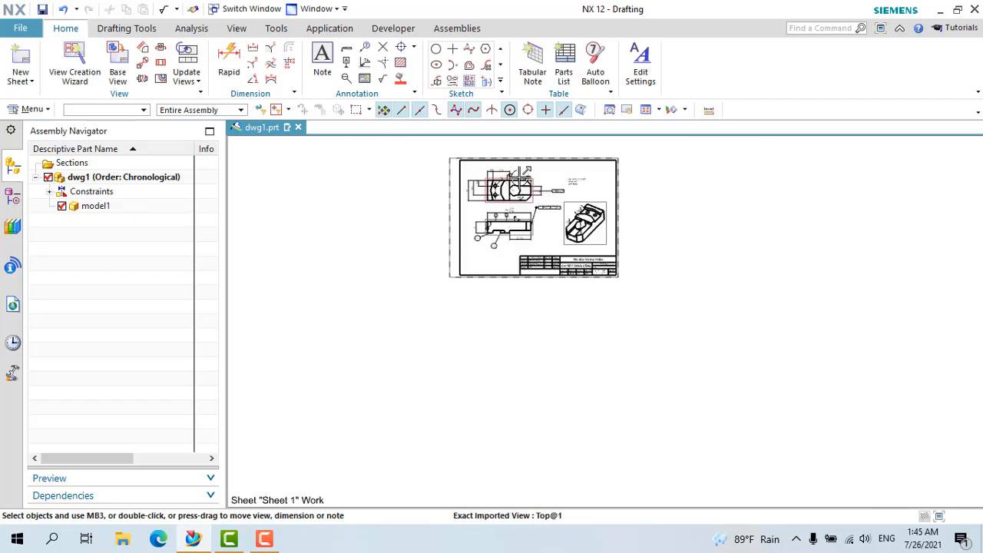
scroll(530, 156, "up", 2)
scroll(530, 157, "up", 2)
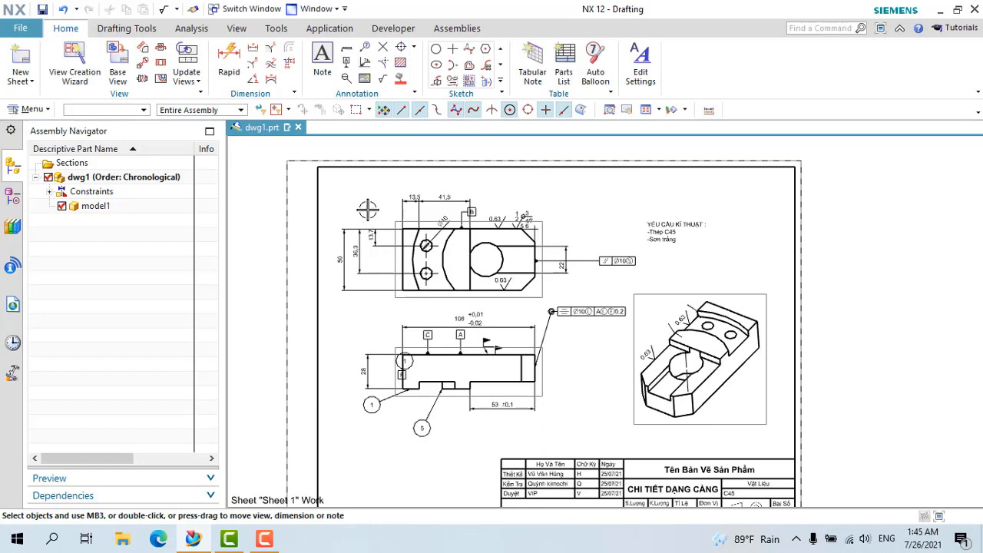
scroll(666, 313, "up", 2)
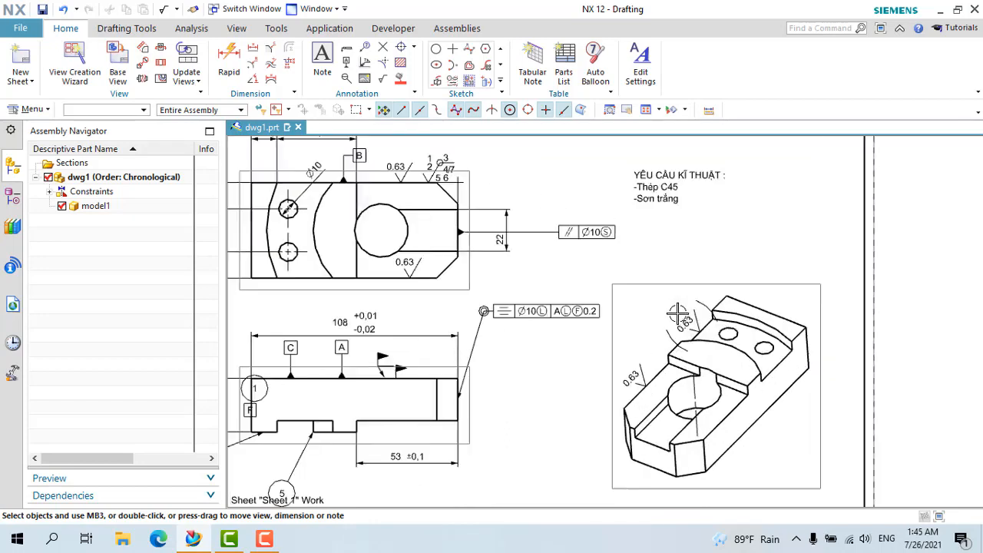
scroll(677, 315, "down", 1)
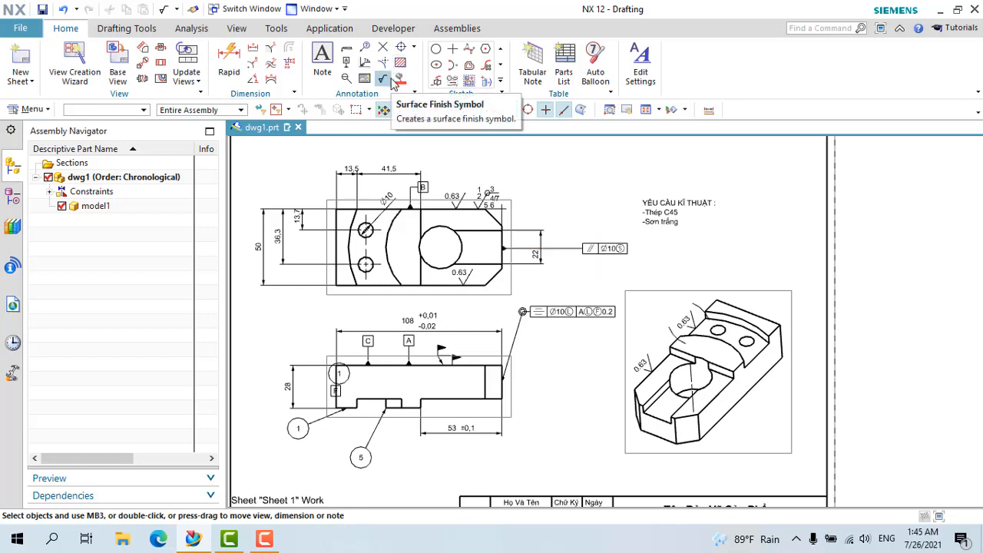
Add a center mark to the large hole in the top view
left_click(413, 49)
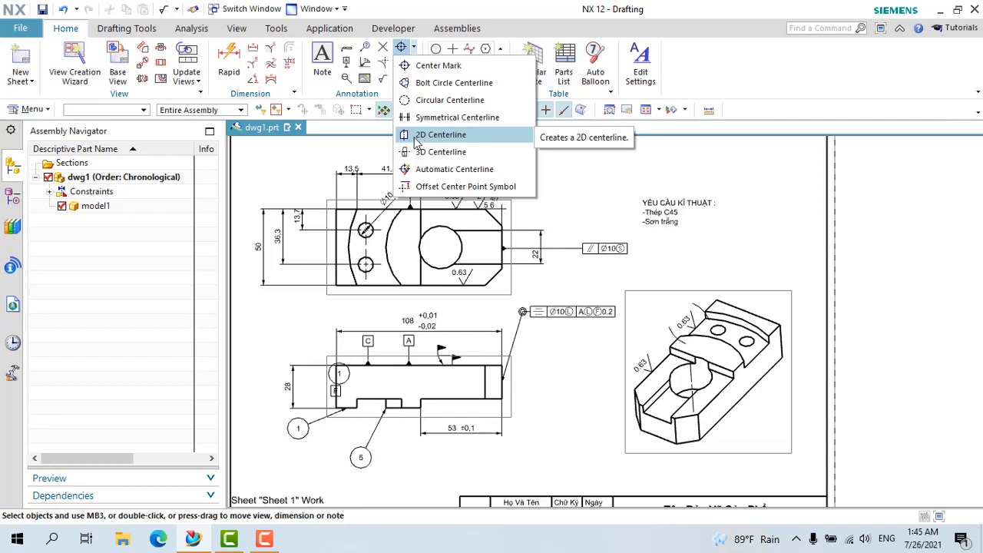
left_click(439, 66)
left_click(441, 230)
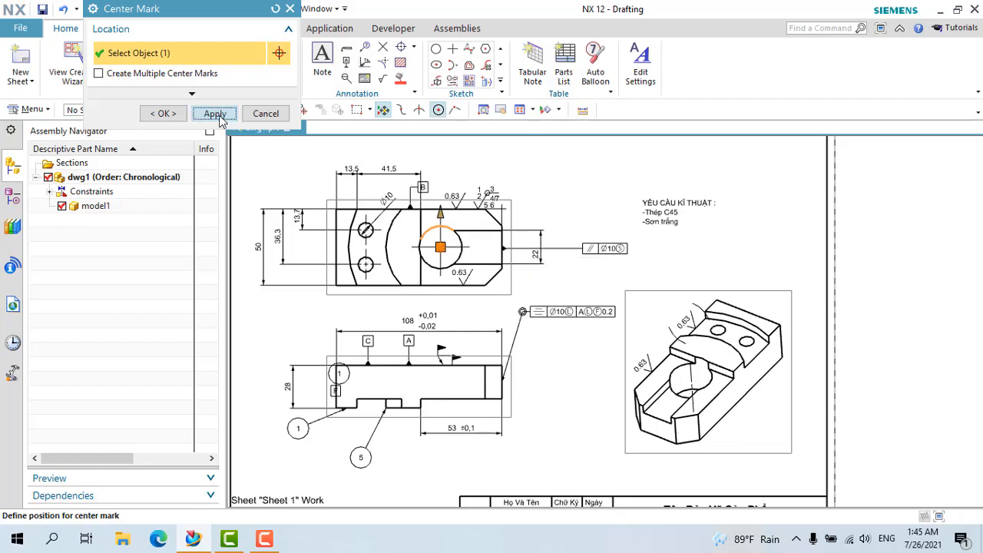
left_click(215, 114)
scroll(537, 245, "up", 3)
scroll(572, 245, "down", 2)
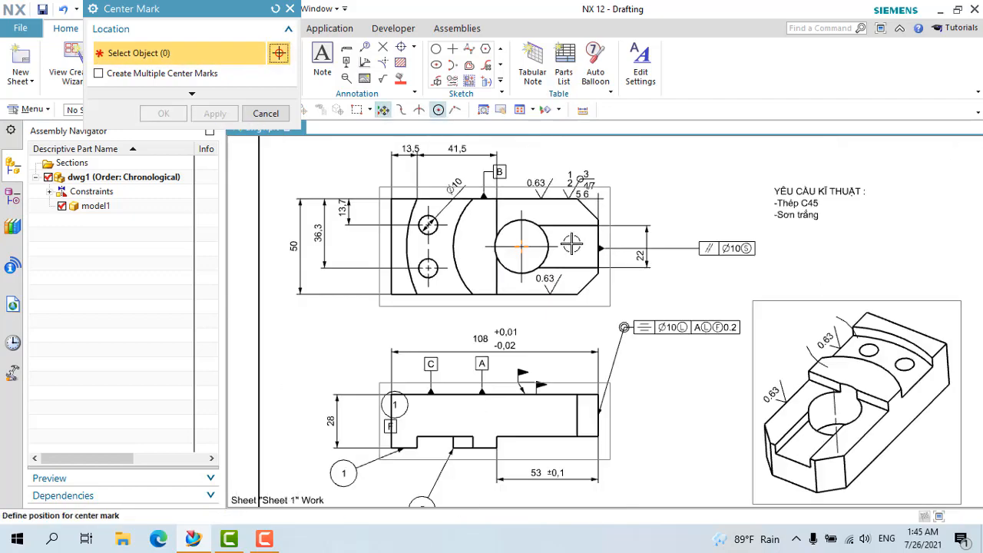
scroll(432, 234, "up", 4)
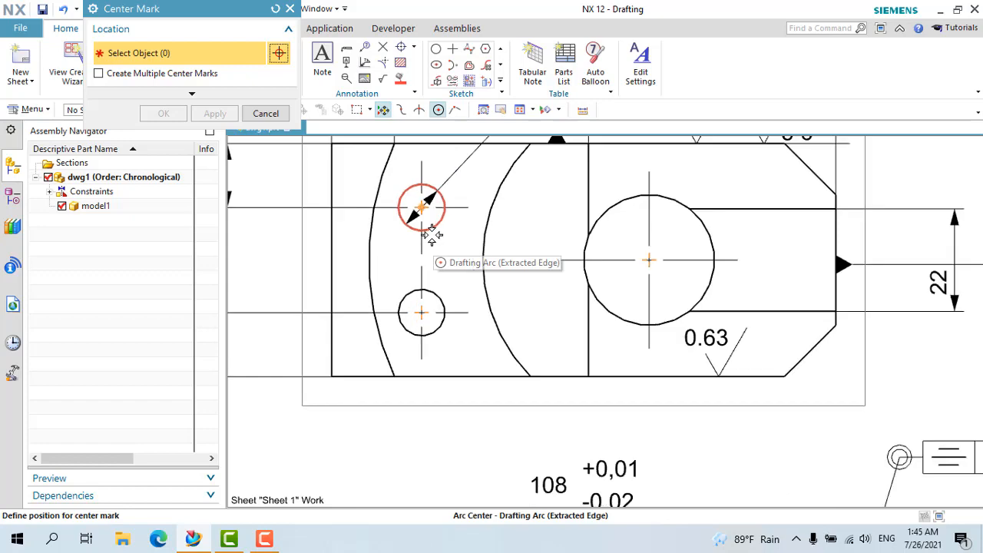
scroll(432, 235, "down", 5)
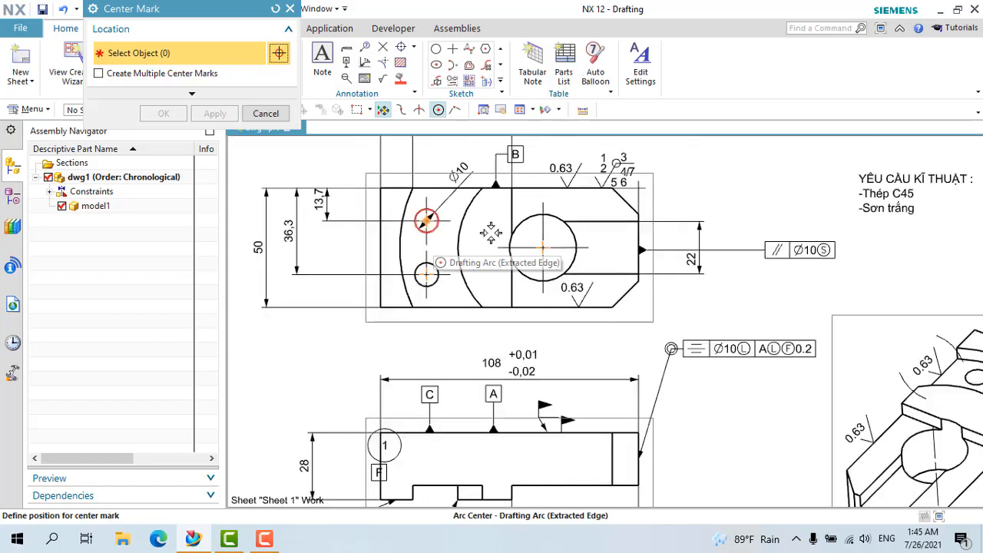
scroll(544, 227, "down", 3)
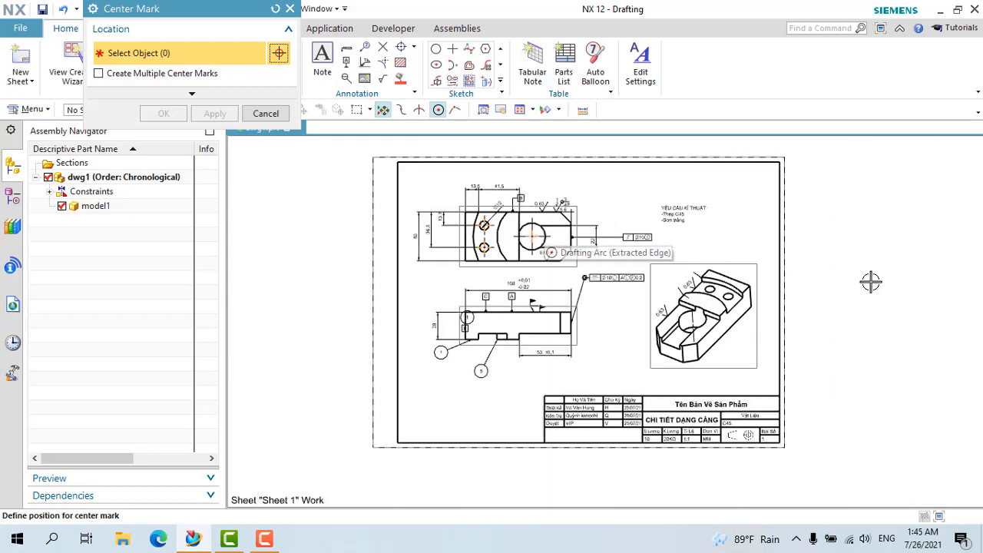
scroll(869, 281, "up", 3)
scroll(610, 281, "up", 3)
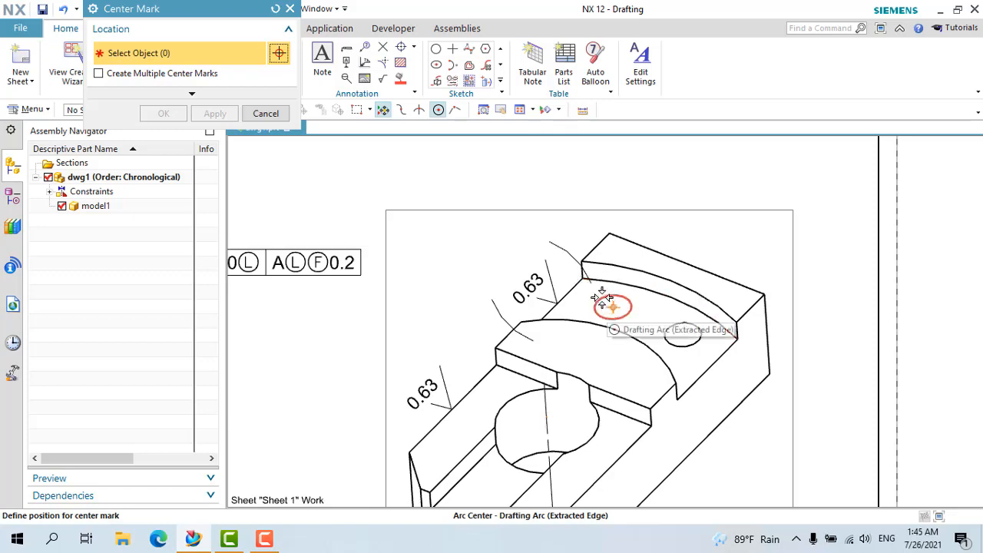
left_click(602, 298)
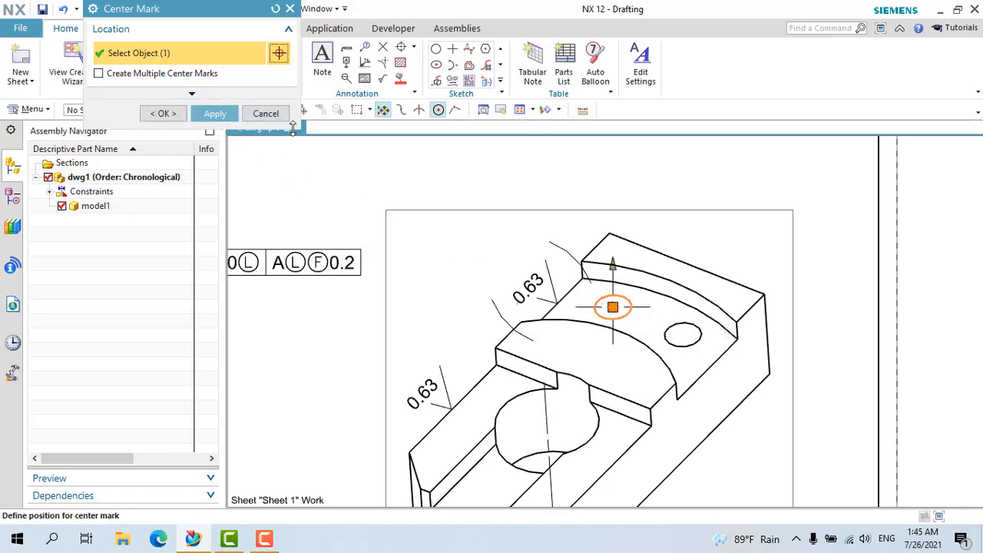
key("Escape")
Create a From Curves 2D centerline midway between the two vertical end edges of the front view
scroll(627, 206, "down", 2)
scroll(552, 255, "up", 1)
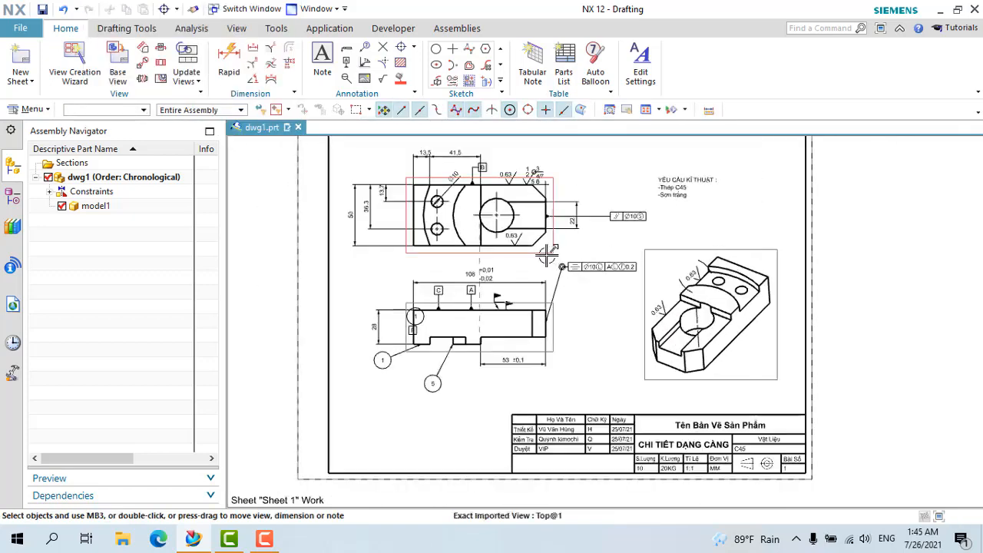
scroll(549, 255, "down", 3)
scroll(546, 208, "up", 1)
scroll(546, 209, "up", 3)
scroll(544, 309, "up", 2)
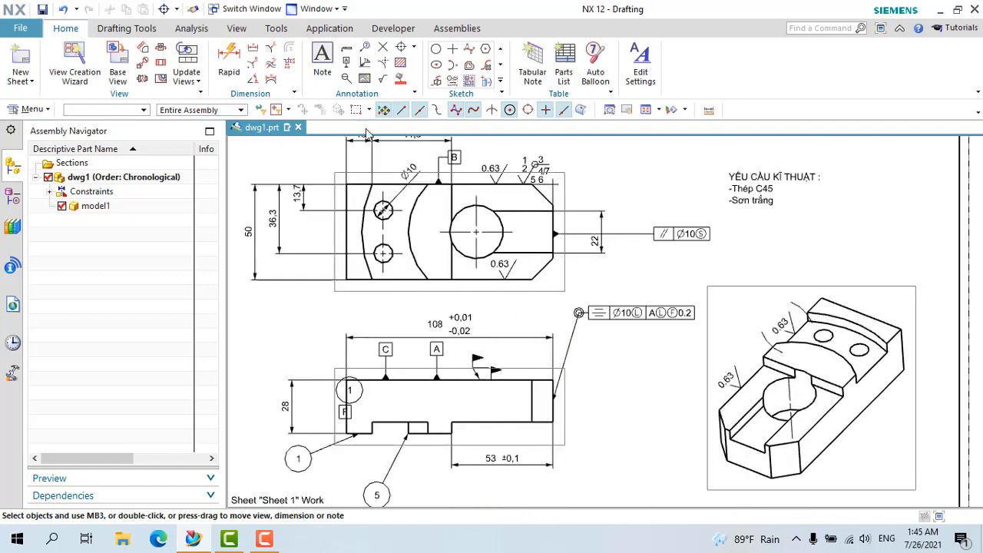
left_click(411, 48)
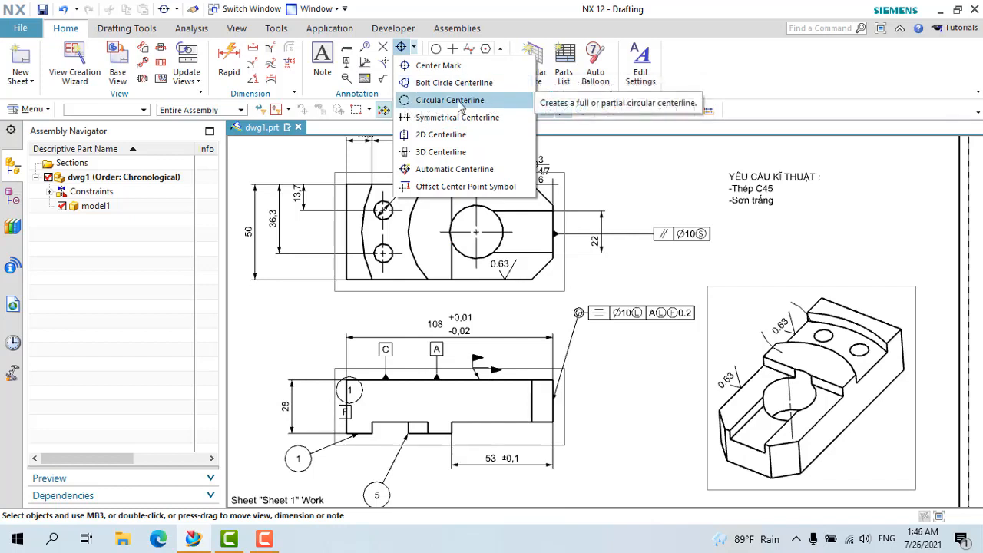
left_click(438, 135)
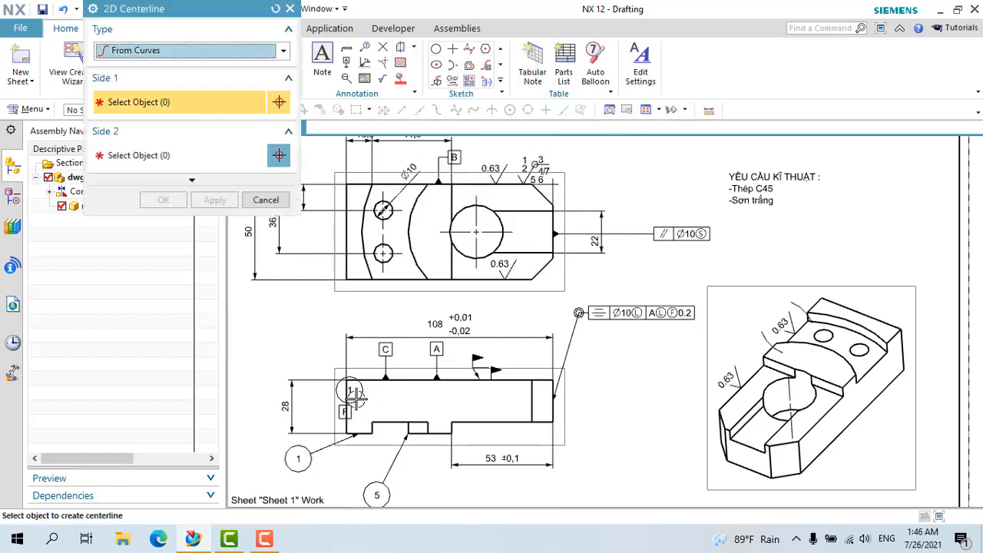
scroll(353, 396, "up", 3)
left_click(336, 415)
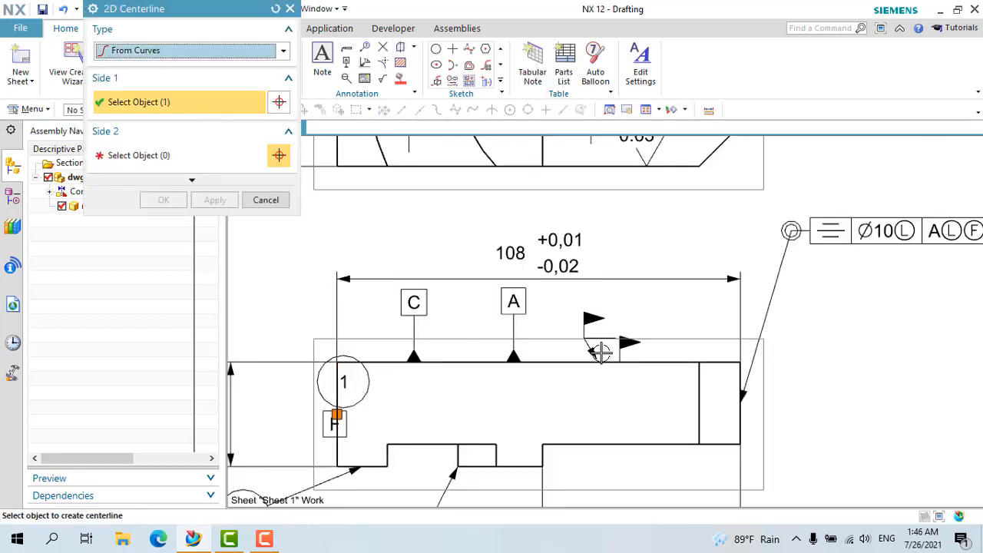
left_click(743, 405)
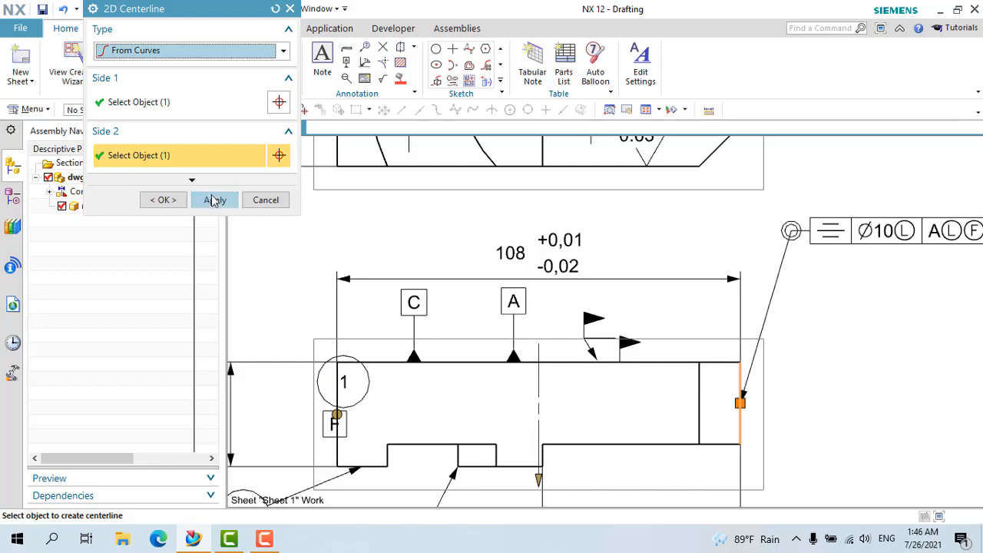
left_click(163, 199)
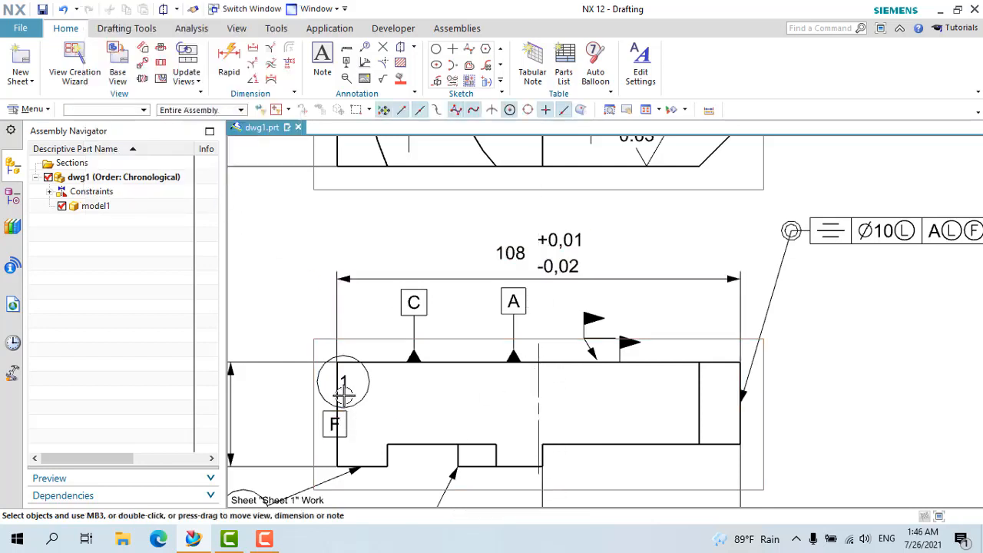
Add a 3D centerline with no offset to the small hole farther from the 0.63 surface finish symbols in the isometric view
left_click(415, 48)
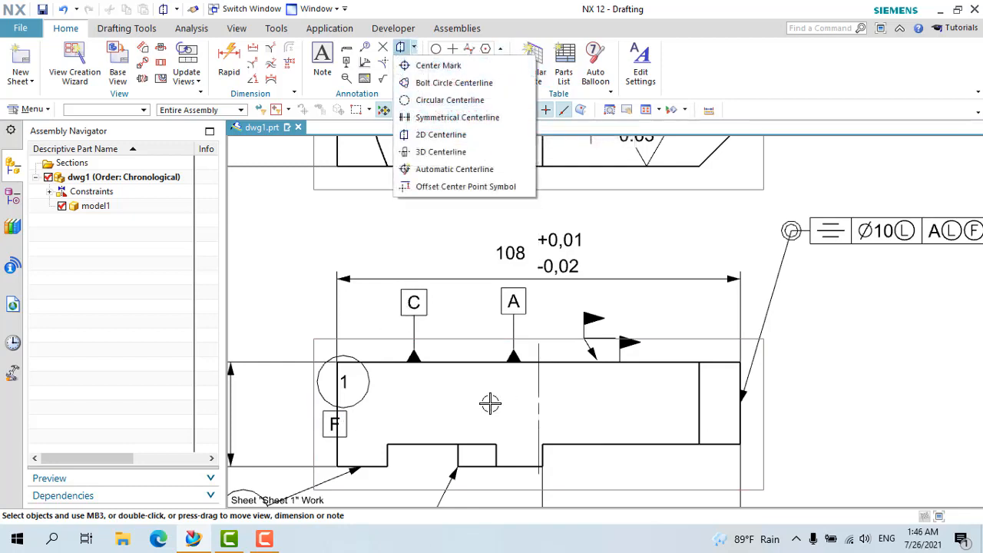
left_click(438, 151)
scroll(476, 254, "down", 6)
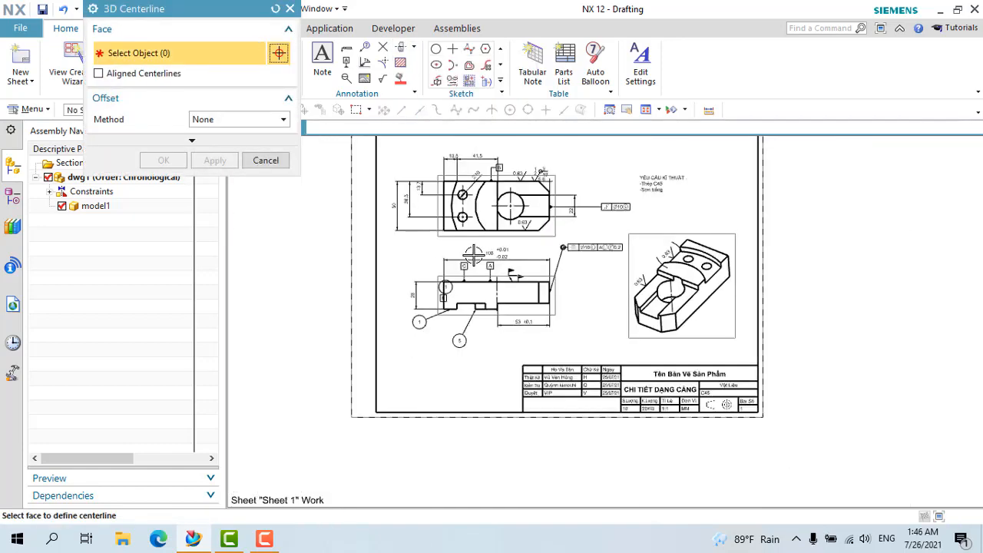
scroll(759, 308, "up", 3)
scroll(597, 187, "up", 4)
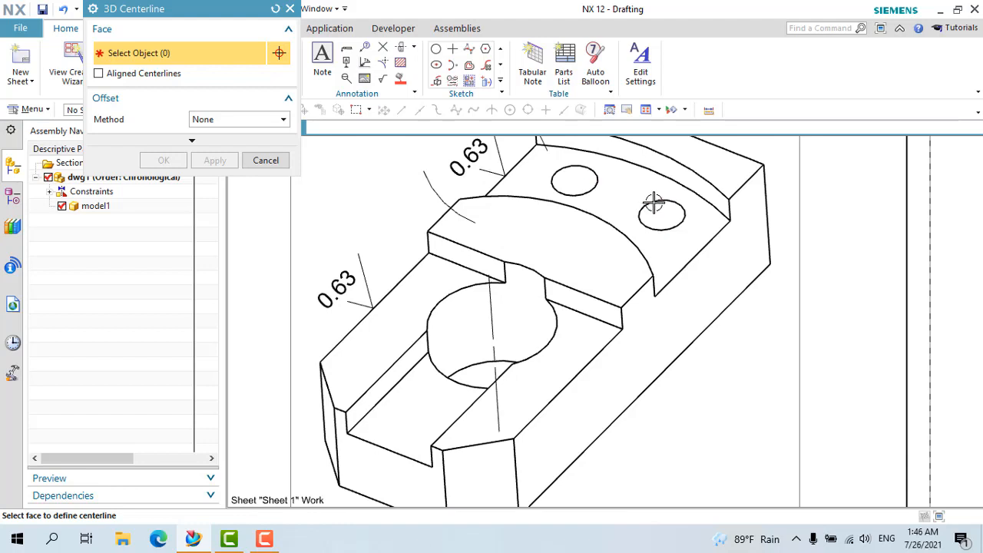
left_click(656, 204)
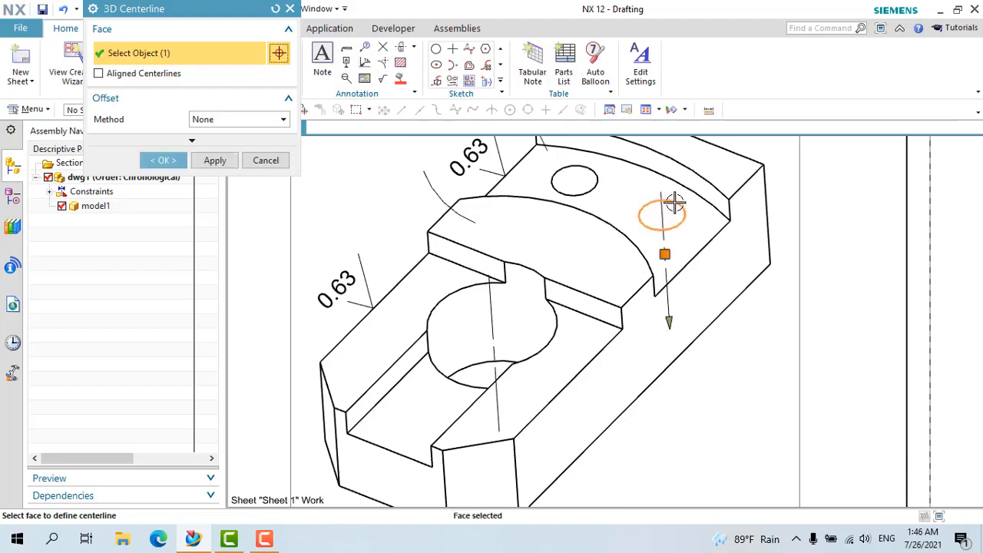
left_click(215, 160)
scroll(602, 202, "down", 5)
scroll(641, 181, "up", 5)
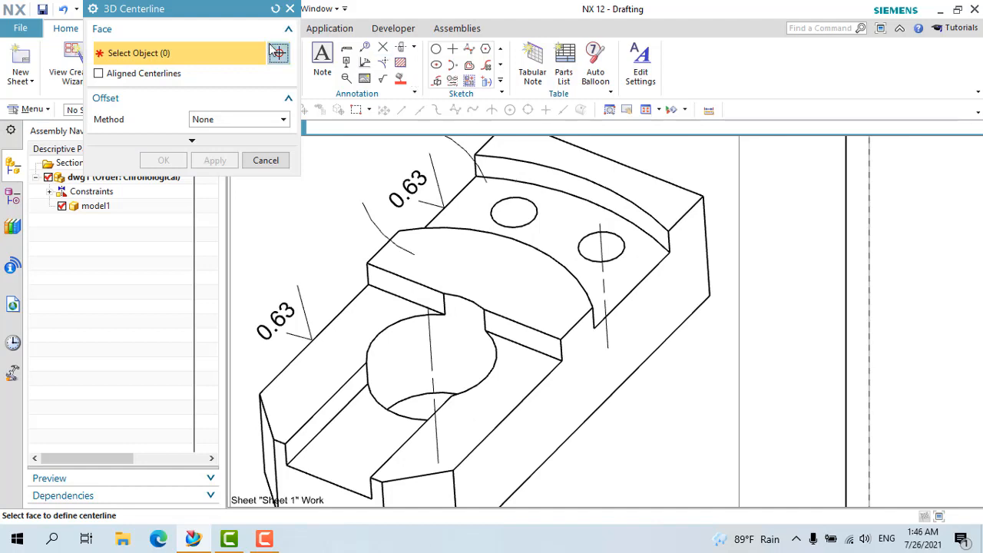
left_click(290, 9)
Add a 3D centerline to the other small hole in the isometric view, nearest the 0.63 surface finish symbol
left_click(414, 48)
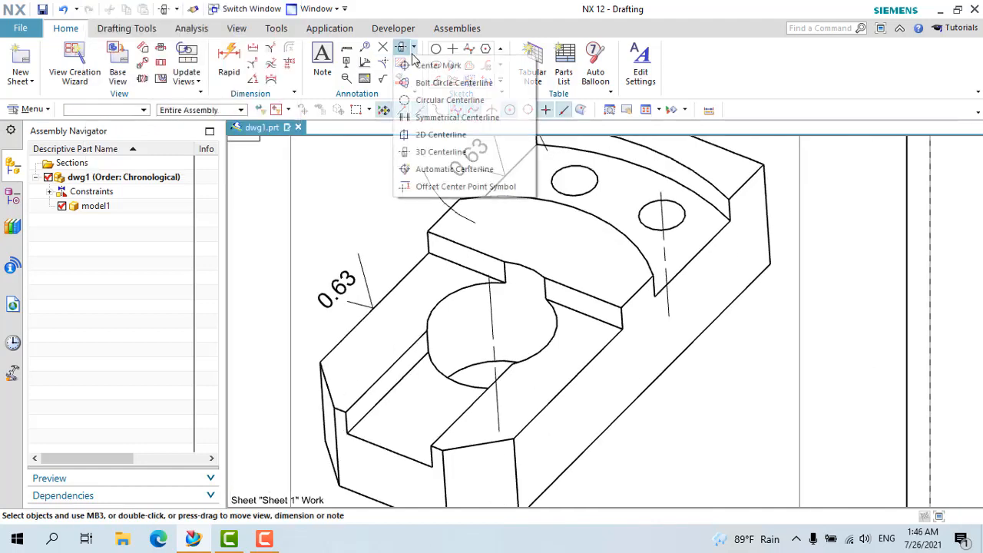
left_click(429, 153)
left_click(575, 172)
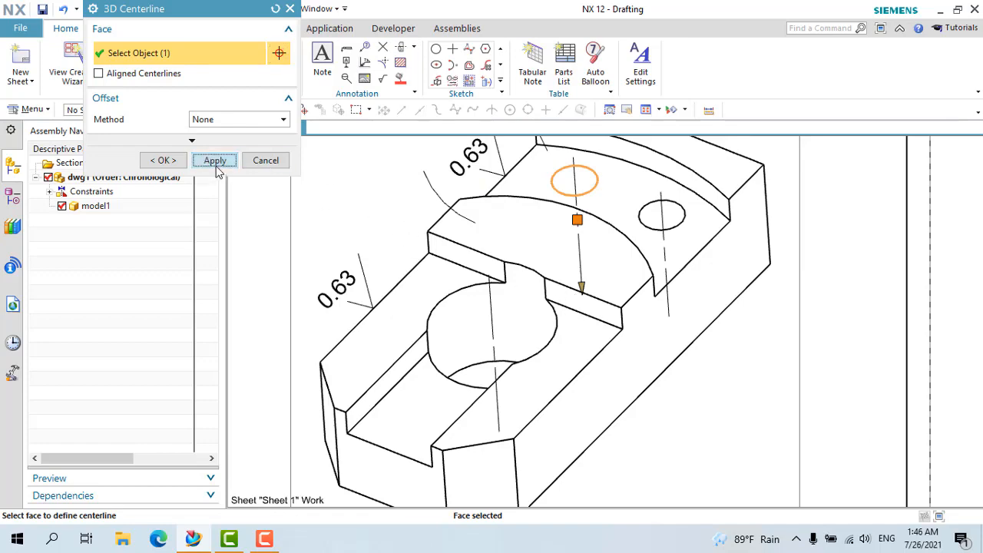
left_click(215, 161)
scroll(366, 213, "up", 3)
scroll(384, 209, "down", 4)
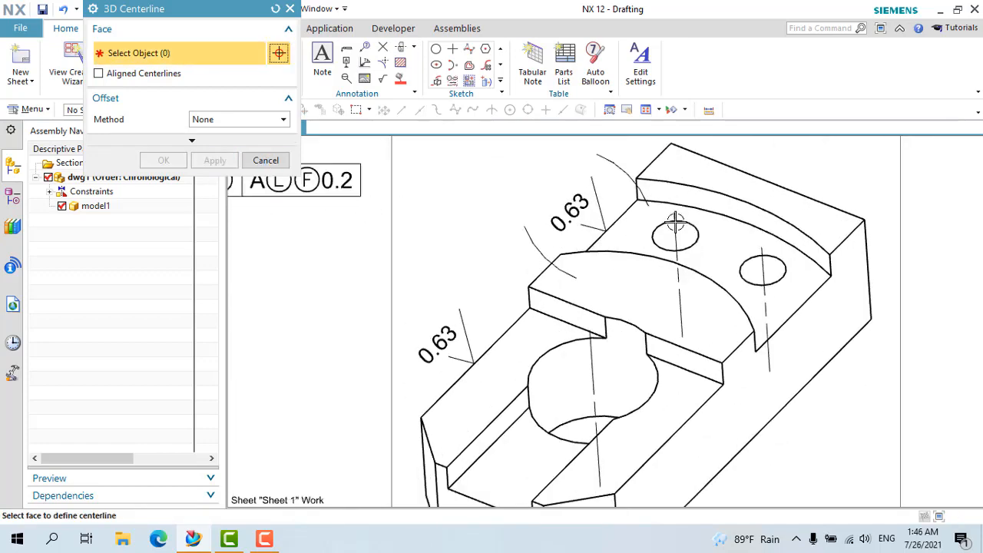
scroll(777, 280, "up", 5)
scroll(814, 346, "down", 2)
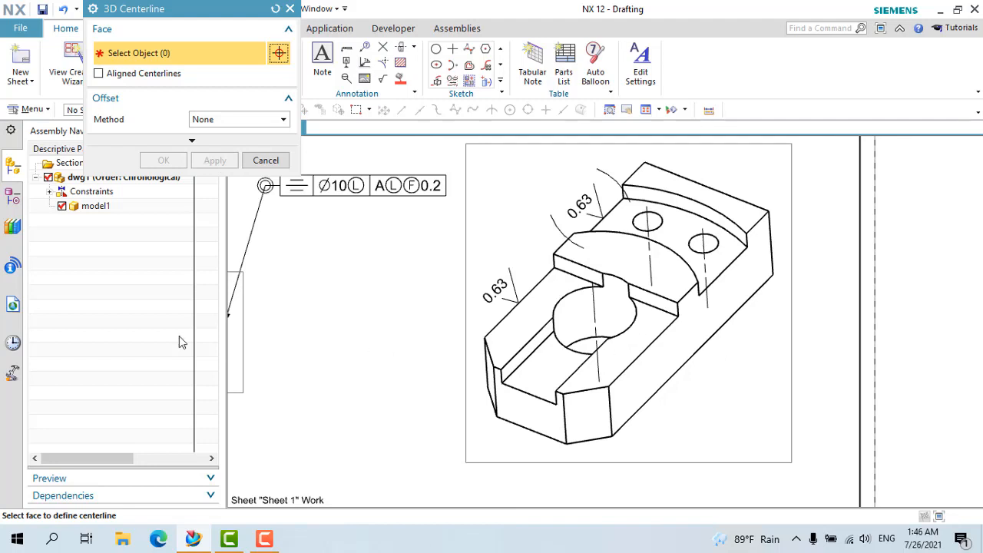
left_click(266, 160)
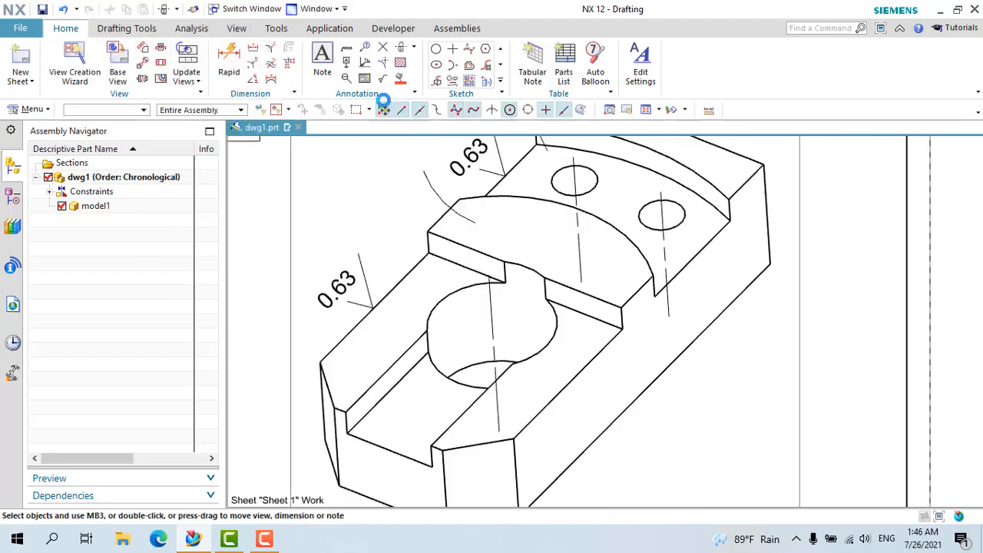
left_click(413, 47)
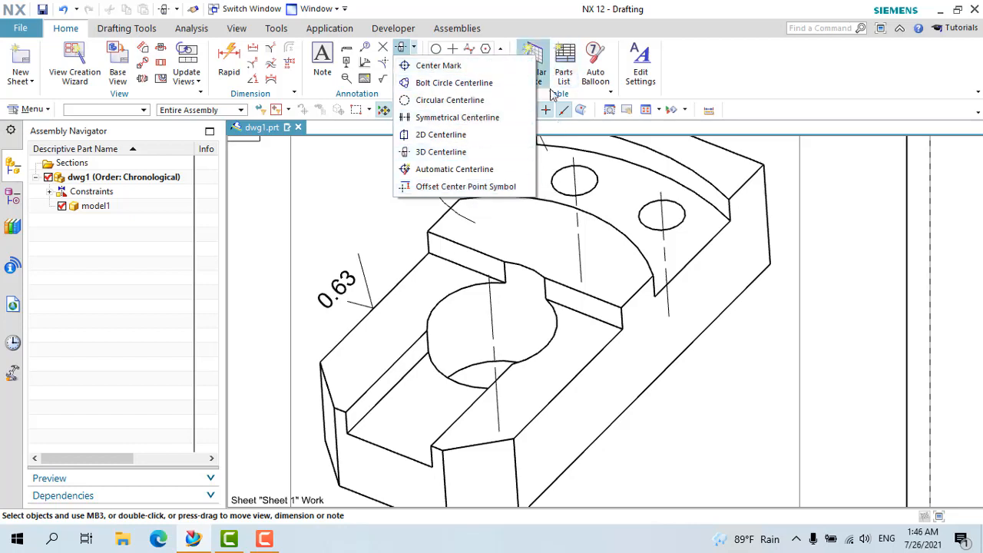
left_click(360, 233)
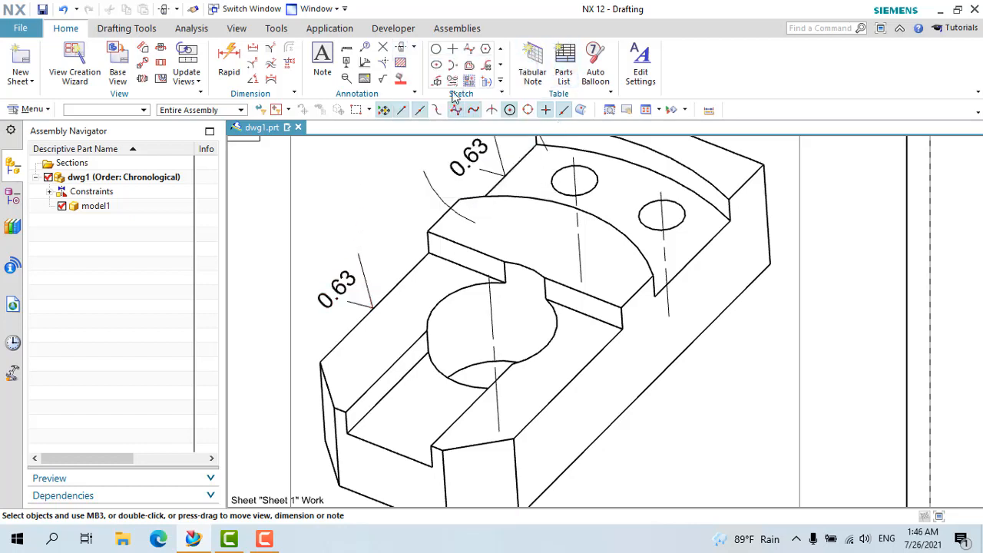
Start a crosshatch in Boundary Curves mode and select the four arcs of the top view's large hole as its boundary
left_click(401, 65)
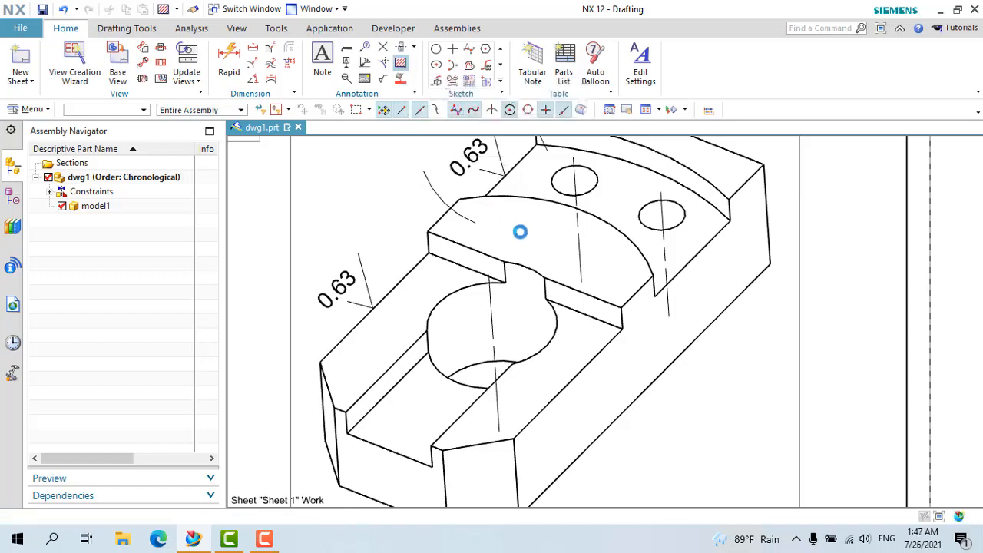
scroll(631, 245, "down", 6)
scroll(455, 219, "up", 3)
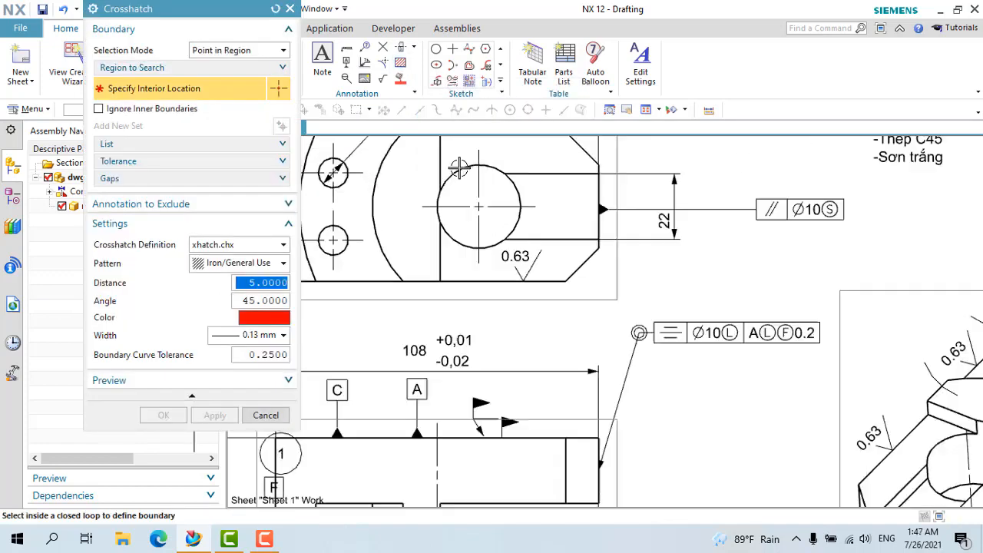
scroll(491, 162, "up", 3)
left_click(230, 50)
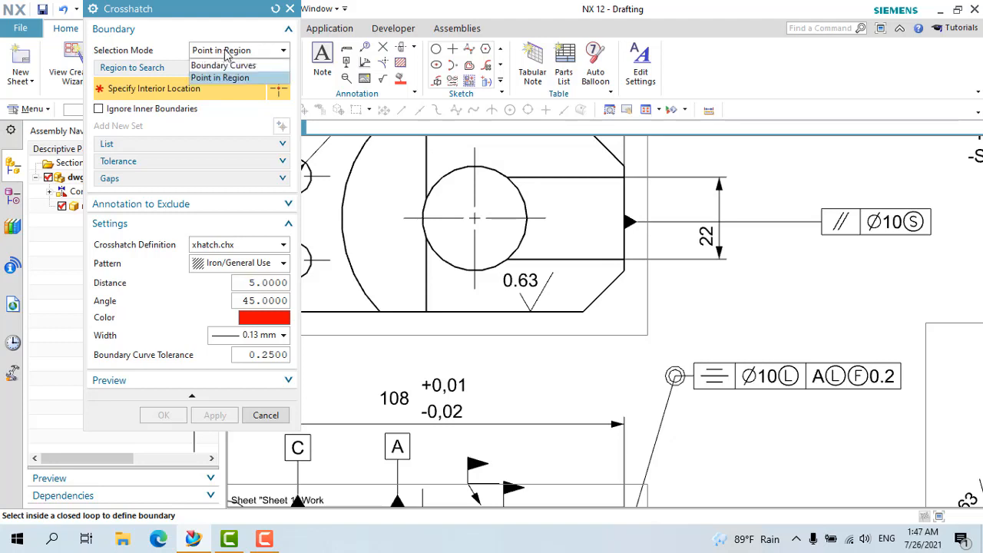
left_click(225, 65)
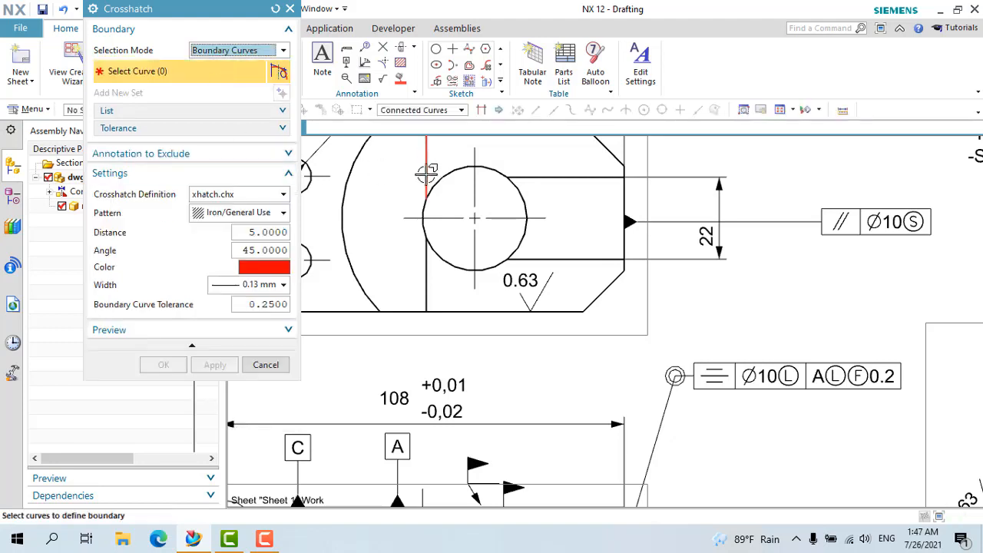
left_click(456, 173)
left_click(424, 223)
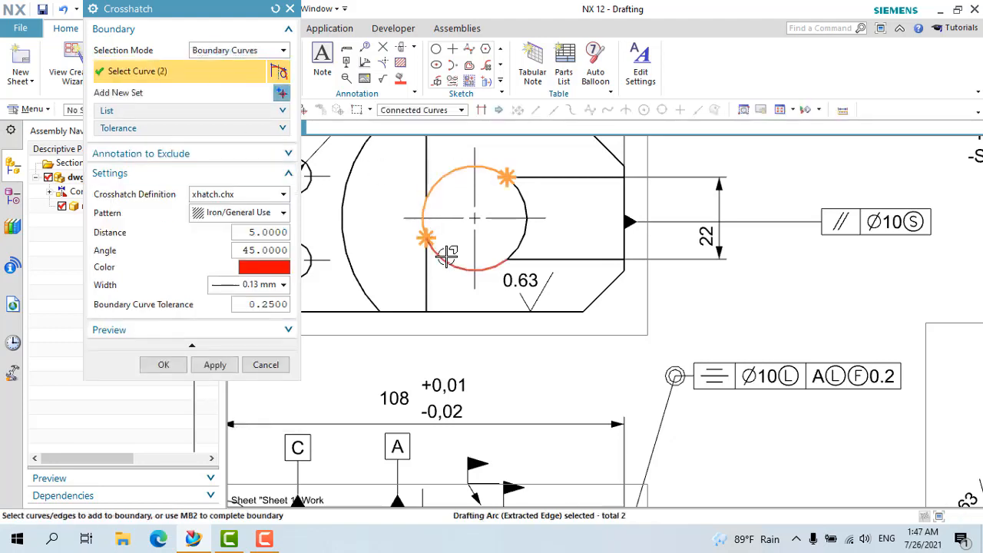
left_click(458, 265)
left_click(522, 248)
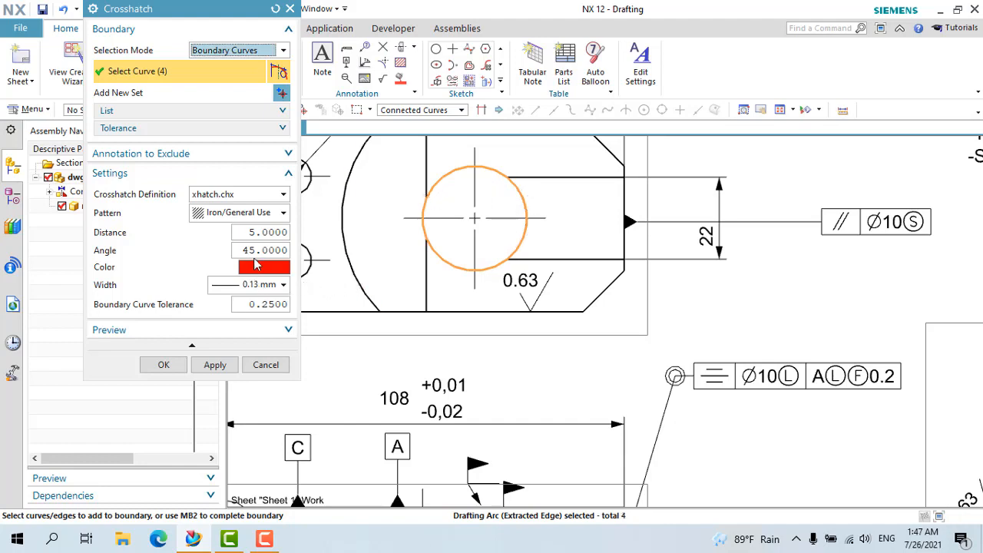
Crosshatch the top view's large hole with the Steel pattern and a 0.18 mm line width
left_click(253, 212)
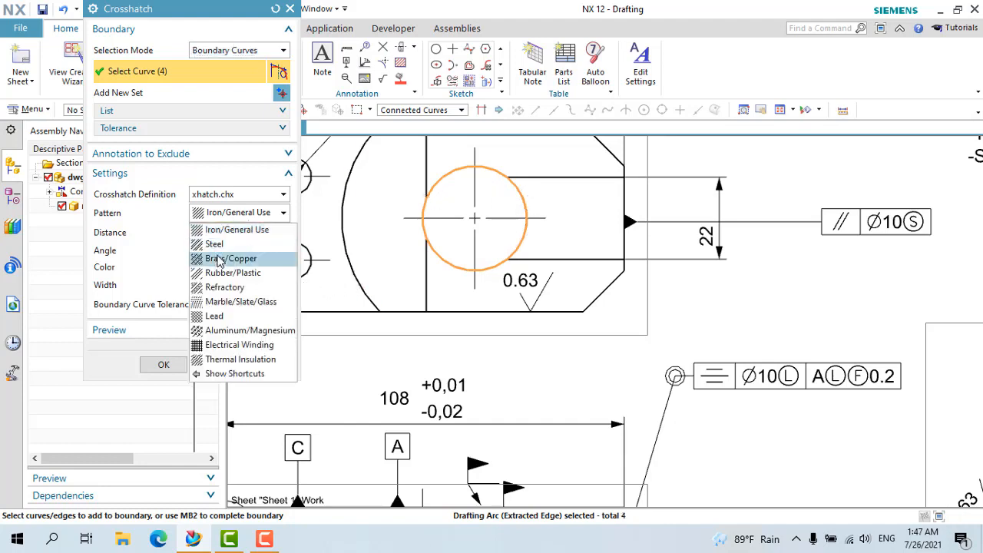
left_click(218, 249)
left_click(260, 234)
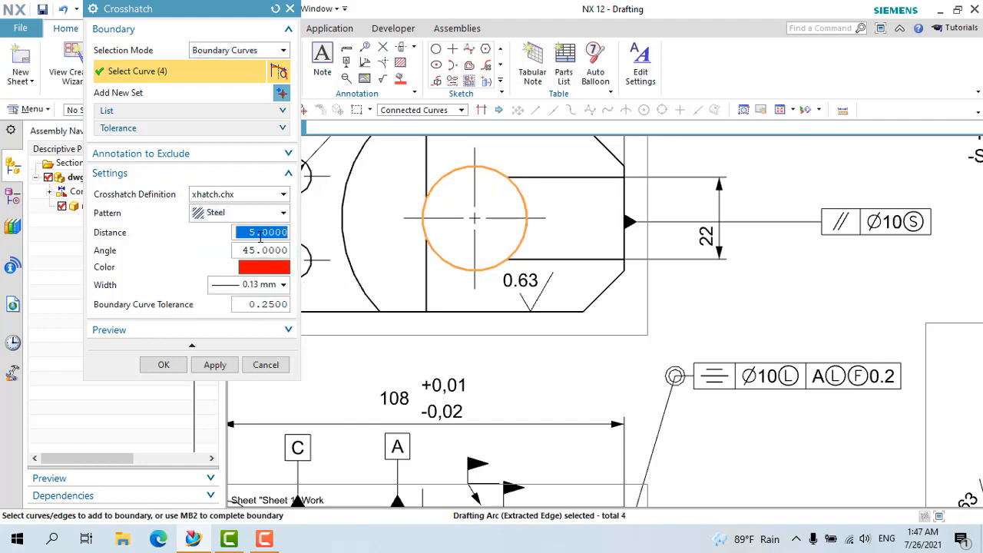
left_click(265, 267)
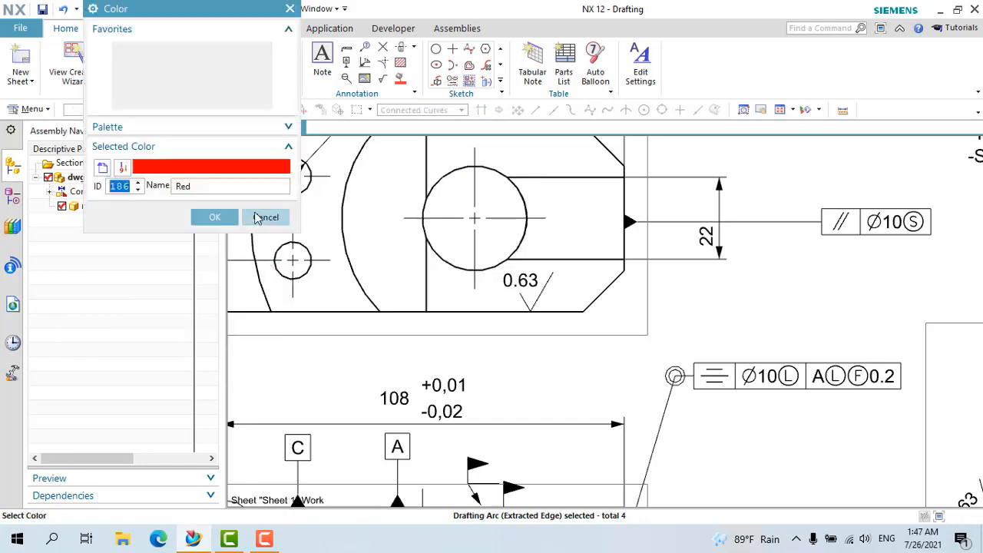
left_click(212, 217)
left_click(263, 285)
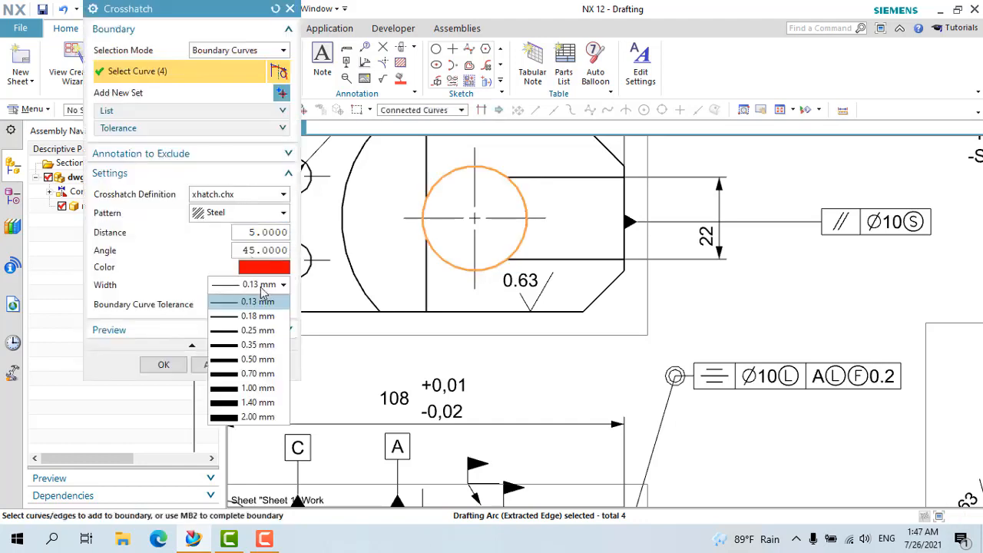
left_click(243, 314)
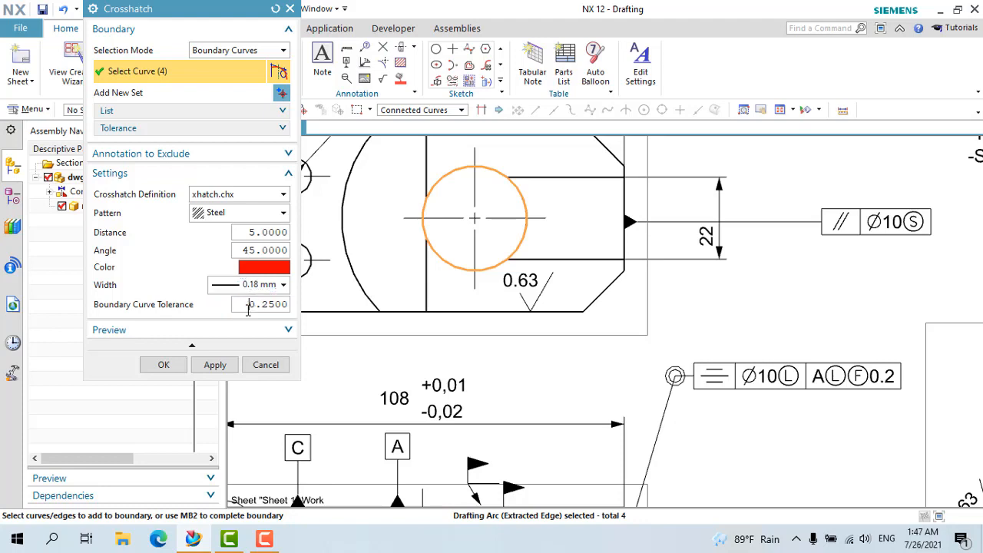
left_click(215, 365)
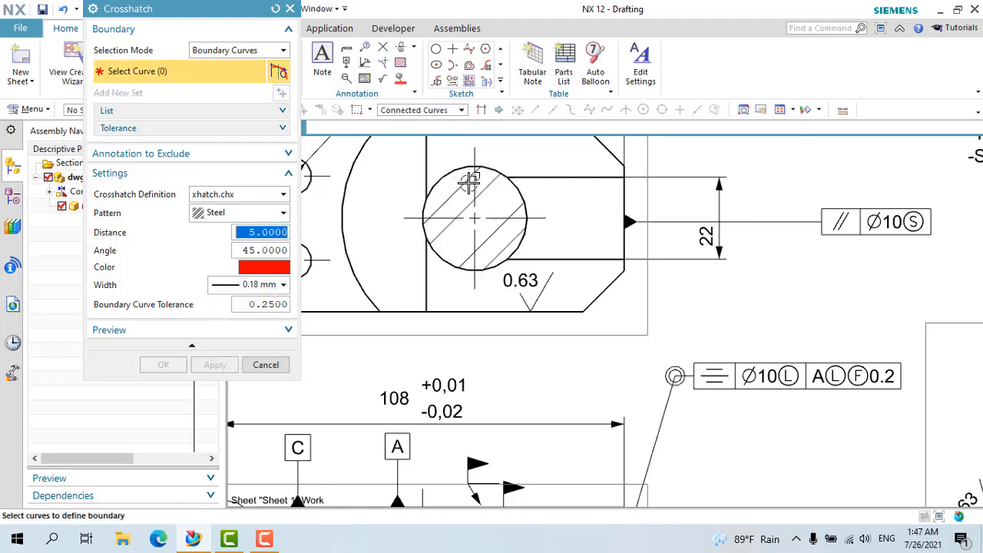
Choose the Brass/Copper crosshatch pattern and select the top view slot's three straight edges and the adjoining hole arc as boundary
left_click(237, 214)
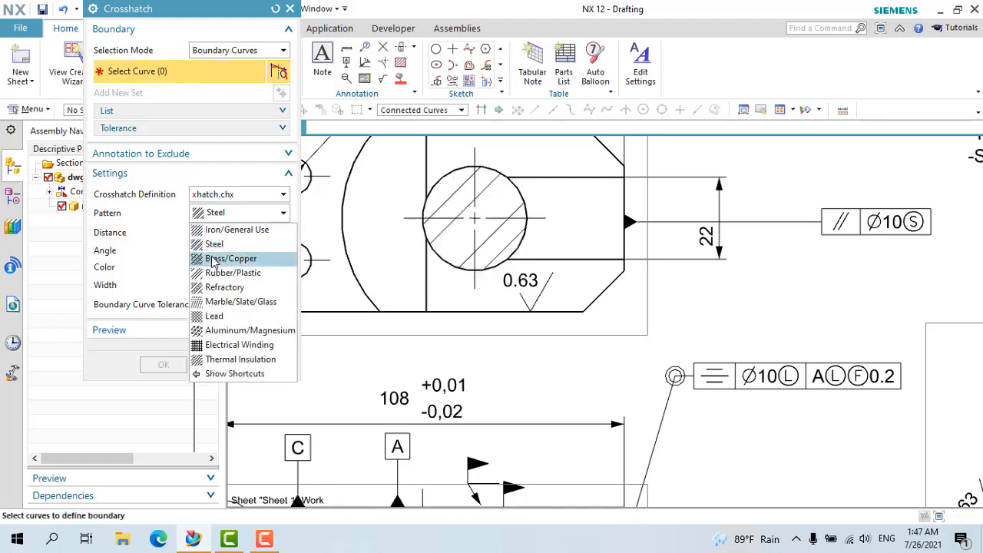
left_click(214, 259)
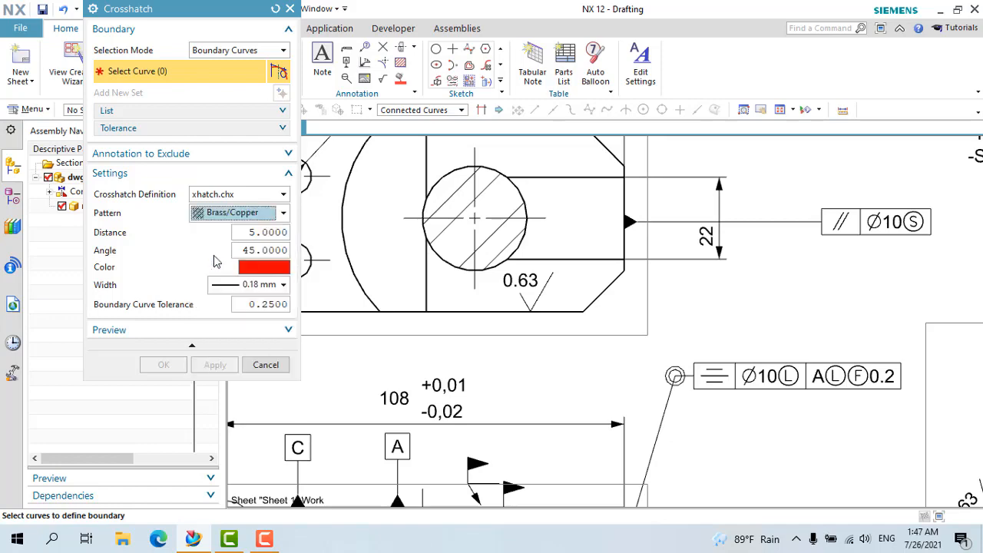
scroll(477, 187, "down", 3)
scroll(541, 209, "up", 1)
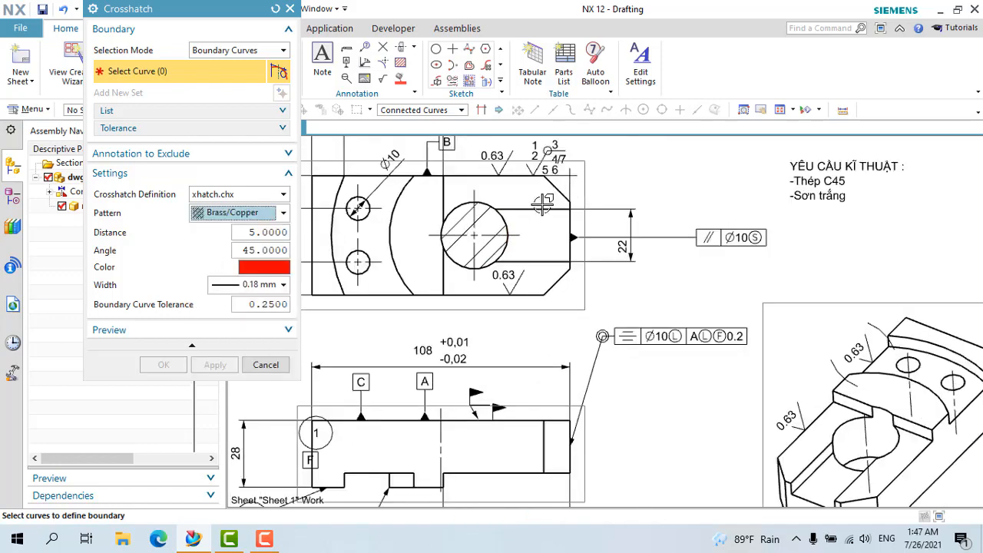
left_click(541, 209)
left_click(570, 238)
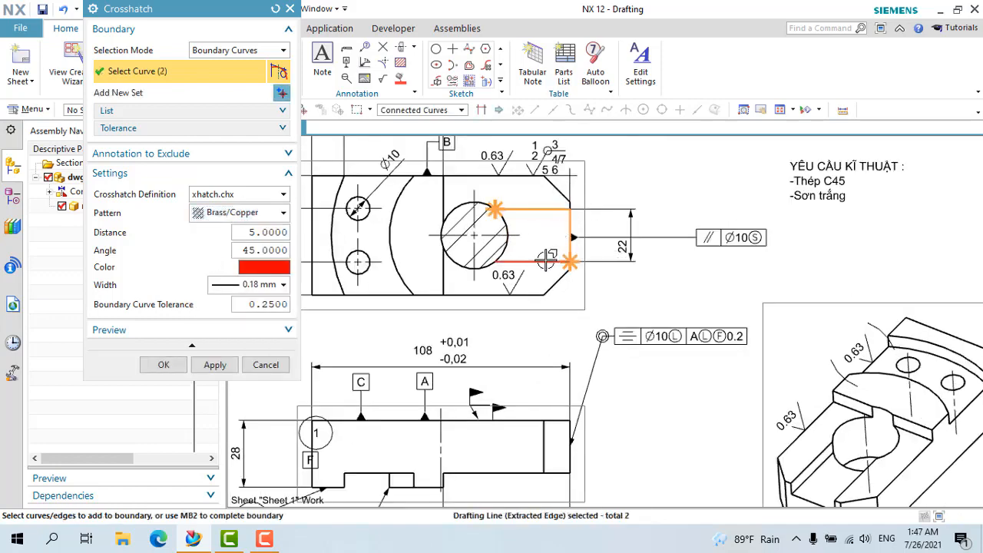
left_click(546, 261)
left_click(505, 227)
Set the crosshatch distance to 2, keep the Brass/Copper pattern, and create the hatch in the top view's slot
left_click(278, 220)
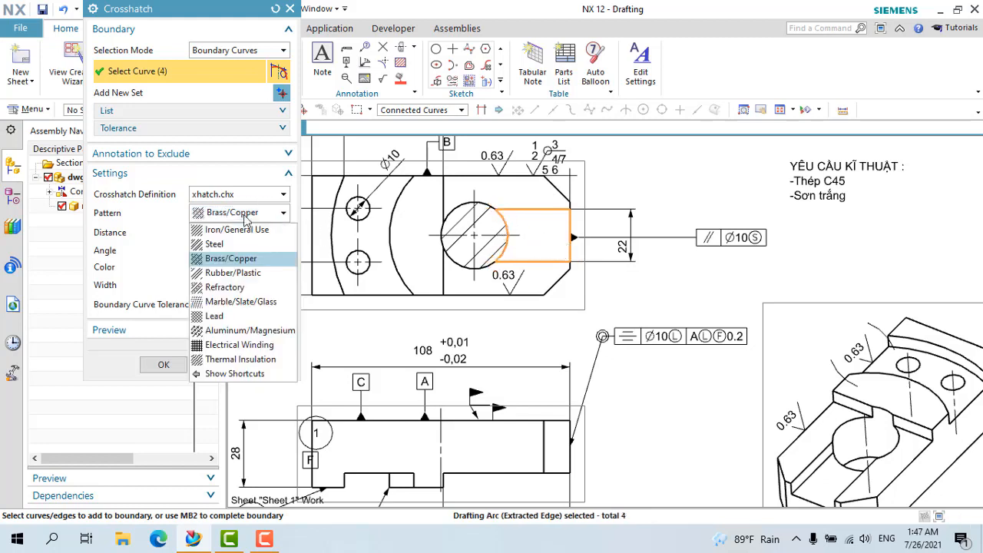
left_click(253, 259)
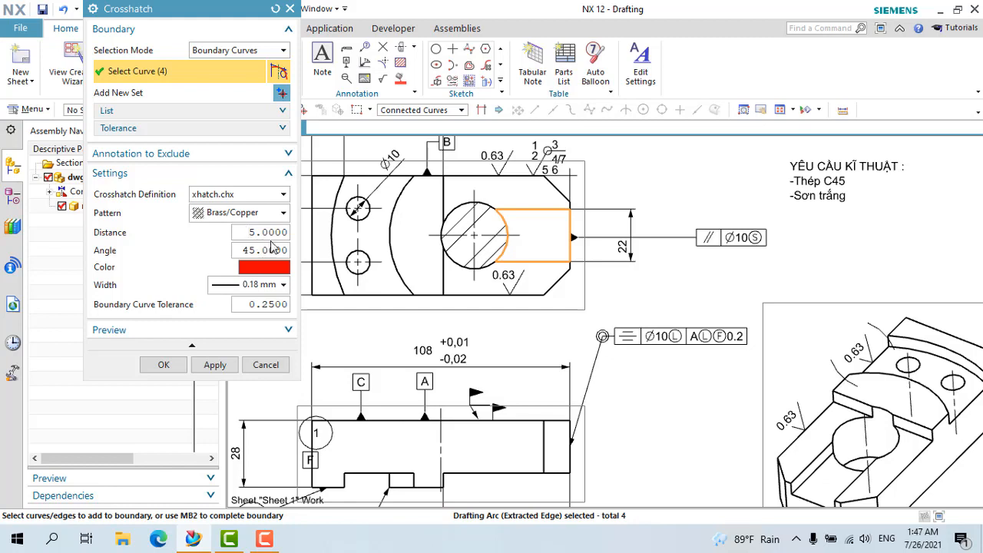
double_click(280, 231)
type("2")
left_click(214, 365)
scroll(576, 226, "up", 4)
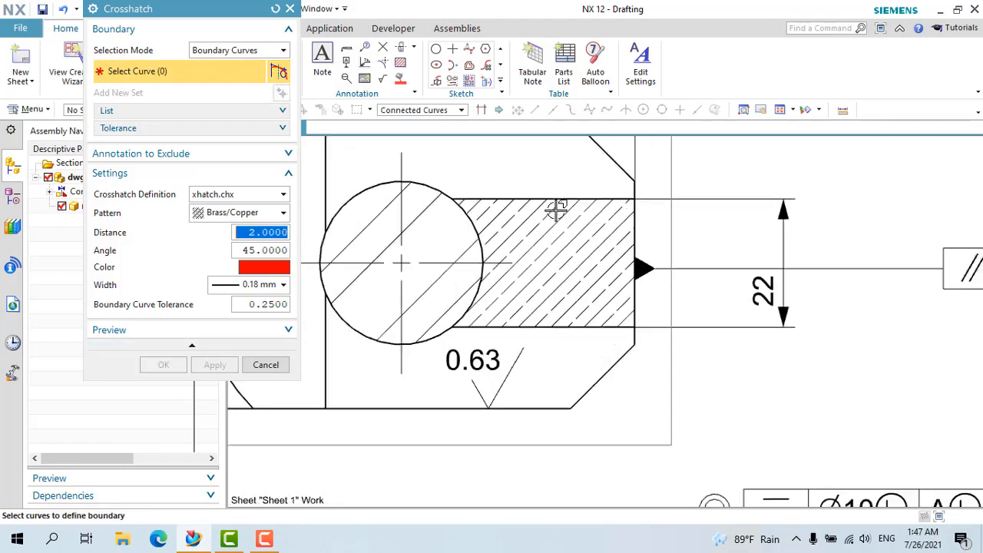
scroll(555, 208, "down", 4)
left_click(291, 10)
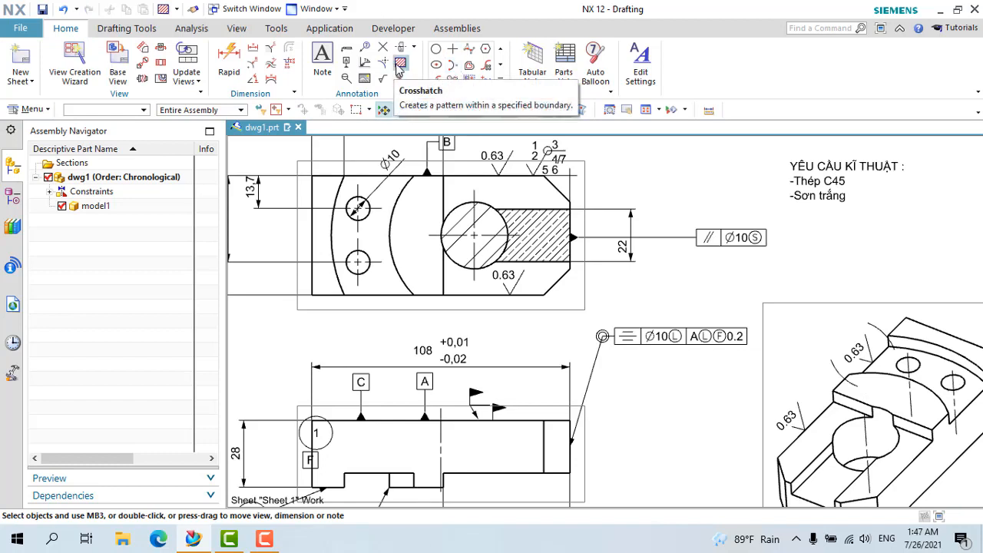
Start an area fill with the Solid Fill pattern and set its color to red
scroll(398, 65, "down", 2)
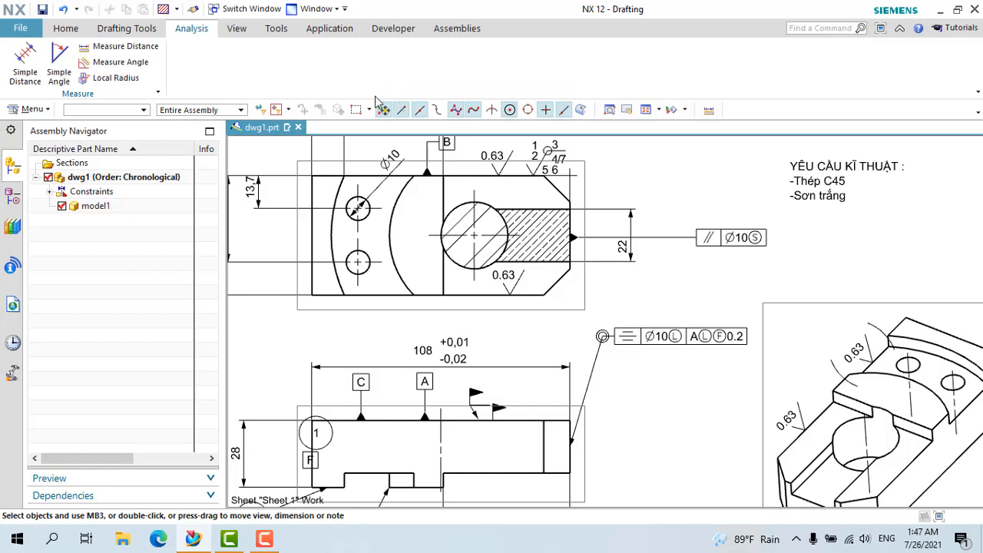
left_click(65, 28)
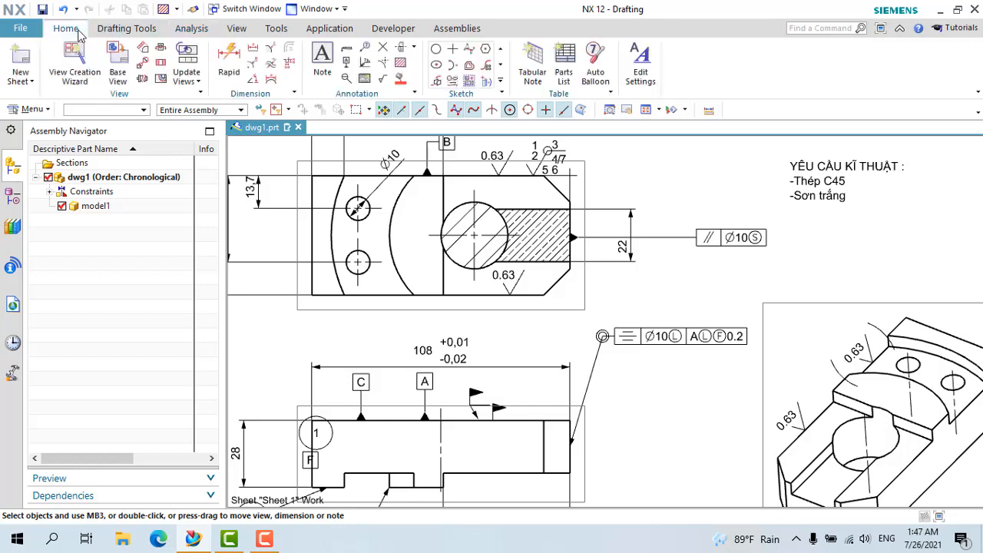
left_click(400, 82)
scroll(419, 318, "down", 4)
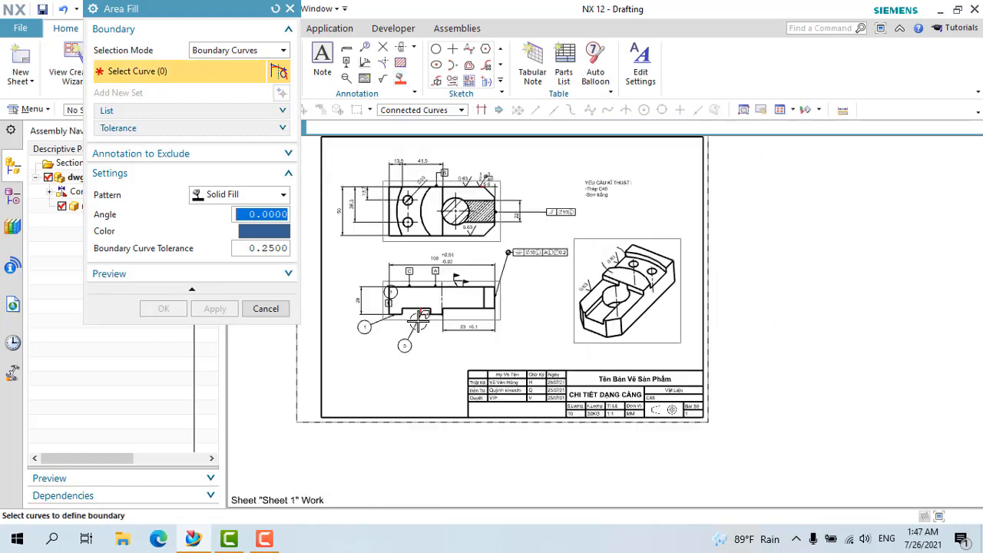
scroll(418, 319, "up", 4)
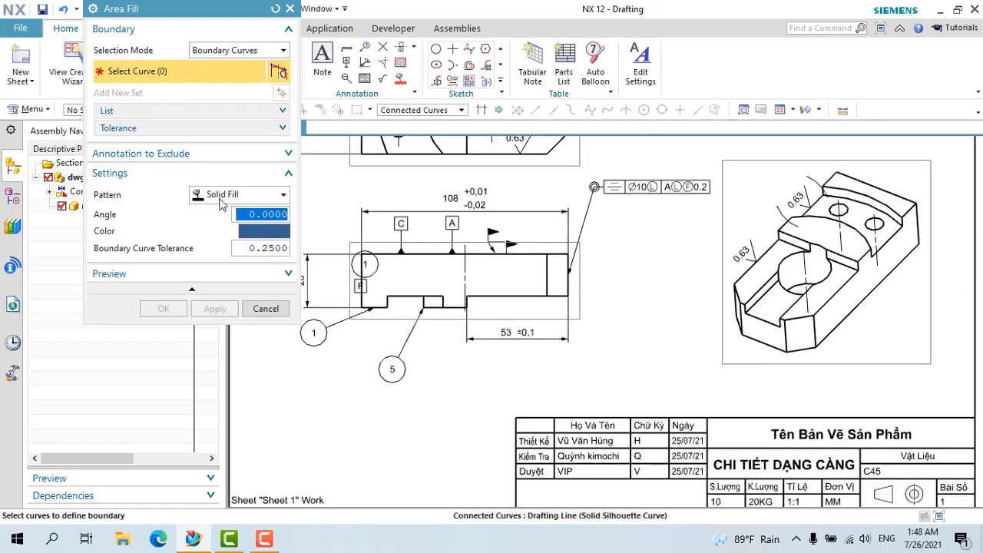
left_click(221, 196)
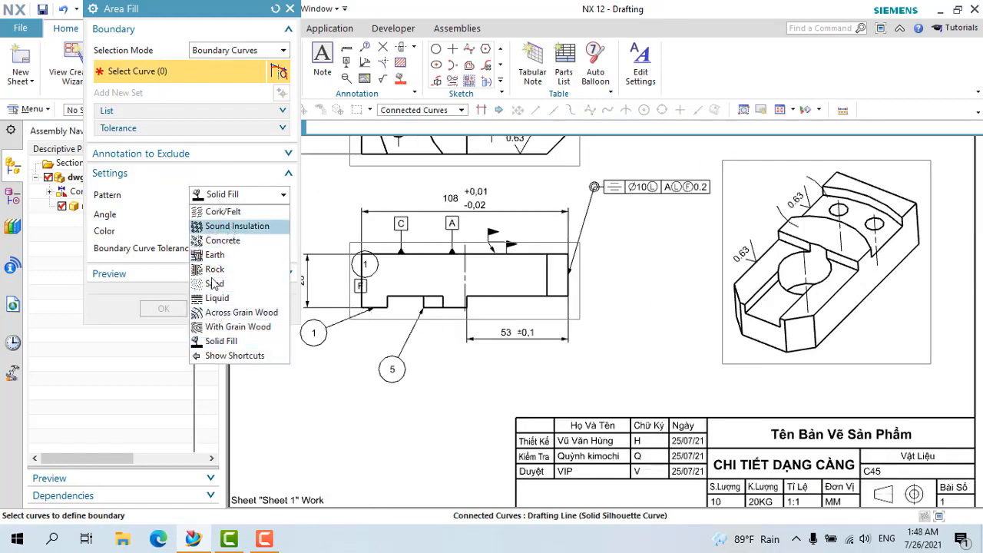
left_click(222, 341)
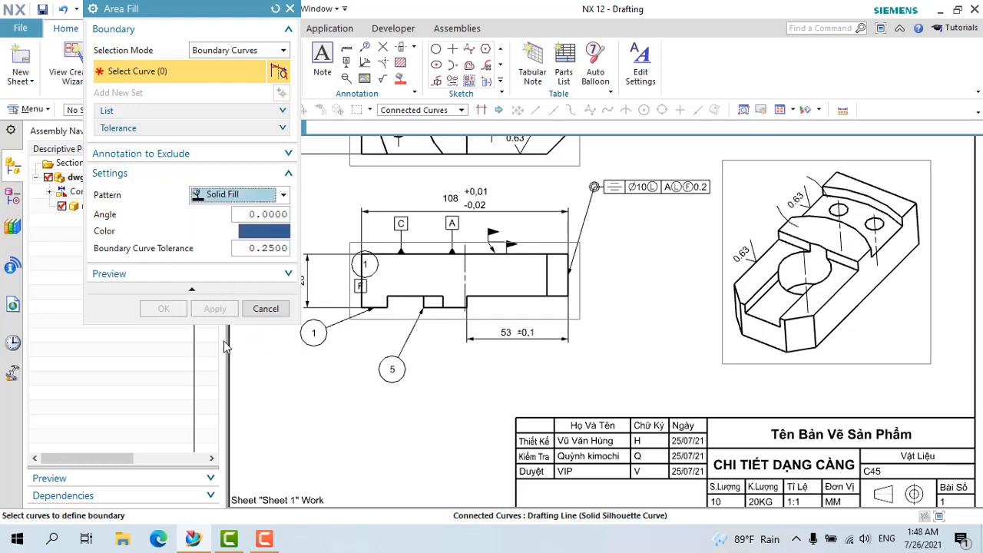
left_click(264, 231)
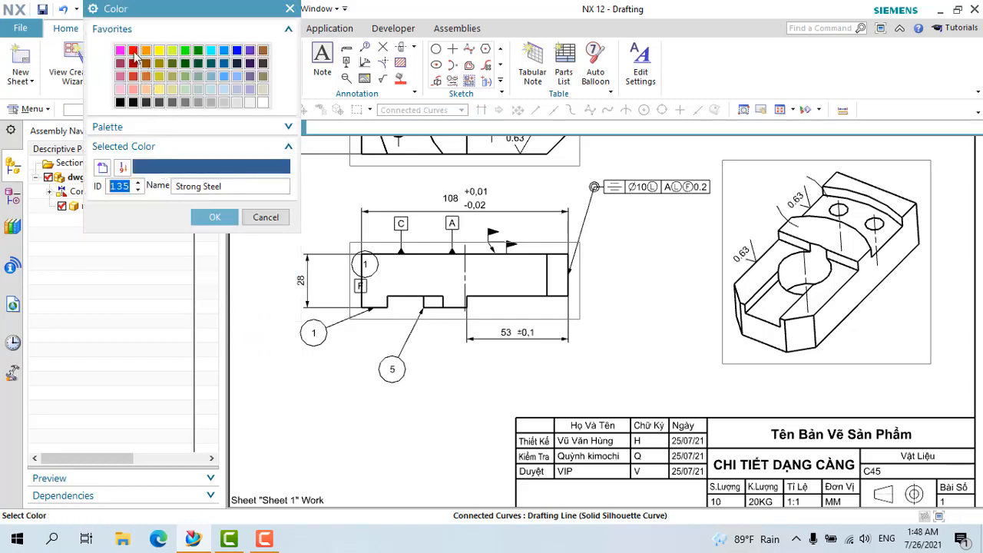
left_click(133, 51)
left_click(214, 217)
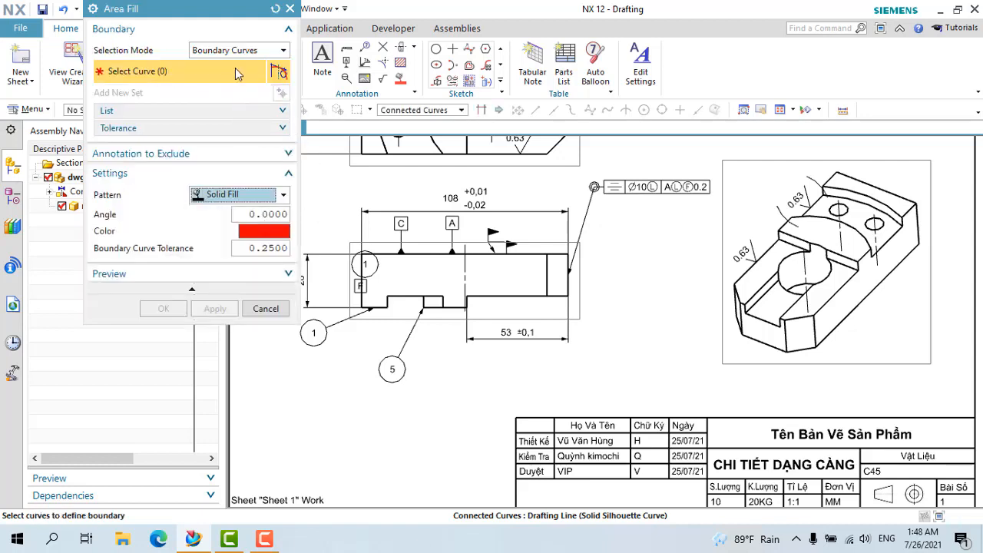
Apply the solid fill to the front view's main stepped profile, bounded at the vertical edge near its end
left_click(413, 257)
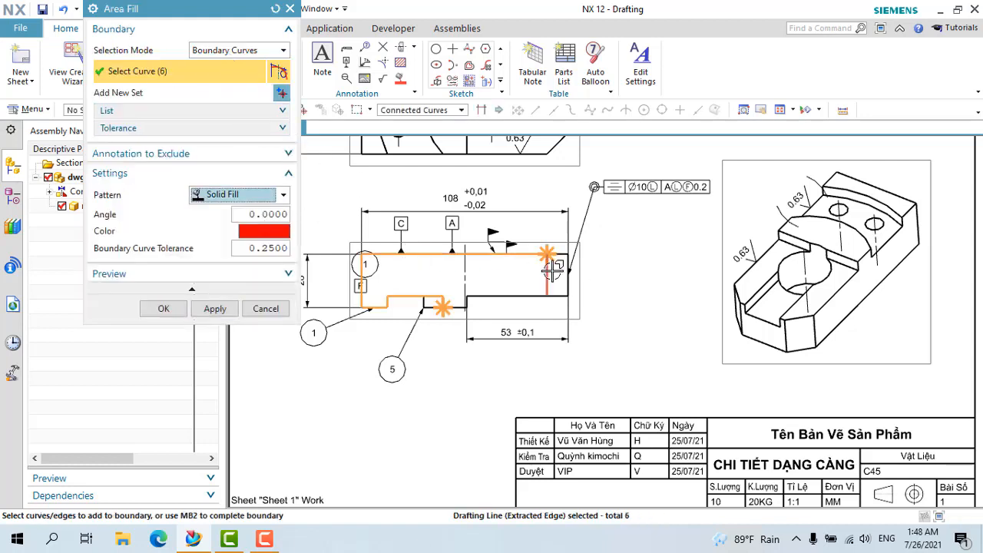
left_click(549, 271)
left_click(455, 307)
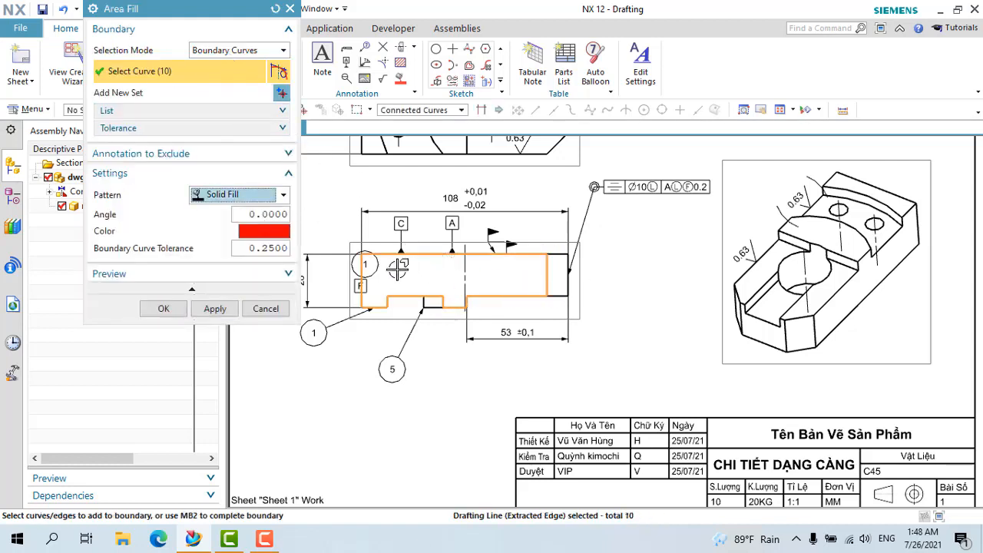
scroll(396, 269, "up", 1)
left_click(214, 308)
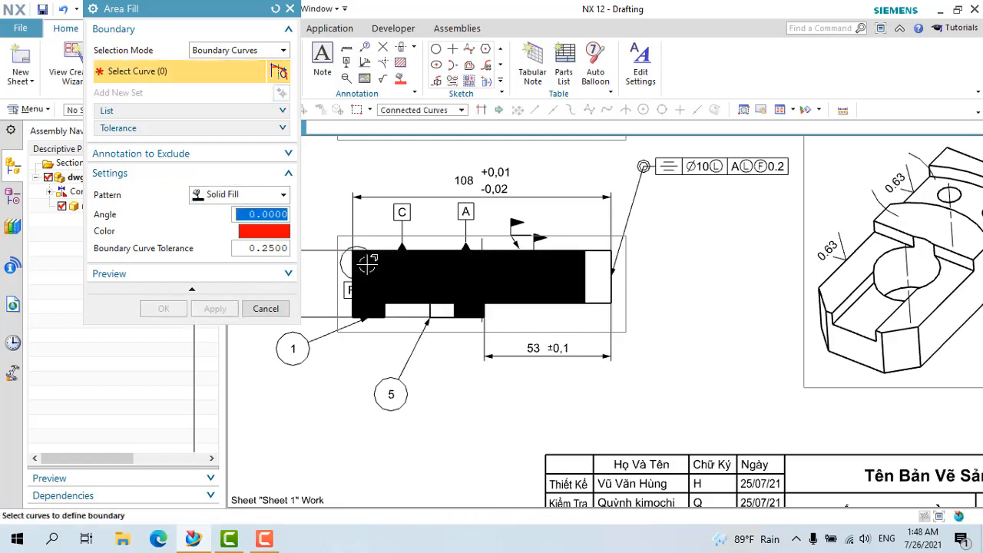
Recheck the area fill's pattern and color settings, then close the command and undo the solid fill in the front view
left_click(256, 203)
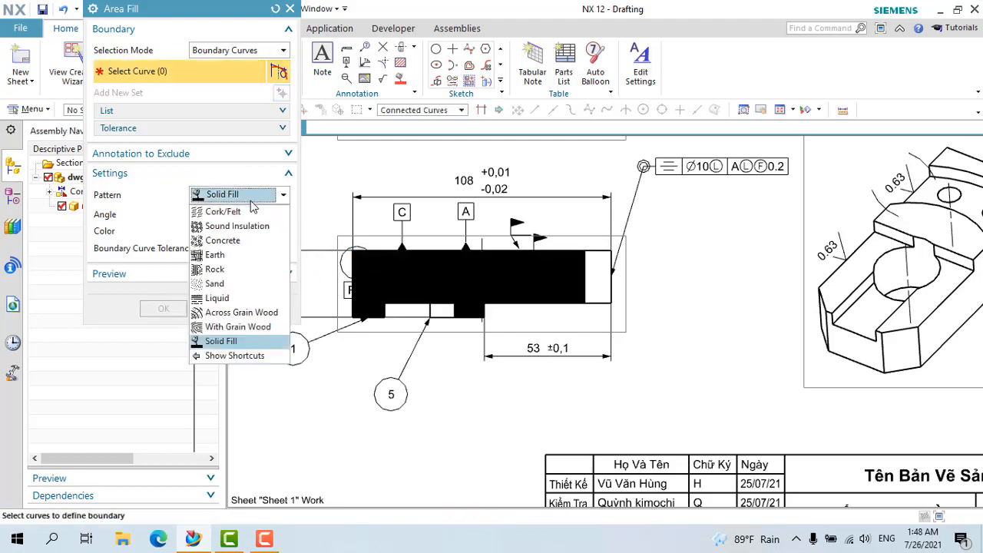
left_click(253, 197)
left_click(259, 231)
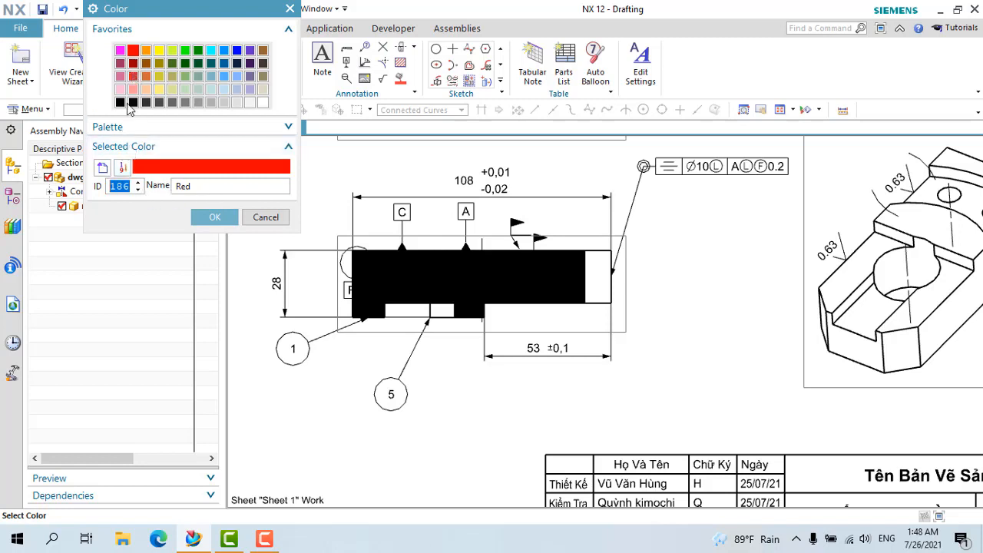
left_click(214, 216)
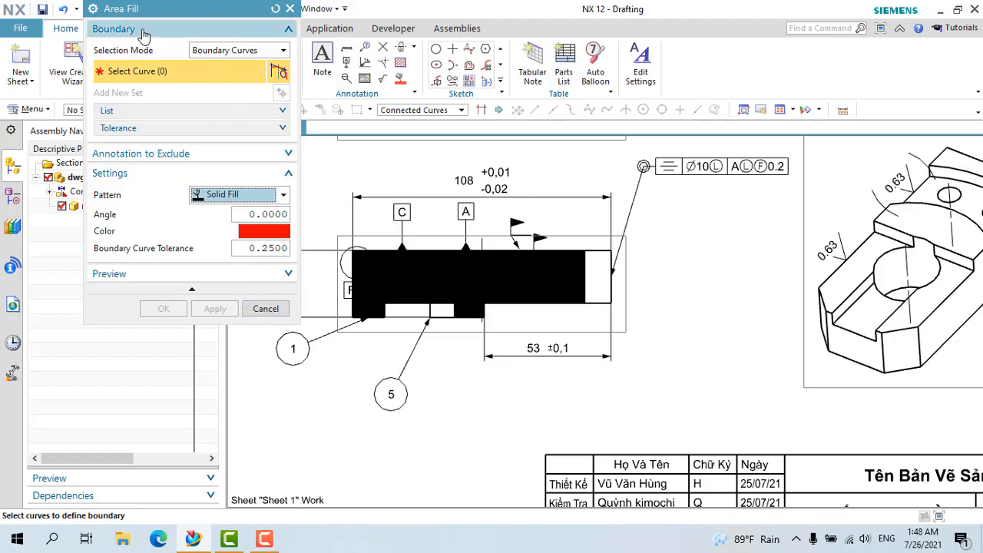
key("Escape")
key("ctrl+z")
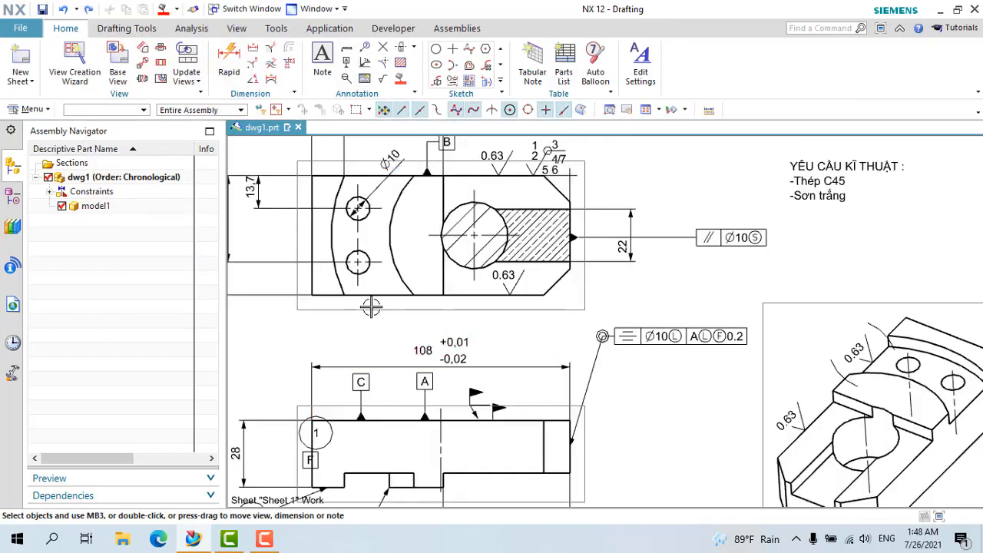
Create an area fill with the Sand pattern inside the front view's main stepped profile, using its ten boundary curves
left_click(399, 79)
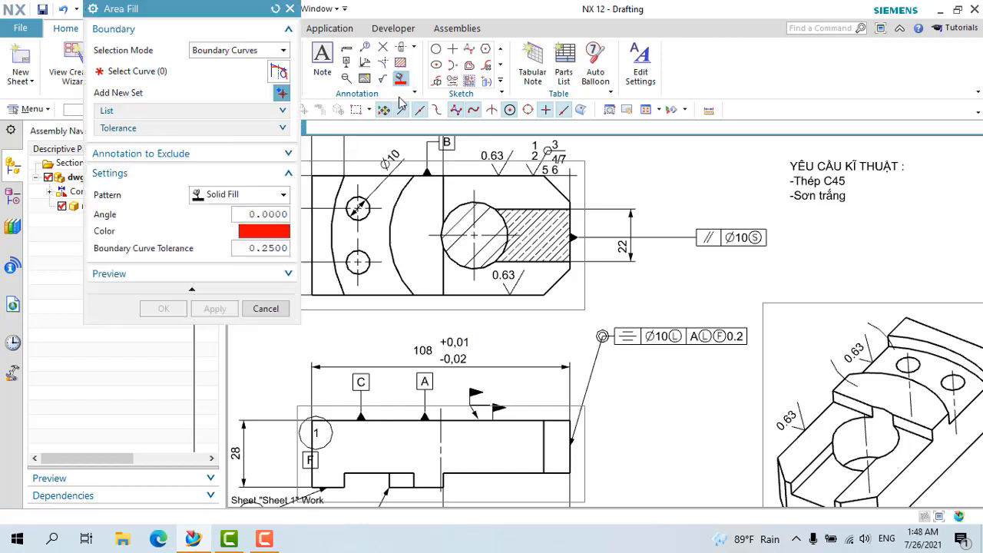
left_click(234, 194)
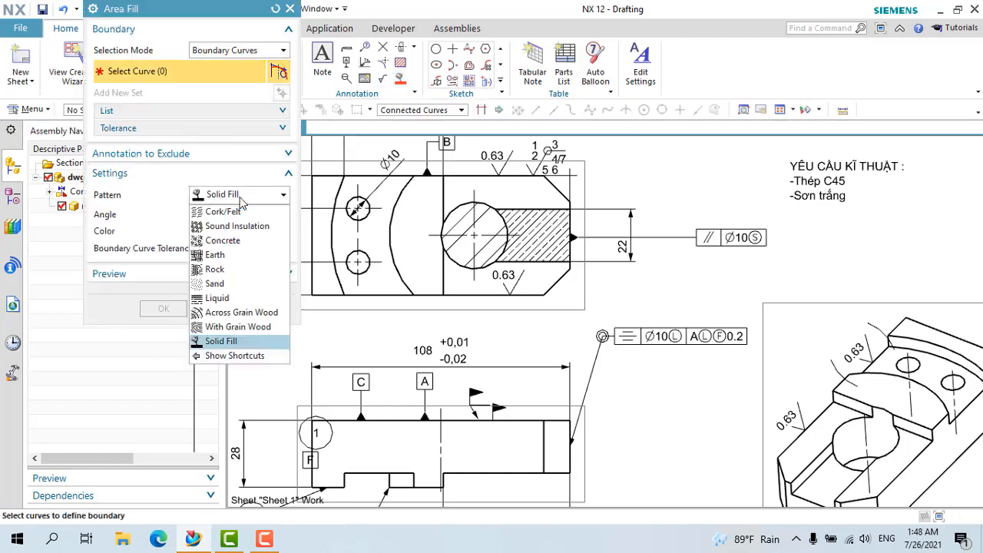
left_click(206, 284)
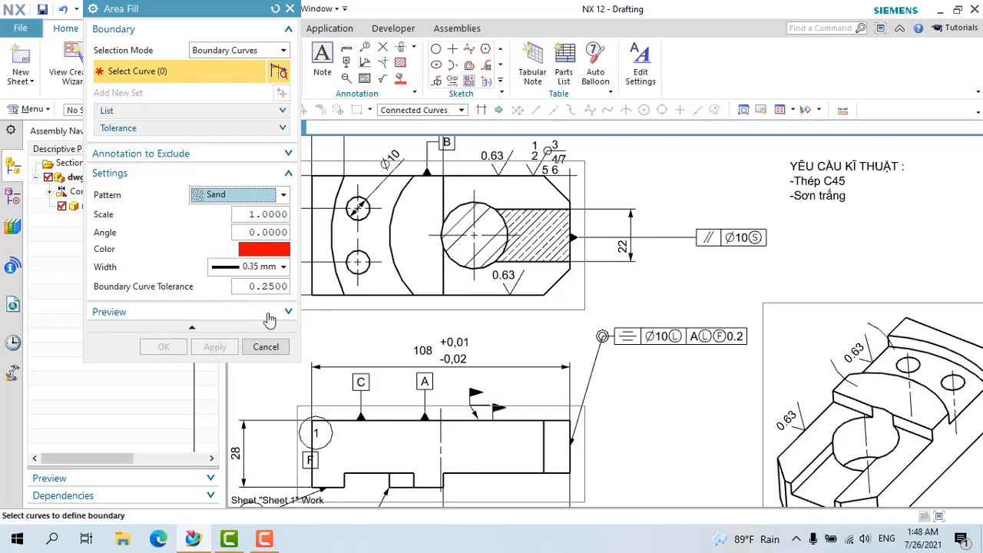
scroll(501, 319, "down", 1)
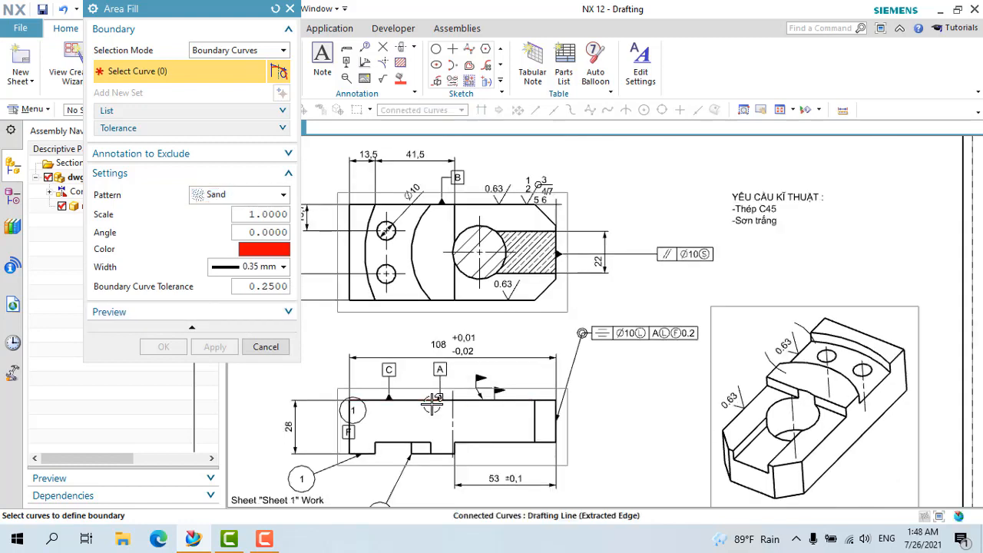
left_click(436, 401)
left_click(507, 444)
left_click(507, 444)
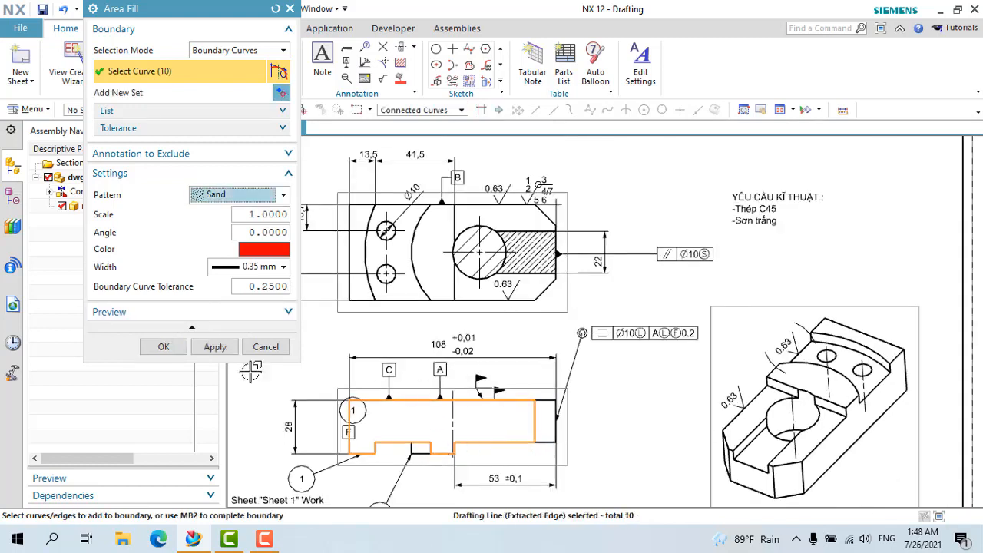
left_click(212, 346)
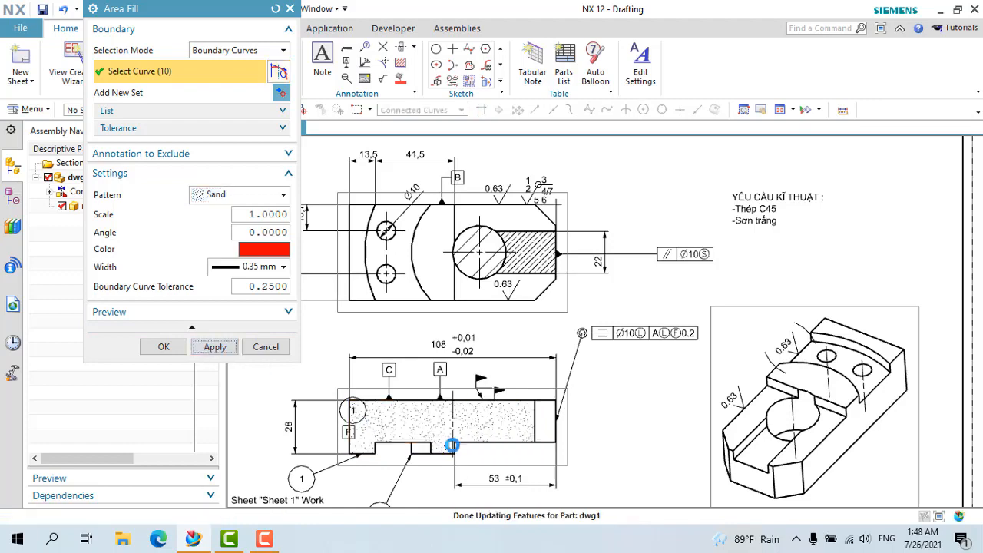
Examine the sand area fill in the front view up close and close the Area Fill command
scroll(418, 425, "up", 2)
scroll(418, 425, "up", 1)
scroll(430, 399, "down", 5)
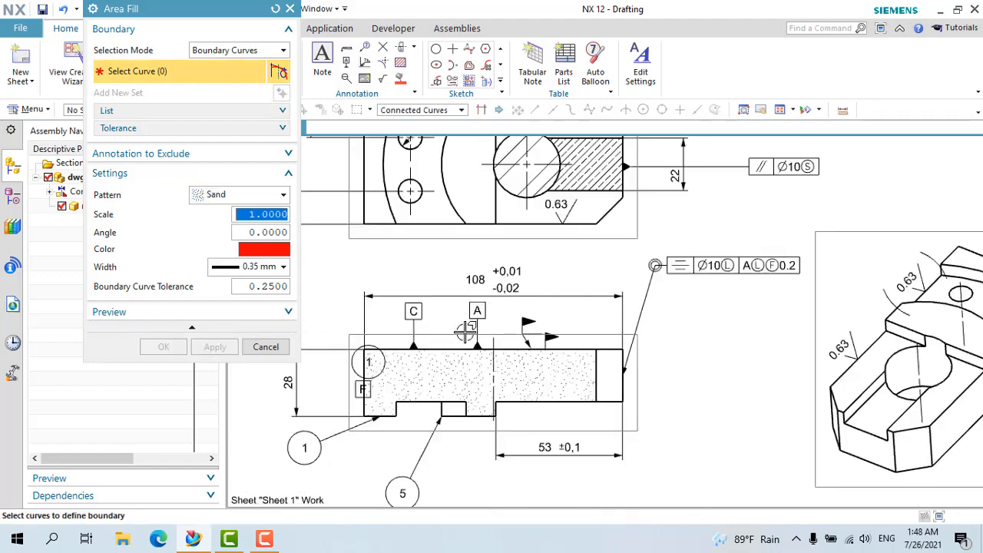
scroll(451, 380, "up", 5)
scroll(465, 357, "down", 2)
scroll(461, 352, "up", 2)
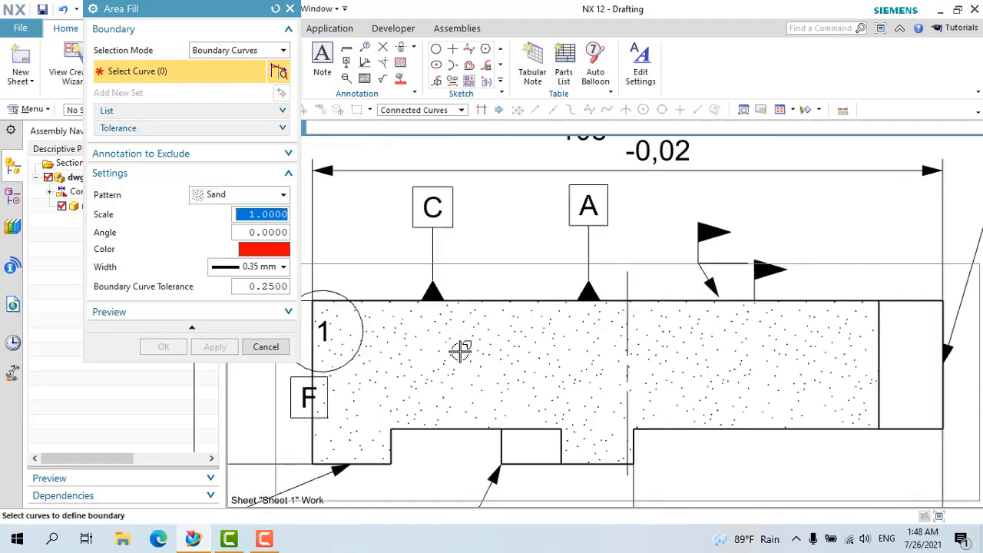
left_click(266, 346)
scroll(461, 428, "down", 5)
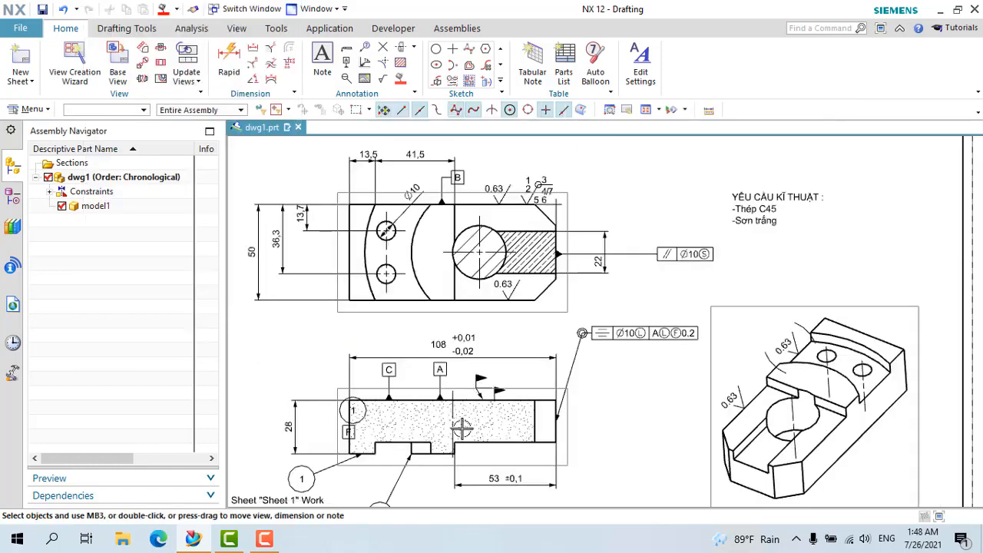
scroll(441, 459, "up", 3)
scroll(491, 350, "down", 5)
scroll(480, 347, "up", 2)
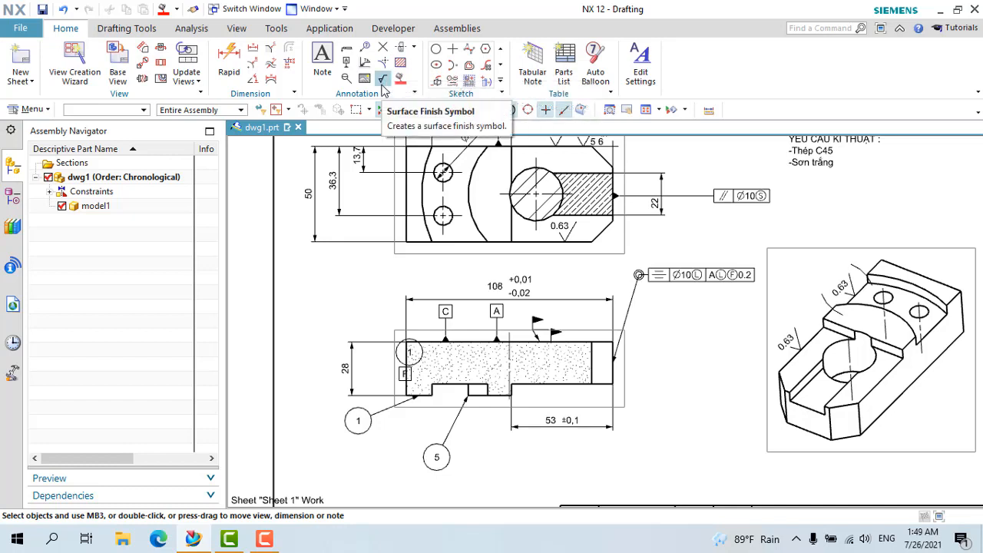
left_click(414, 49)
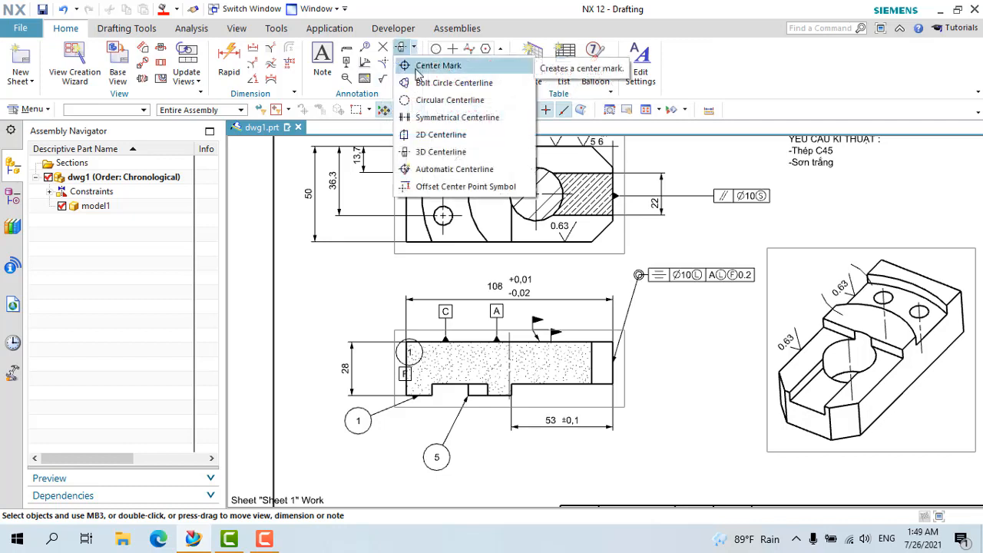
left_click(434, 65)
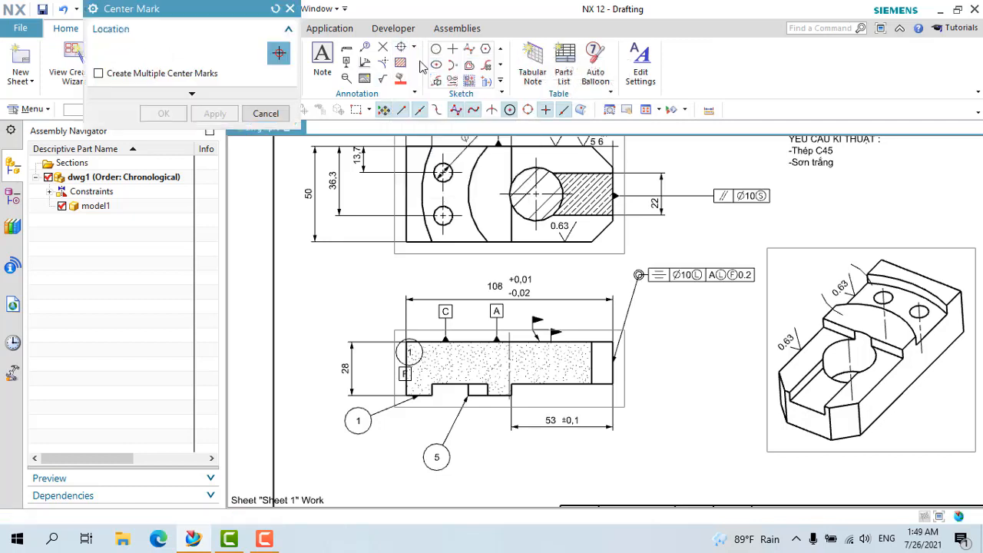
left_click(290, 9)
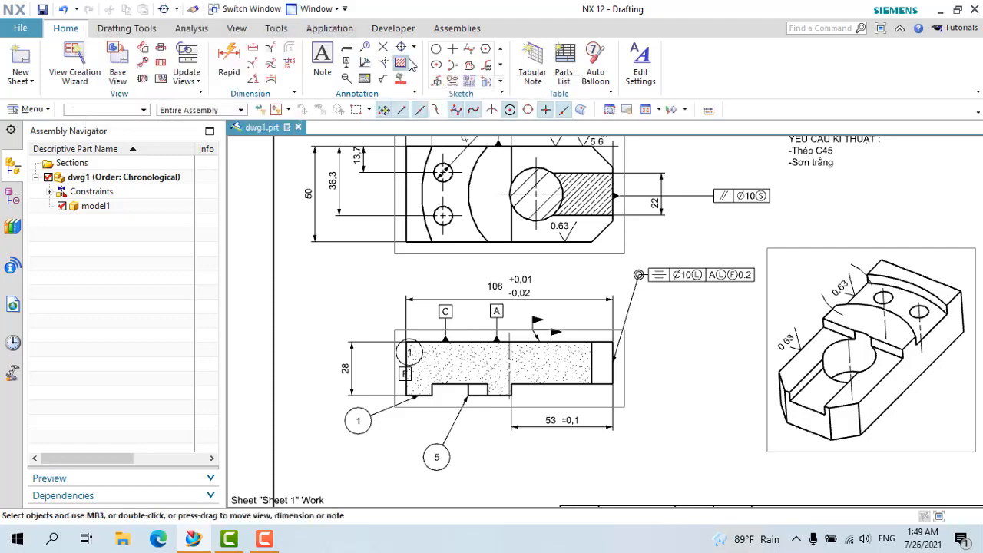
Look over the whole drawing sheet, including the annotated views, technical notes and title block
scroll(546, 240, "down", 5)
scroll(545, 240, "up", 2)
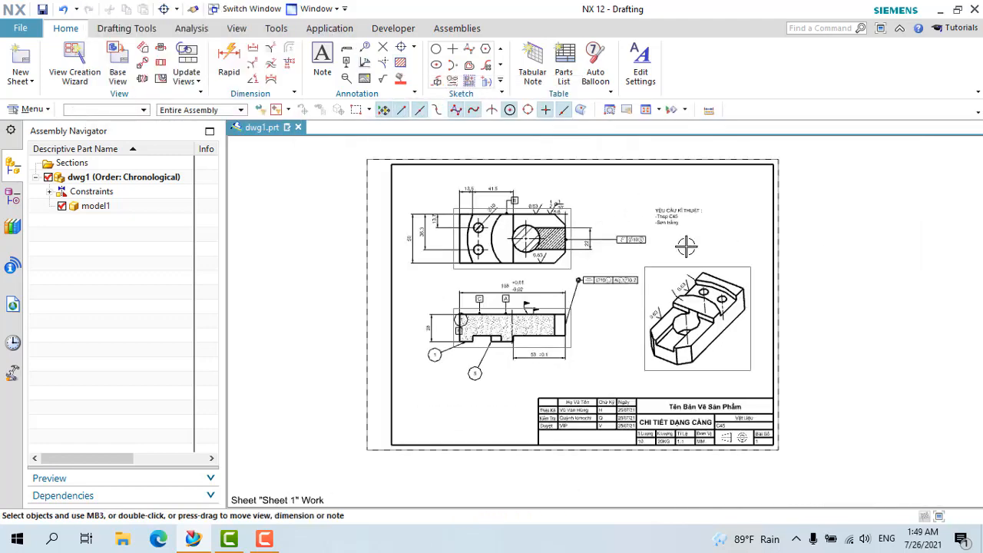
scroll(700, 217, "up", 2)
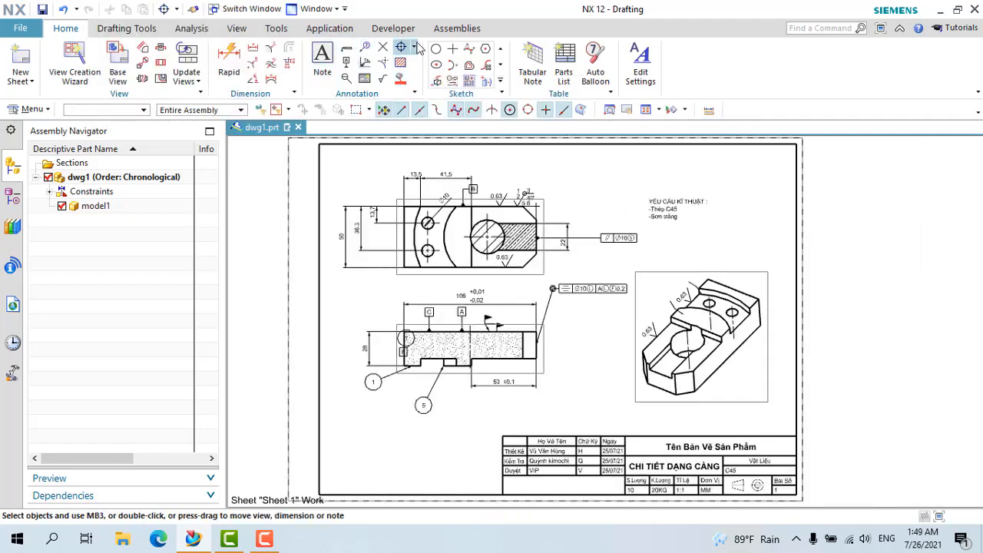
scroll(445, 212, "down", 3)
scroll(491, 206, "up", 2)
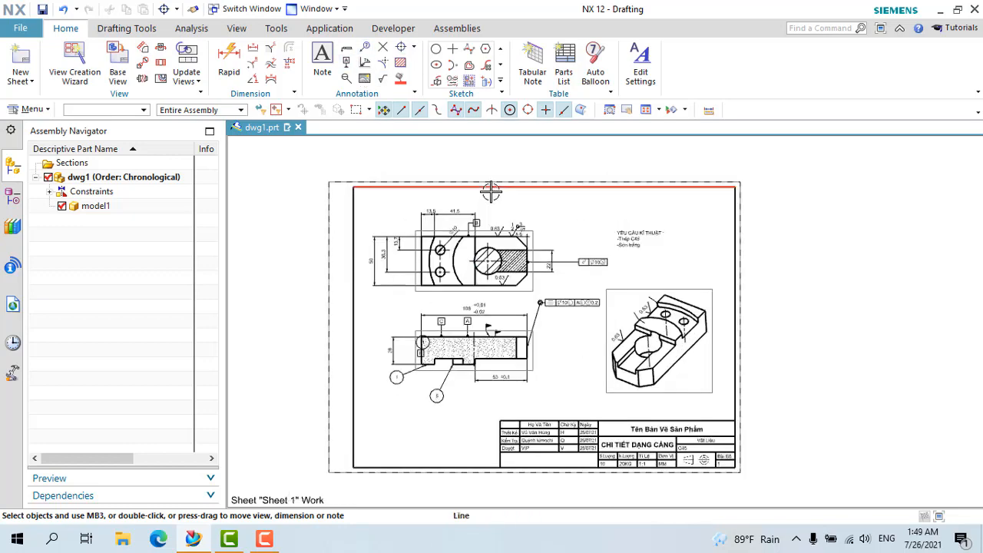
scroll(540, 343, "up", 1)
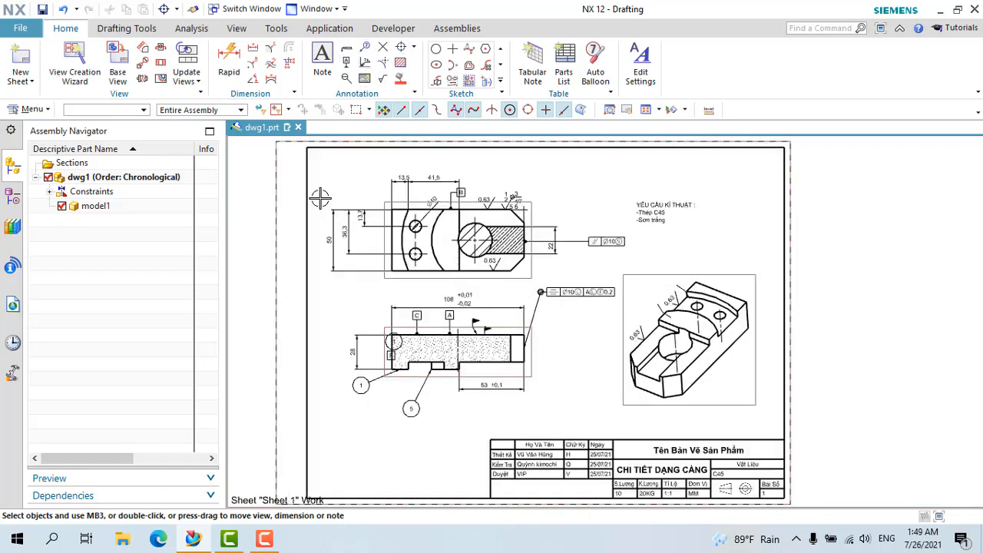